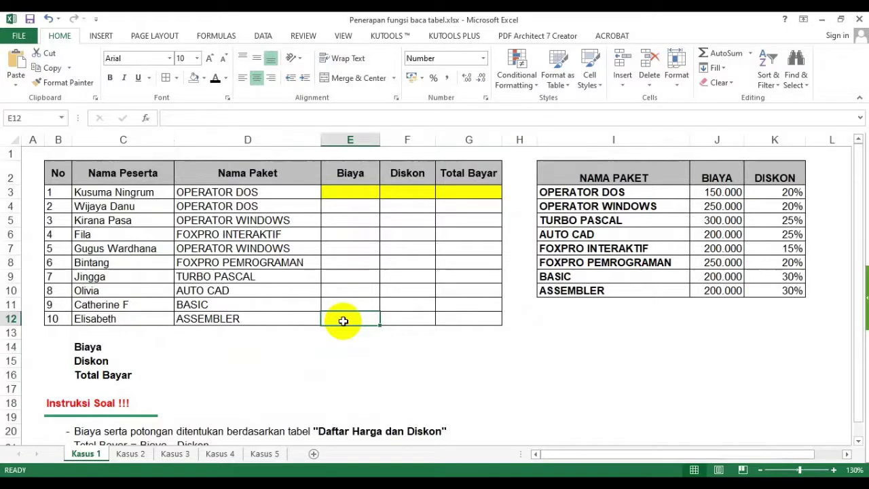
# Step: Examine the empty Biaya, Diskon and Total Bayar columns and compare them with the matching columns of the package price table
pyautogui.click(387, 308)
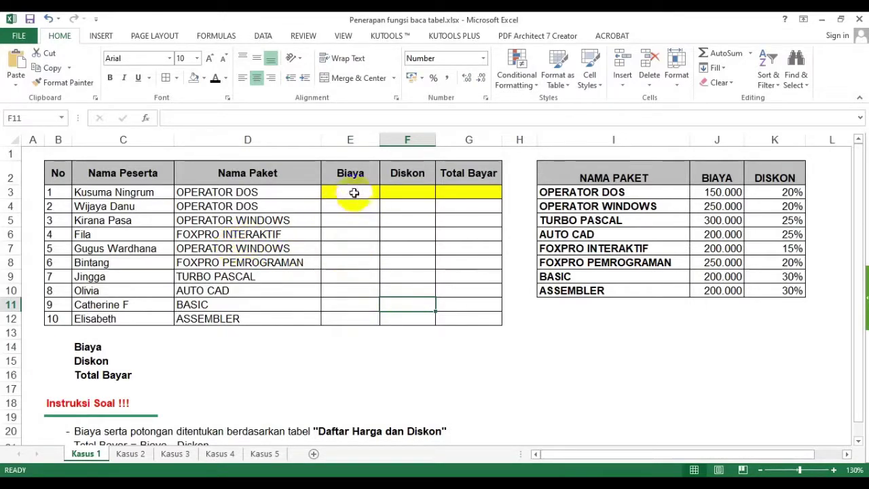
pyautogui.moveTo(348, 192); pyautogui.dragTo(466, 314)
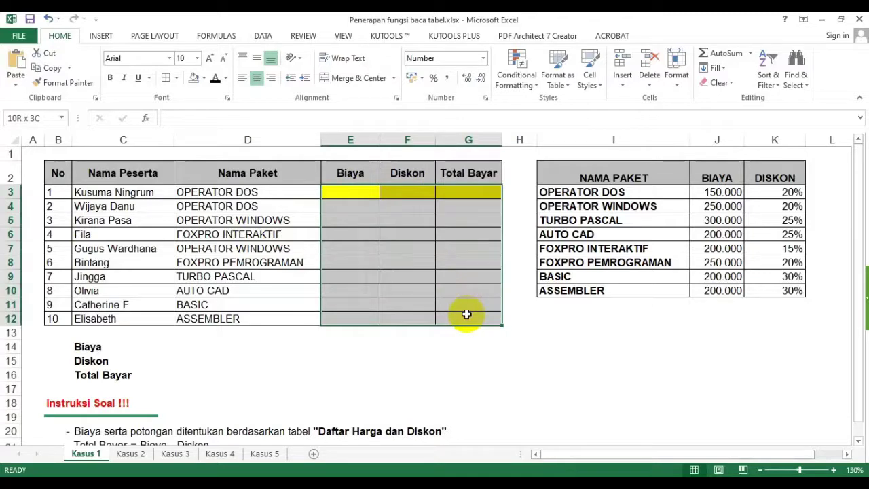
pyautogui.click(420, 347)
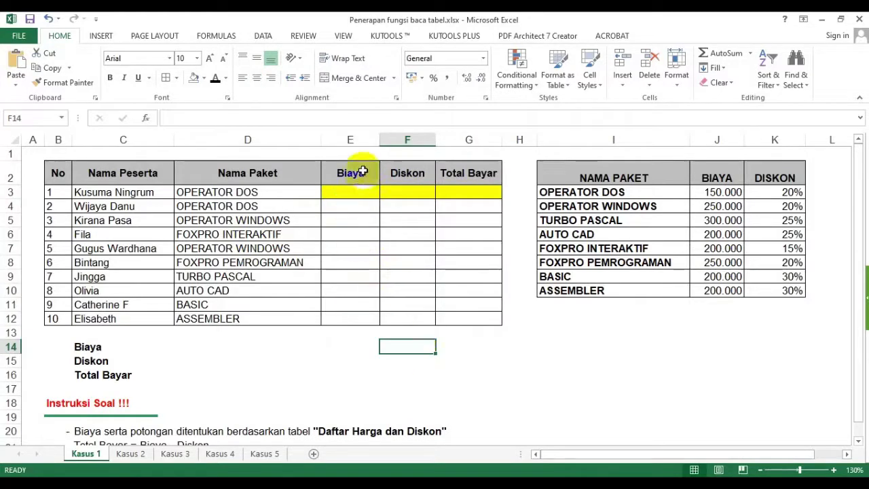
pyautogui.moveTo(363, 171); pyautogui.dragTo(365, 243)
pyautogui.moveTo(409, 172); pyautogui.dragTo(414, 252)
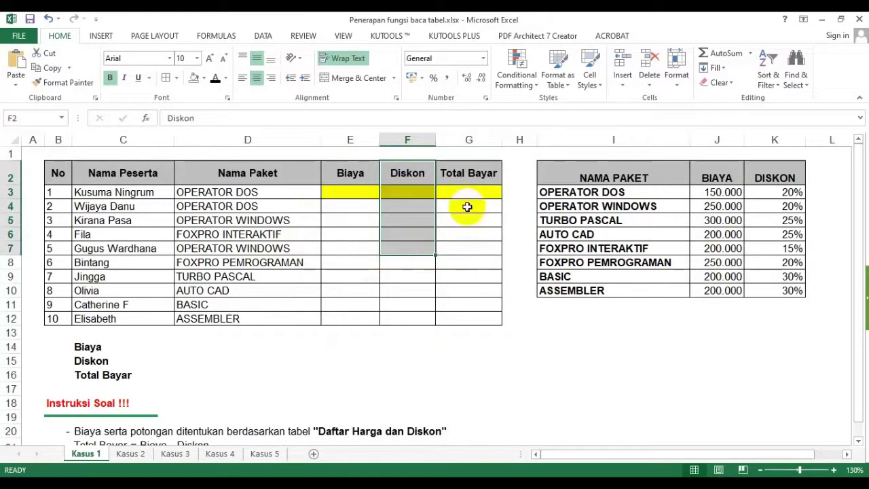
pyautogui.moveTo(468, 174); pyautogui.dragTo(475, 249)
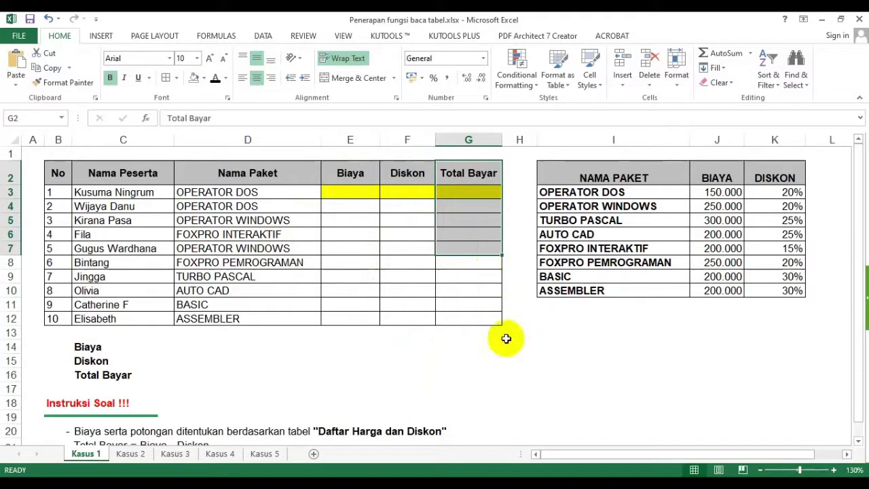
pyautogui.click(601, 177)
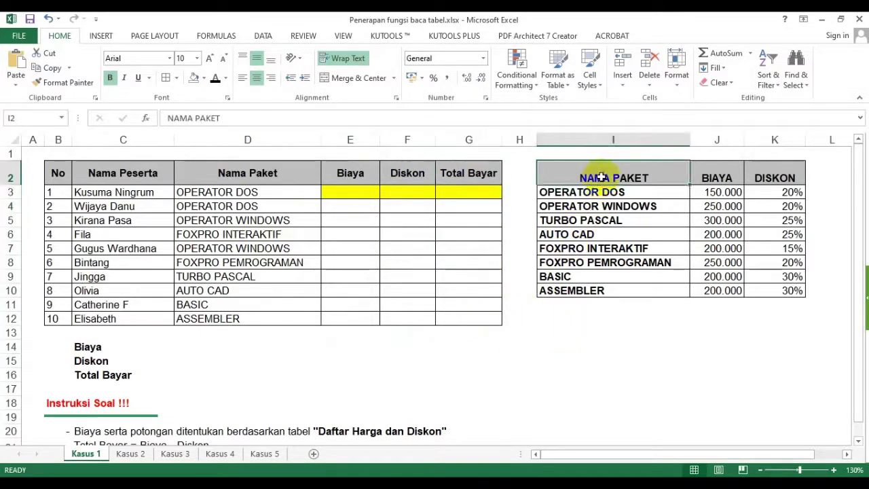
pyautogui.moveTo(601, 177); pyautogui.dragTo(777, 288)
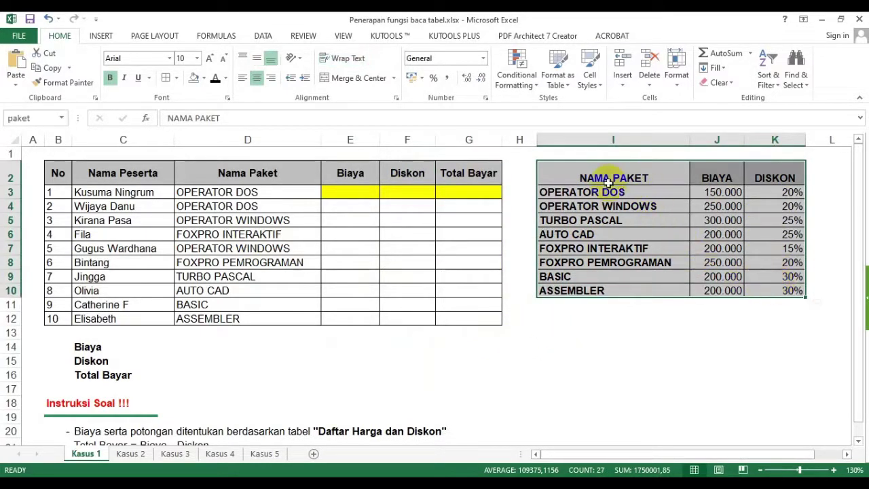
pyautogui.moveTo(614, 177); pyautogui.dragTo(593, 291)
pyautogui.moveTo(718, 182); pyautogui.dragTo(722, 247)
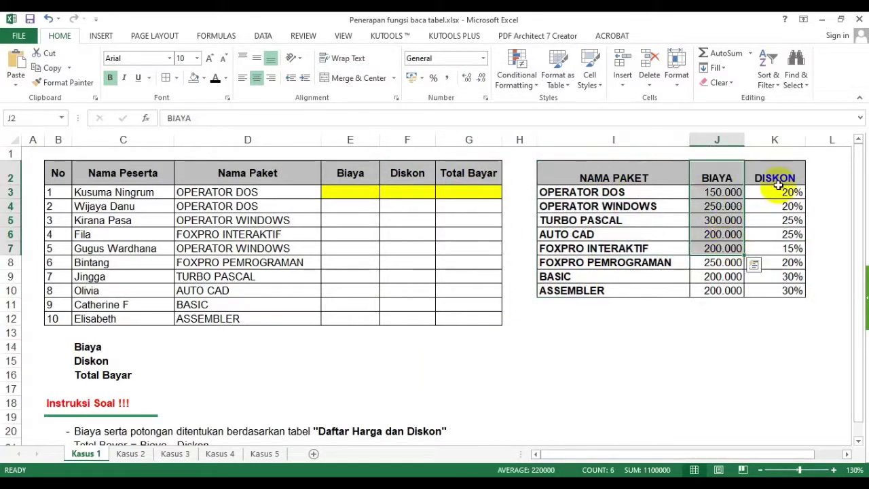
pyautogui.moveTo(777, 187); pyautogui.dragTo(774, 249)
pyautogui.click(349, 347)
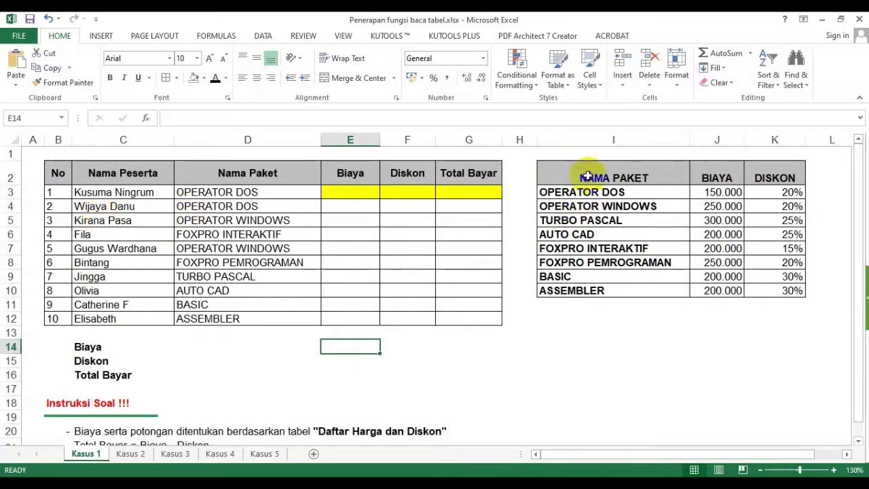
pyautogui.moveTo(587, 176); pyautogui.dragTo(714, 276)
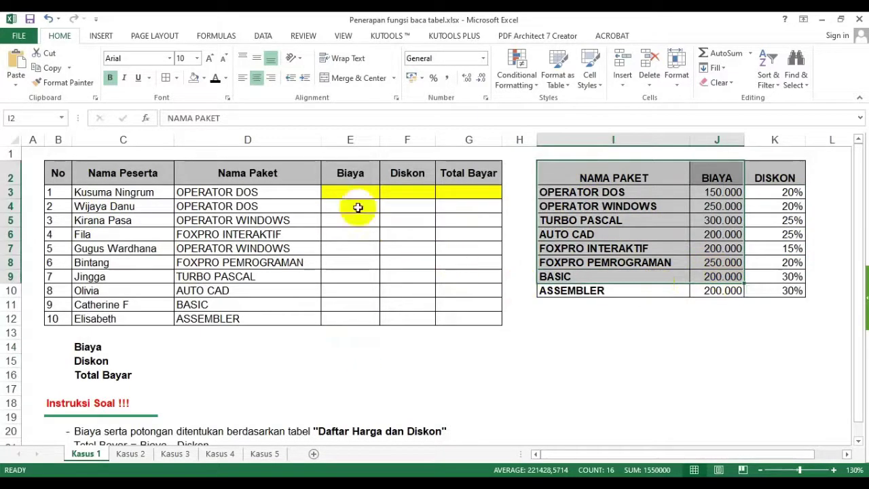
pyautogui.moveTo(347, 191); pyautogui.dragTo(352, 316)
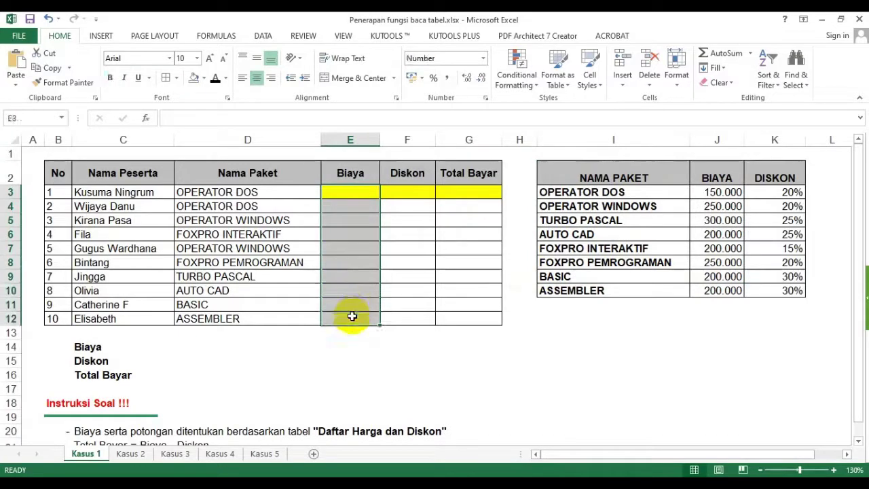
pyautogui.moveTo(721, 191); pyautogui.dragTo(723, 268)
pyautogui.moveTo(407, 190); pyautogui.dragTo(408, 290)
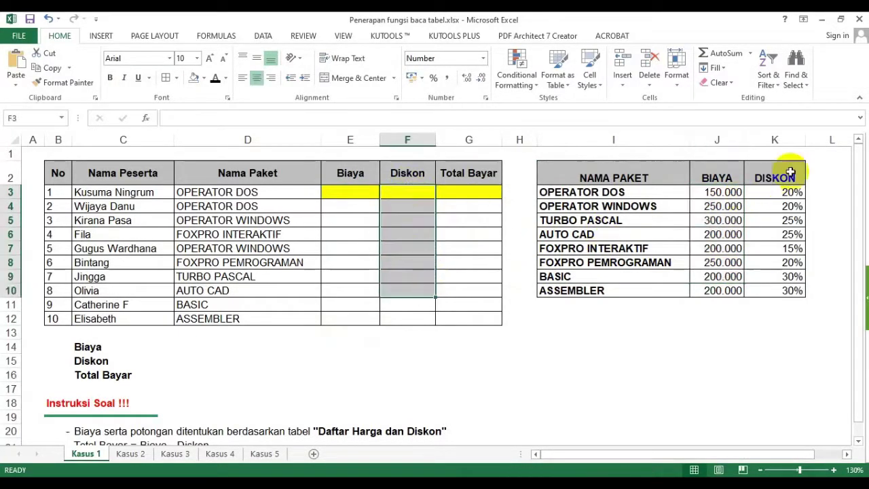
pyautogui.moveTo(791, 173); pyautogui.dragTo(760, 229)
pyautogui.click(363, 360)
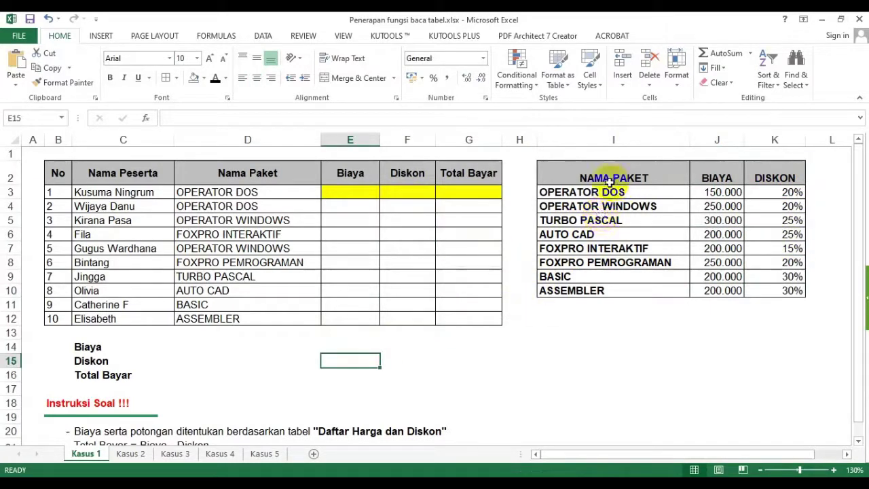
# Step: Examine the lookup table in I2:K10, including its package name, BIAYA and DISKON columns
pyautogui.moveTo(607, 178); pyautogui.dragTo(762, 290)
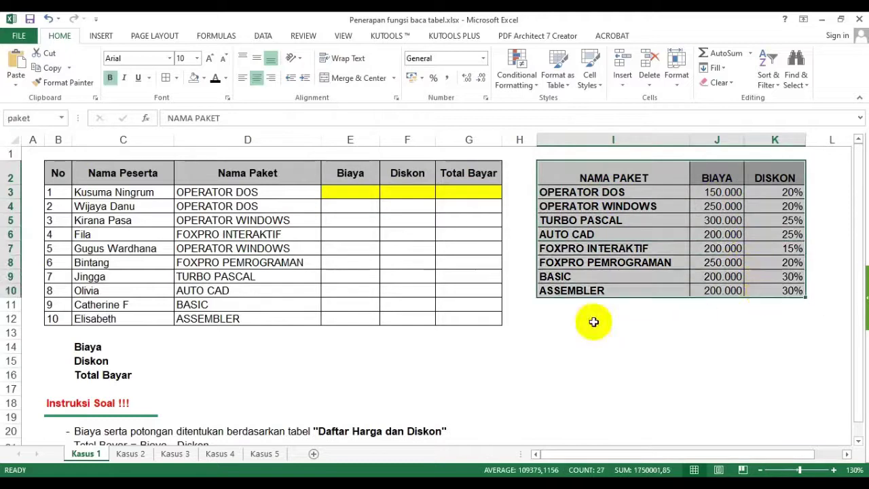
pyautogui.click(641, 332)
pyautogui.click(555, 177)
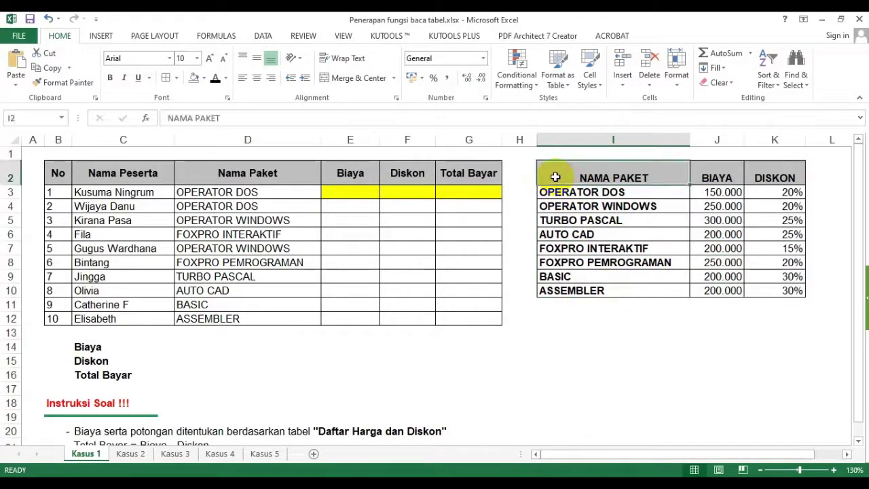
pyautogui.moveTo(561, 176); pyautogui.dragTo(752, 290)
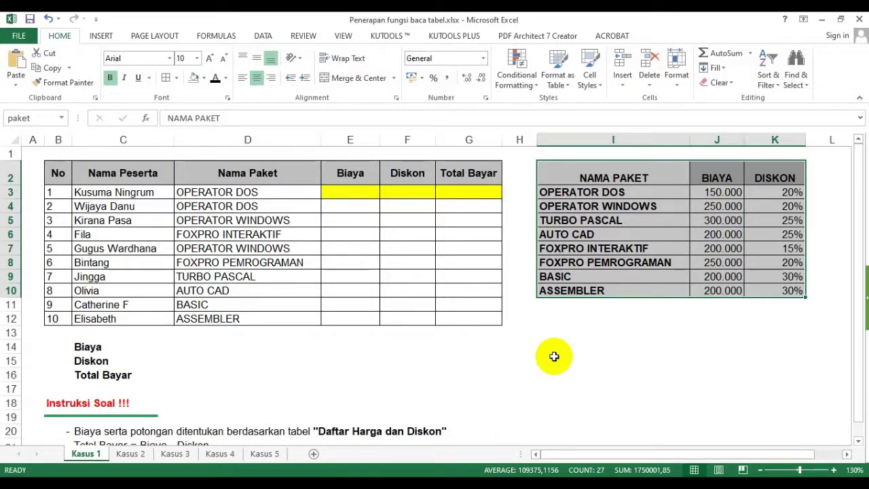
pyautogui.click(392, 244)
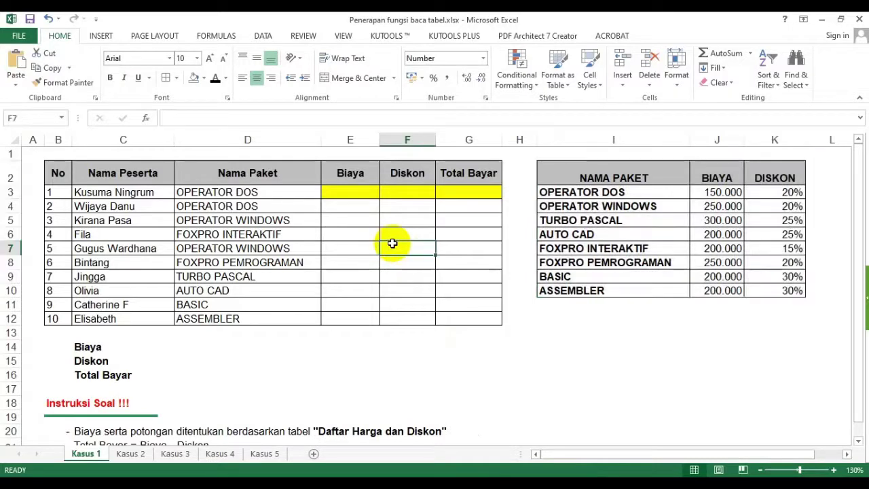
pyautogui.click(558, 182)
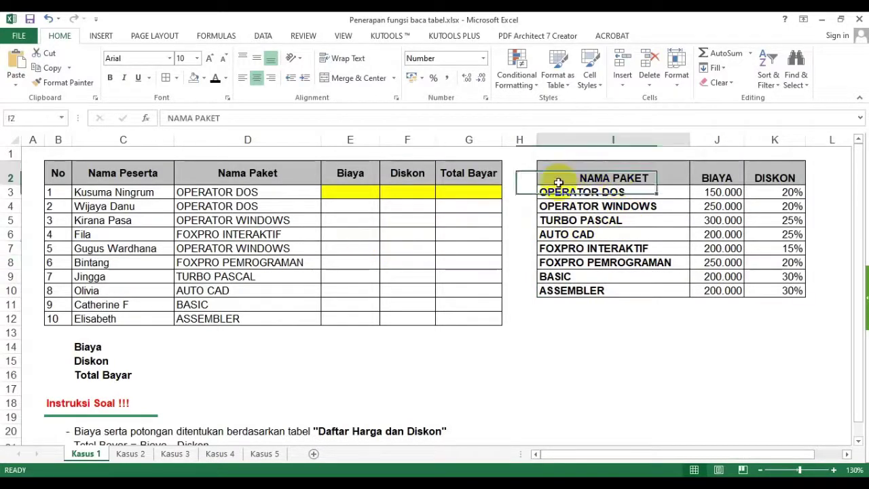
pyautogui.moveTo(557, 182); pyautogui.dragTo(758, 290)
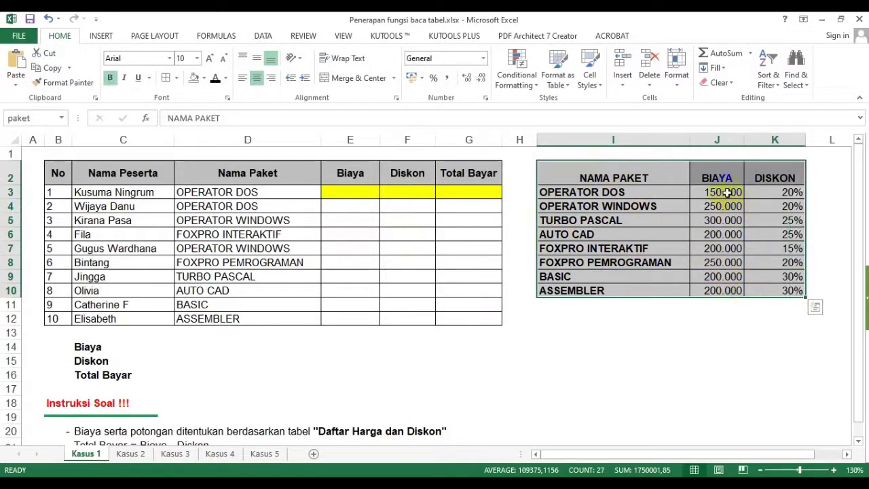
pyautogui.moveTo(726, 192); pyautogui.dragTo(719, 291)
pyautogui.moveTo(776, 194); pyautogui.dragTo(781, 291)
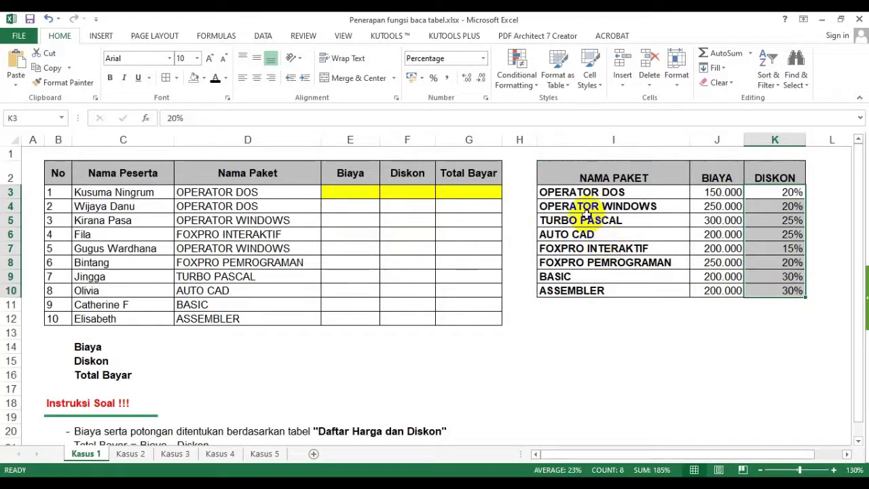
pyautogui.moveTo(584, 182); pyautogui.dragTo(588, 287)
pyautogui.click(588, 287)
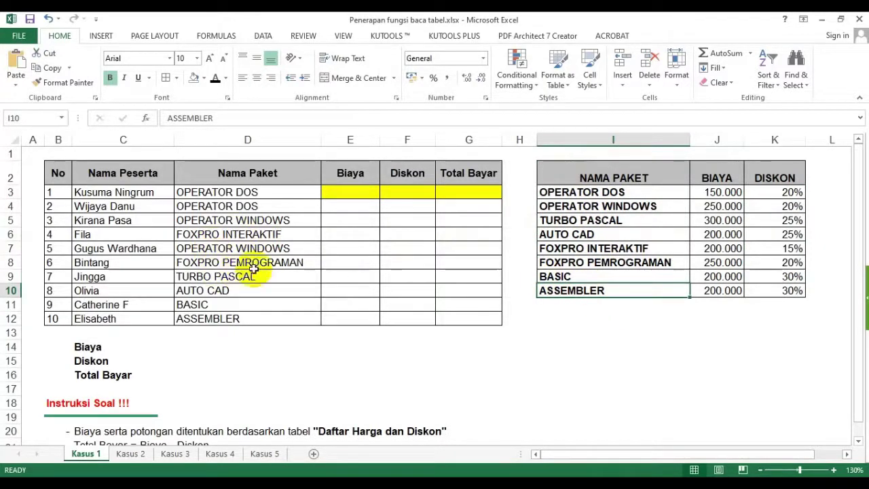
# Step: Begin a VLOOKUP formula in cell E3 of the Biaya column, using package name D3 as the lookup value
pyautogui.click(350, 192)
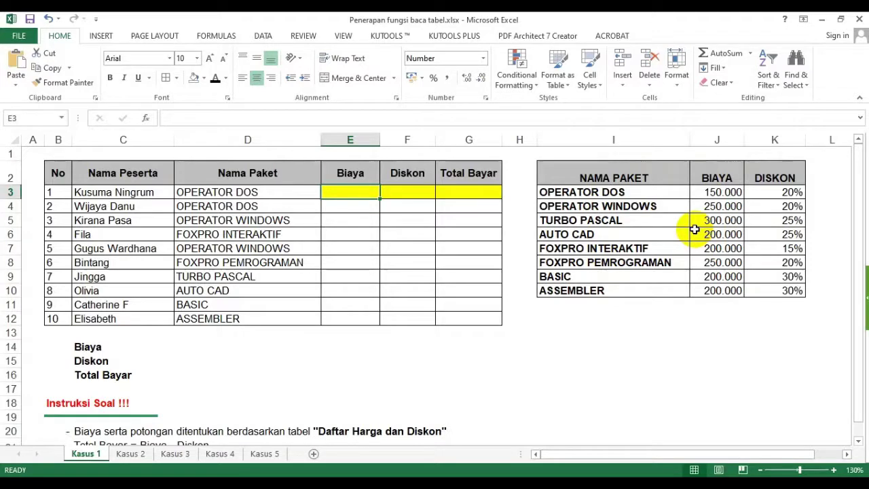
pyautogui.write('=')
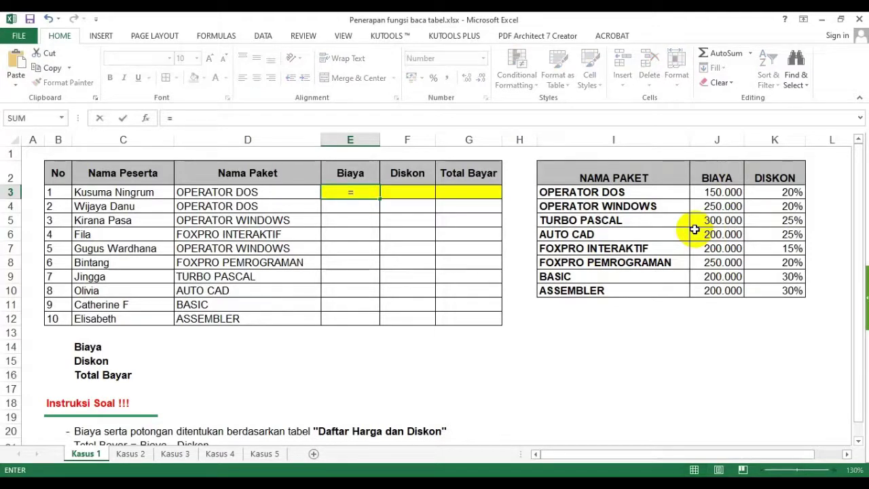
pyautogui.write('vlookp')
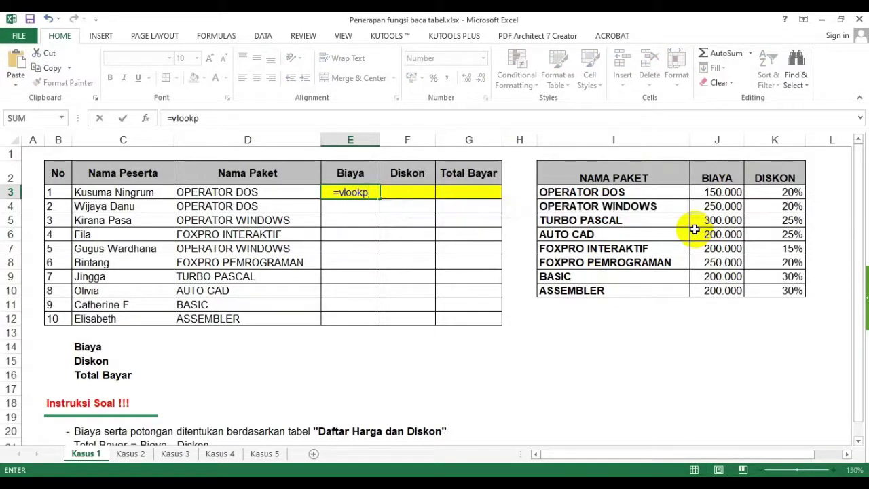
pyautogui.press('BackSpace')
pyautogui.write('up(')
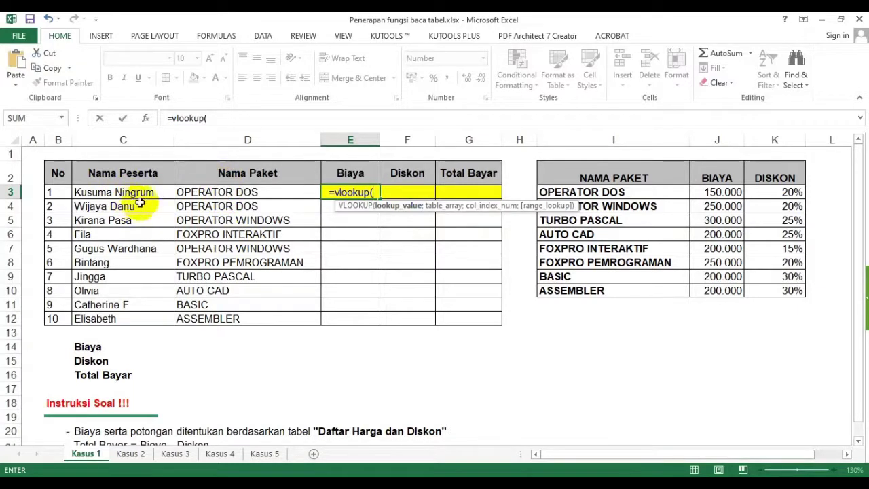
pyautogui.click(227, 194)
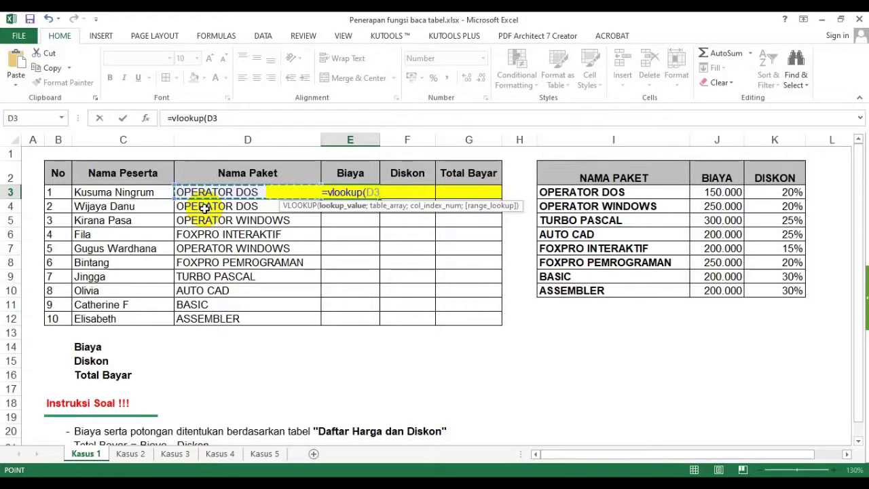
pyautogui.write(';')
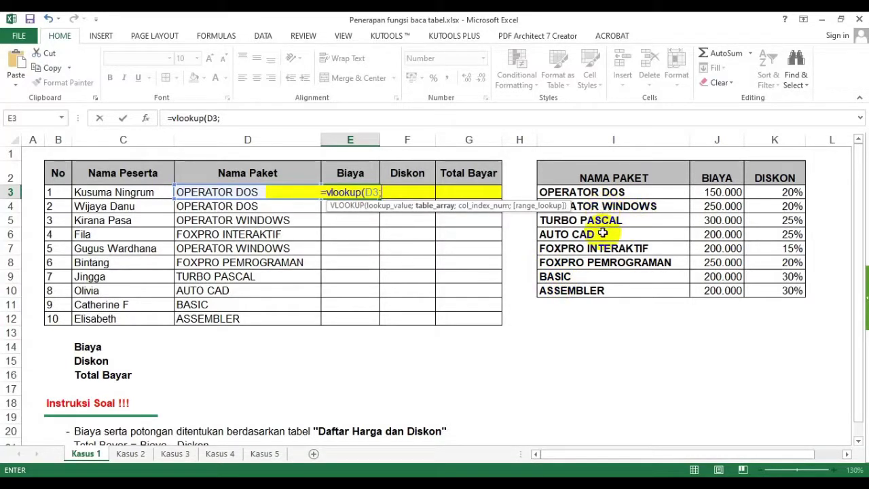
# Step: Add the package price table I3:K10 as the formula's table array, locked as the absolute reference $I$3:$K$10
pyautogui.click(606, 192)
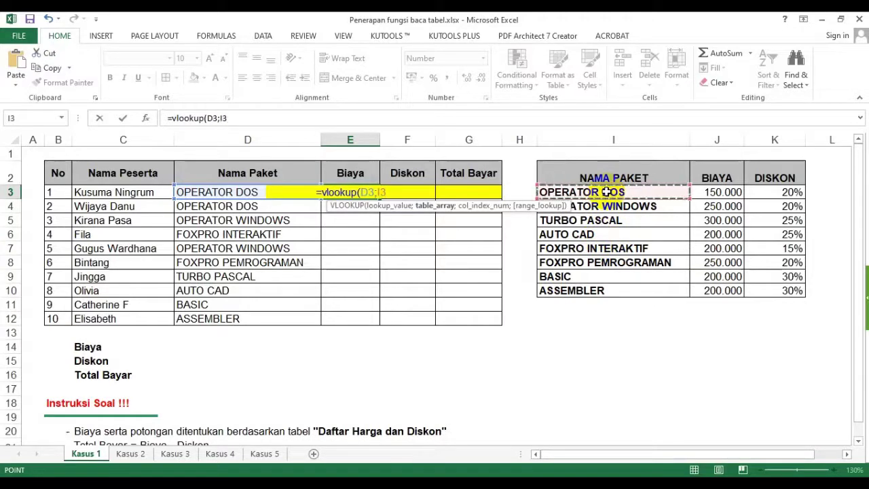
pyautogui.moveTo(606, 192); pyautogui.dragTo(605, 292)
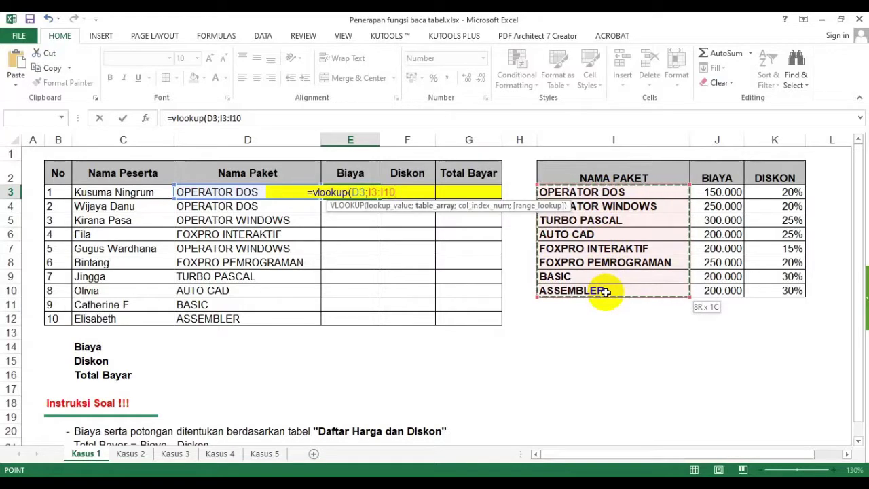
pyautogui.moveTo(668, 296); pyautogui.dragTo(762, 294)
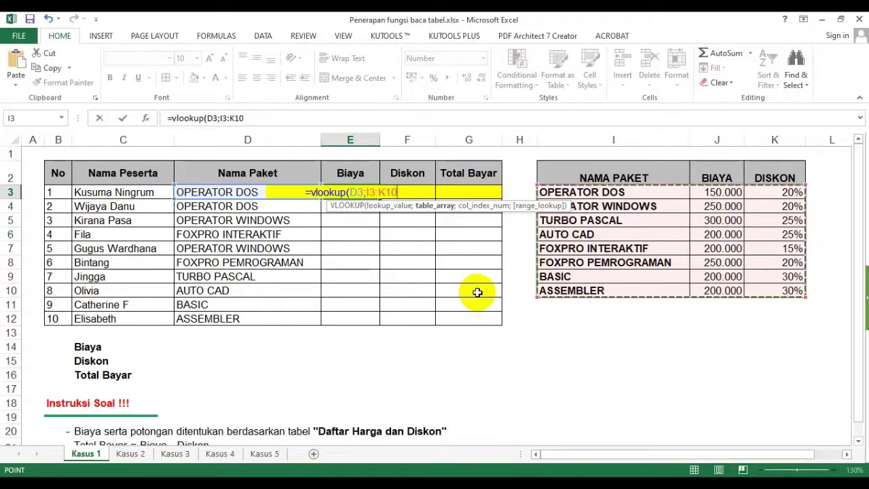
pyautogui.press('F4')
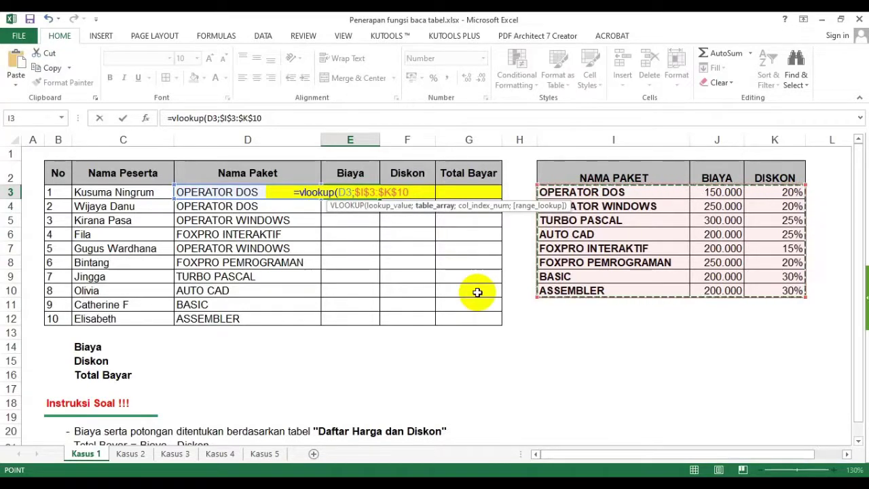
pyautogui.write(';')
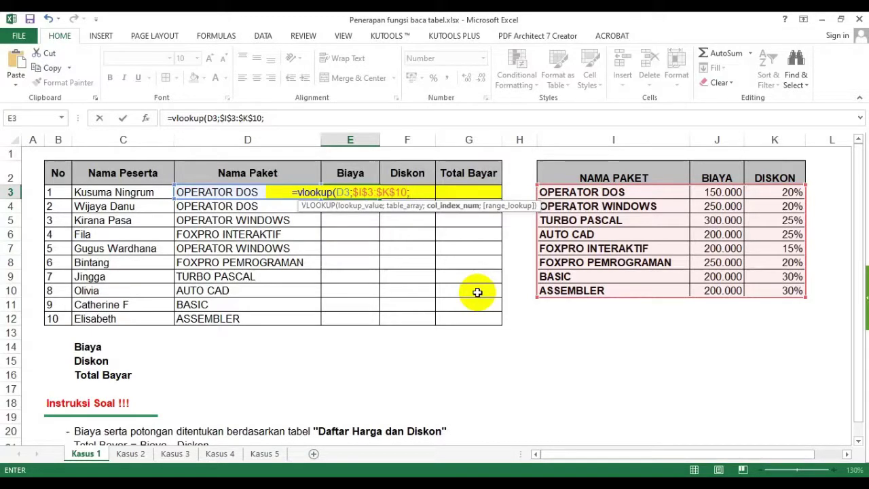
# Step: Complete the VLOOKUP formula in E3 with column index 2 and FALSE for an exact match
pyautogui.write('2')
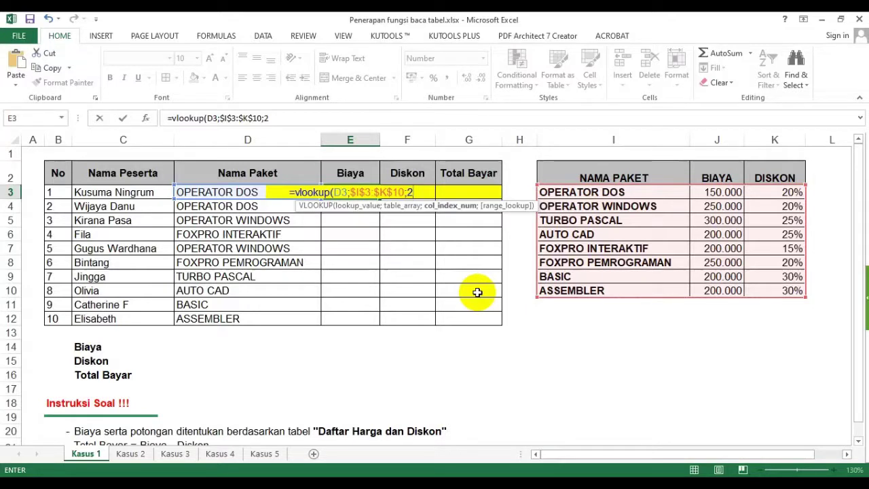
pyautogui.write(';')
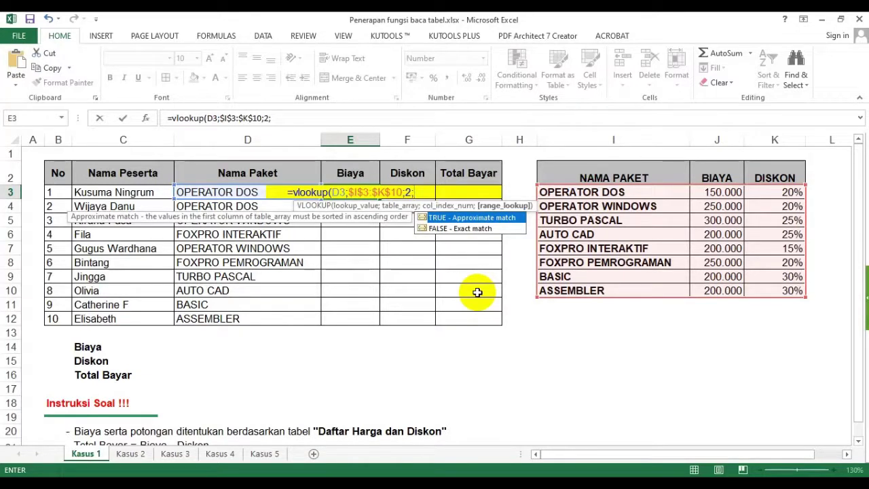
pyautogui.write('faLSE')
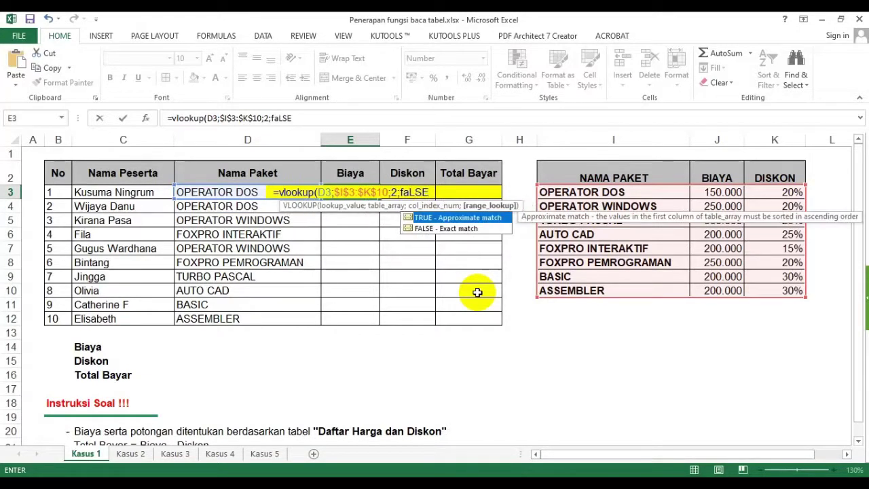
pyautogui.press('BackSpace')
pyautogui.press('BackSpace')
pyautogui.press('BackSpace')
pyautogui.write('se')
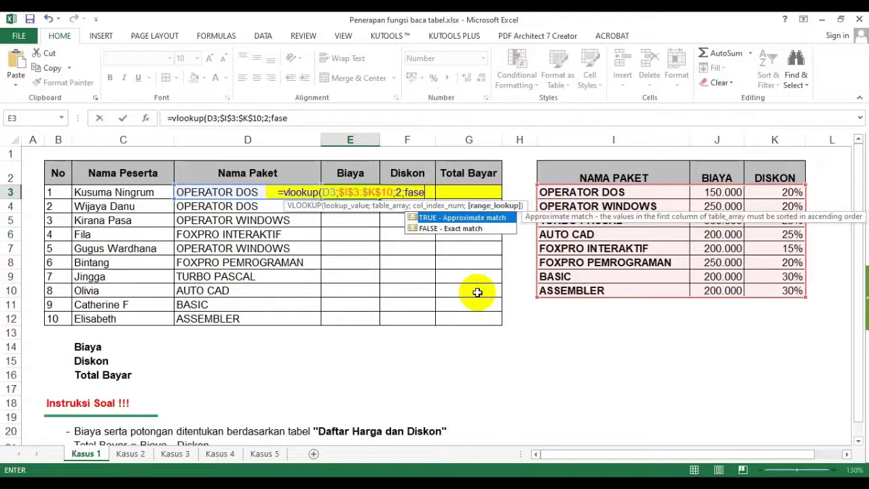
pyautogui.press('BackSpace')
pyautogui.press('BackSpace')
pyautogui.write('lse')
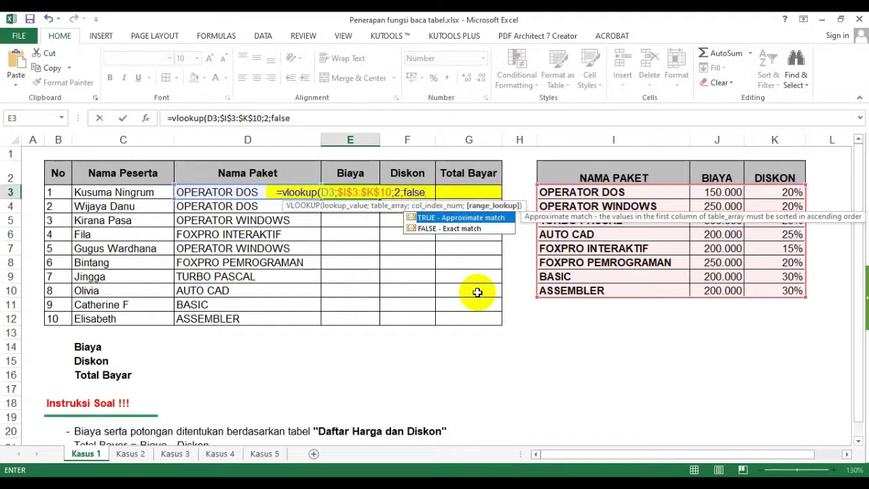
pyautogui.write(')')
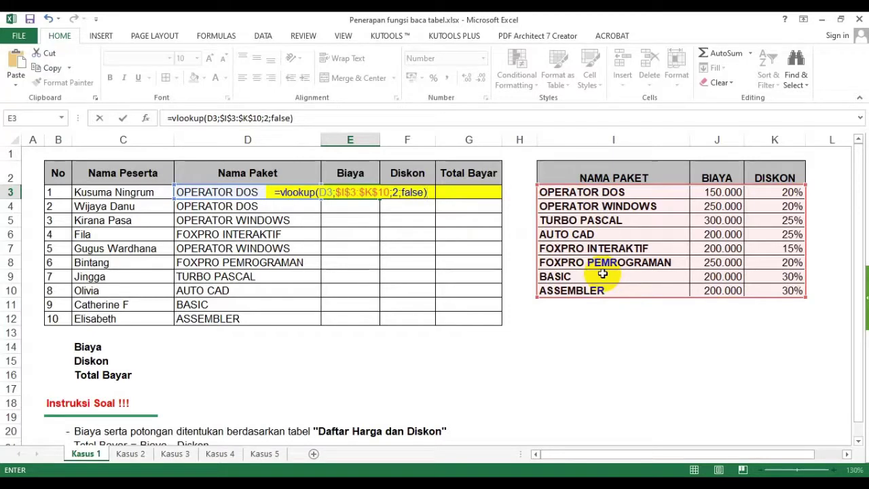
pyautogui.press('Return')
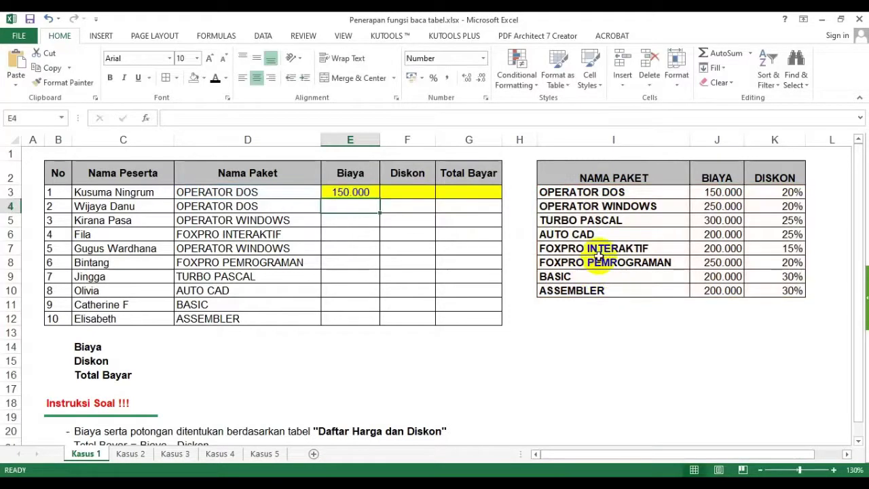
# Step: Fill the Biaya formula from E3 down to E12 and format the range in comma style without decimals
pyautogui.click(360, 192)
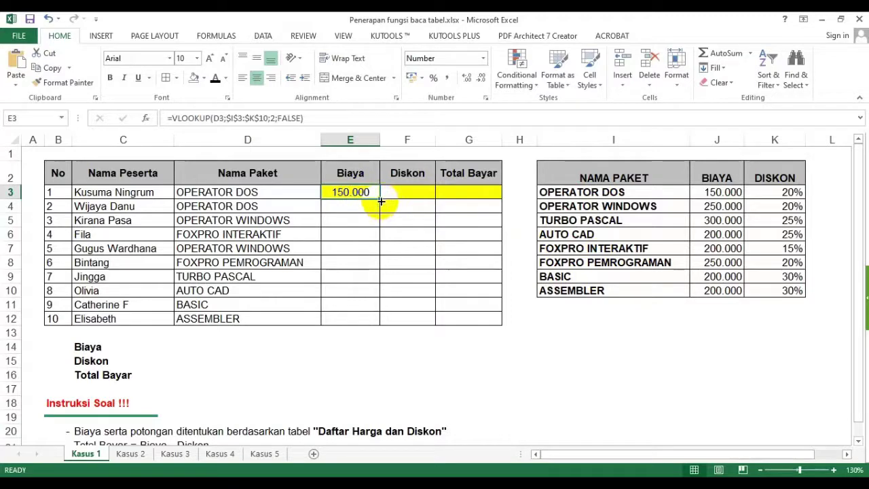
pyautogui.moveTo(382, 202); pyautogui.dragTo(381, 320)
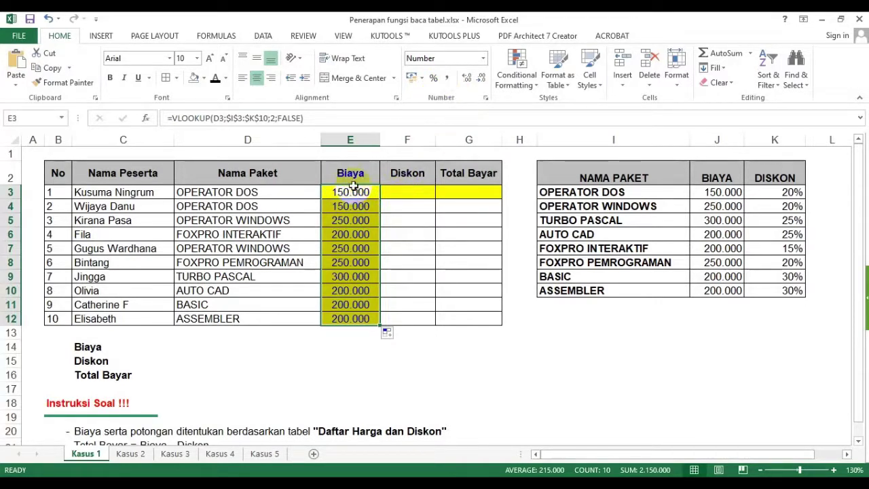
pyautogui.click(445, 78)
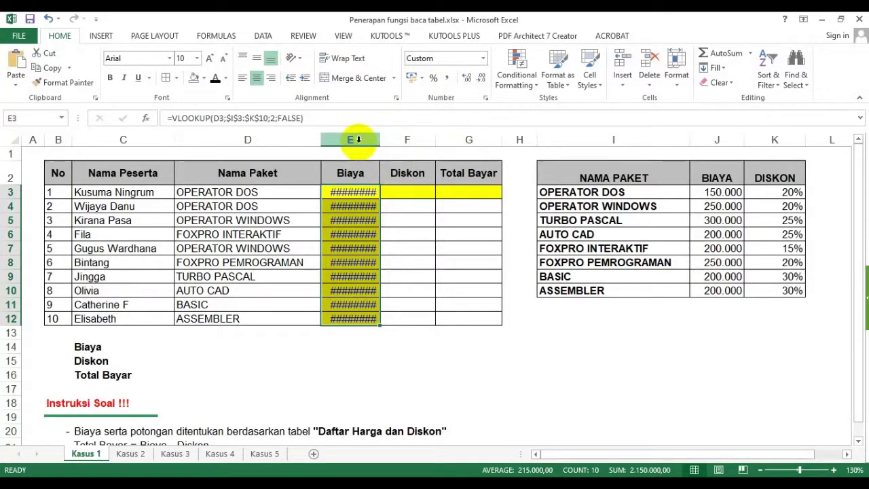
pyautogui.click(480, 79)
pyautogui.click(480, 80)
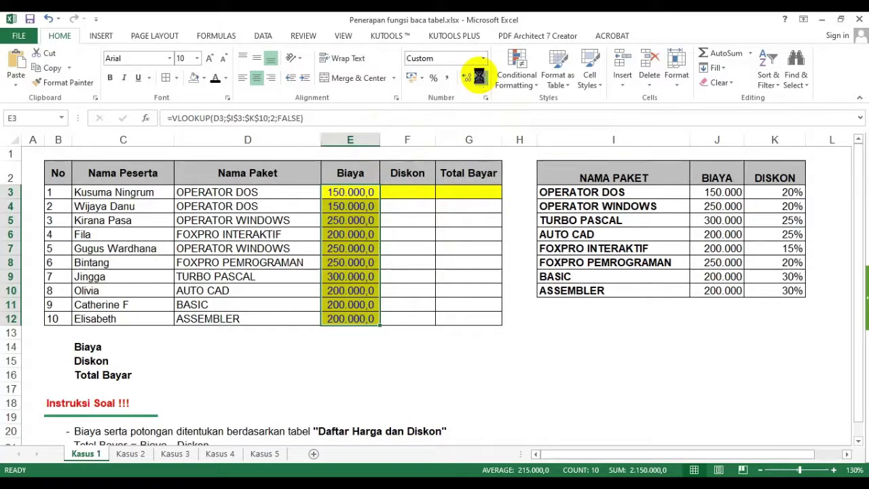
# Step: Examine the empty Diskon column F3:F12 alongside the package price and discount table in I2:K10
pyautogui.click(403, 194)
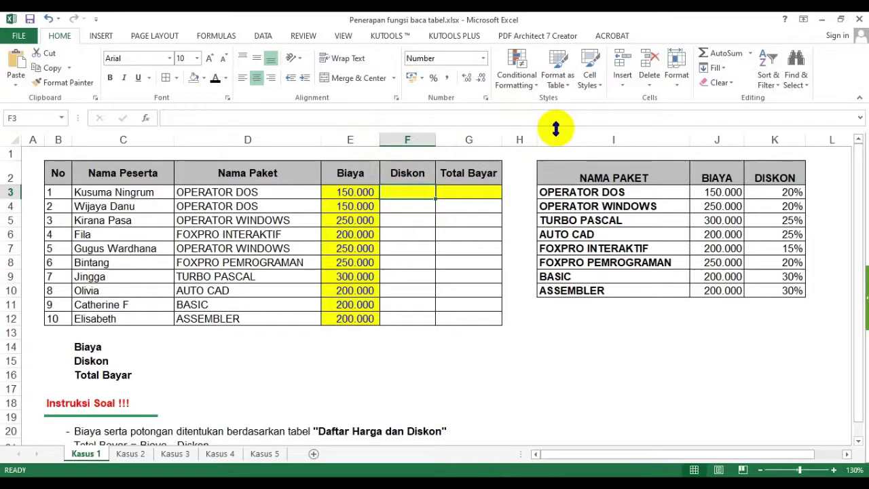
pyautogui.moveTo(611, 177); pyautogui.dragTo(764, 293)
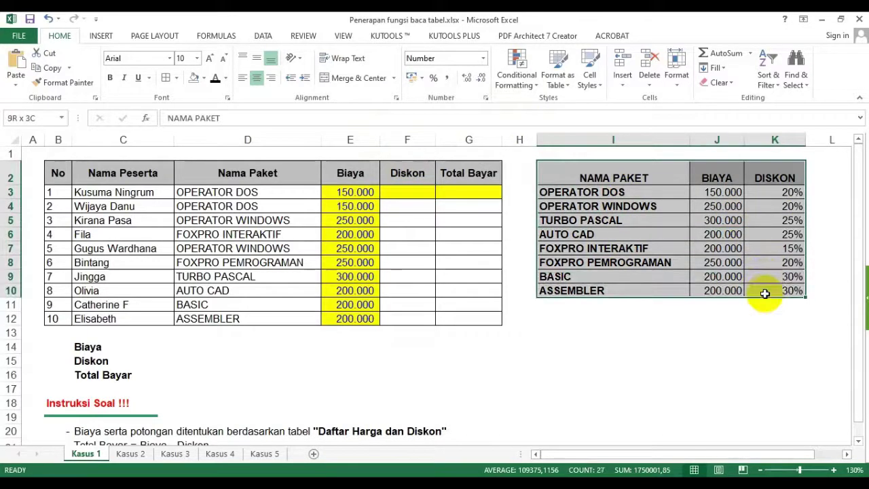
pyautogui.click(401, 192)
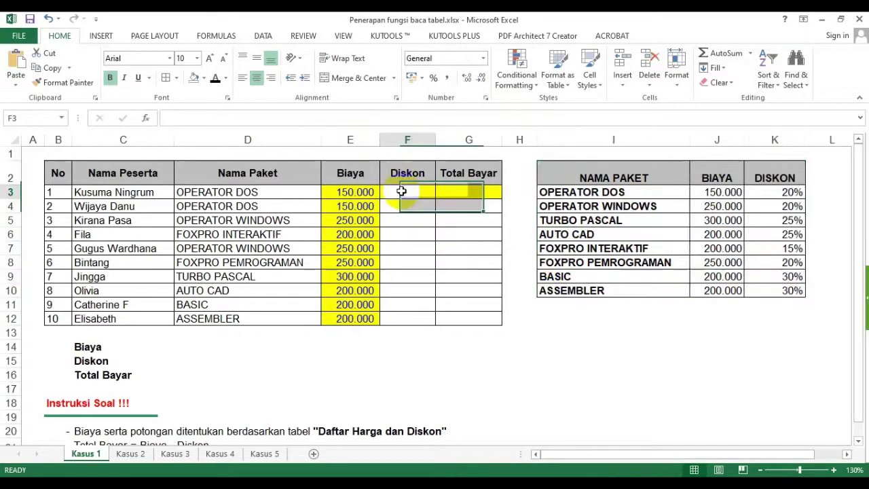
pyautogui.moveTo(401, 191); pyautogui.dragTo(398, 316)
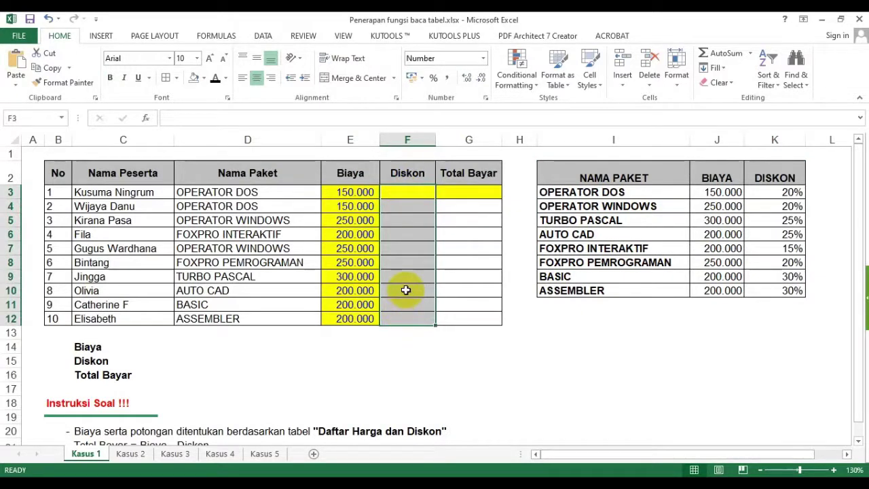
pyautogui.click(513, 300)
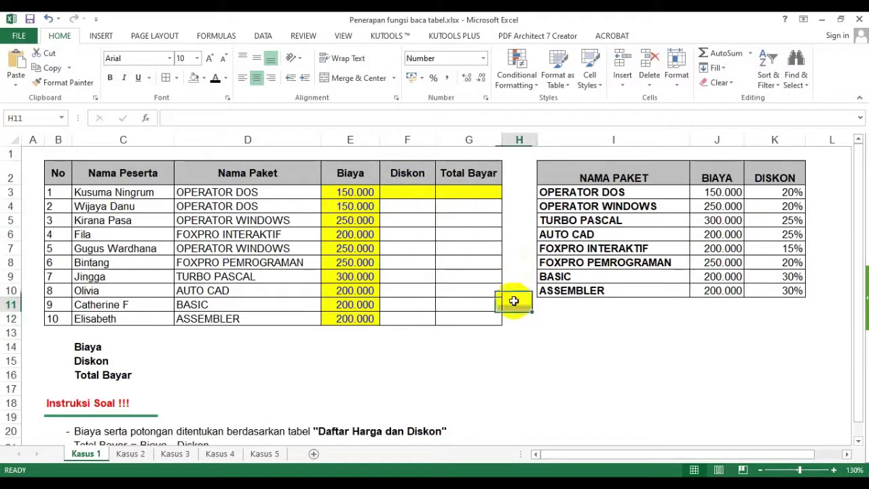
pyautogui.click(403, 193)
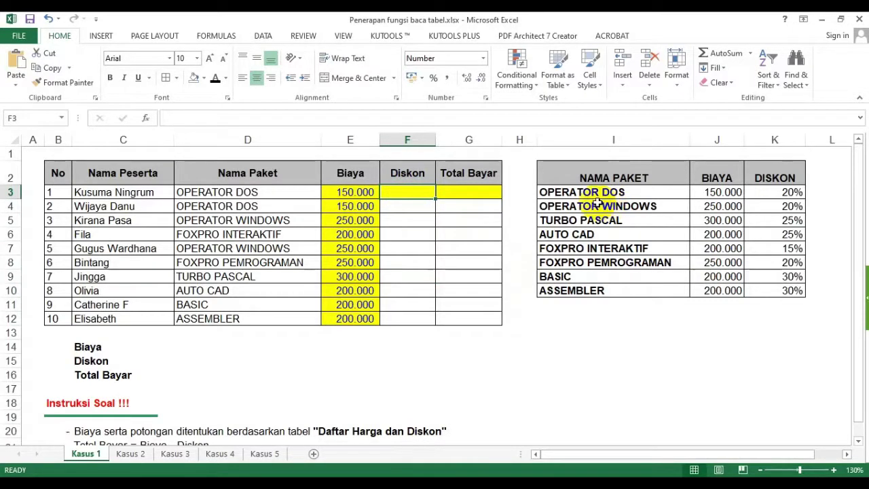
pyautogui.click(393, 250)
# Step: Begin a VLOOKUP formula in cell F3 of the Diskon column, using package name D3 as the lookup value
pyautogui.click(405, 193)
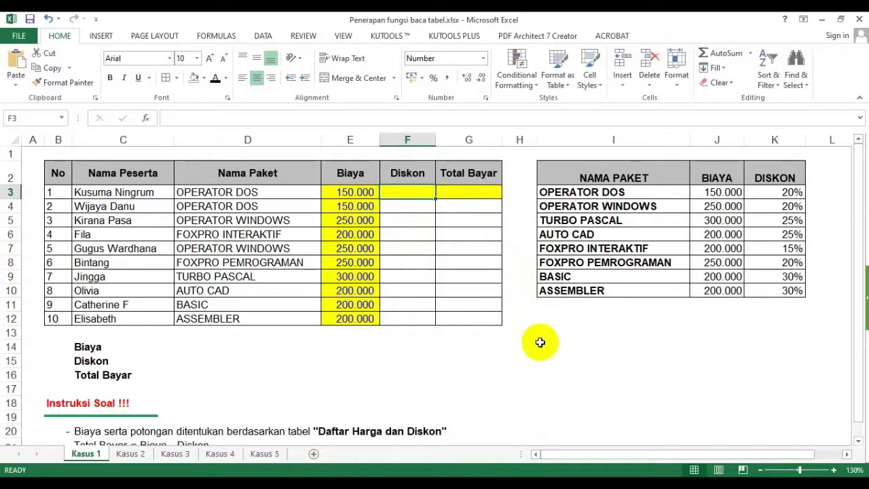
pyautogui.write('=')
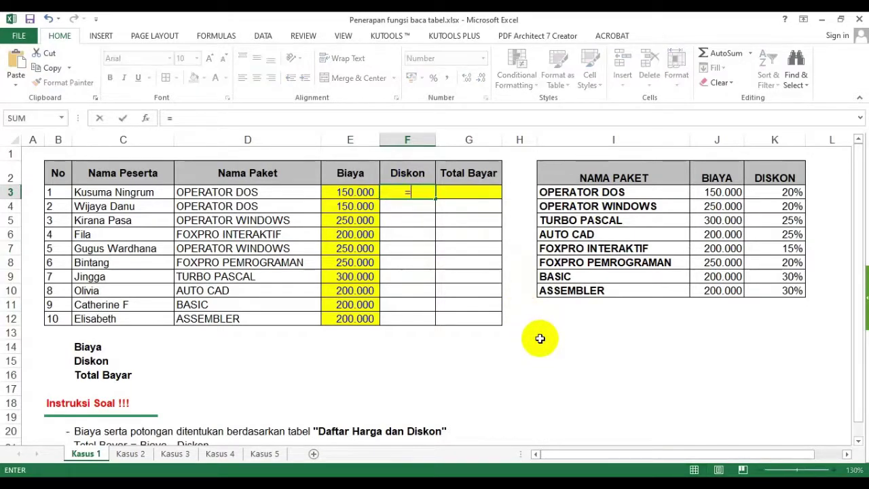
pyautogui.write('vlooku')
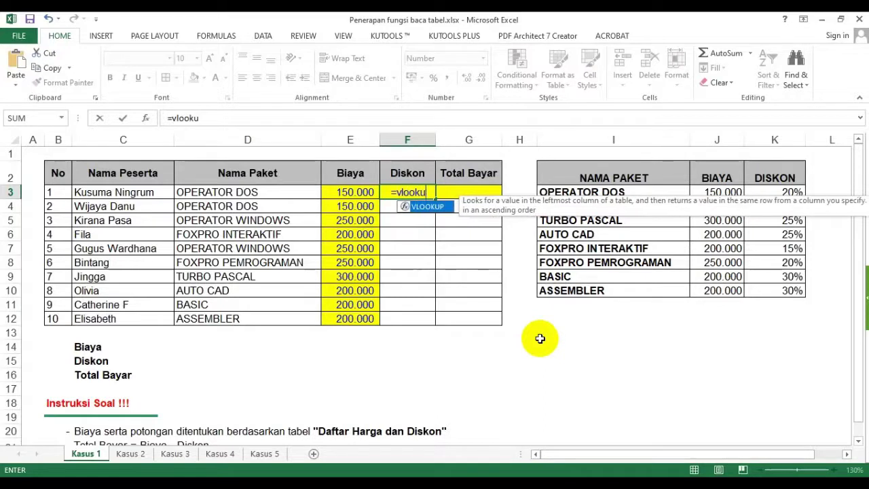
pyautogui.write('p(')
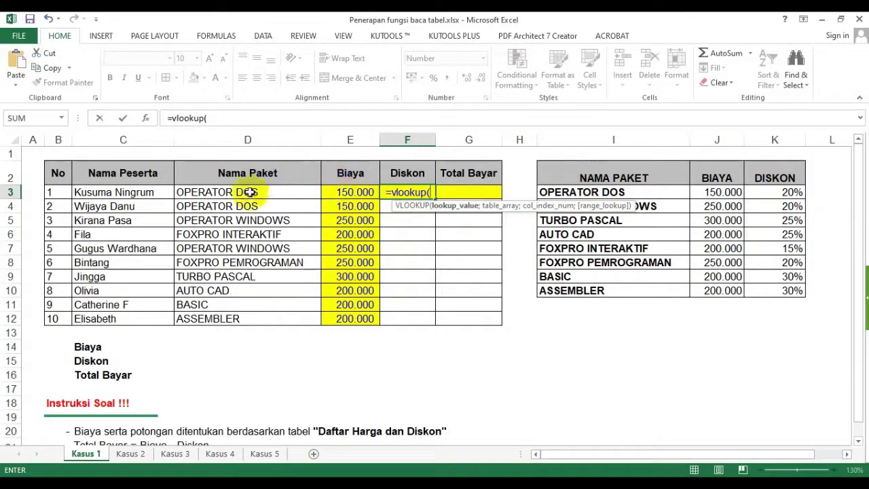
pyautogui.click(203, 191)
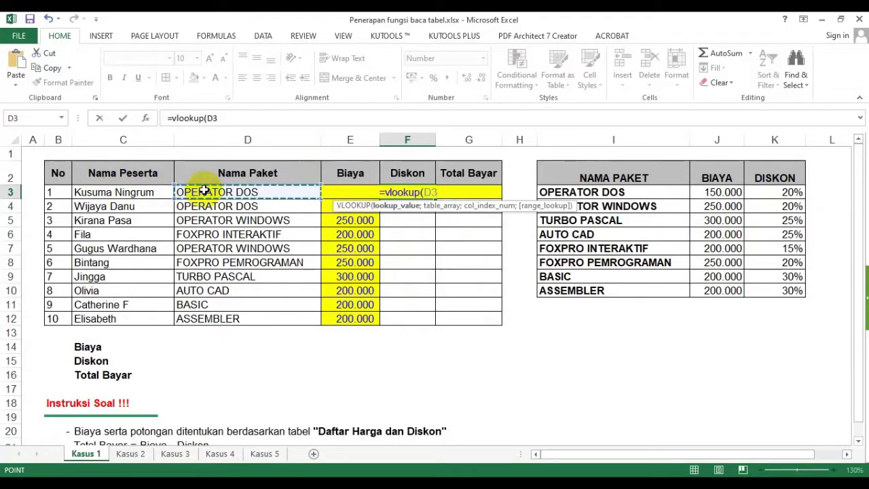
pyautogui.write(';')
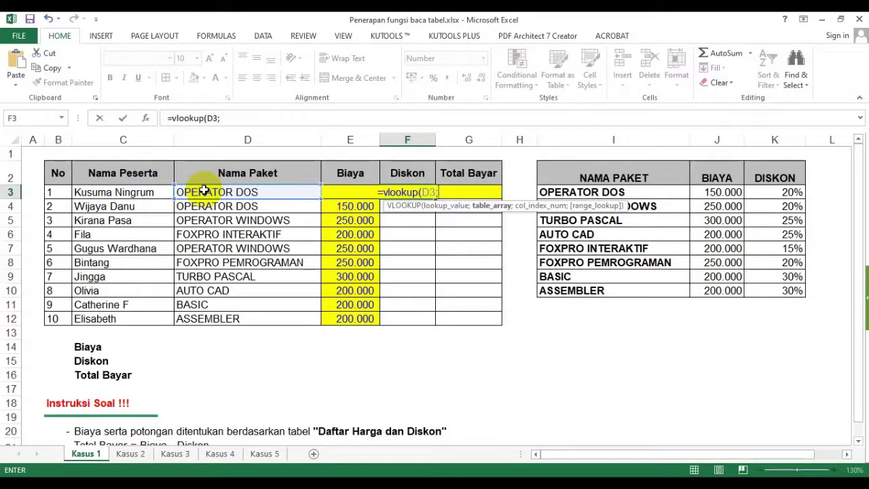
# Step: Add table I3:K10 as the Diskon formula's table array, locked as the absolute reference $I$3:$K$10
pyautogui.click(589, 193)
pyautogui.moveTo(589, 193); pyautogui.dragTo(768, 290)
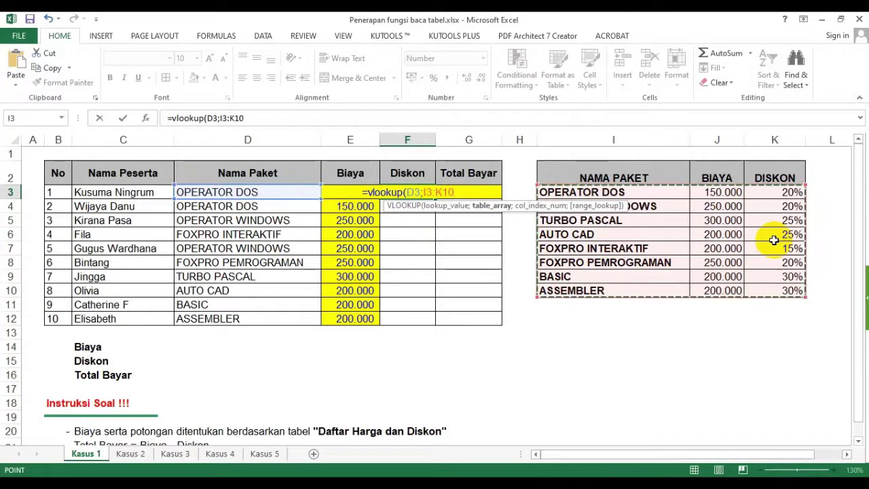
pyautogui.press('F4')
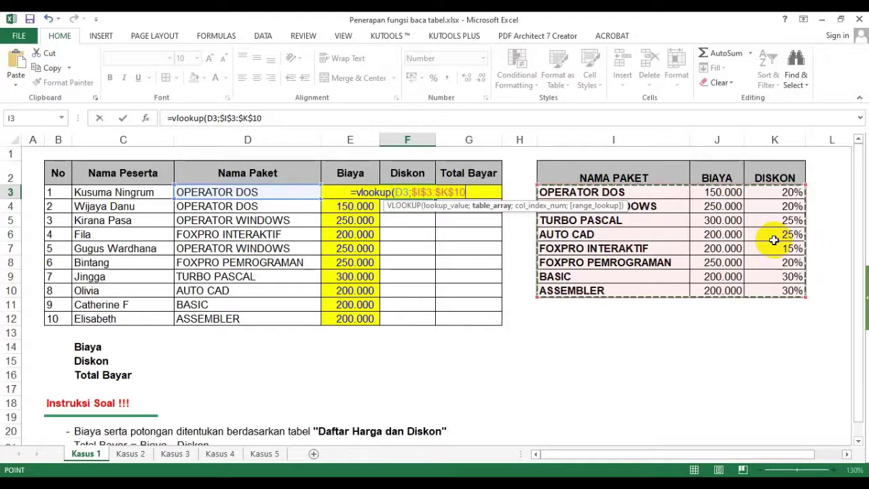
pyautogui.write(';')
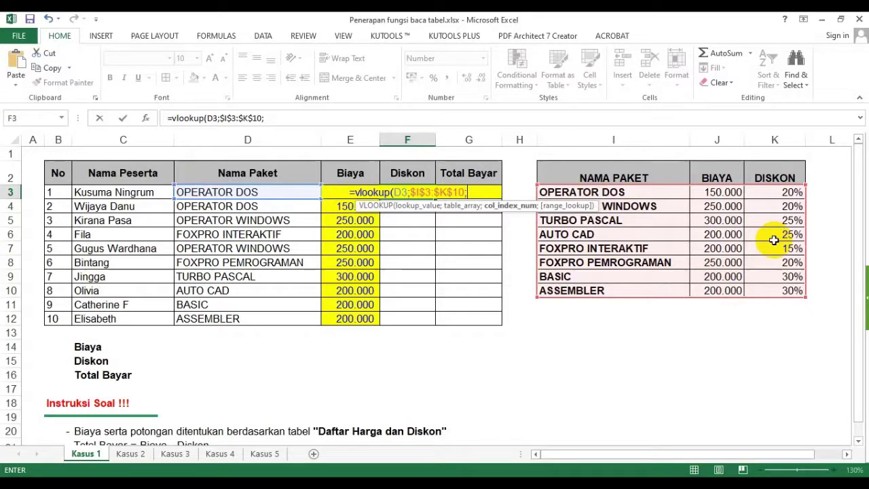
# Step: Complete the VLOOKUP formula in F3 with column index 3 and FALSE for an exact match
pyautogui.write('3')
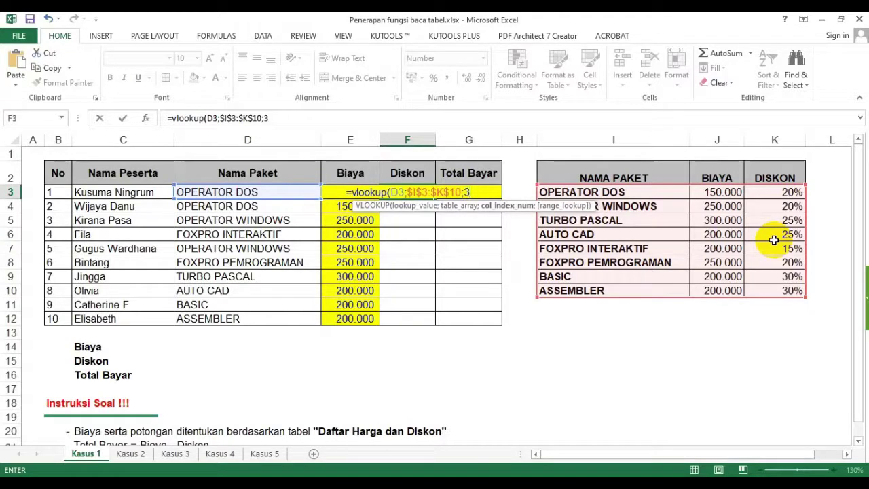
pyautogui.write(';')
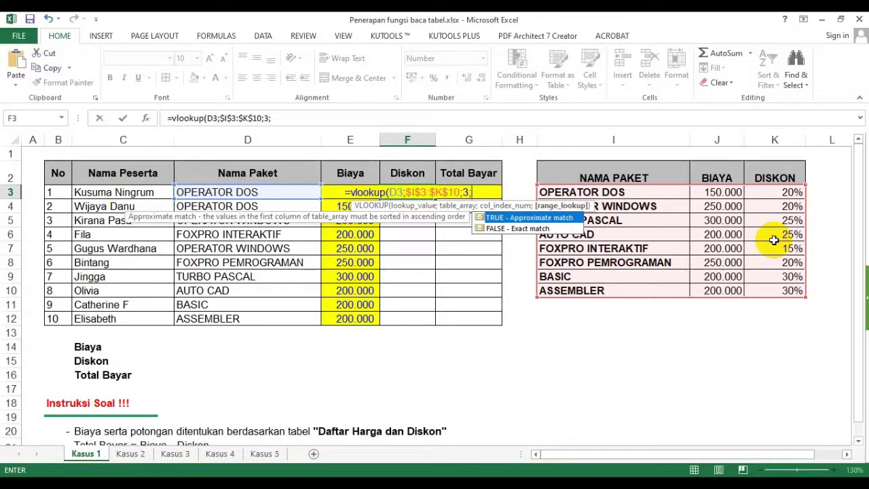
pyautogui.write('fl')
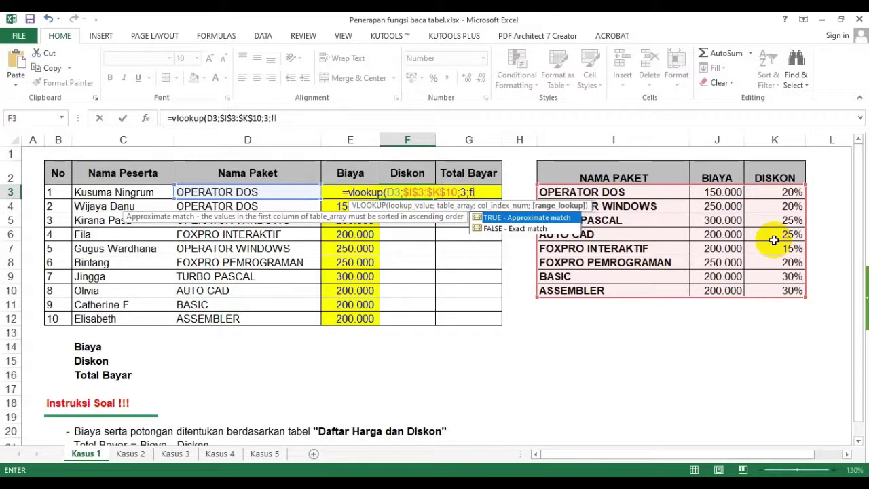
pyautogui.write('ase')
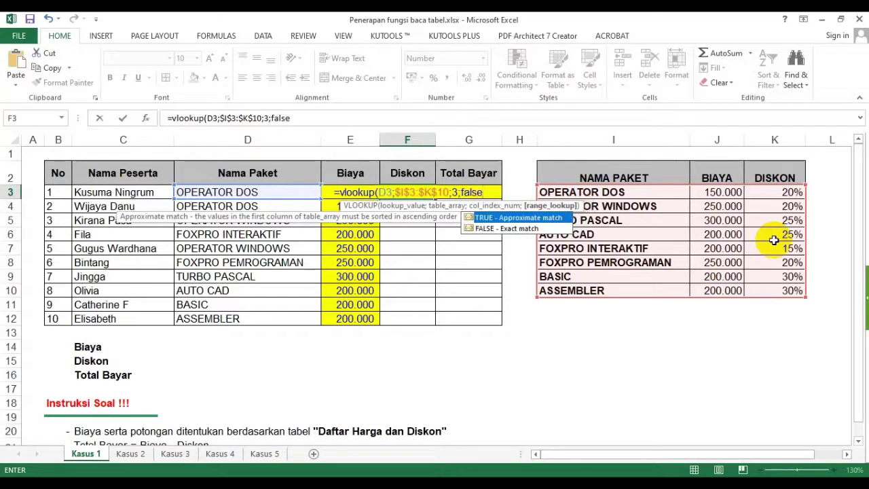
pyautogui.write(')')
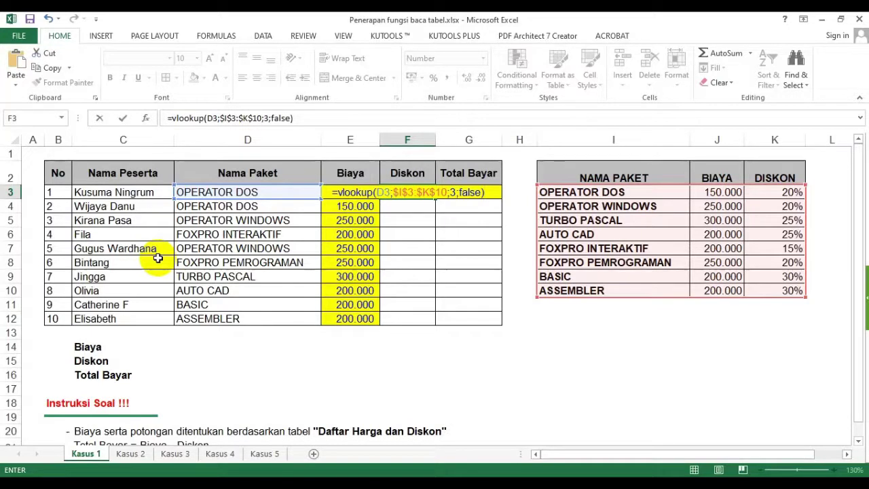
pyautogui.press('Return')
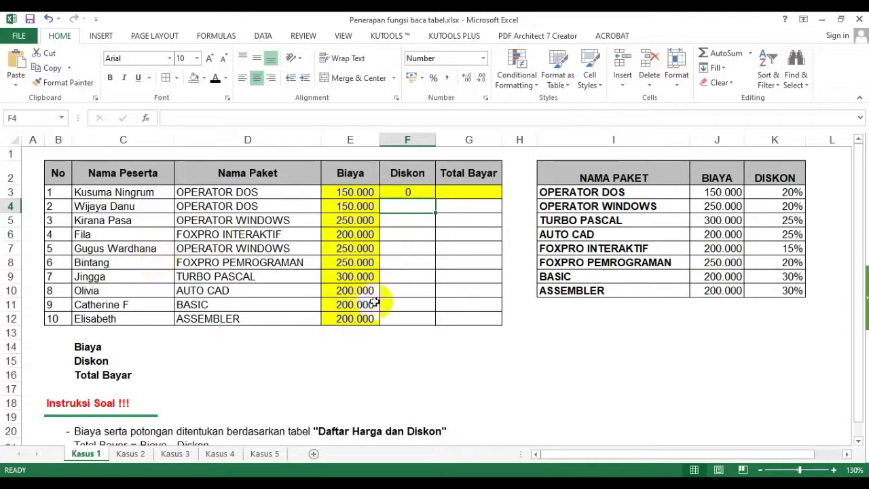
# Step: Examine the VLOOKUP formula in F3 and the result it gives in the Diskon column F2:F12
pyautogui.click(399, 194)
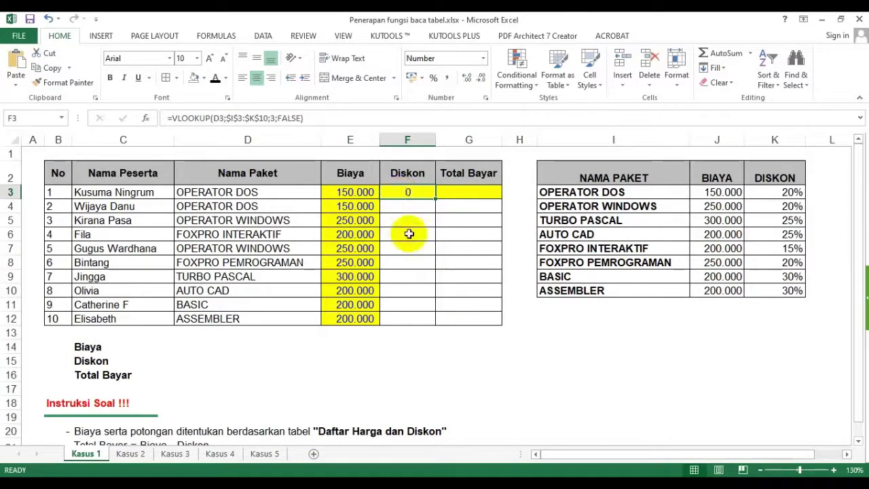
pyautogui.click(416, 273)
pyautogui.click(406, 193)
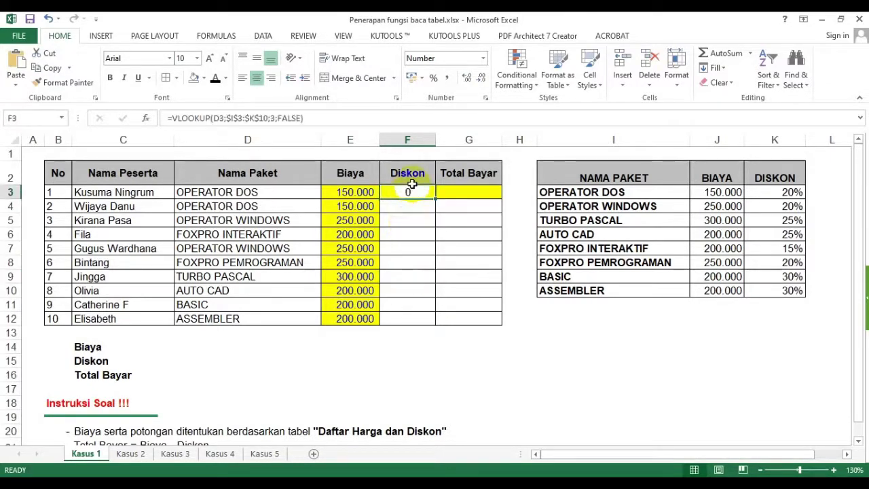
pyautogui.moveTo(409, 177); pyautogui.dragTo(413, 316)
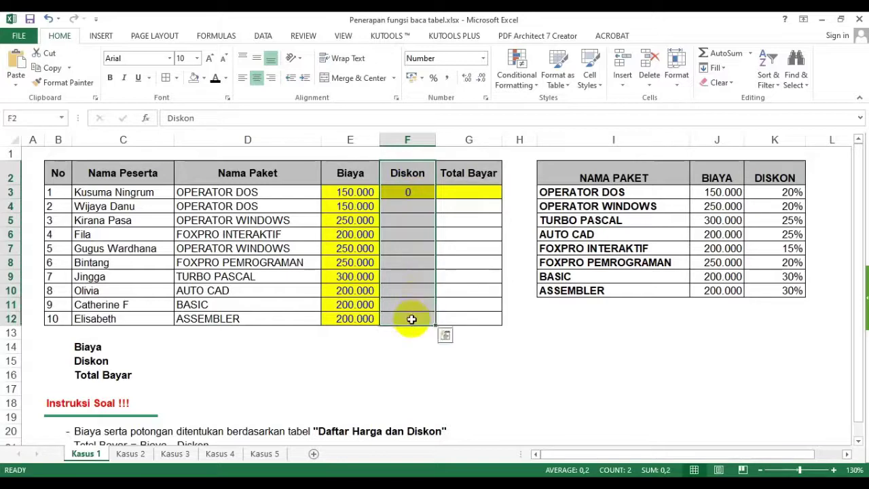
pyautogui.click(496, 287)
pyautogui.click(413, 174)
pyautogui.moveTo(413, 173); pyautogui.dragTo(407, 315)
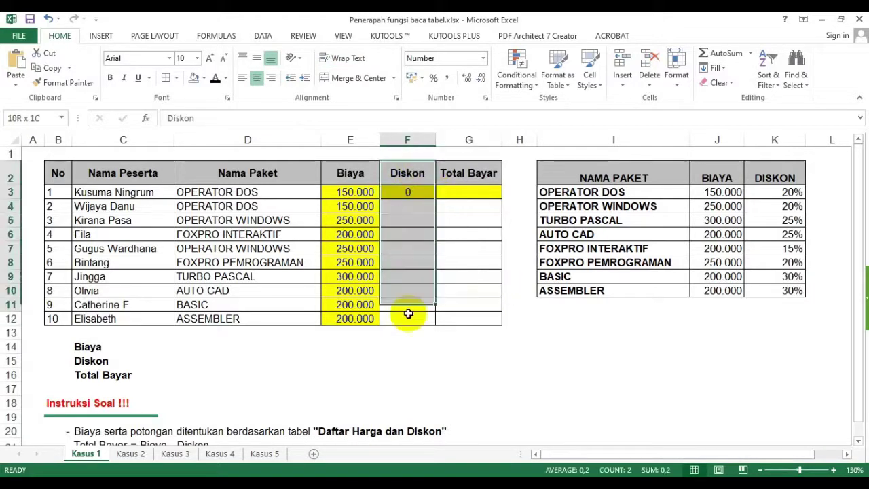
pyautogui.click(411, 192)
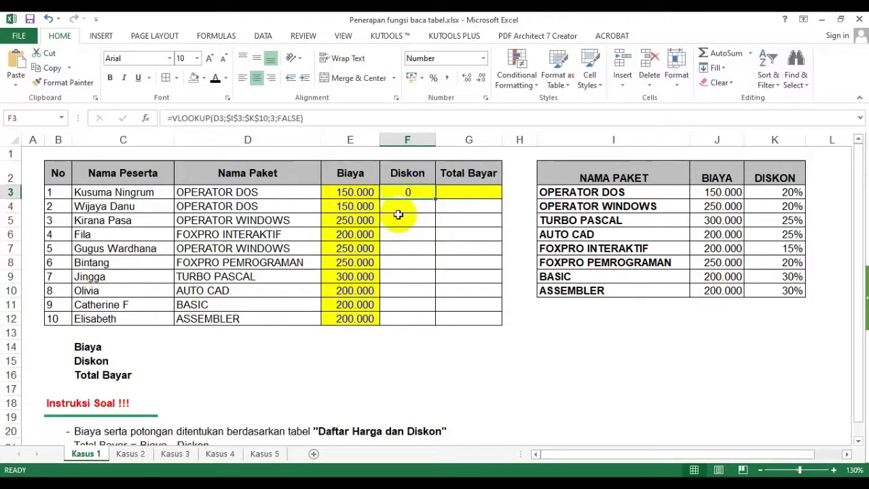
pyautogui.click(421, 248)
pyautogui.moveTo(413, 171); pyautogui.dragTo(423, 317)
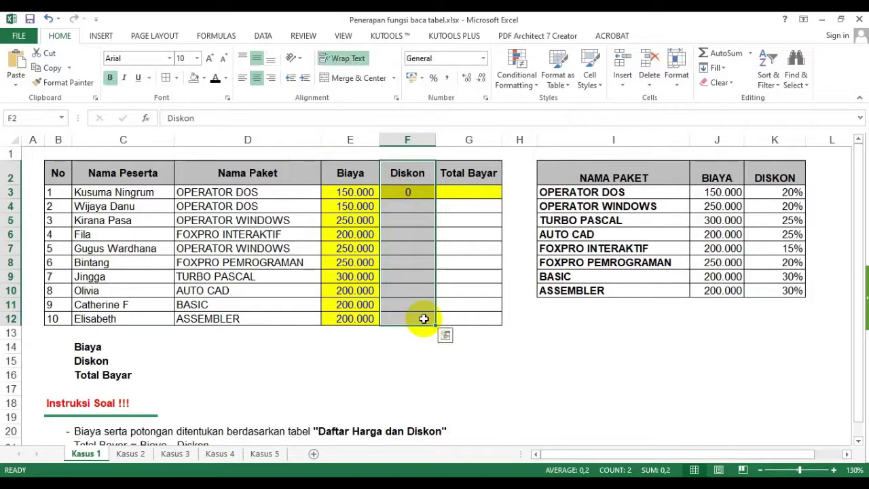
pyautogui.click(410, 193)
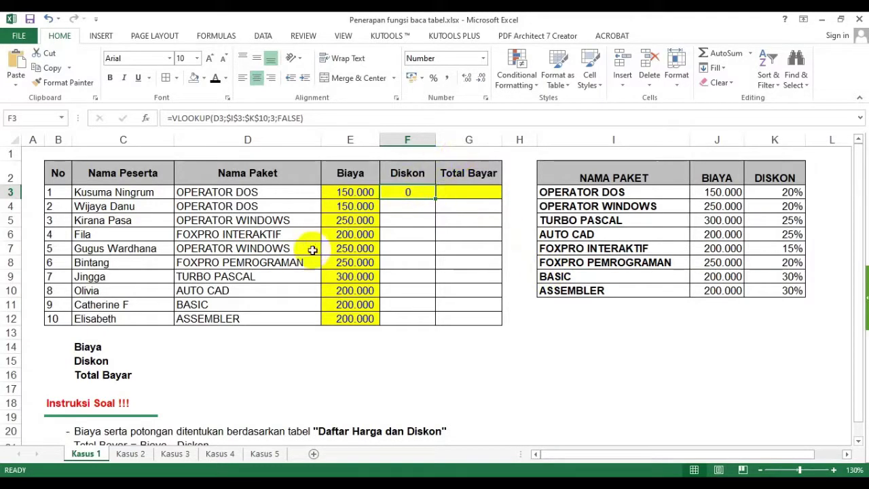
pyautogui.click(320, 118)
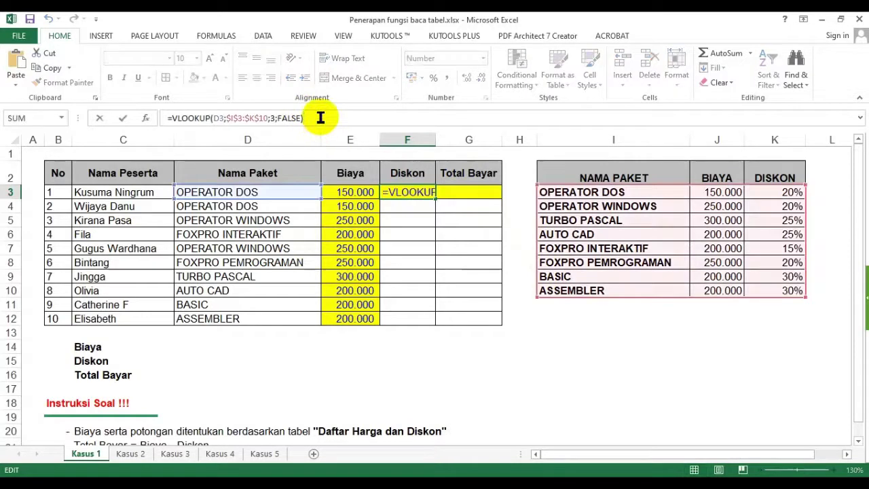
pyautogui.hotkey('ctrl', 'Return')
pyautogui.click(415, 313)
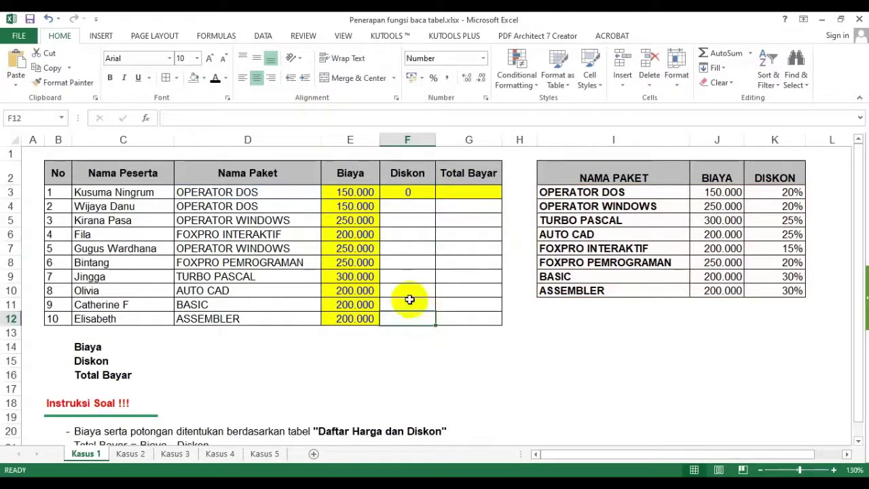
# Step: Extend the Diskon formula in F3 to multiply the VLOOKUP by Biaya cell E3: =VLOOKUP(D3;$I$3:$K$10;3;FALSE)*E3
pyautogui.click(408, 193)
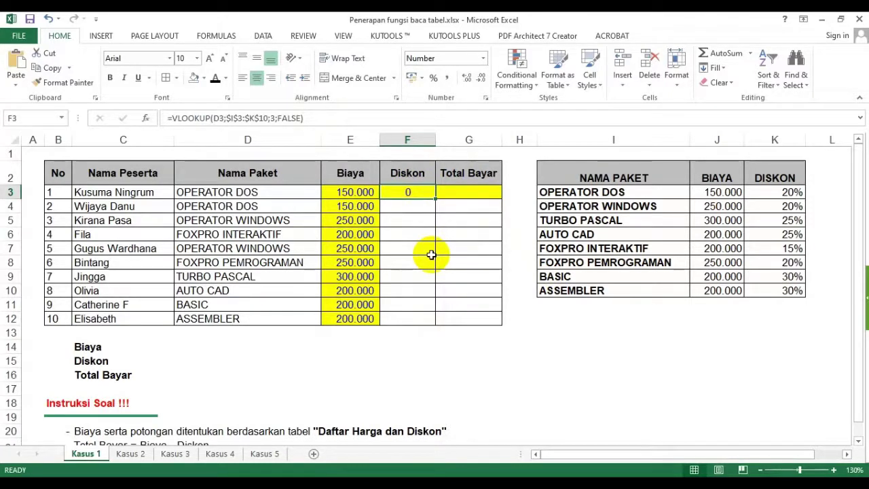
pyautogui.press('F2')
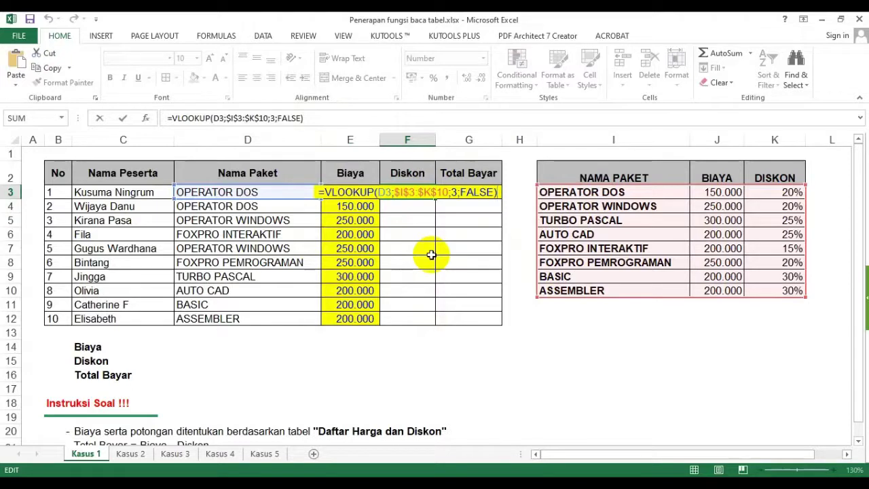
pyautogui.write('*')
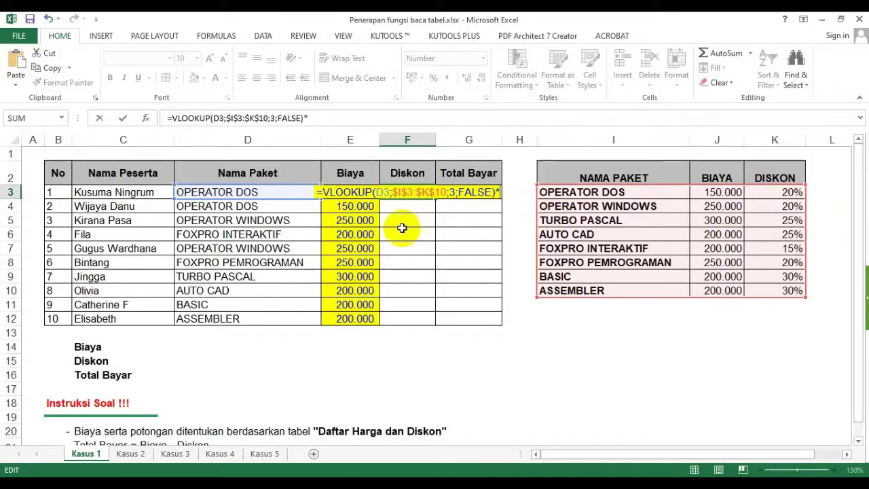
pyautogui.click(343, 207)
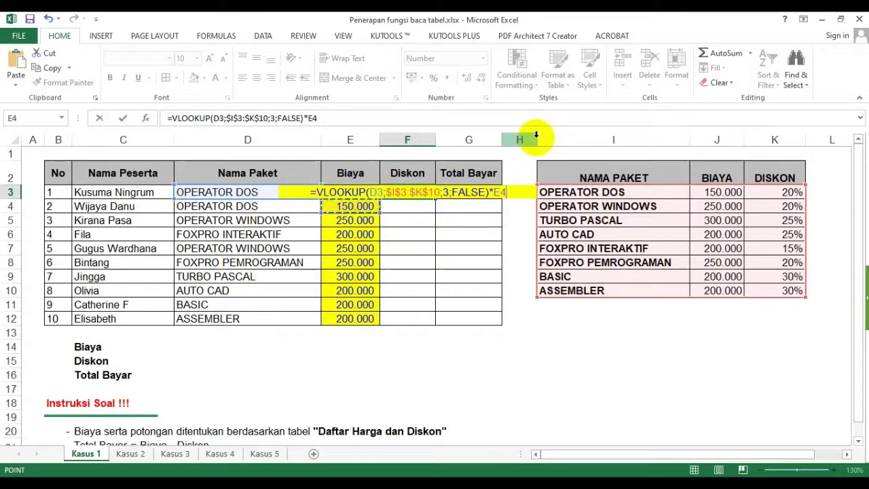
pyautogui.press('Up')
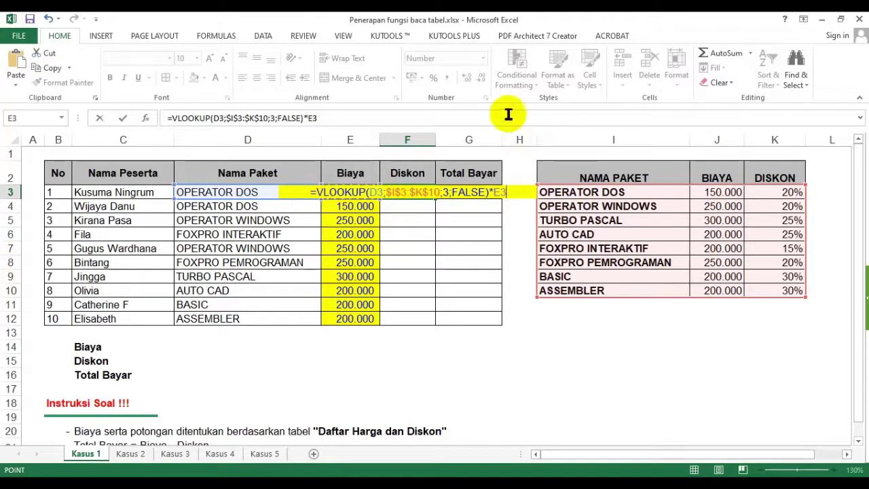
pyautogui.click(347, 207)
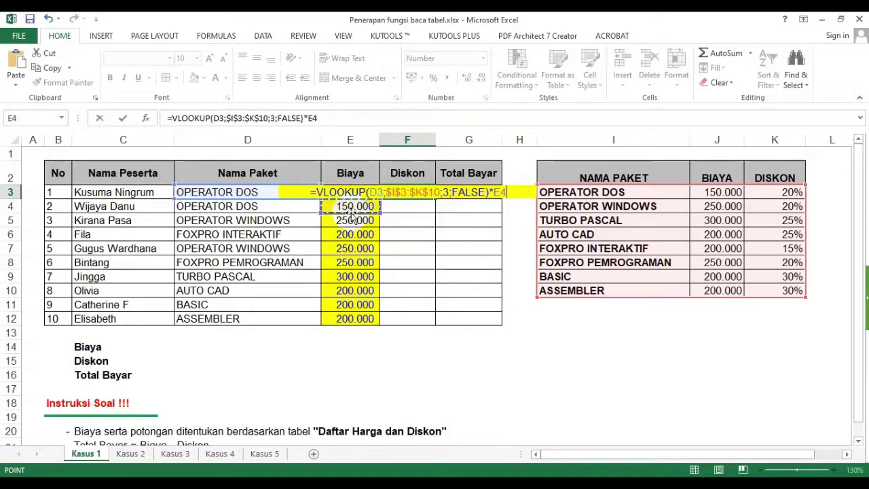
pyautogui.press('Up')
pyautogui.press('Return')
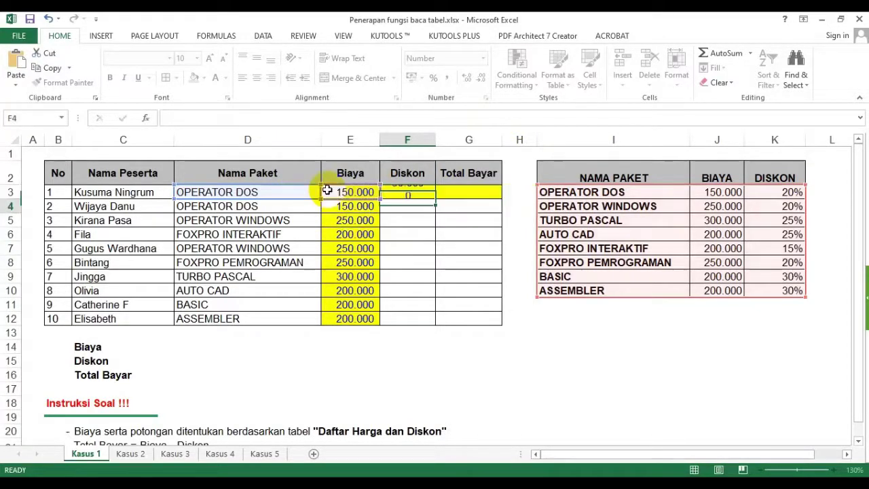
# Step: Format F3 in comma style without decimals and fill its Diskon formula down through F12
pyautogui.click(412, 188)
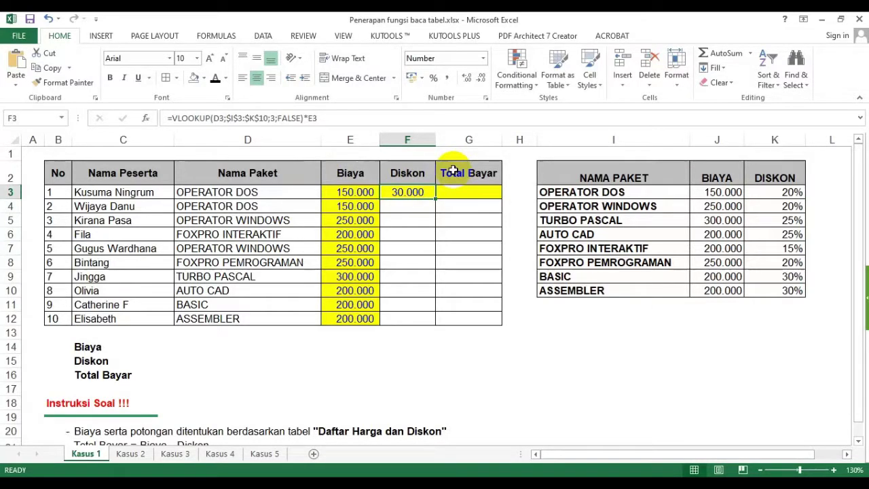
pyautogui.click(450, 78)
pyautogui.click(481, 79)
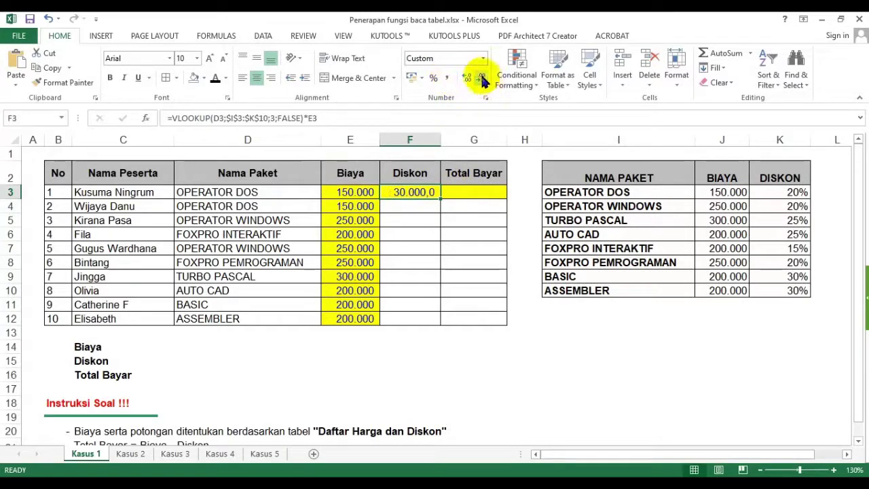
pyautogui.click(481, 78)
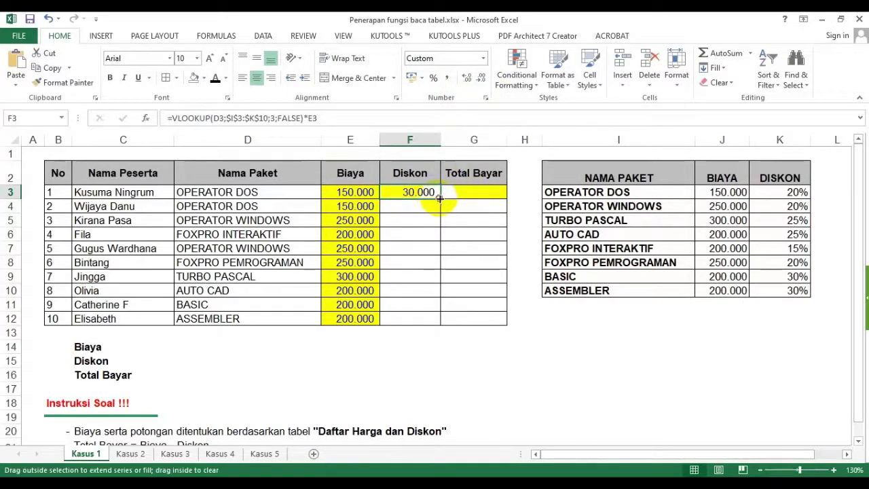
pyautogui.moveTo(439, 197); pyautogui.dragTo(423, 320)
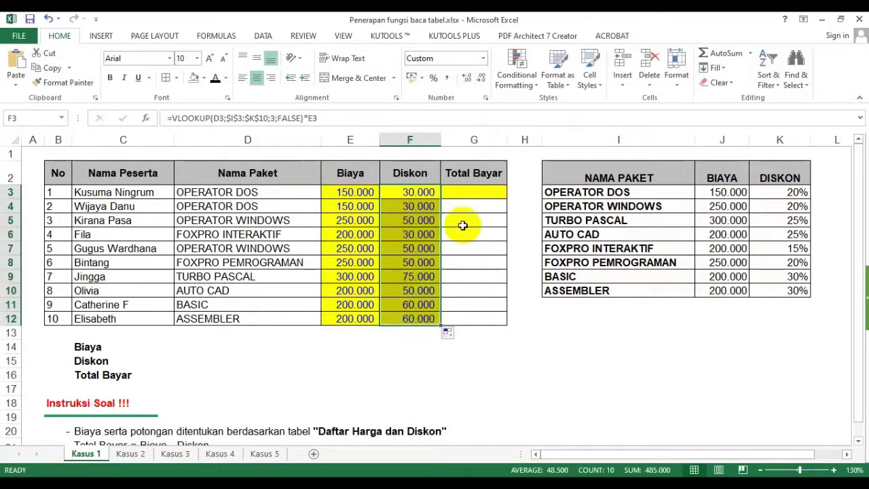
# Step: Calculate Total Bayar in G3 with =E3-F3 and fill the formula down through G12
pyautogui.click(481, 193)
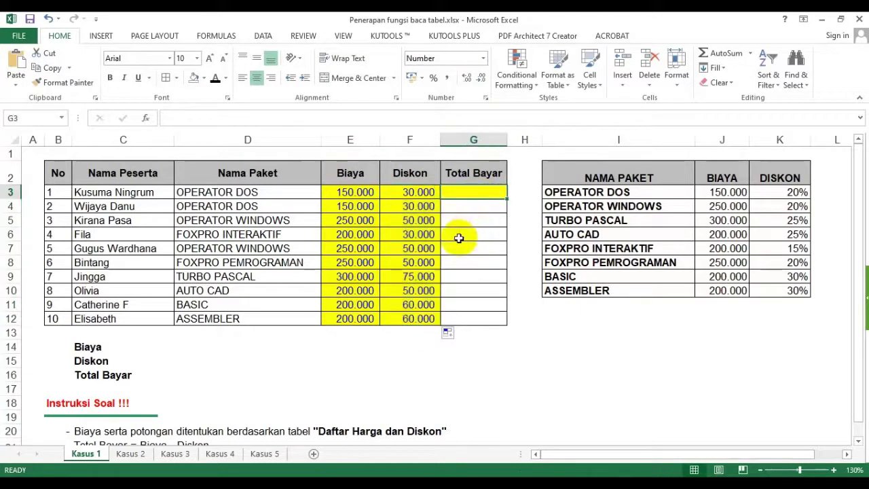
pyautogui.click(414, 192)
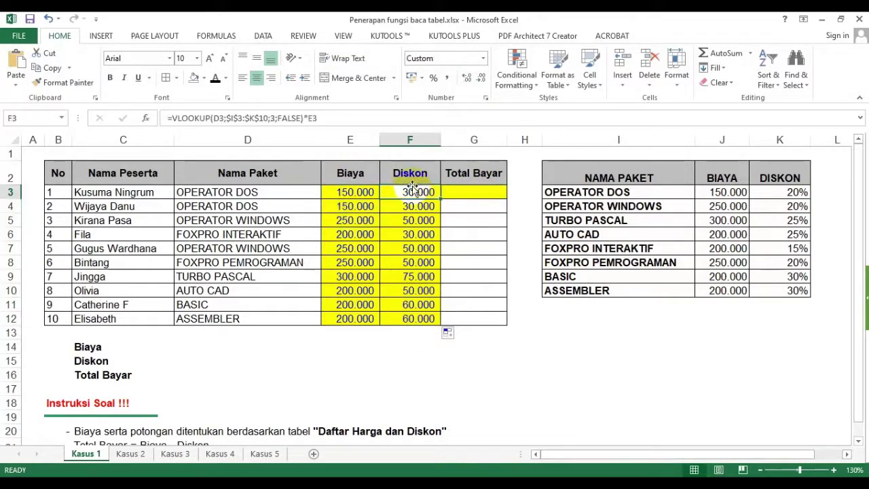
pyautogui.click(476, 192)
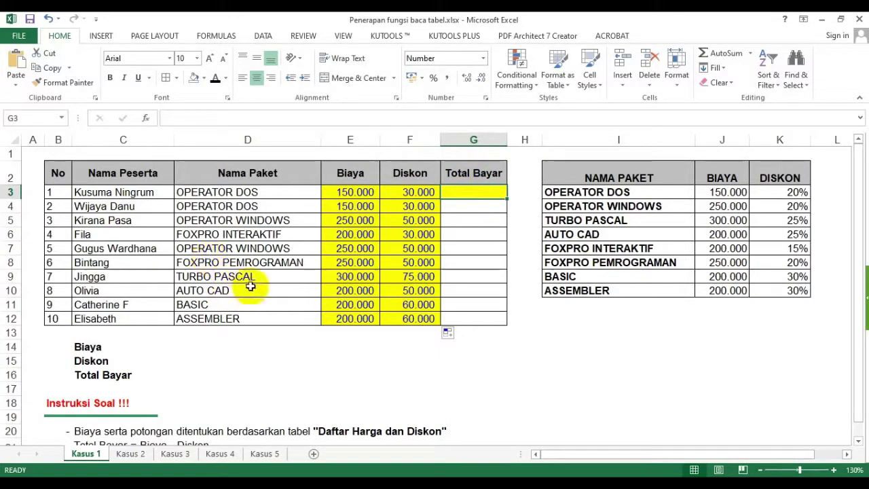
pyautogui.write('=')
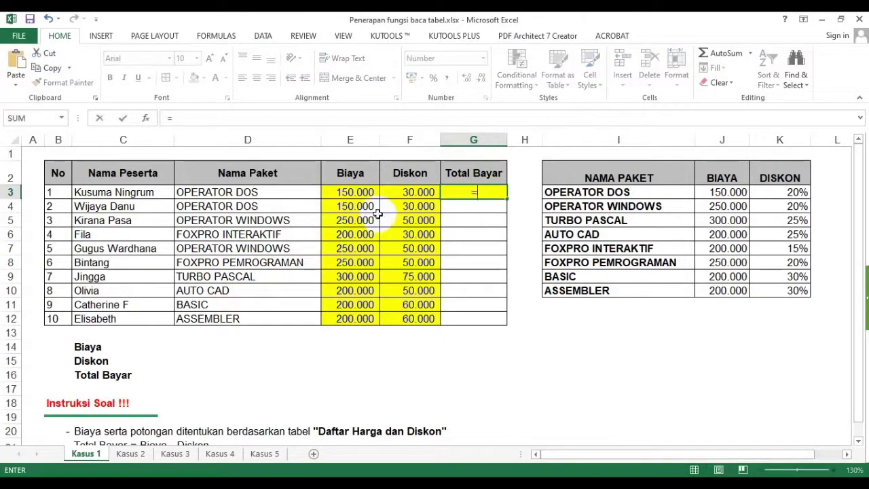
pyautogui.click(362, 190)
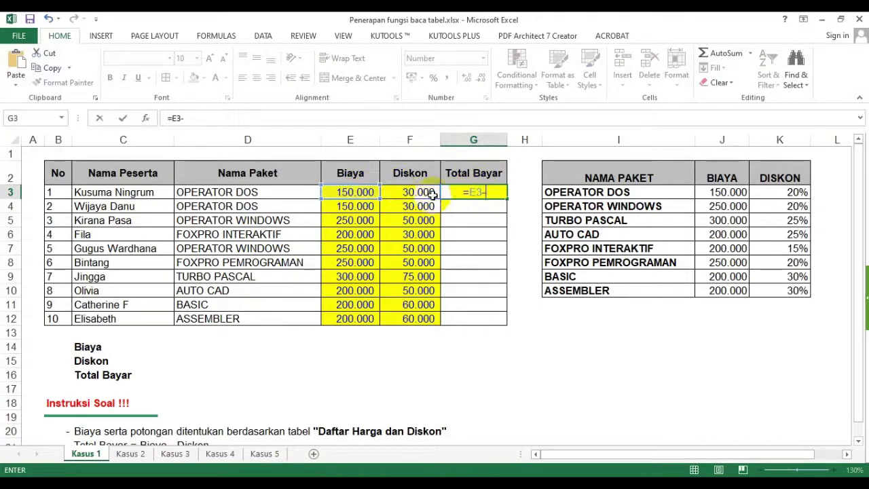
pyautogui.press('Return')
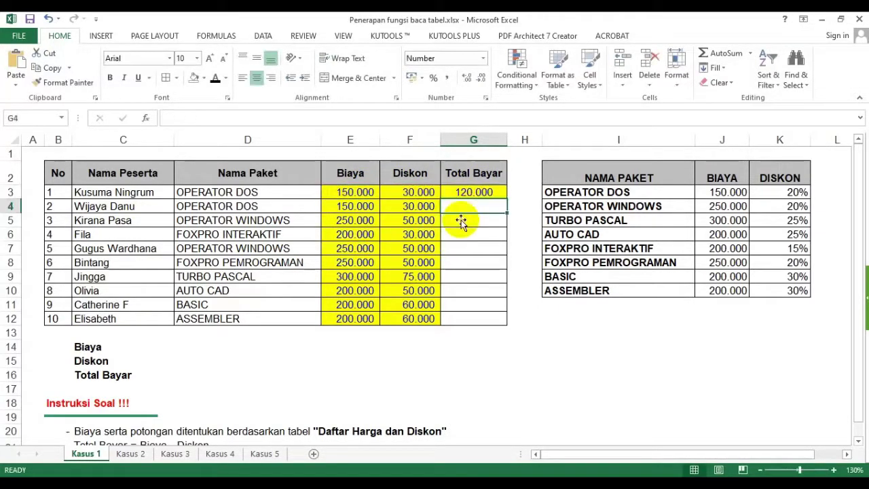
pyautogui.click(490, 192)
pyautogui.moveTo(507, 201); pyautogui.dragTo(505, 323)
# Step: Copy the Biaya formula from E4 into D14 beside the Biaya label as plain text, preceded by an apostrophe
pyautogui.click(364, 200)
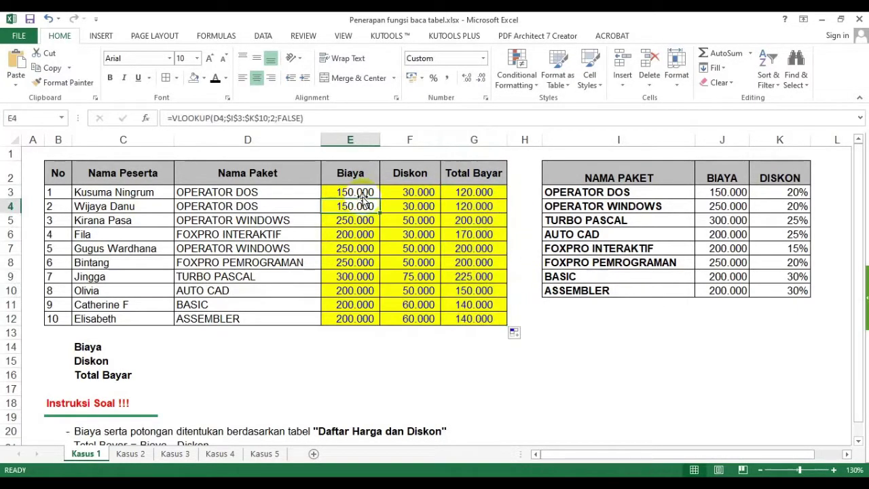
pyautogui.moveTo(329, 119); pyautogui.dragTo(159, 116)
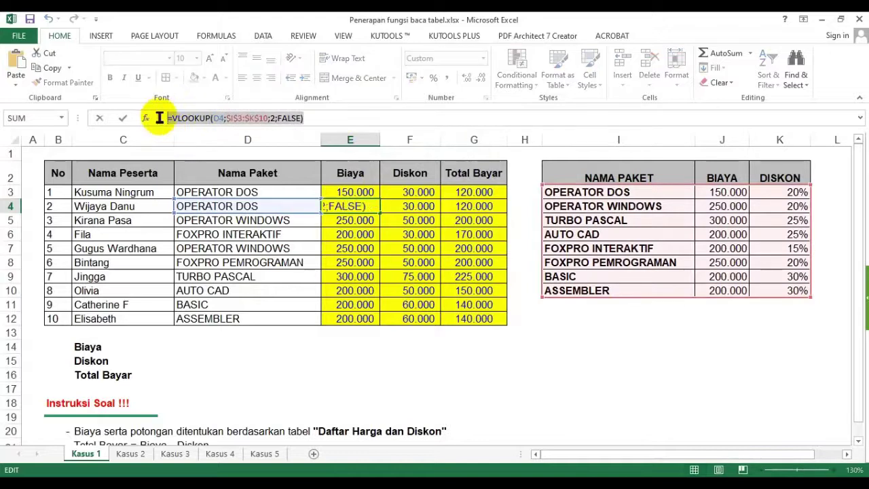
pyautogui.hotkey('ctrl', 'c')
pyautogui.press('Escape')
pyautogui.click(211, 348)
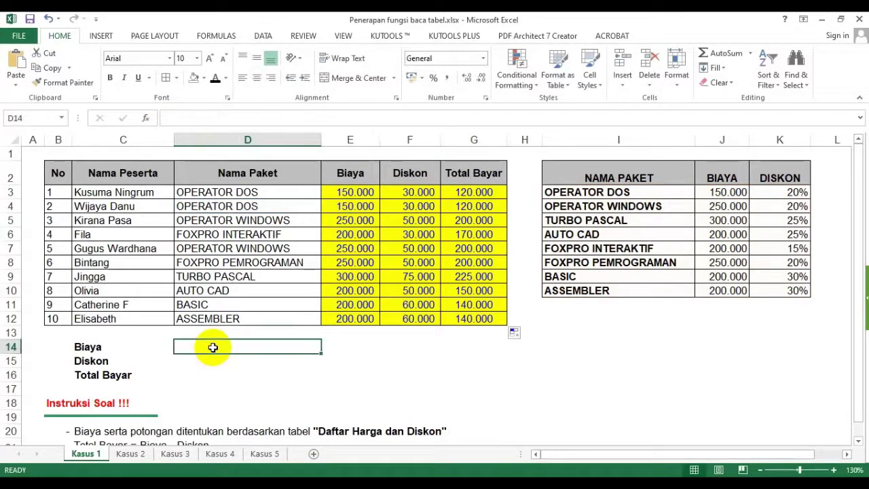
pyautogui.write("'")
pyautogui.hotkey('ctrl', 'v')
pyautogui.press('Return')
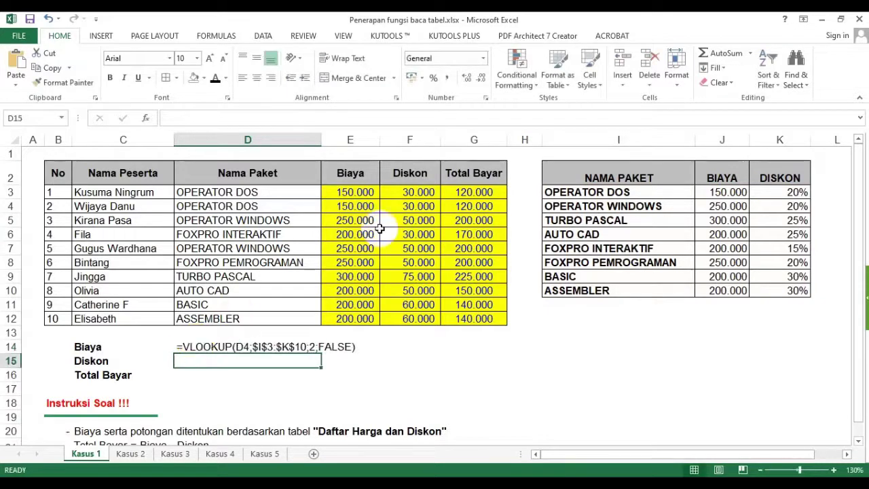
# Step: Copy the Diskon formula from F3 into D15 beside the Diskon label as plain text, preceded by an apostrophe
pyautogui.click(409, 192)
pyautogui.moveTo(317, 118); pyautogui.dragTo(151, 119)
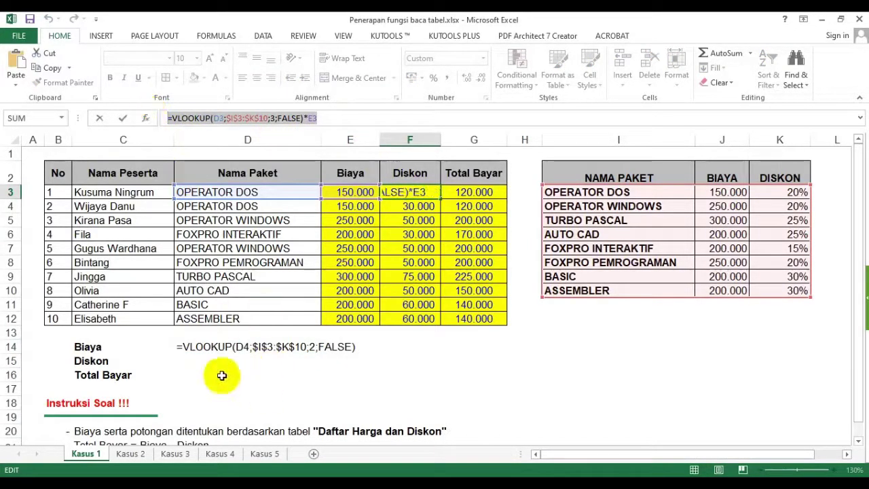
pyautogui.press('Escape')
pyautogui.click(190, 367)
pyautogui.hotkey('ctrl', 'v')
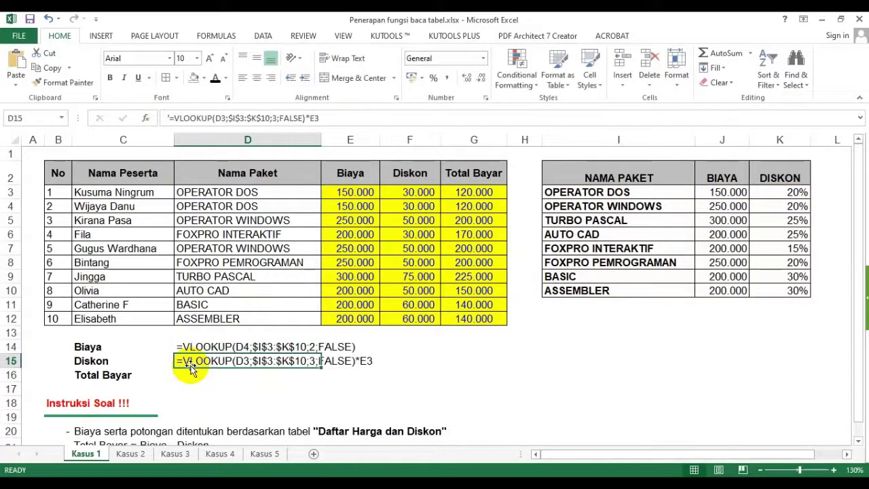
# Step: Enter the Total Bayar formula =E3-F3 as plain text in D16 and select the formula notes D14:D16
pyautogui.doubleClick(458, 192)
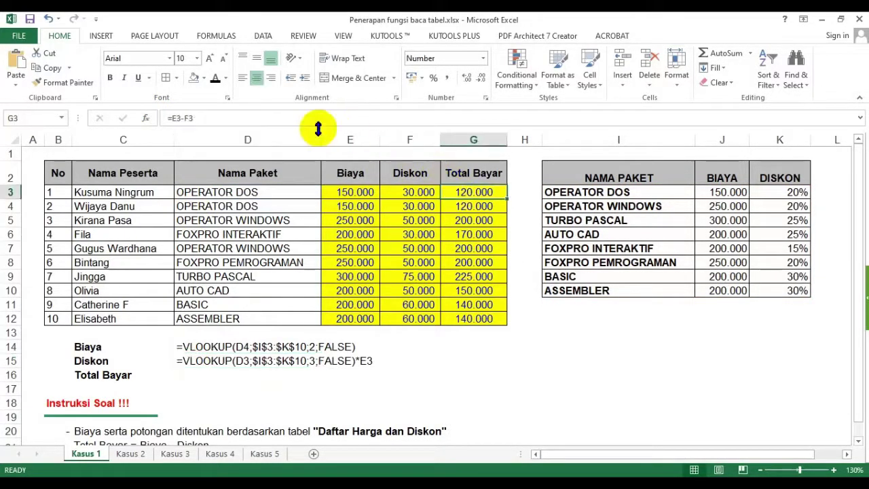
pyautogui.press('Escape')
pyautogui.click(180, 374)
pyautogui.write("'=E3-F3")
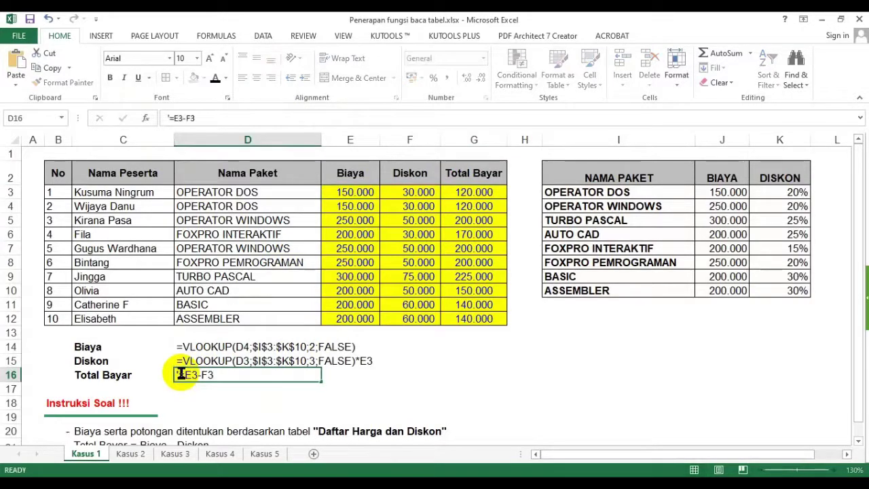
pyautogui.press('Return')
pyautogui.moveTo(197, 348); pyautogui.dragTo(186, 380)
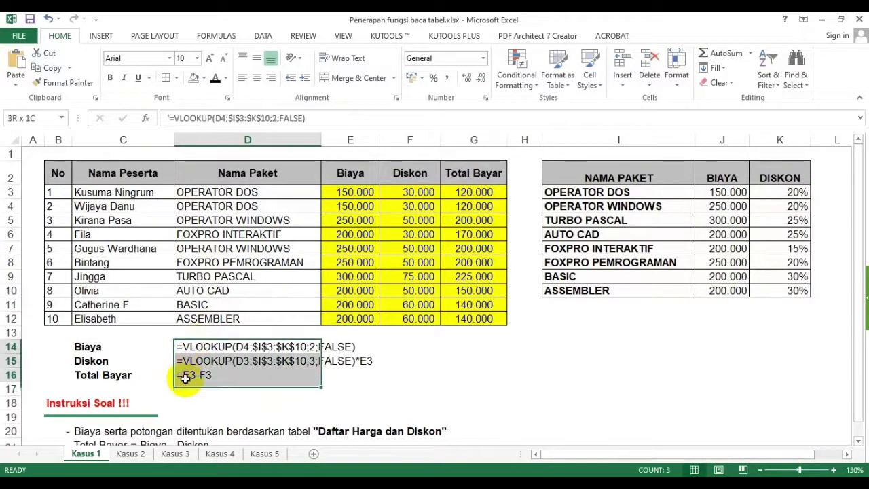
# Step: Format the formula notes in D14:D16 as bold with a red font colour
pyautogui.click(107, 80)
pyautogui.click(225, 78)
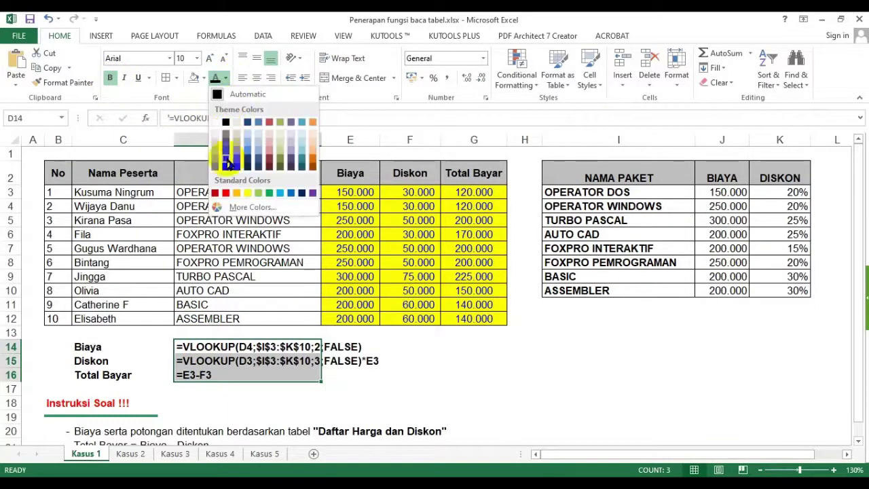
pyautogui.click(226, 193)
pyautogui.click(551, 373)
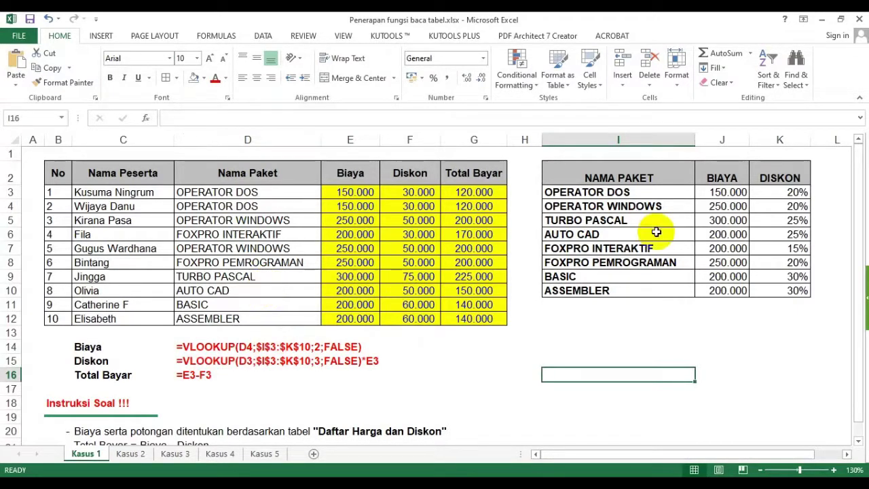
# Step: Review the NAMA PAKET, BIAYA and DISKON columns of the reference table and the VLOOKUP formula in E3
pyautogui.click(629, 177)
pyautogui.moveTo(629, 178); pyautogui.dragTo(770, 290)
pyautogui.moveTo(726, 192); pyautogui.dragTo(744, 277)
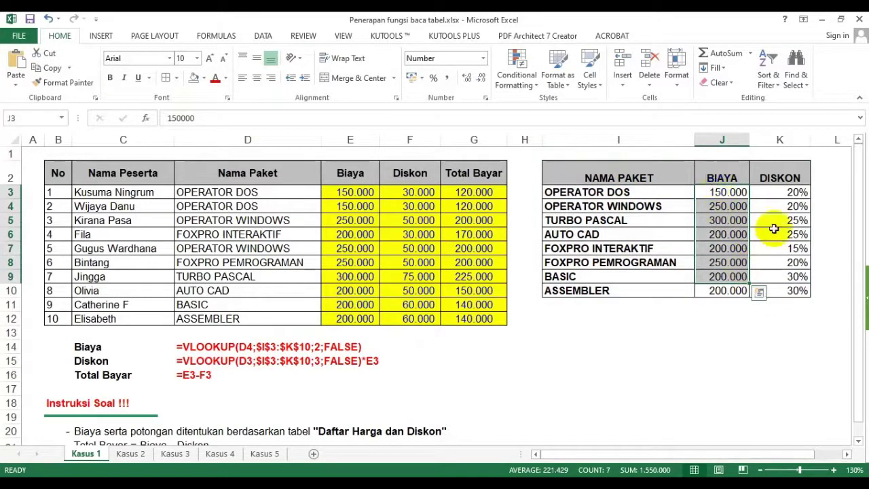
pyautogui.moveTo(781, 194); pyautogui.dragTo(803, 288)
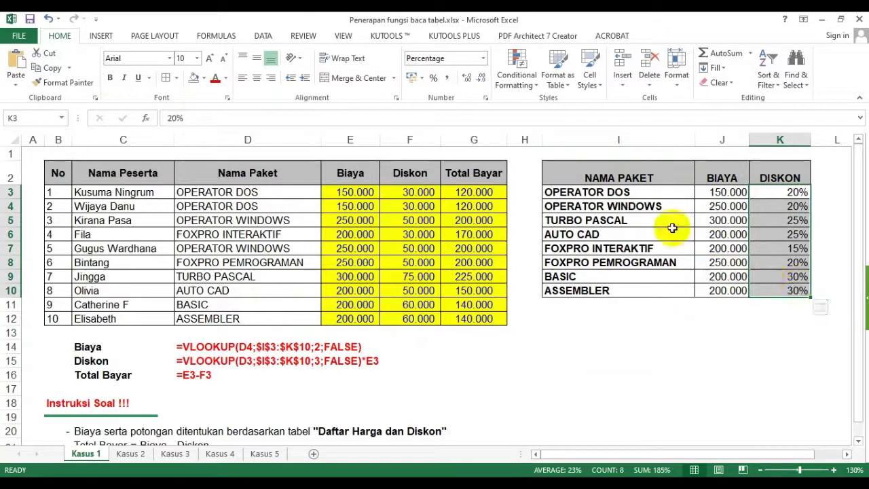
pyautogui.moveTo(616, 195); pyautogui.dragTo(638, 287)
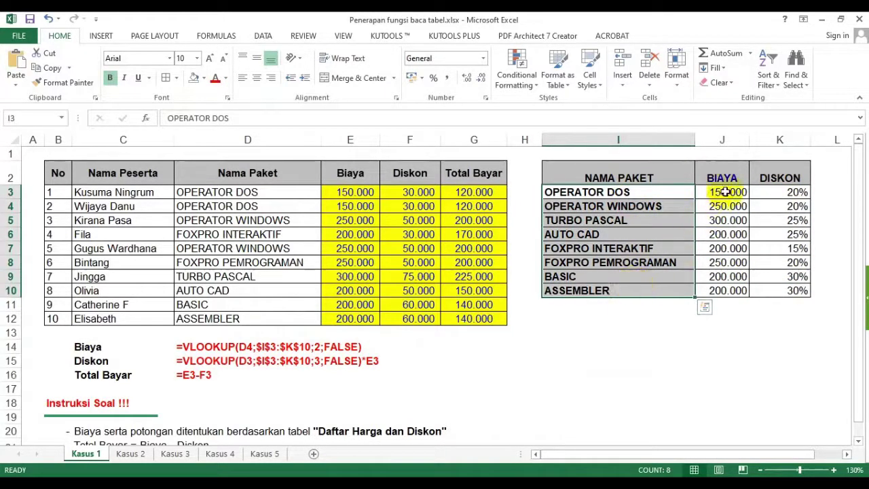
pyautogui.moveTo(725, 192); pyautogui.dragTo(731, 221)
pyautogui.moveTo(780, 194); pyautogui.dragTo(785, 231)
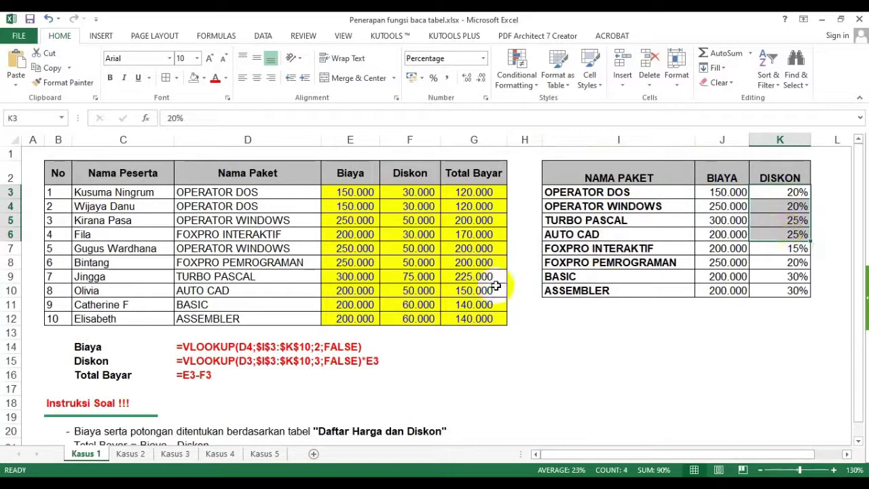
pyautogui.click(354, 193)
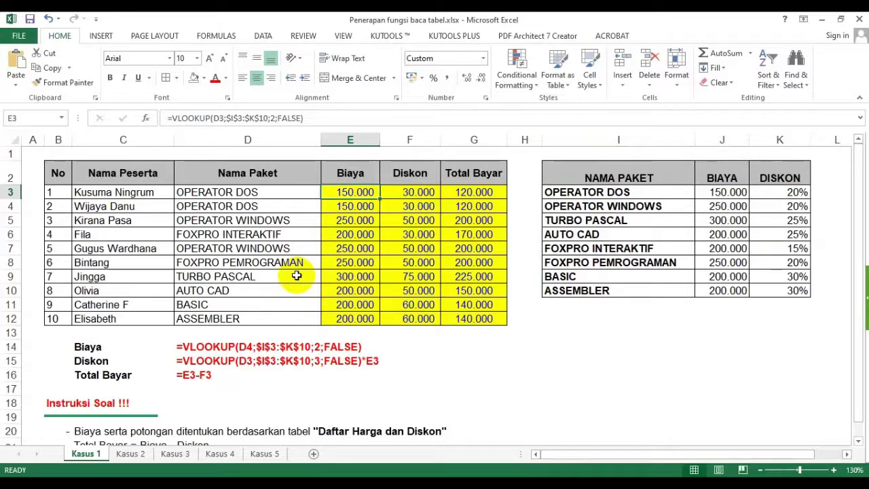
pyautogui.click(561, 356)
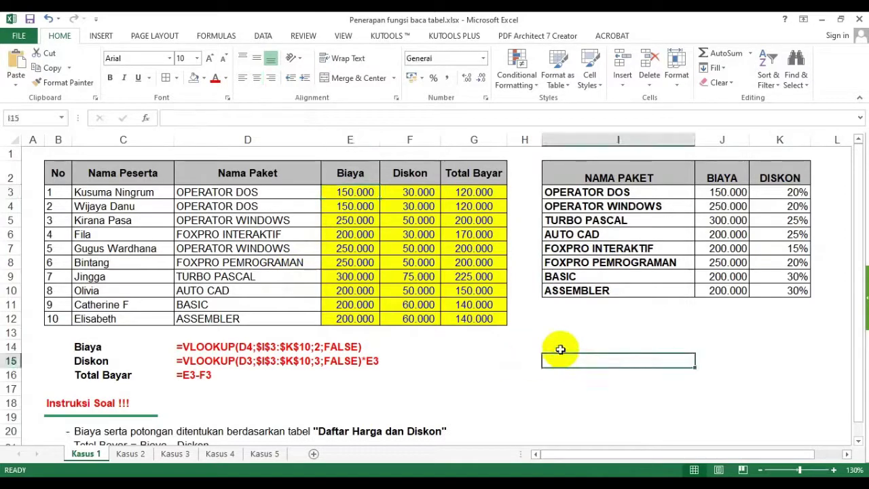
# Step: Open the Kasus 2 sheet and go over the empty Jenis HP, Harga Voucer and Tarif / Pulsa columns
pyautogui.click(136, 454)
pyautogui.click(260, 310)
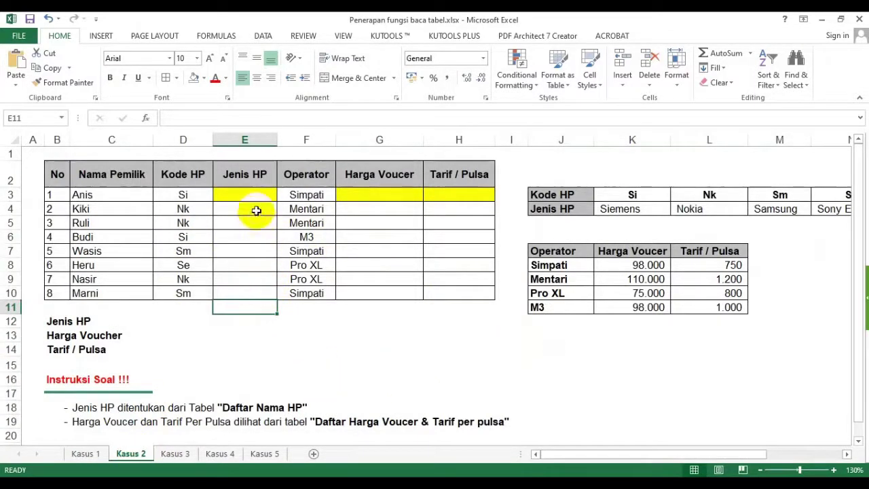
pyautogui.moveTo(247, 195); pyautogui.dragTo(248, 297)
pyautogui.moveTo(384, 196); pyautogui.dragTo(384, 254)
pyautogui.moveTo(458, 195); pyautogui.dragTo(465, 239)
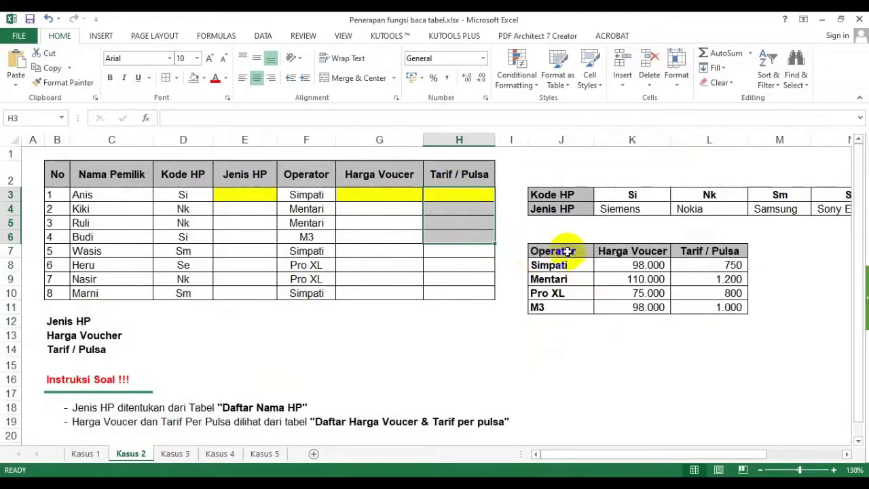
# Step: Examine which reference table supplies each empty column: the Kode HP table for Jenis HP, the Operator table for Harga Voucer and Tarif / Pulsa
pyautogui.moveTo(551, 253); pyautogui.dragTo(703, 305)
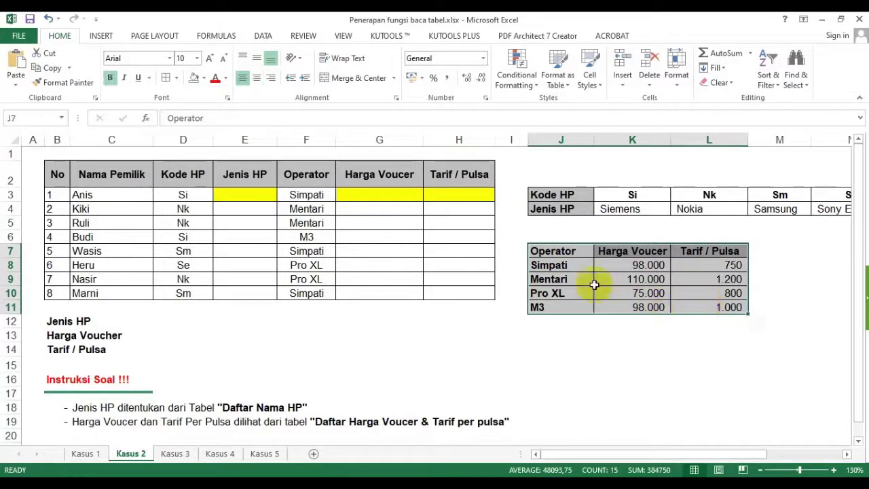
pyautogui.click(578, 348)
pyautogui.click(563, 252)
pyautogui.moveTo(562, 195); pyautogui.dragTo(796, 202)
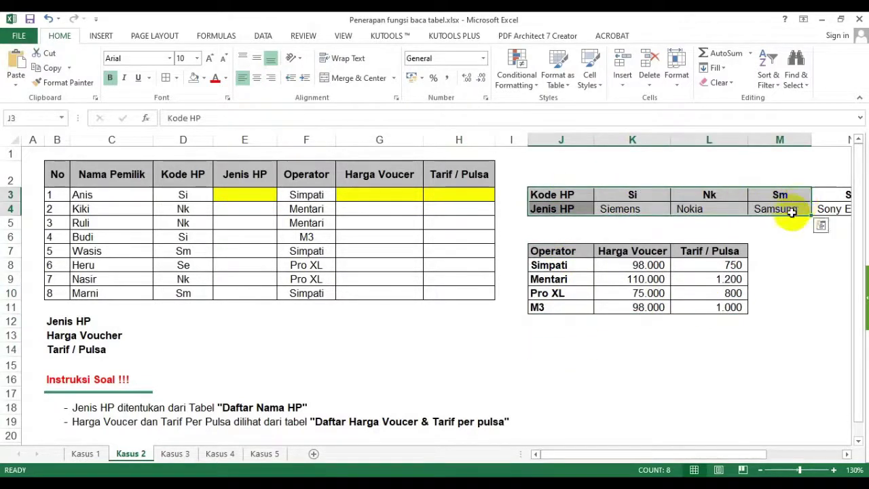
pyautogui.moveTo(554, 253); pyautogui.dragTo(705, 306)
pyautogui.click(584, 198)
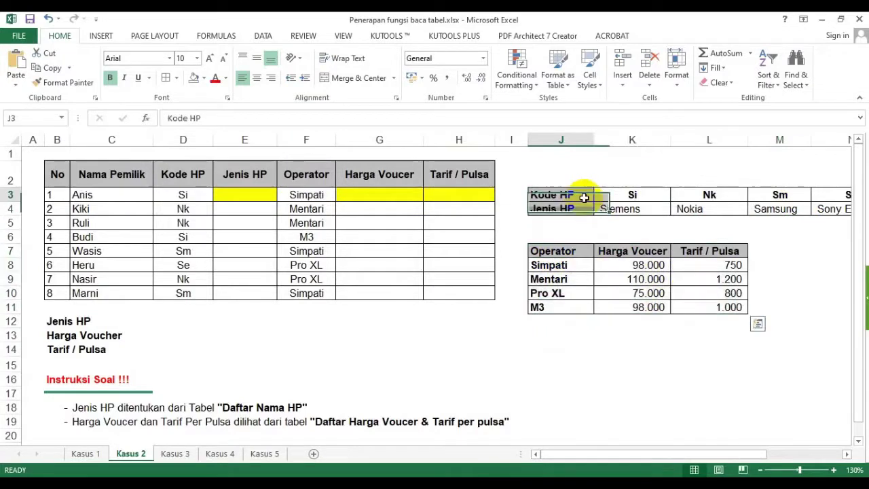
pyautogui.moveTo(583, 198); pyautogui.dragTo(767, 206)
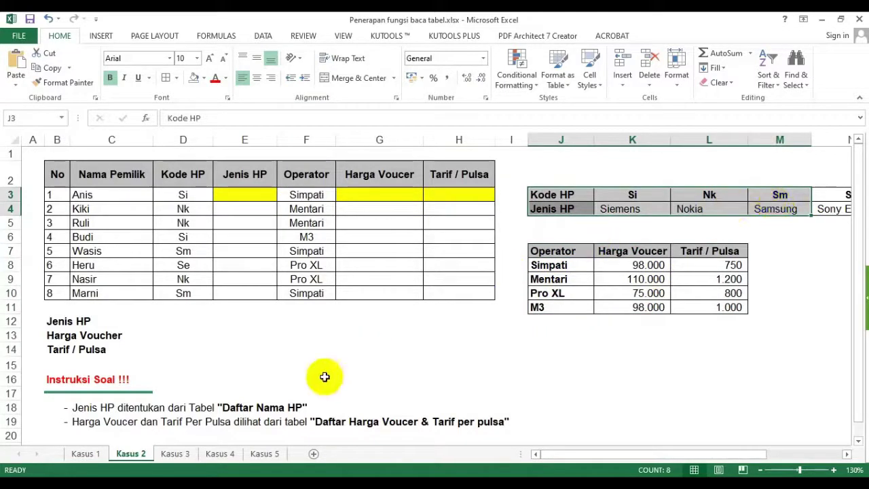
pyautogui.click(305, 363)
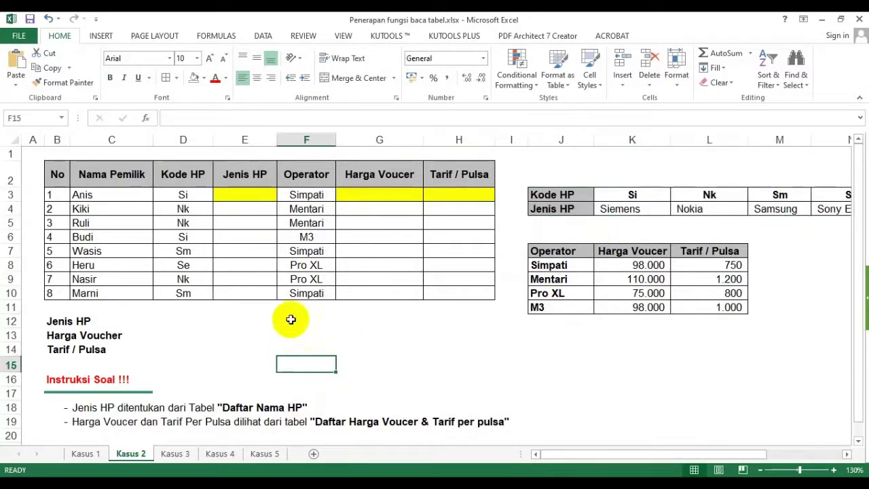
pyautogui.moveTo(242, 175); pyautogui.dragTo(260, 294)
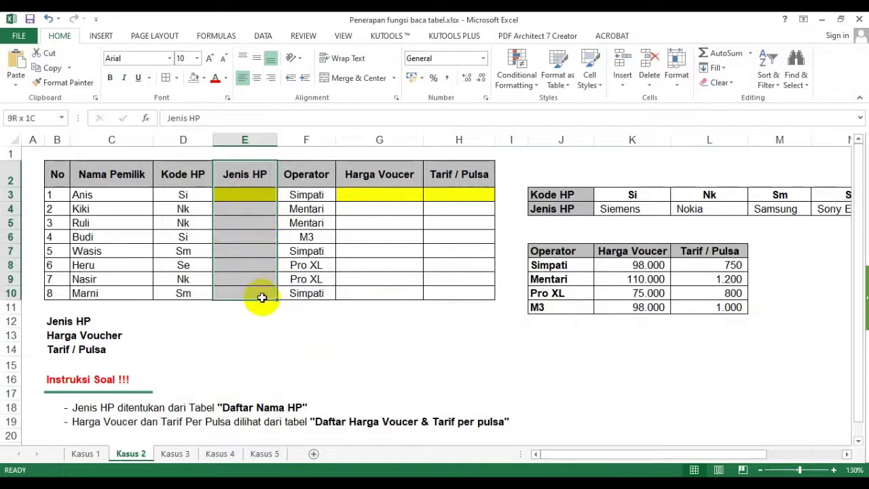
pyautogui.moveTo(582, 199); pyautogui.dragTo(791, 209)
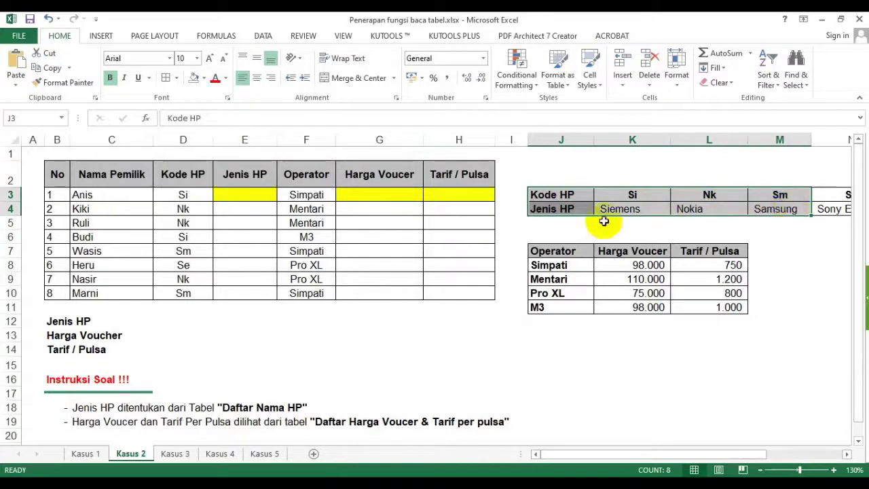
pyautogui.moveTo(390, 176); pyautogui.dragTo(400, 268)
pyautogui.moveTo(459, 174); pyautogui.dragTo(475, 292)
pyautogui.moveTo(552, 252); pyautogui.dragTo(683, 305)
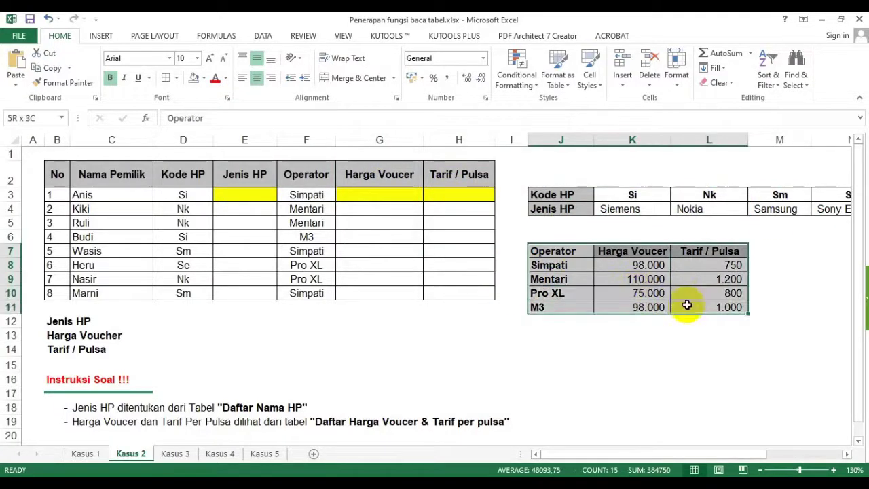
pyautogui.click(621, 341)
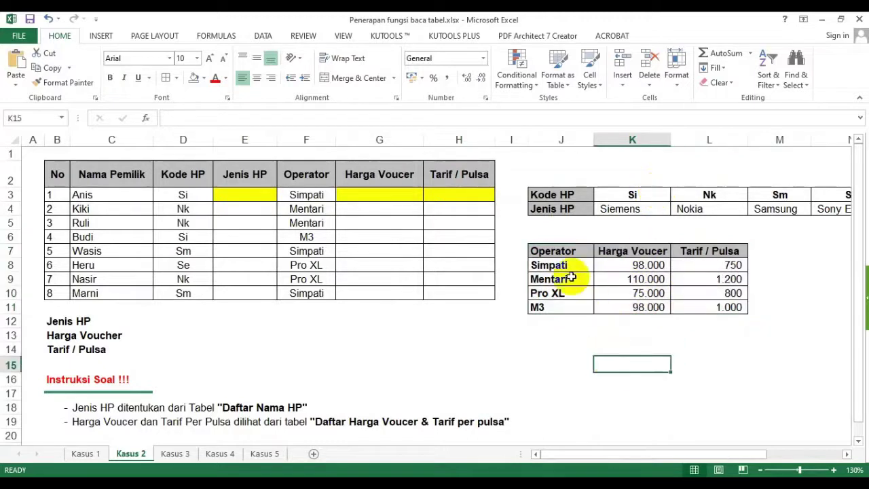
# Step: Compare the vertical layout of the Operator table in J7:L11 with the horizontal layout of the Kode HP and Jenis HP table
pyautogui.moveTo(553, 251); pyautogui.dragTo(562, 293)
pyautogui.moveTo(631, 251); pyautogui.dragTo(638, 292)
pyautogui.moveTo(698, 255); pyautogui.dragTo(706, 306)
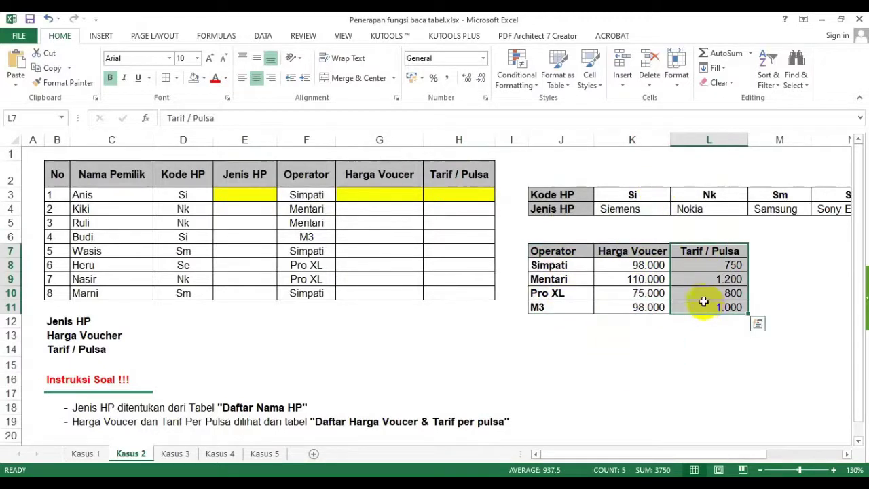
pyautogui.moveTo(554, 252); pyautogui.dragTo(565, 293)
pyautogui.moveTo(626, 253); pyautogui.dragTo(642, 292)
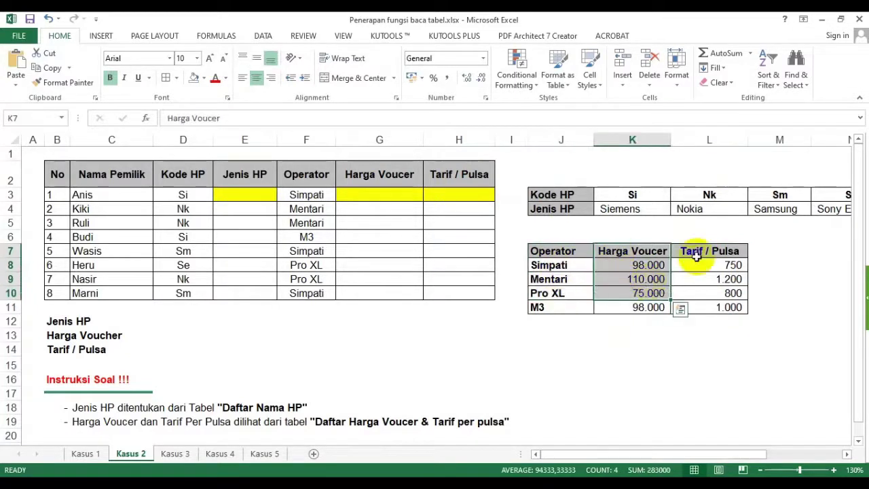
pyautogui.moveTo(696, 256); pyautogui.dragTo(709, 289)
pyautogui.moveTo(640, 251); pyautogui.dragTo(679, 305)
pyautogui.moveTo(699, 256); pyautogui.dragTo(719, 307)
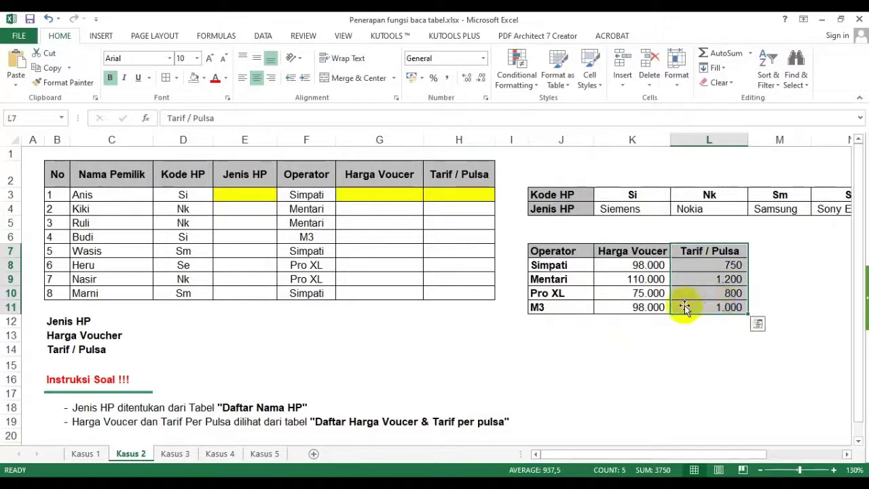
pyautogui.moveTo(551, 266); pyautogui.dragTo(561, 310)
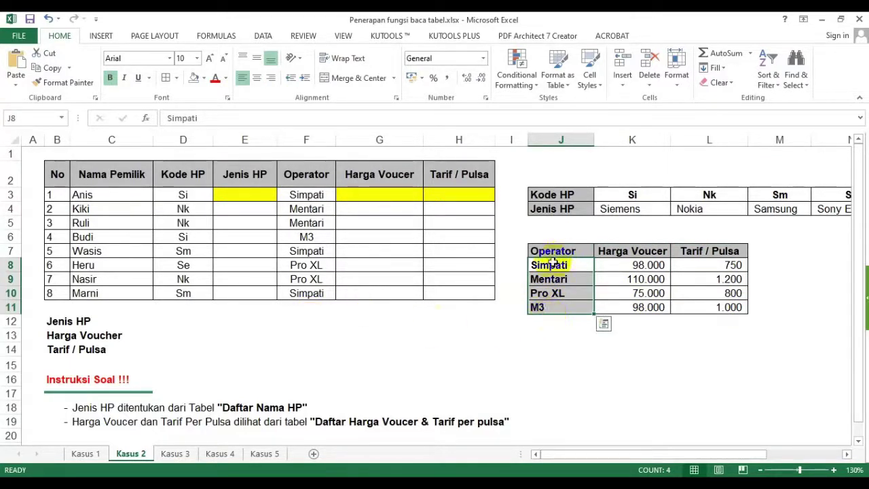
pyautogui.moveTo(566, 195); pyautogui.dragTo(780, 195)
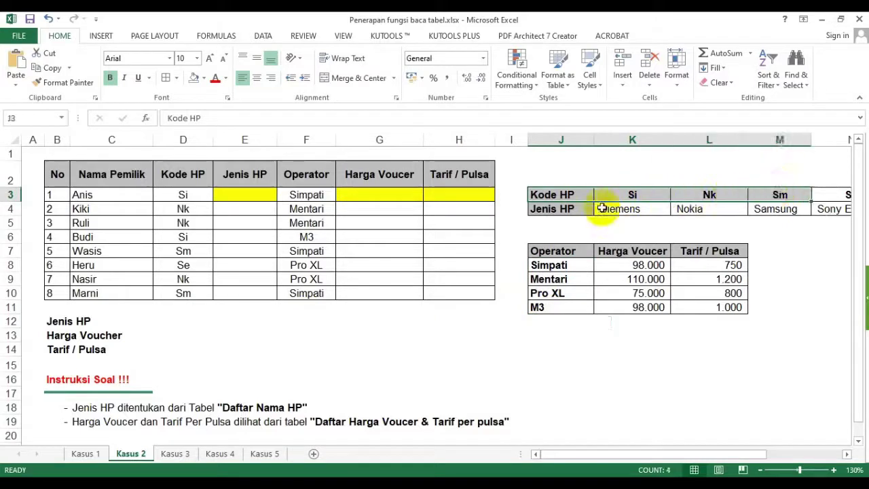
pyautogui.moveTo(551, 208); pyautogui.dragTo(769, 203)
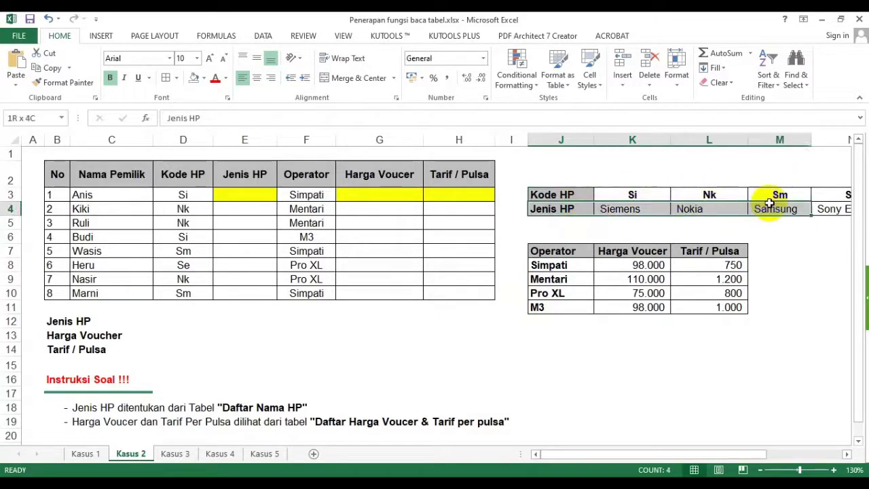
pyautogui.click(701, 170)
pyautogui.moveTo(586, 212); pyautogui.dragTo(765, 209)
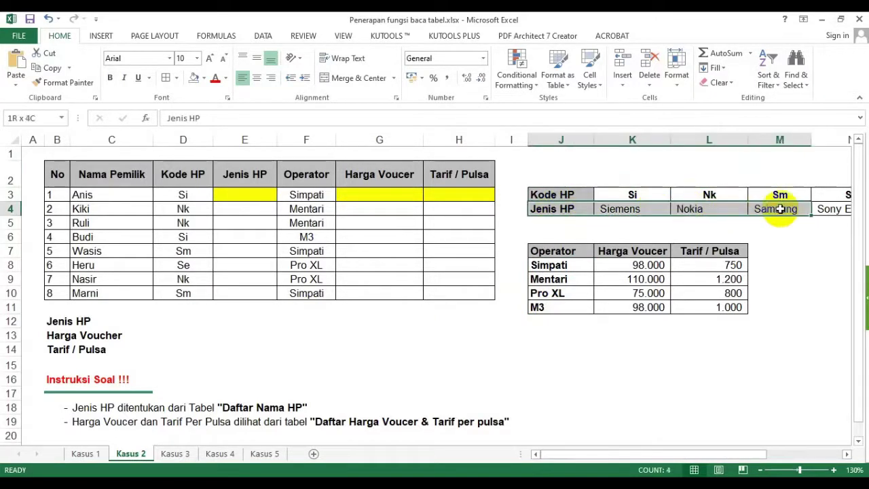
pyautogui.moveTo(633, 194); pyautogui.dragTo(814, 188)
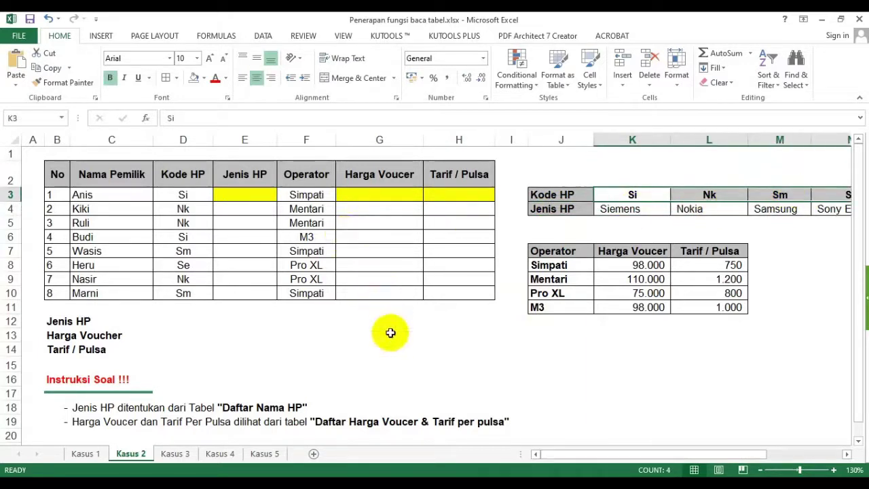
pyautogui.click(370, 332)
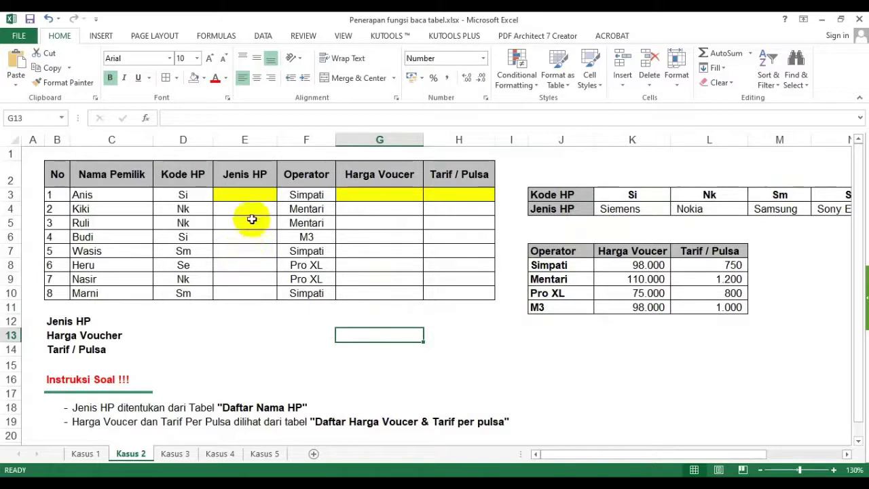
# Step: Start an HLOOKUP formula in Jenis HP cell E3 with D3 as the lookup value
pyautogui.click(238, 198)
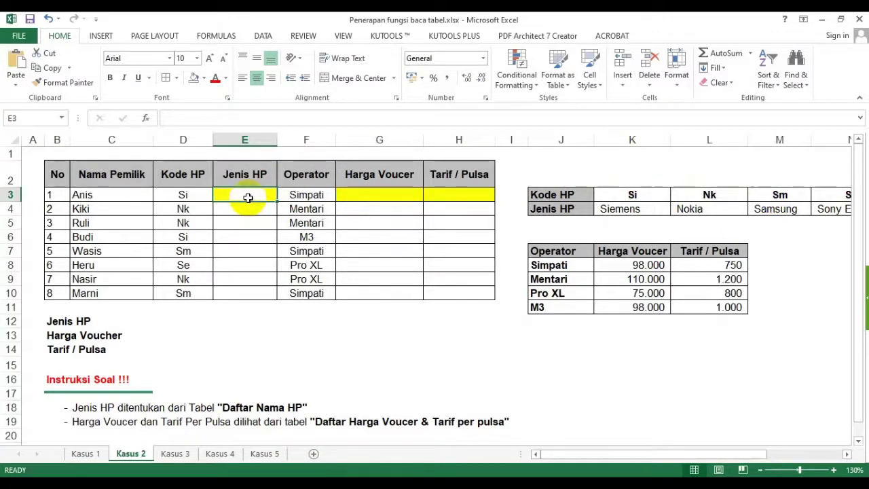
pyautogui.write('=hlookup')
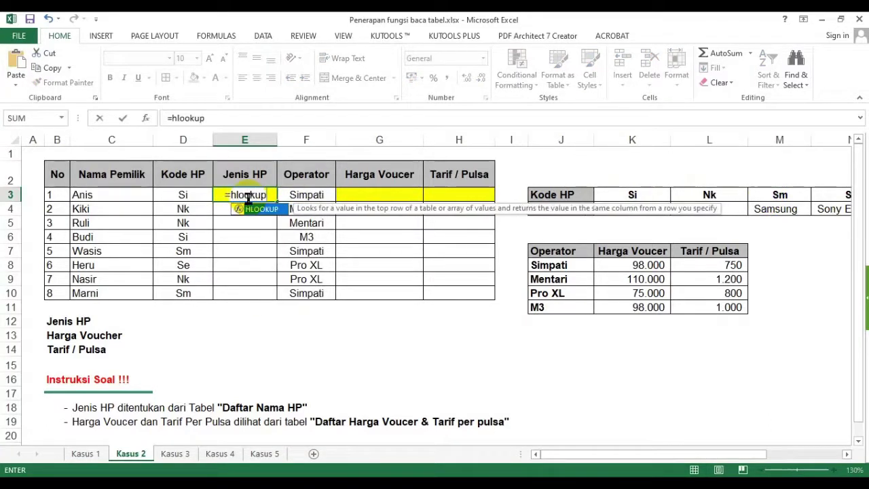
pyautogui.write('(')
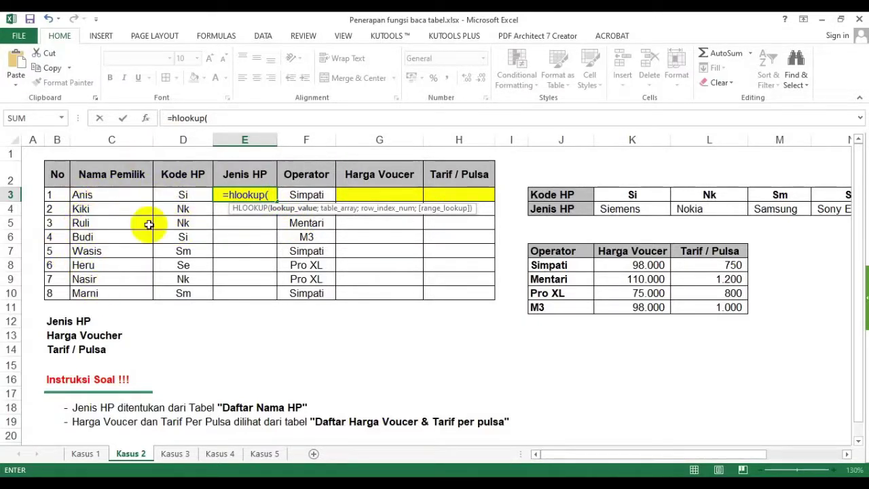
pyautogui.click(184, 195)
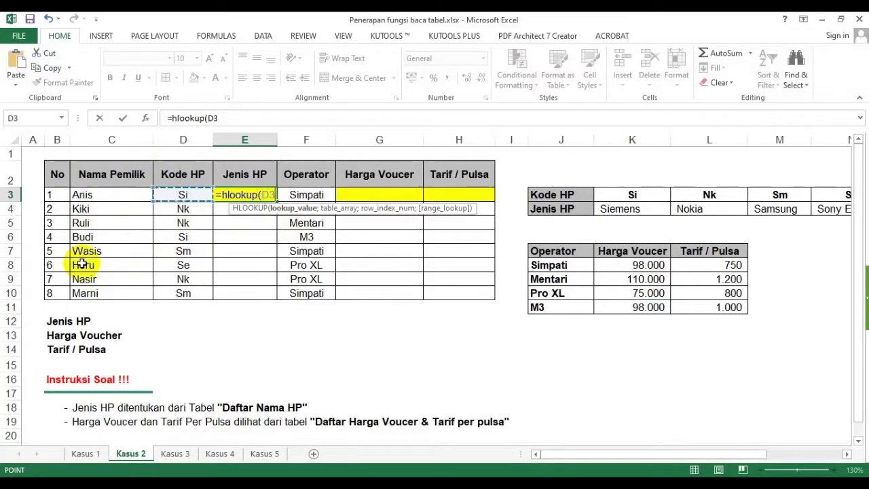
pyautogui.write(';')
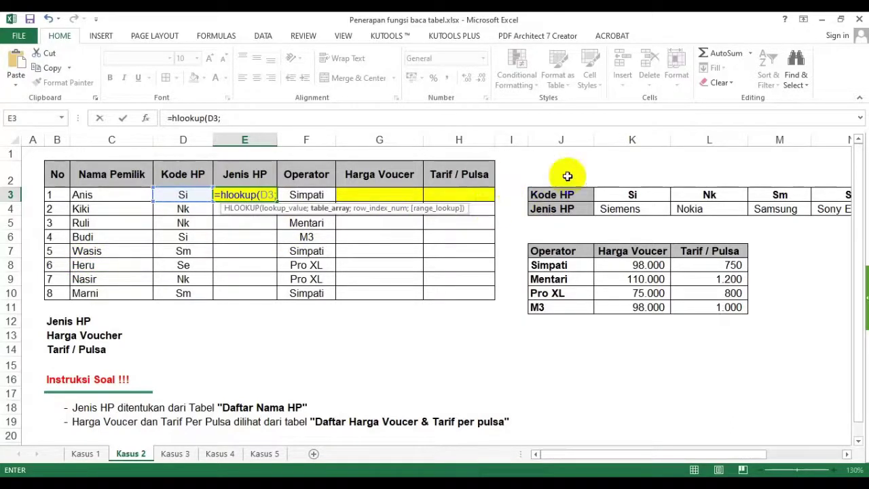
# Step: Add the Kode HP and Jenis HP table $K$3:$N$4 to the HLOOKUP formula as an absolute table array
pyautogui.click(846, 456)
pyautogui.click(846, 456)
pyautogui.click(846, 456)
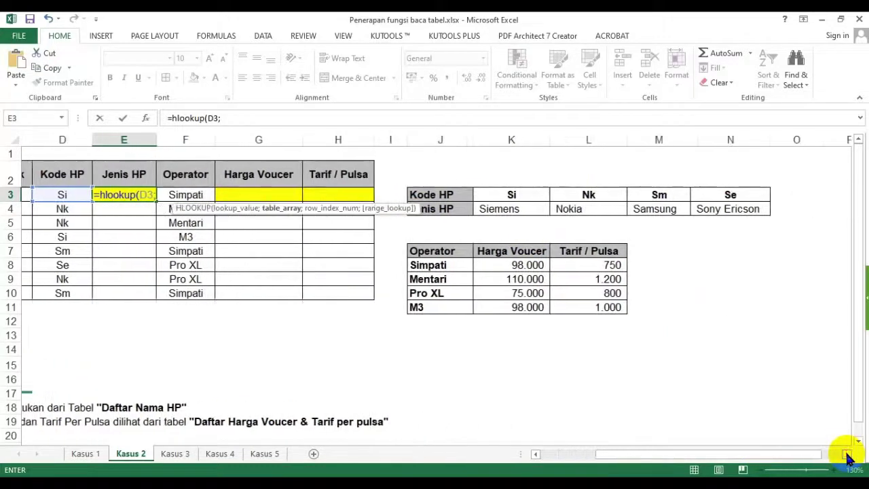
pyautogui.moveTo(489, 195); pyautogui.dragTo(708, 192)
pyautogui.click(506, 195)
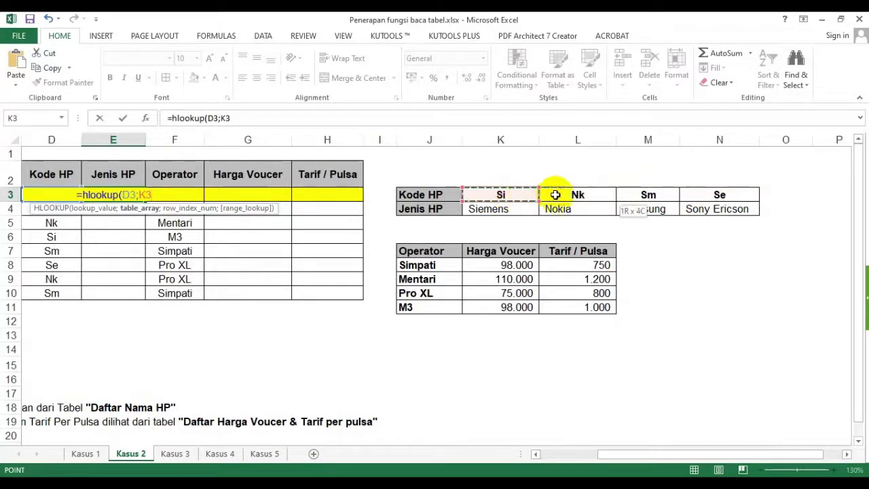
pyautogui.moveTo(555, 194); pyautogui.dragTo(701, 192)
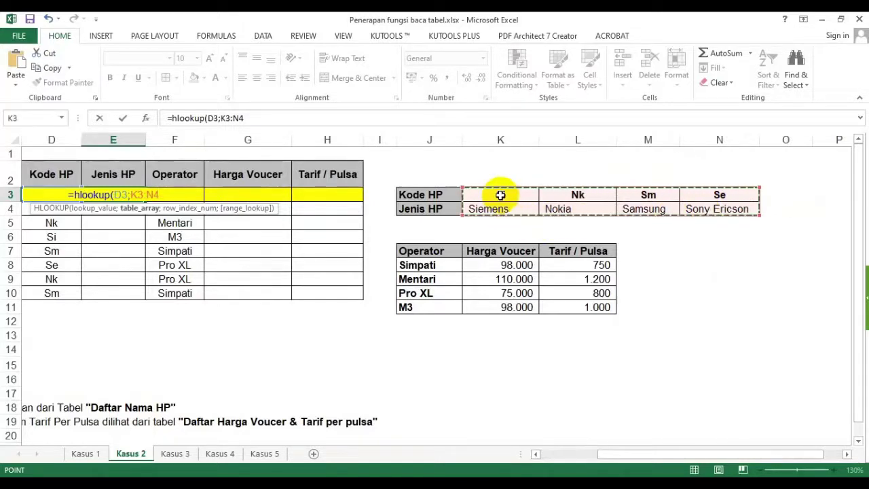
pyautogui.moveTo(500, 195); pyautogui.dragTo(697, 195)
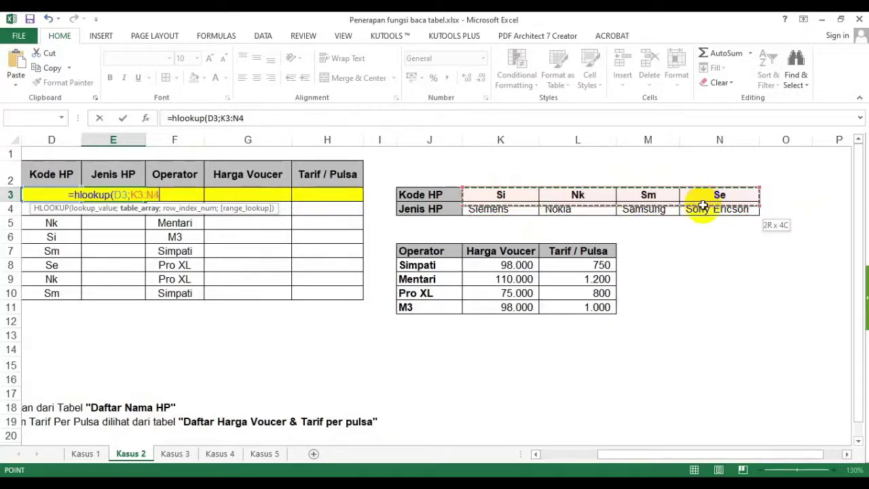
pyautogui.moveTo(500, 195); pyautogui.dragTo(708, 204)
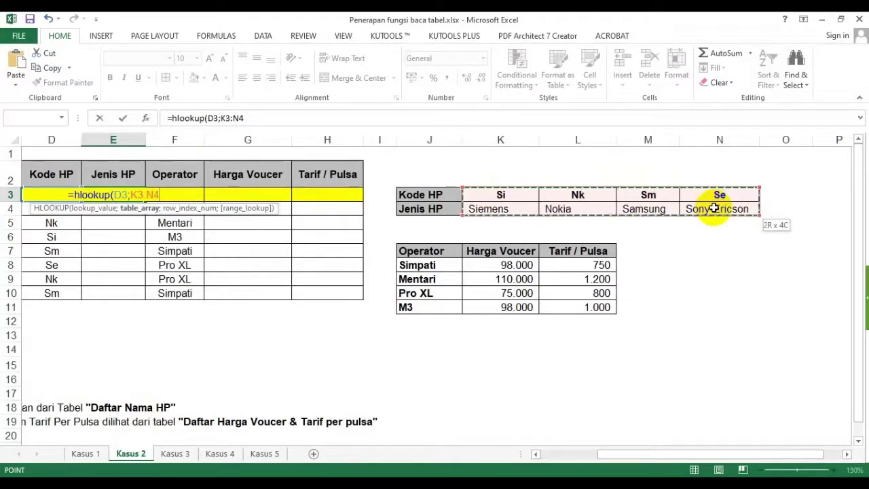
pyautogui.moveTo(512, 195); pyautogui.dragTo(687, 194)
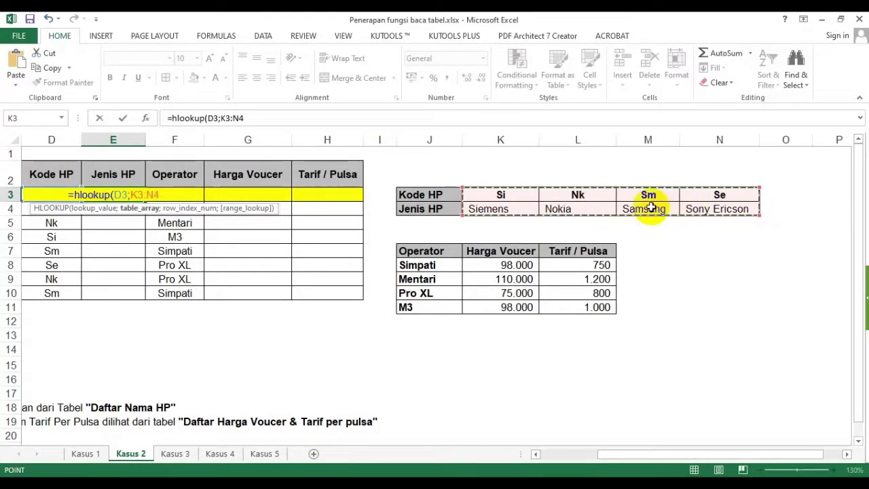
pyautogui.press('F4')
pyautogui.write(';')
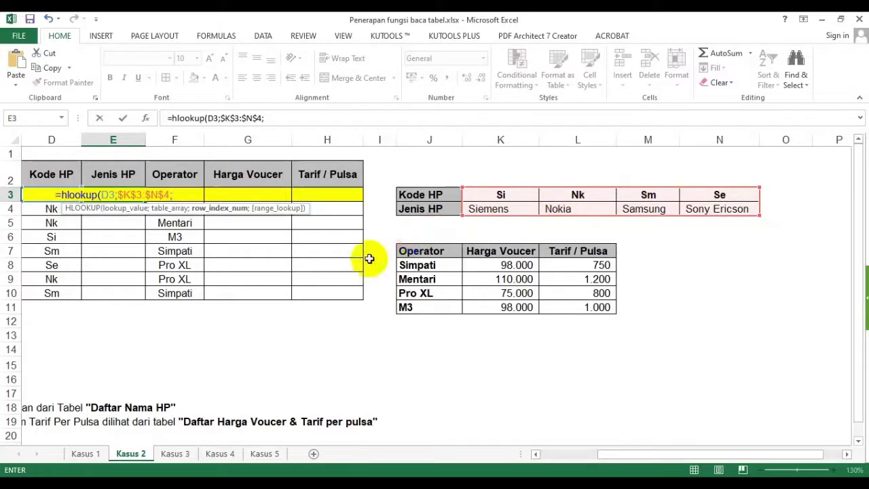
# Step: Complete the HLOOKUP formula in E3 with row index 2 and FALSE for an exact match
pyautogui.write('2')
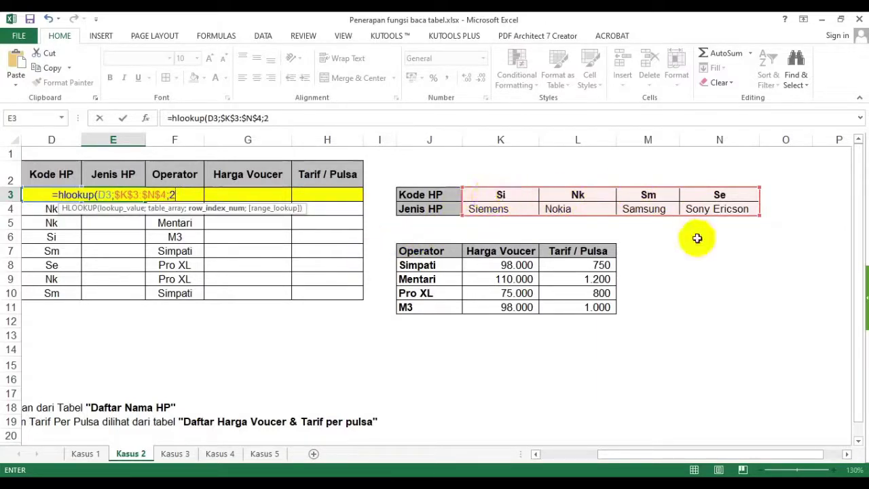
pyautogui.write(';')
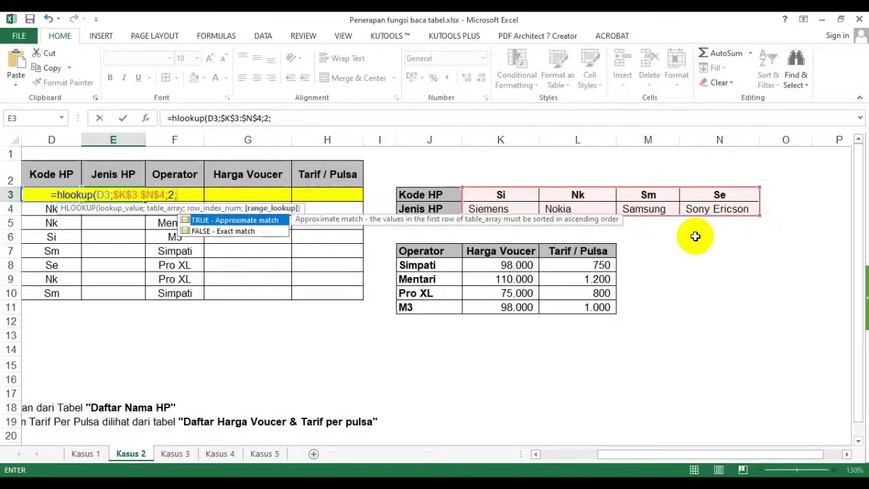
pyautogui.write('false')
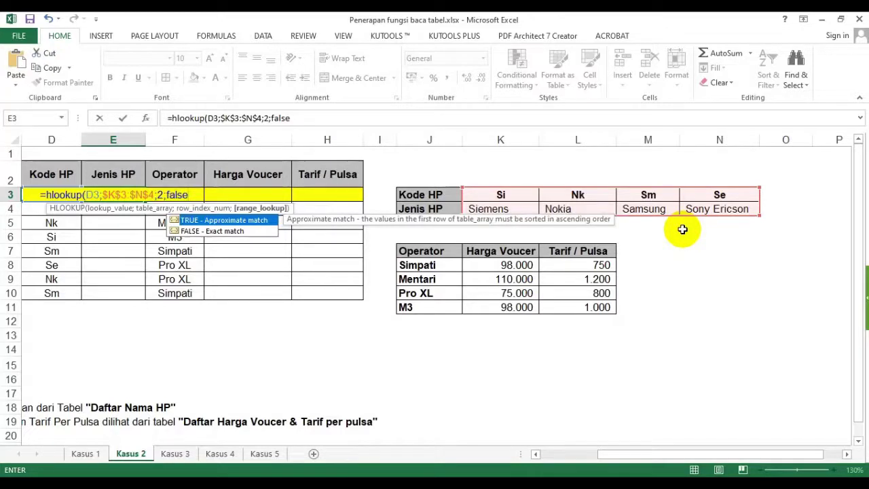
pyautogui.write(')')
pyautogui.press('Return')
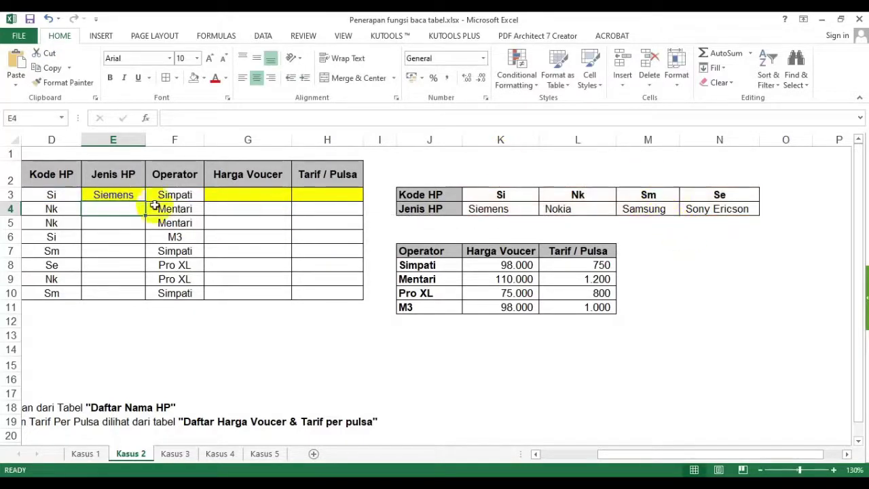
# Step: Fill the Jenis HP formula from E3 down to E10 and widen column E to fit the longest phone name
pyautogui.click(117, 195)
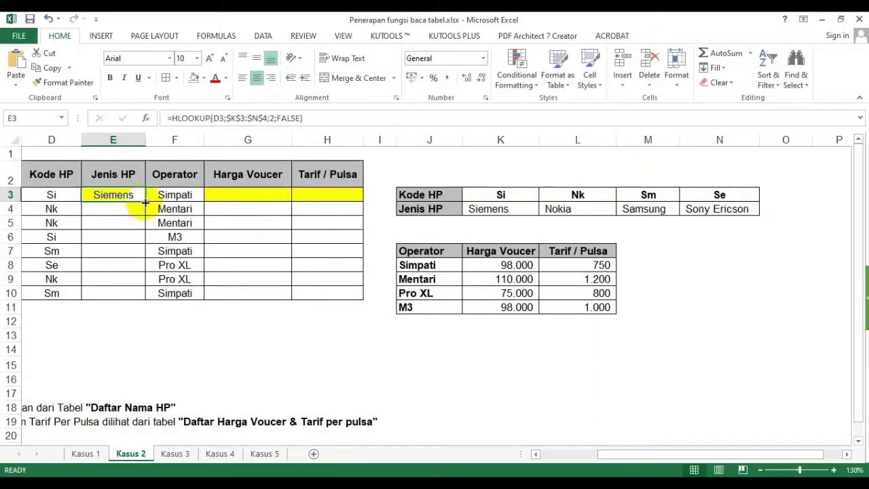
pyautogui.moveTo(145, 202); pyautogui.dragTo(138, 299)
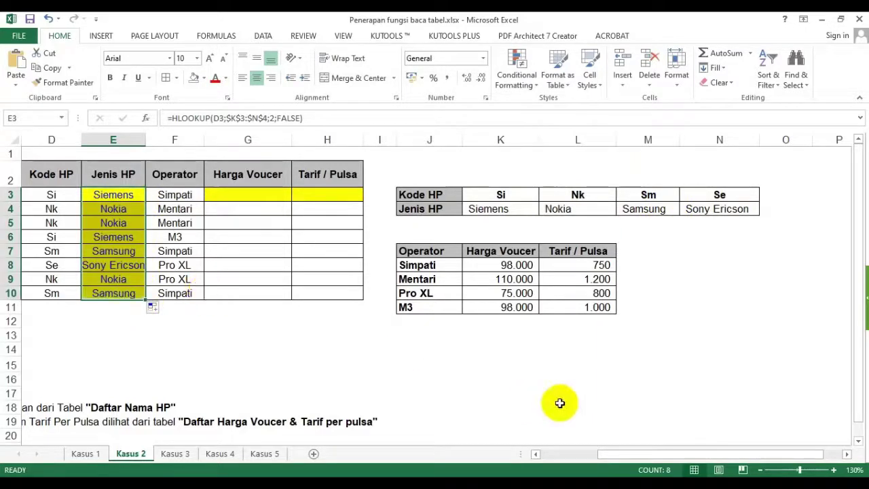
pyautogui.moveTo(613, 452); pyautogui.dragTo(554, 452)
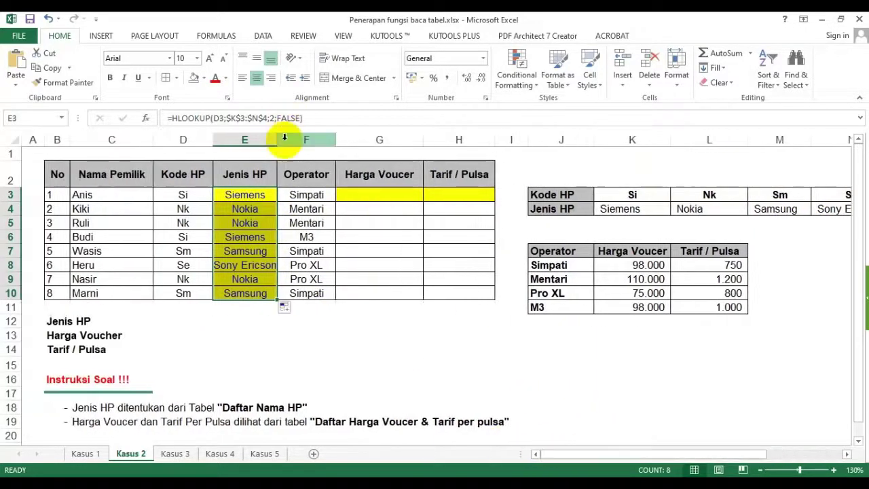
pyautogui.moveTo(284, 138); pyautogui.dragTo(289, 140)
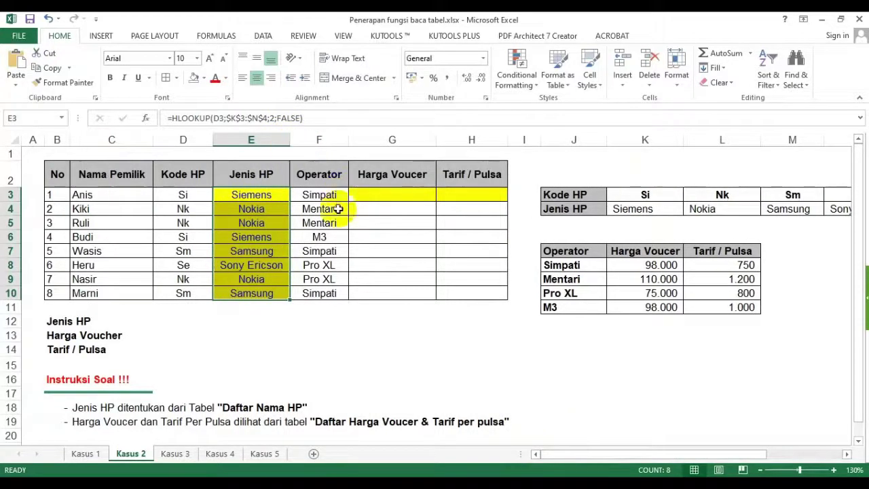
# Step: Examine how the Operator column matches the vertical Operator table that holds Harga Voucer and Tarif / Pulsa
pyautogui.click(389, 195)
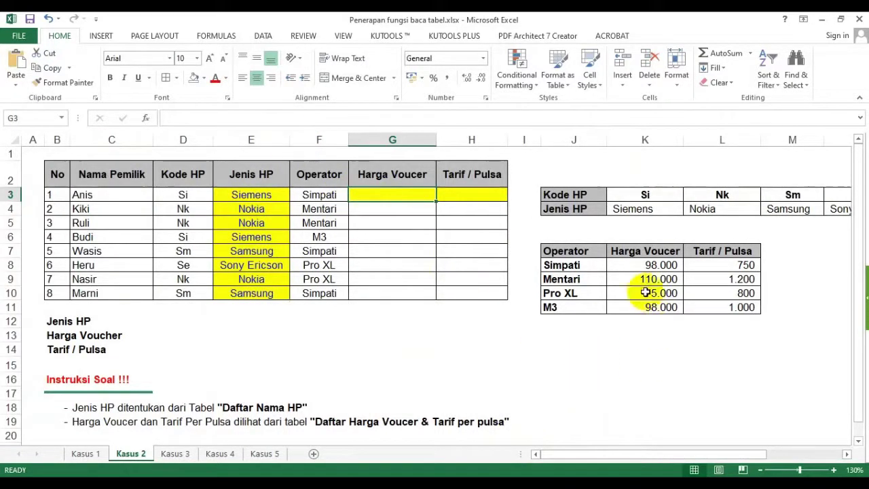
pyautogui.moveTo(645, 251); pyautogui.dragTo(648, 308)
pyautogui.click(237, 179)
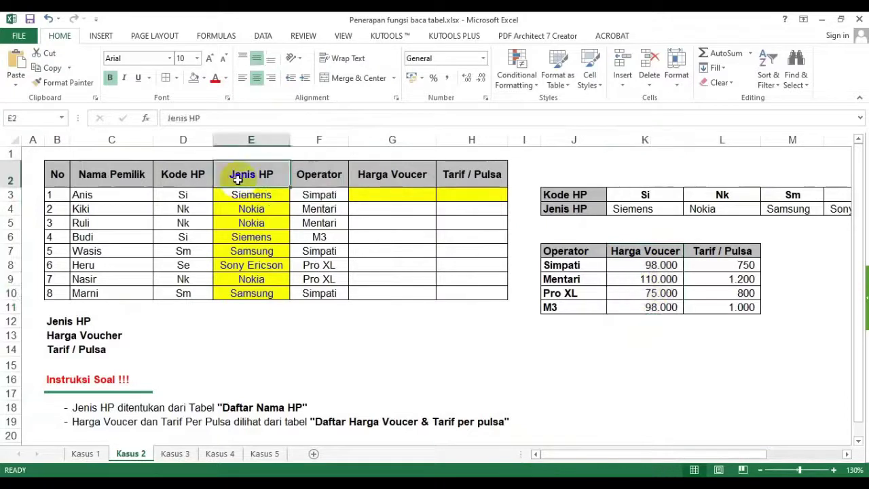
pyautogui.moveTo(578, 252); pyautogui.dragTo(717, 305)
pyautogui.moveTo(656, 263); pyautogui.dragTo(658, 295)
pyautogui.moveTo(713, 268); pyautogui.dragTo(714, 304)
pyautogui.moveTo(575, 253); pyautogui.dragTo(572, 302)
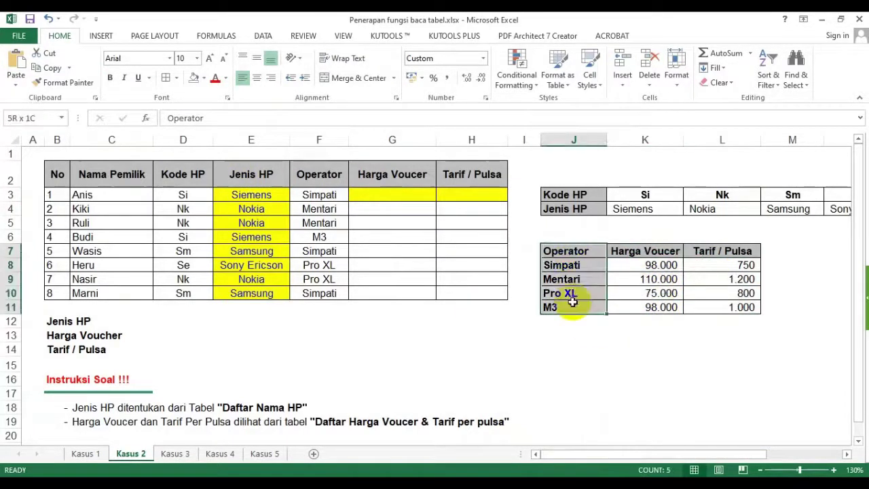
pyautogui.moveTo(319, 175); pyautogui.dragTo(319, 268)
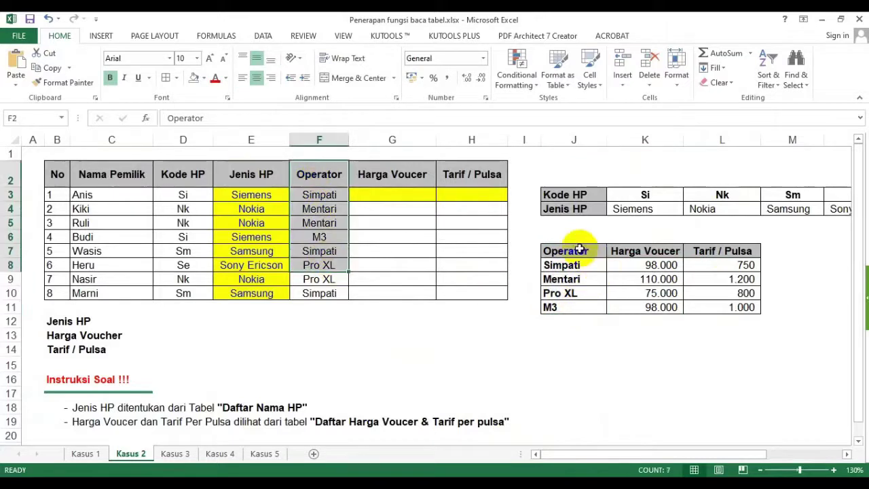
pyautogui.moveTo(578, 249); pyautogui.dragTo(576, 305)
pyautogui.moveTo(576, 250); pyautogui.dragTo(568, 311)
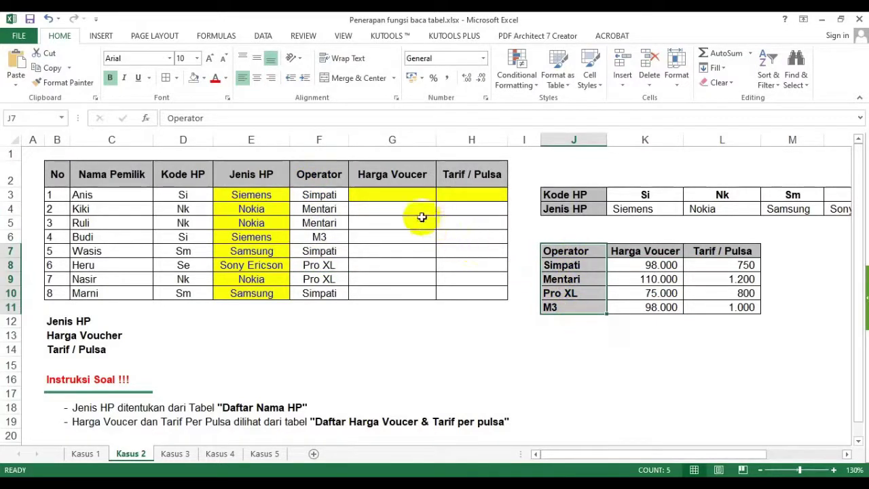
# Step: Start a VLOOKUP formula in Harga Voucer cell G3 with Operator cell F3 as the lookup value
pyautogui.click(392, 193)
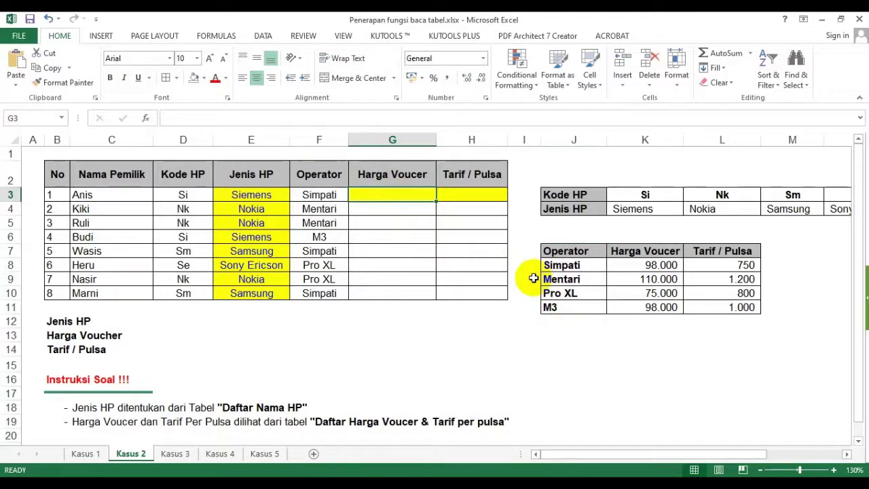
pyautogui.write('=vlookup')
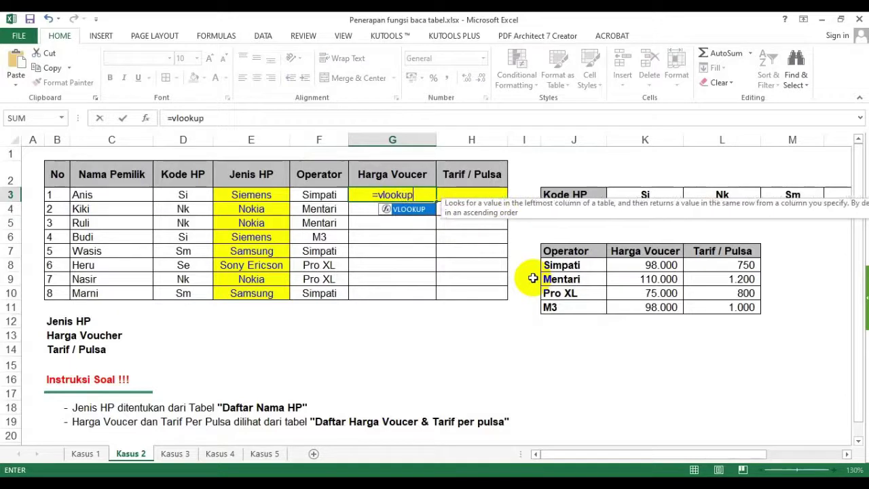
pyautogui.write('(')
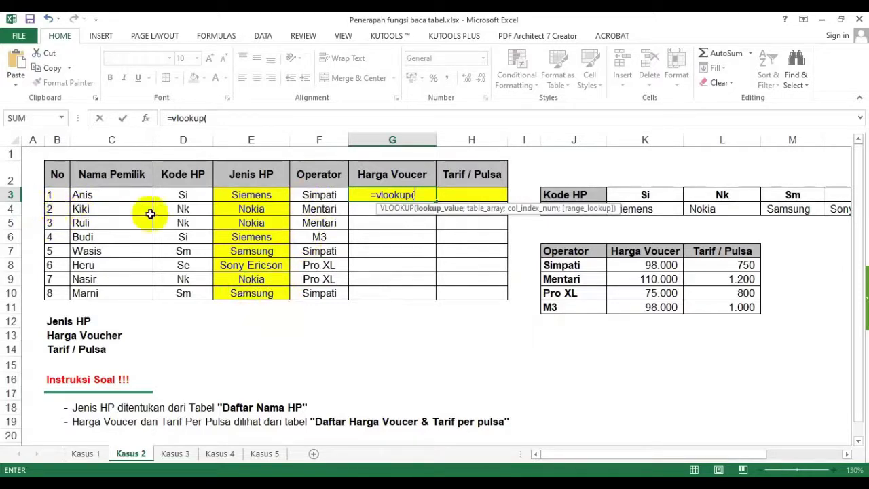
pyautogui.click(320, 195)
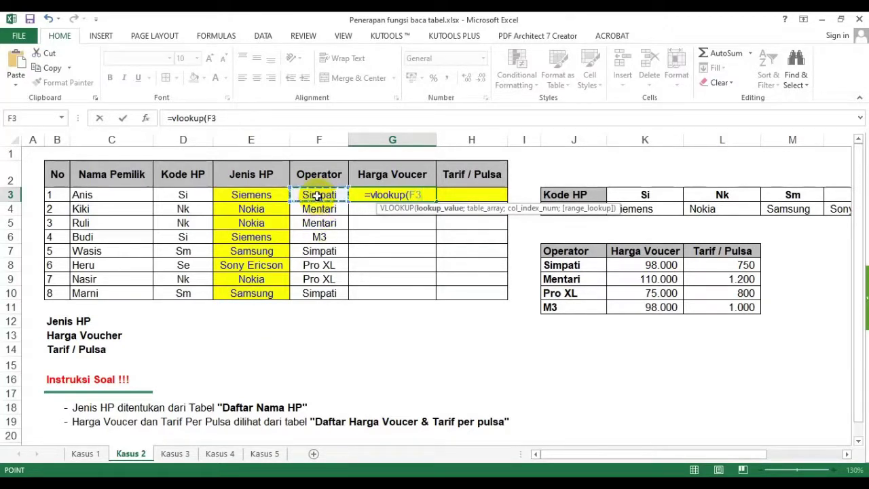
pyautogui.write(';')
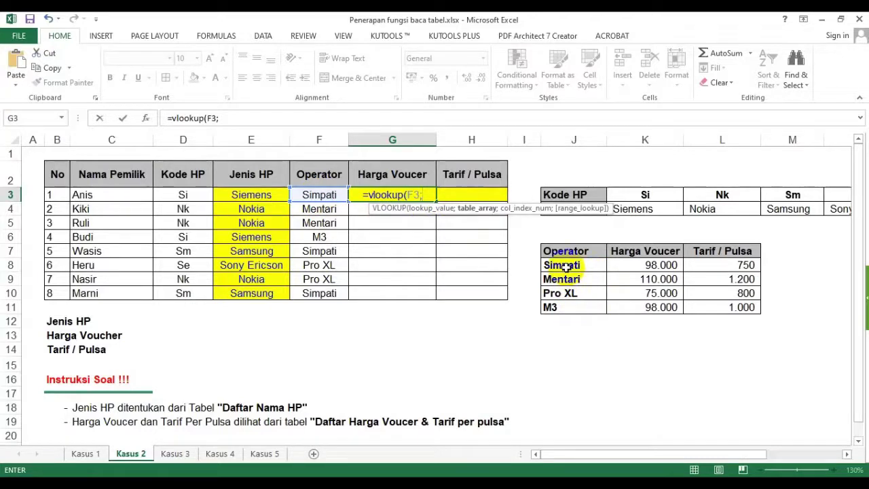
# Step: Complete the VLOOKUP formula in G3 with absolute table array $J$8:$L$11, column index 2 and FALSE
pyautogui.moveTo(562, 267); pyautogui.dragTo(713, 305)
pyautogui.press('F4')
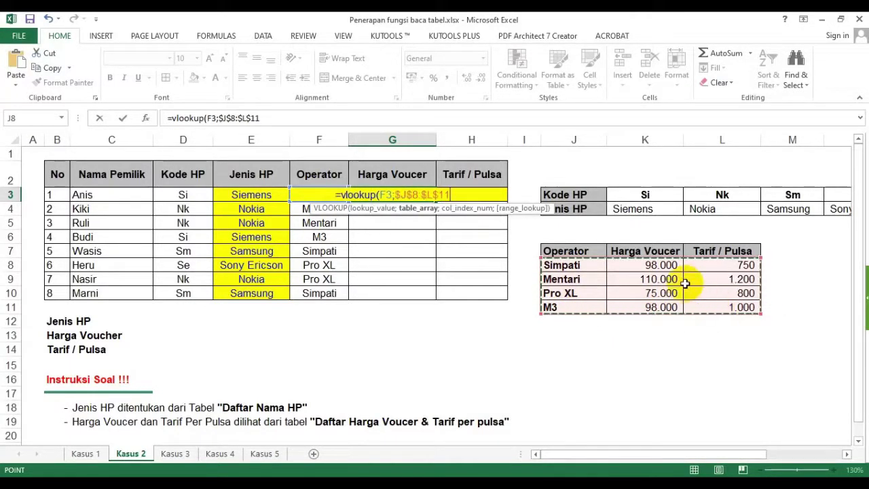
pyautogui.write(';')
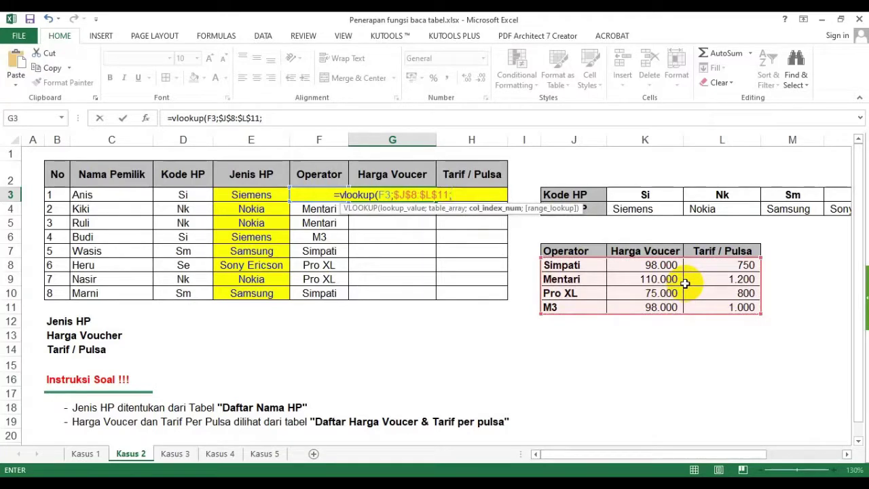
pyautogui.write('3')
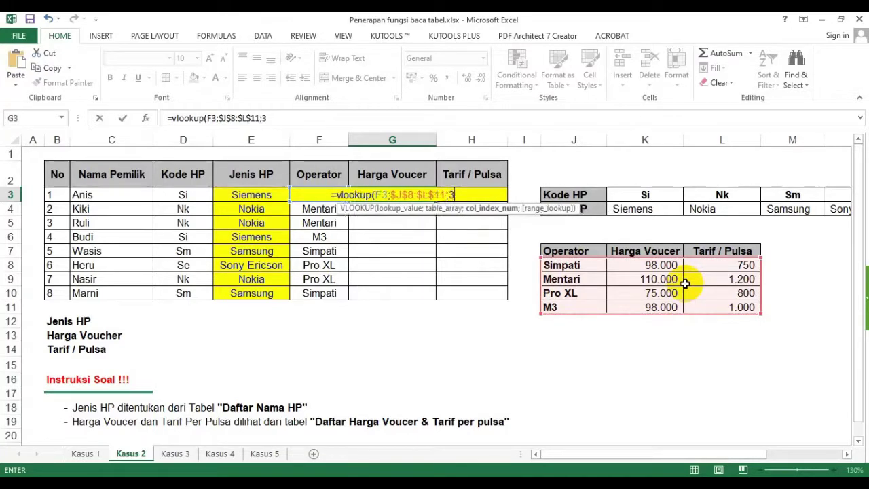
pyautogui.press('BackSpace')
pyautogui.write('2;false)')
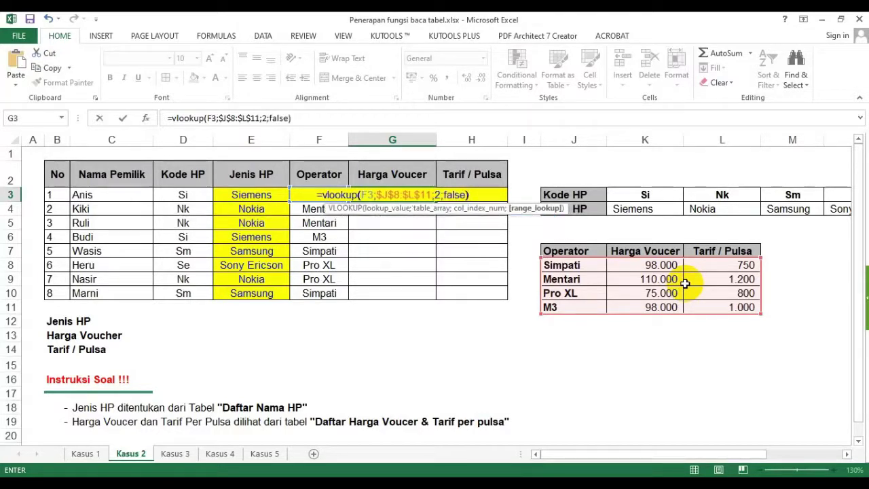
pyautogui.press('Return')
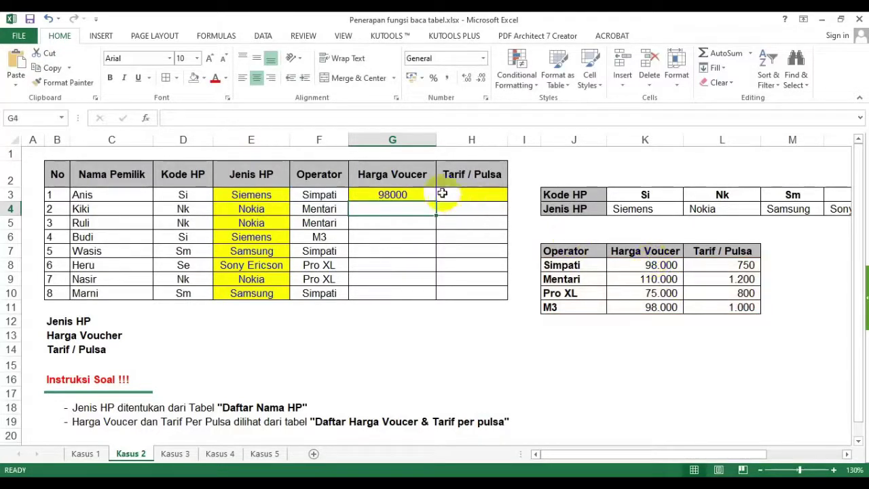
# Step: Format G3 with a thousands separator and no decimals, and fill it down the Harga Voucer column to G10
pyautogui.click(424, 195)
pyautogui.click(447, 77)
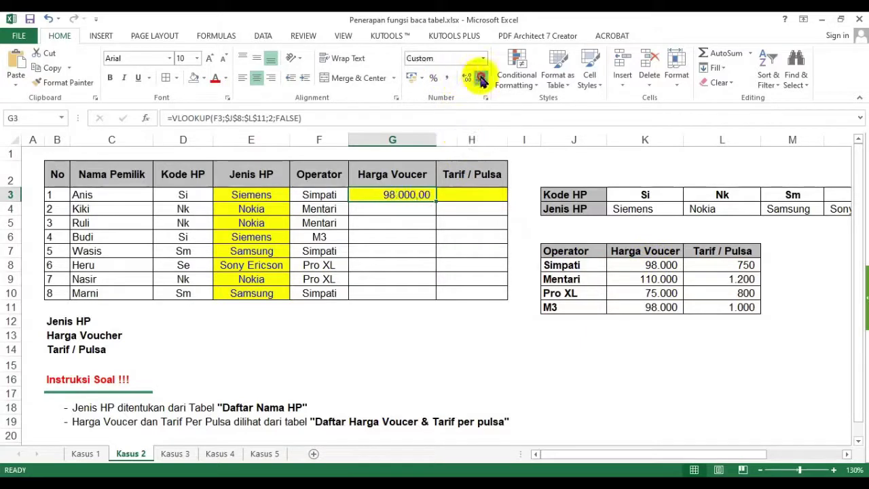
pyautogui.click(479, 77)
pyautogui.click(479, 77)
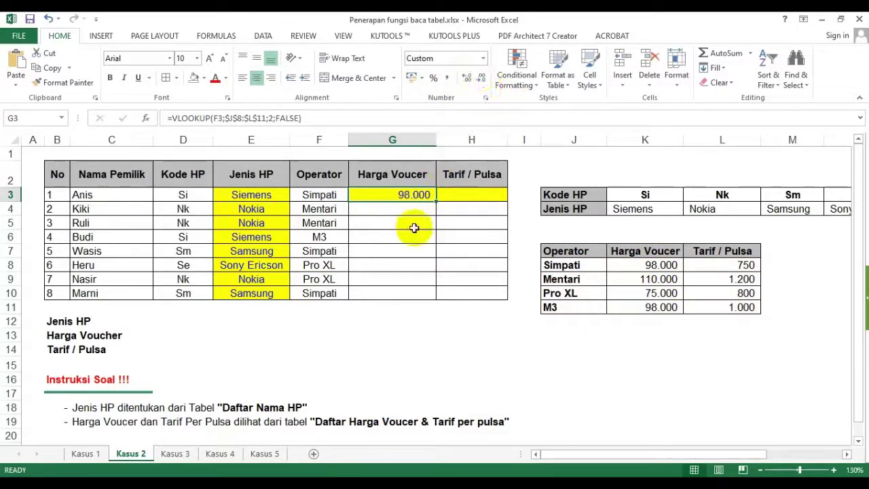
pyautogui.moveTo(435, 202); pyautogui.dragTo(387, 293)
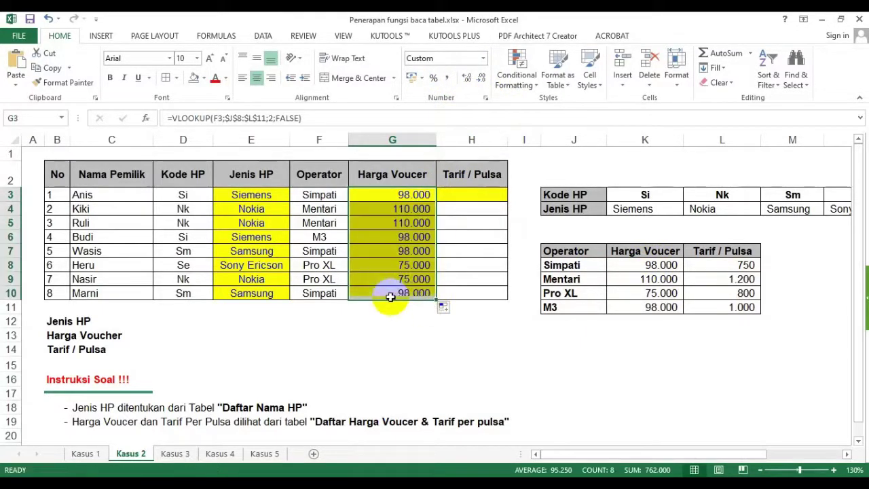
pyautogui.click(528, 337)
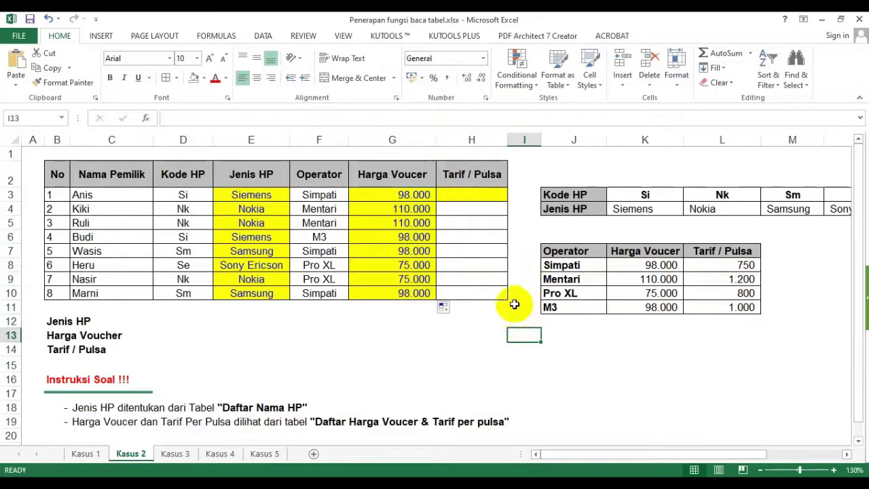
# Step: Examine the VLOOKUP formulas in the Harga Voucer column in relation to the empty Tarif / Pulsa cell H3
pyautogui.click(483, 195)
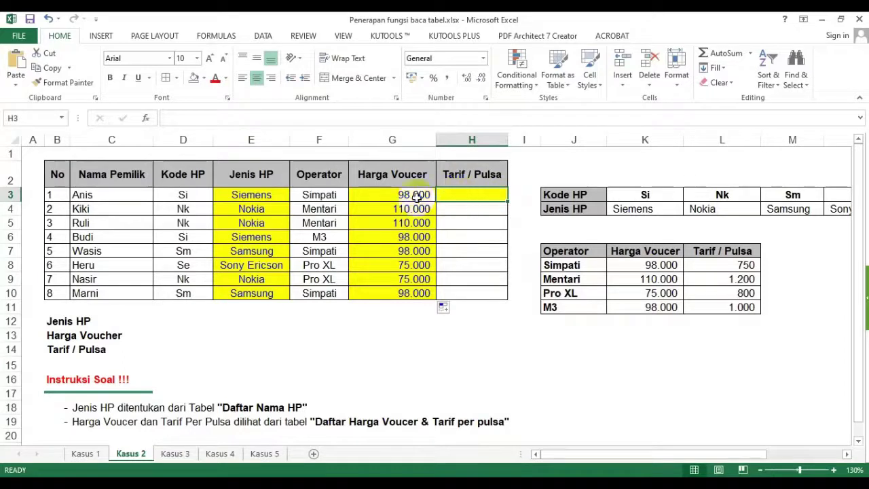
pyautogui.click(402, 194)
pyautogui.click(470, 194)
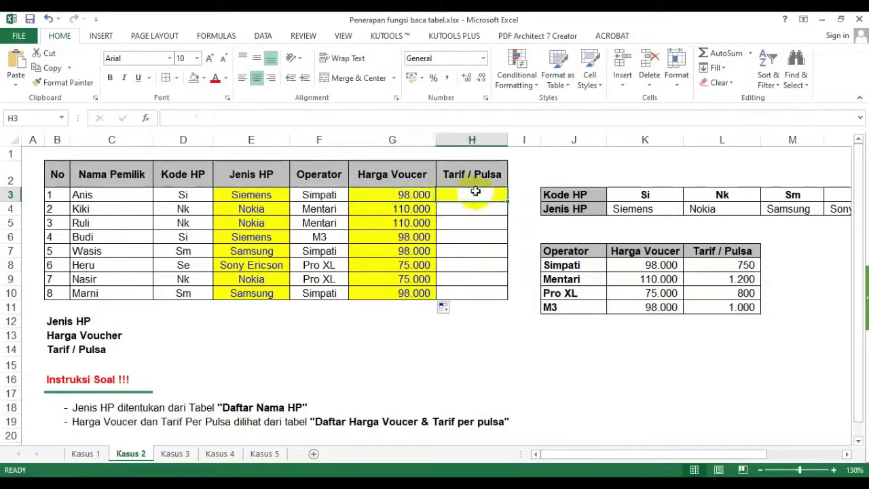
pyautogui.click(401, 194)
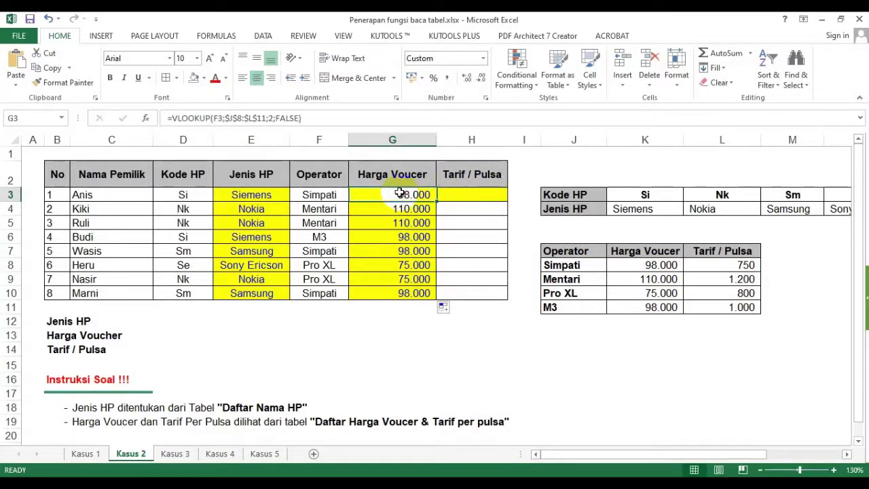
pyautogui.click(451, 194)
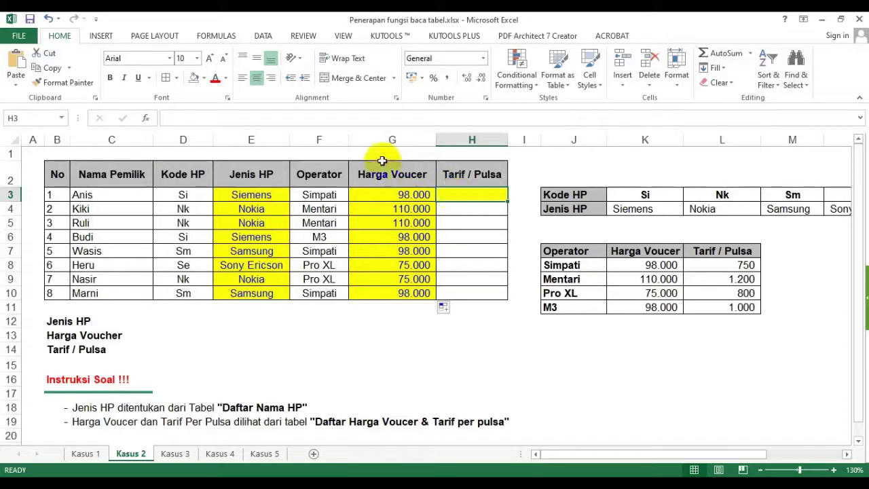
pyautogui.click(403, 210)
pyautogui.click(452, 196)
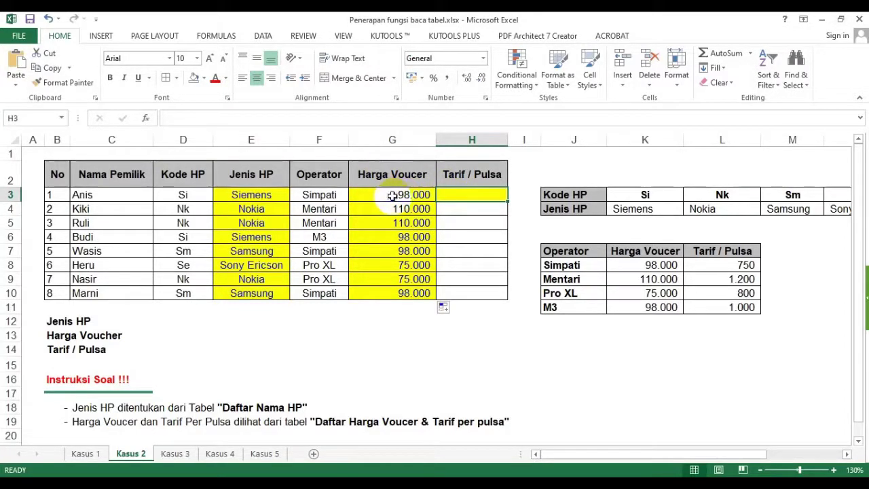
pyautogui.click(397, 238)
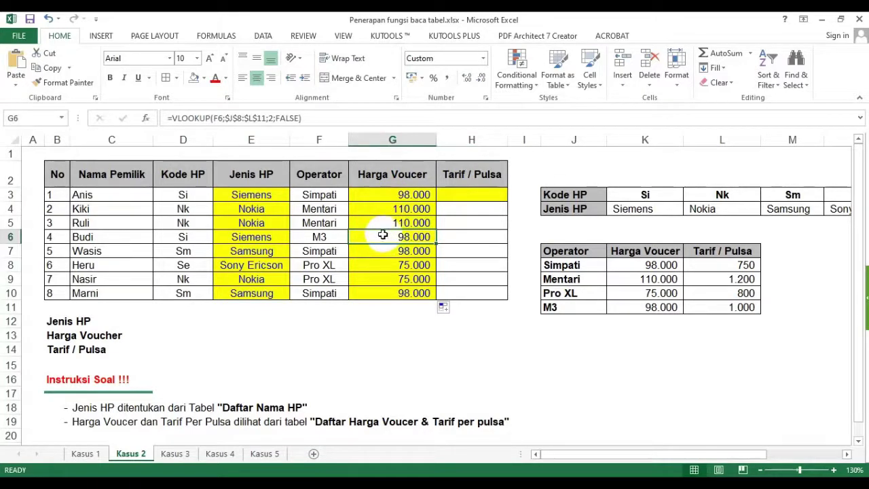
pyautogui.click(478, 194)
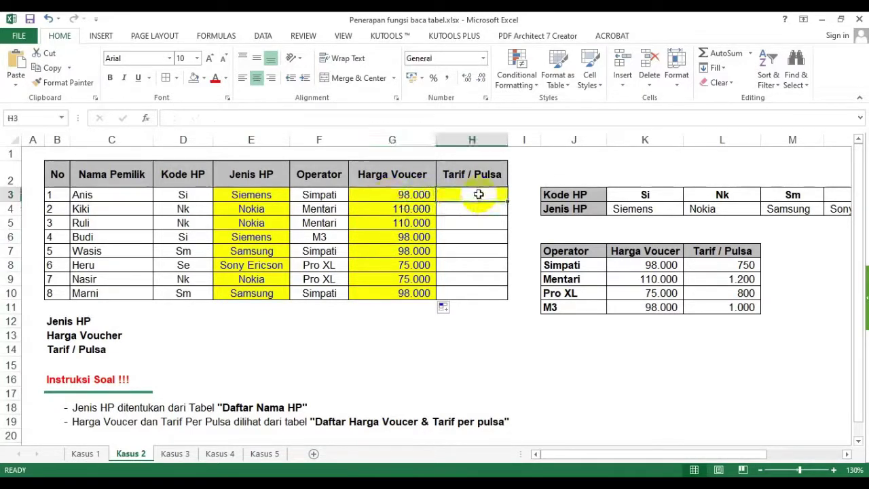
pyautogui.click(376, 249)
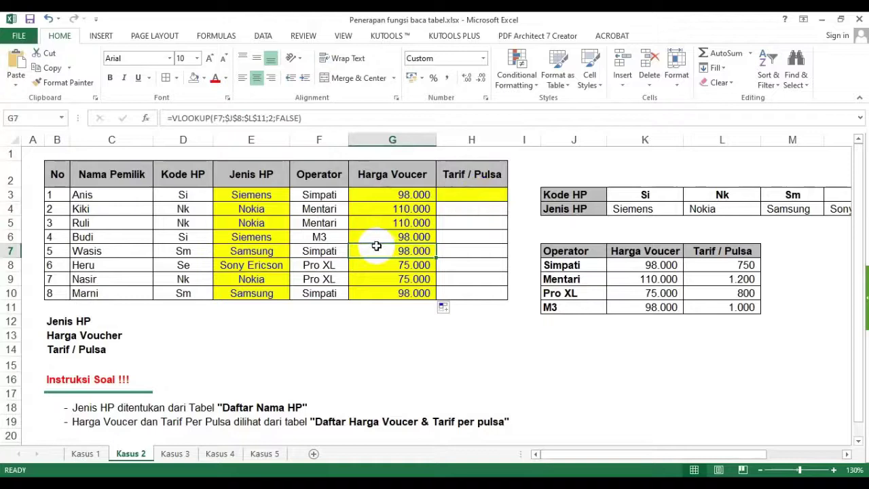
# Step: Try filling the Harga Voucer formula from G3 across into Tarif / Pulsa cell H3, and undo the fill
pyautogui.click(399, 192)
pyautogui.moveTo(438, 201); pyautogui.dragTo(499, 203)
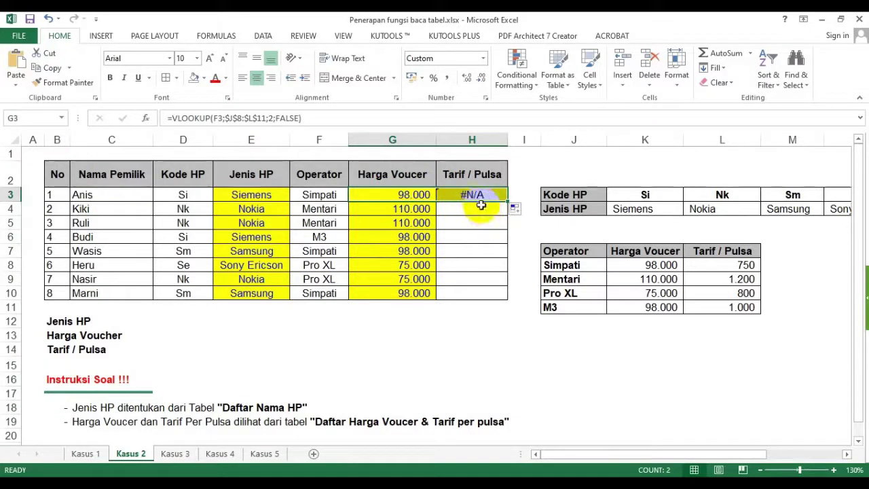
pyautogui.hotkey('ctrl', 'z')
pyautogui.click(411, 251)
pyautogui.click(413, 195)
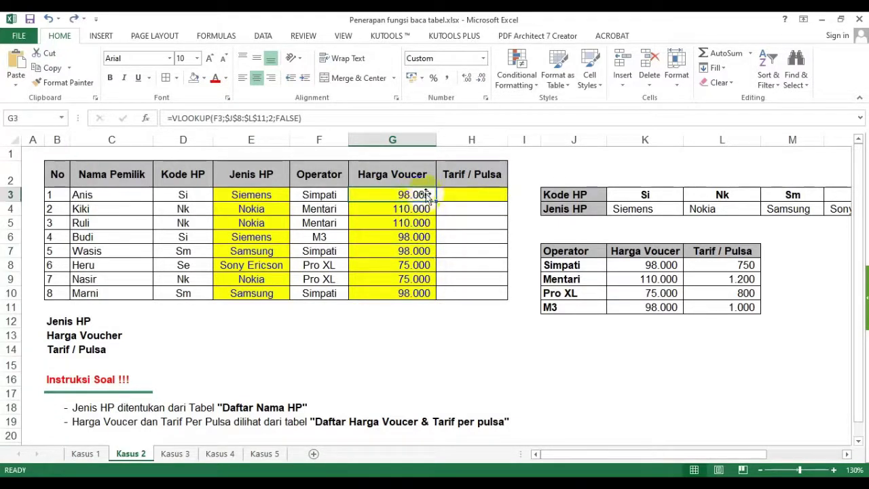
pyautogui.click(456, 195)
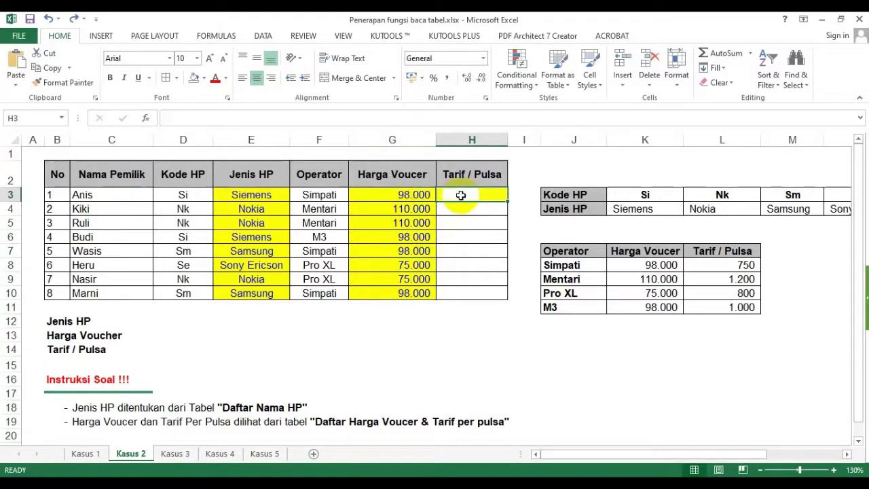
pyautogui.click(385, 195)
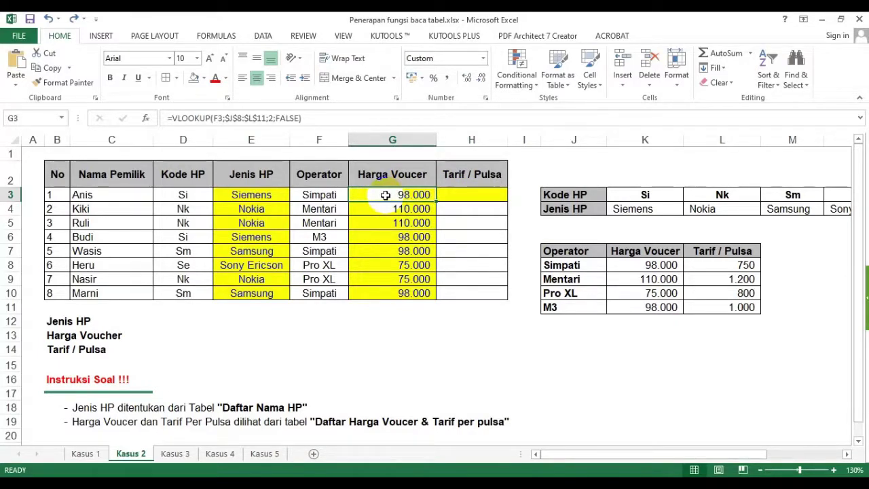
pyautogui.click(468, 195)
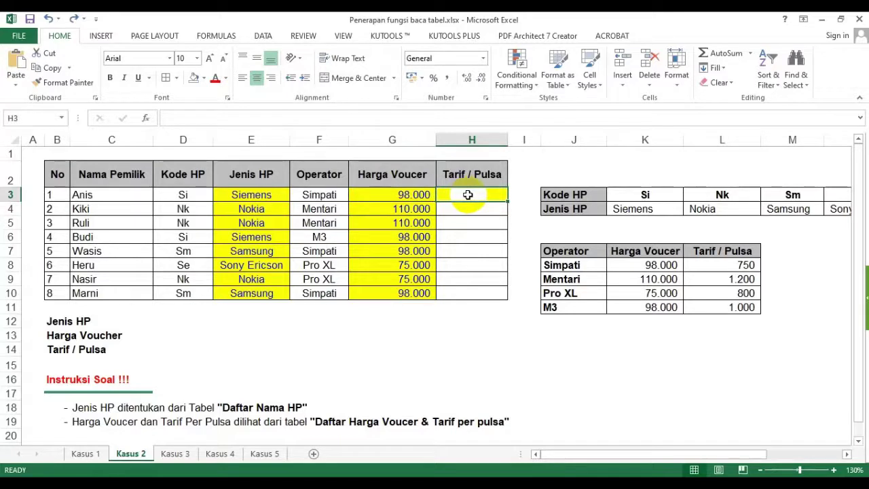
# Step: Copy the full VLOOKUP formula text from G3 and paste it into Tarif / Pulsa cell H3
pyautogui.click(394, 194)
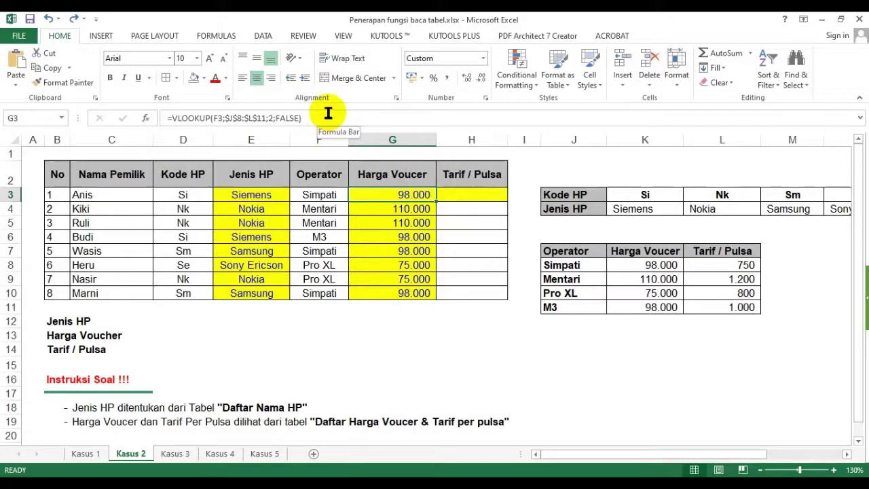
pyautogui.moveTo(328, 117); pyautogui.dragTo(151, 118)
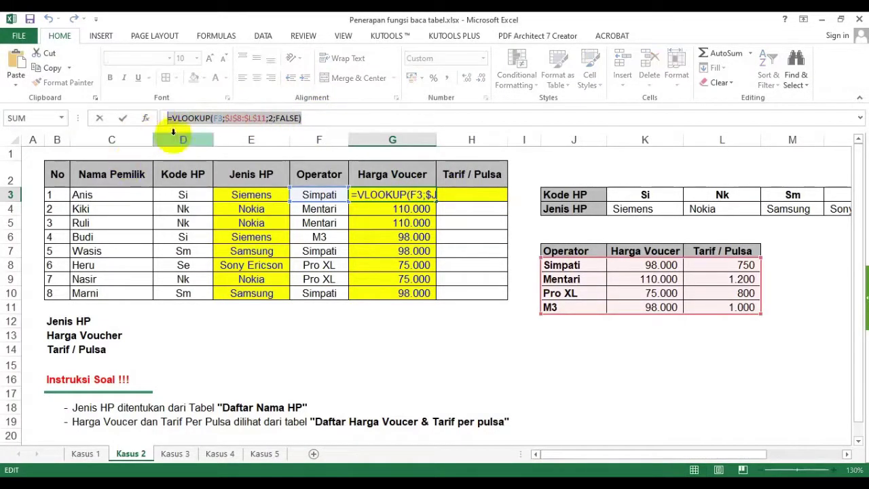
pyautogui.click(51, 69)
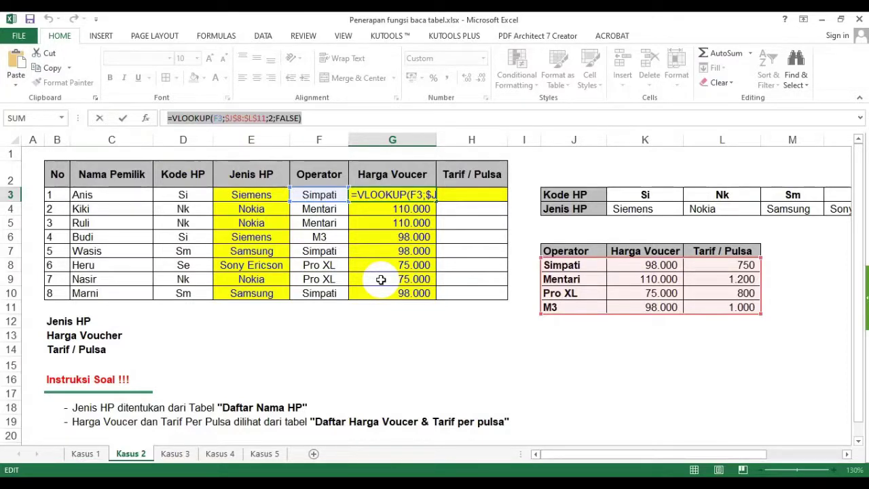
pyautogui.press('Escape')
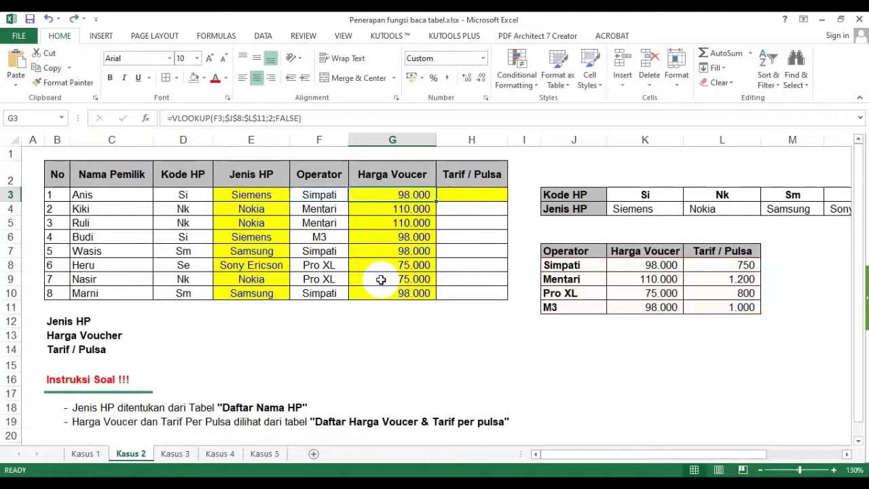
pyautogui.click(463, 197)
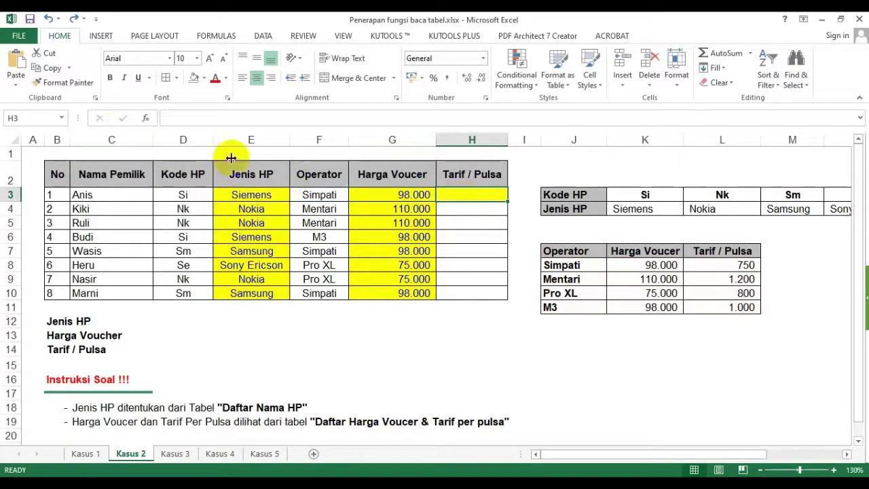
pyautogui.click(182, 118)
pyautogui.click(18, 61)
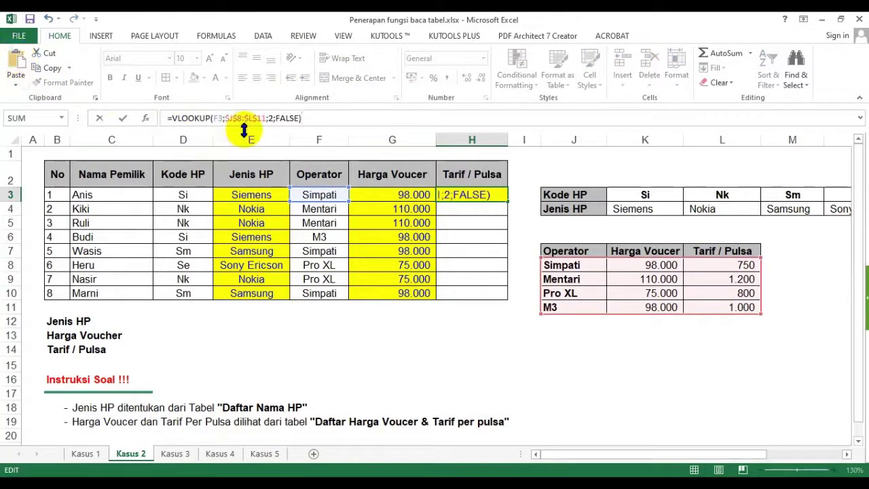
# Step: Set the column index of the VLOOKUP formula in H3 to 3 and enter the formula
pyautogui.doubleClick(270, 118)
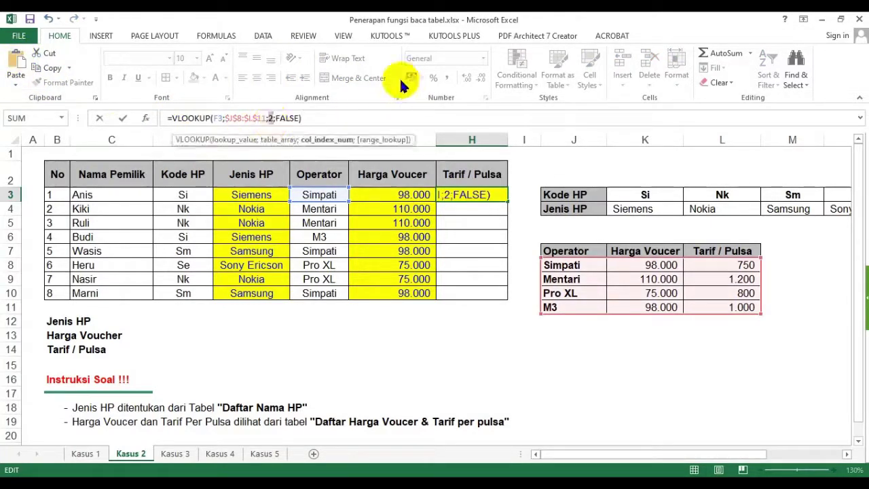
pyautogui.write('3')
pyautogui.press('Return')
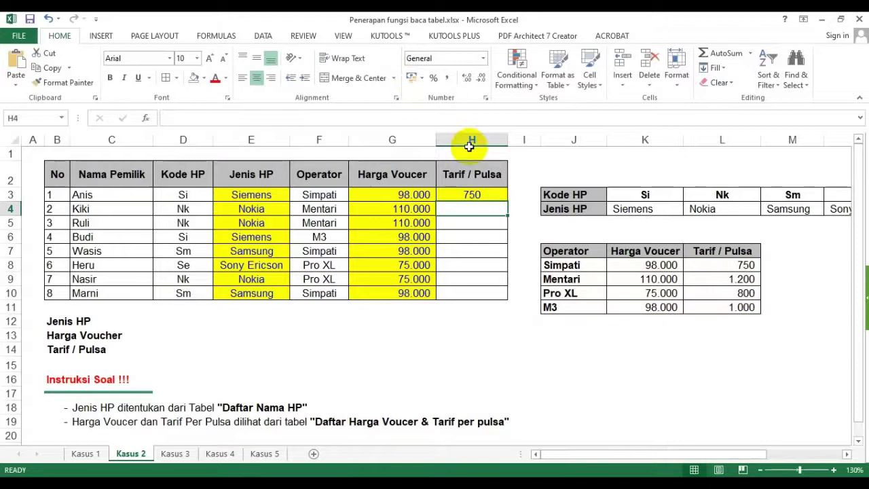
# Step: Fill H3 down the Tarif / Pulsa column to H10 and format the range with a thousands separator and no decimals
pyautogui.click(471, 194)
pyautogui.moveTo(507, 202); pyautogui.dragTo(510, 294)
pyautogui.click(446, 78)
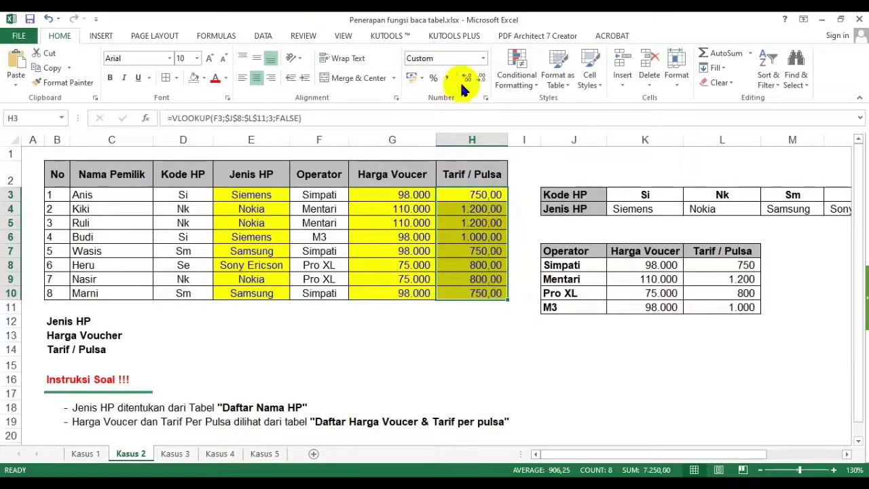
pyautogui.click(481, 78)
pyautogui.click(481, 77)
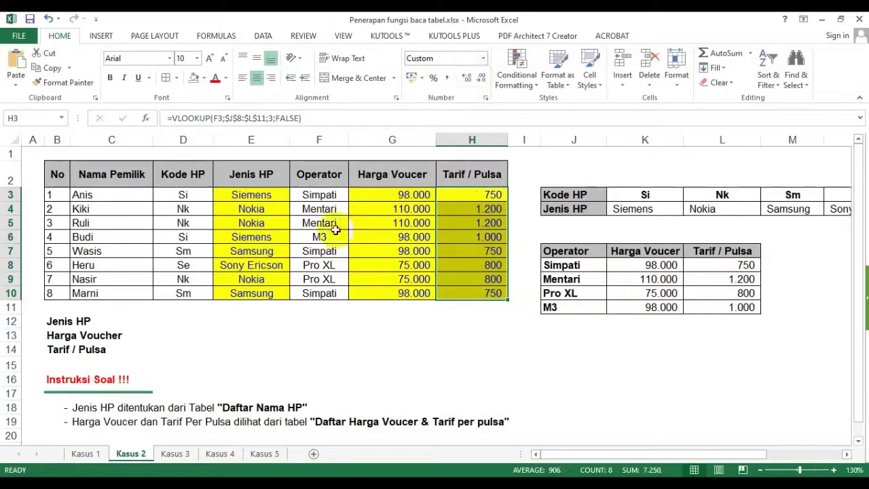
# Step: Paste the HLOOKUP formula from E3 as literal text into D12 beside the Jenis HP label, in bold red
pyautogui.click(258, 195)
pyautogui.moveTo(303, 118); pyautogui.dragTo(146, 117)
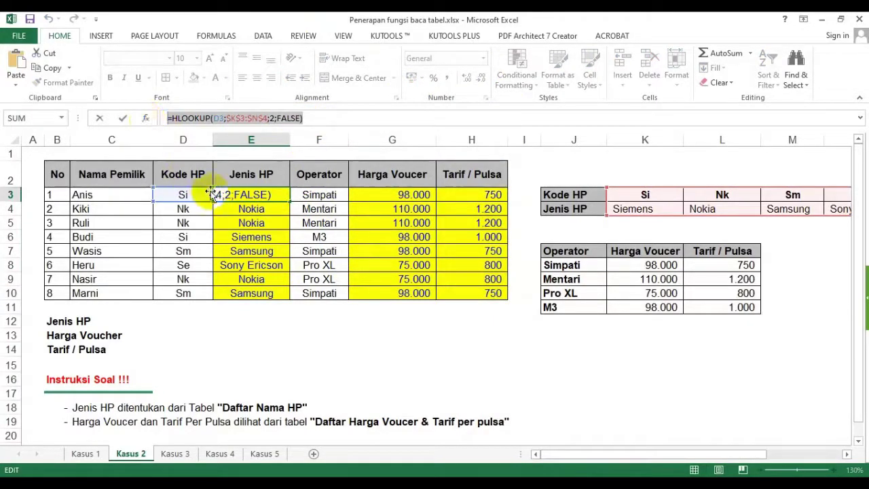
pyautogui.press('Escape')
pyautogui.click(199, 317)
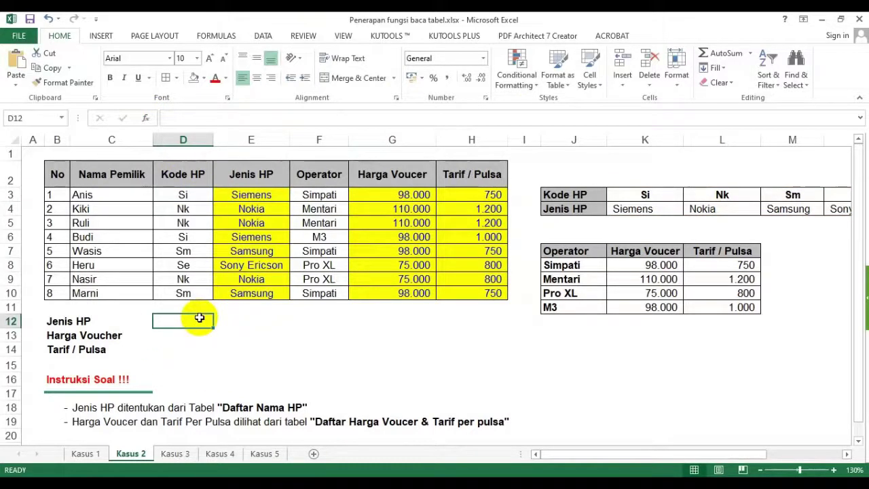
pyautogui.doubleClick(199, 317)
pyautogui.hotkey('ctrl', 'v')
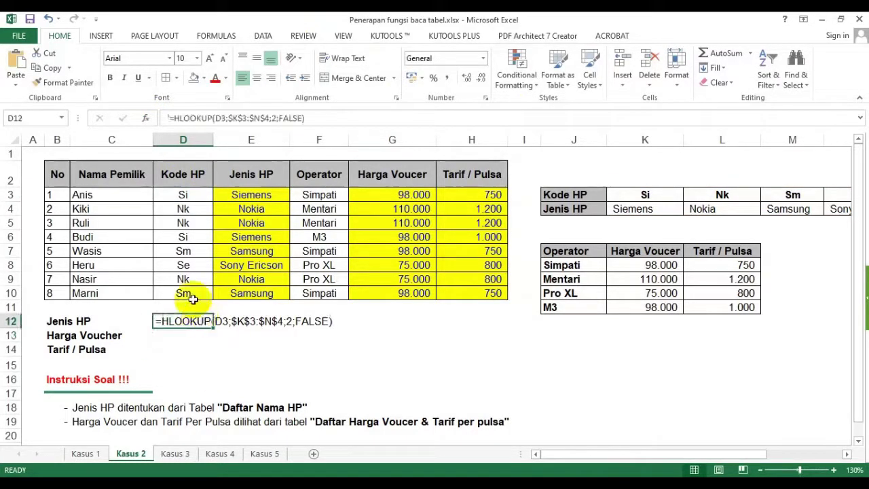
pyautogui.hotkey('ctrl', 'b')
pyautogui.click(214, 77)
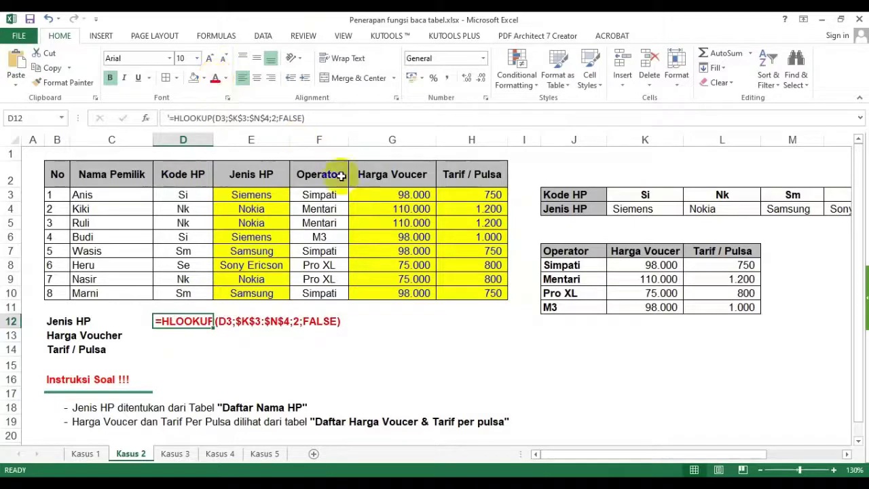
# Step: Paste the VLOOKUP formula from G3 as literal text into D13 beside the Harga Voucher label, in bold red
pyautogui.click(390, 194)
pyautogui.moveTo(322, 115); pyautogui.dragTo(124, 118)
pyautogui.press('Escape')
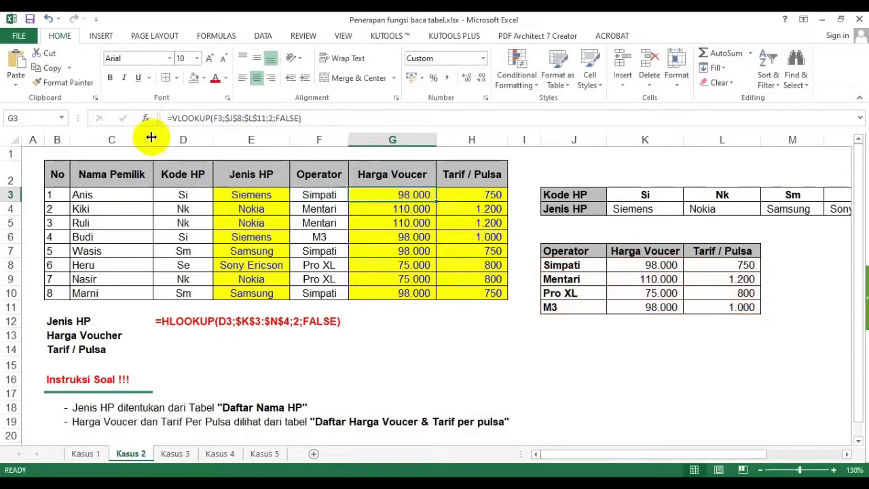
pyautogui.click(183, 335)
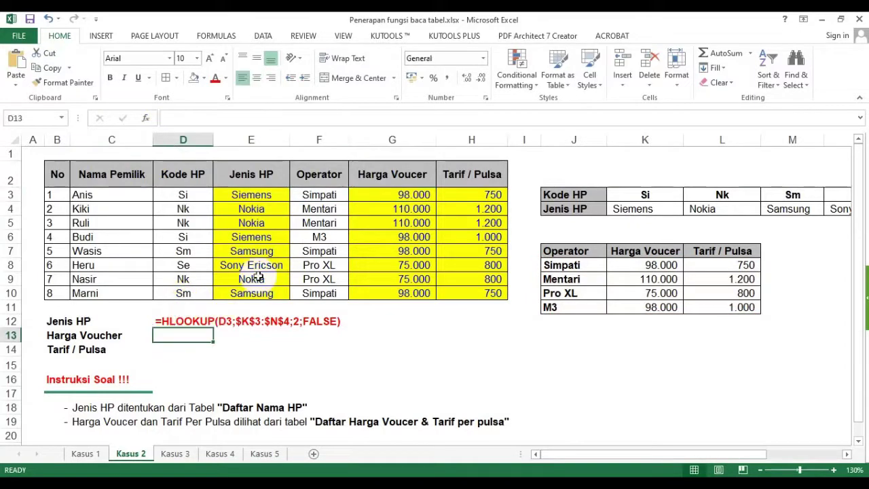
pyautogui.write("'")
pyautogui.hotkey('ctrl', 'v')
pyautogui.press('Return')
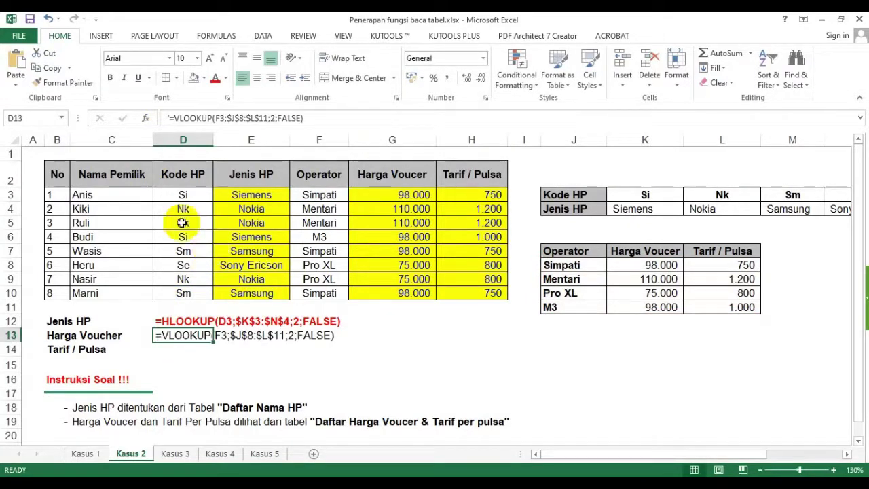
pyautogui.hotkey('ctrl', 'b')
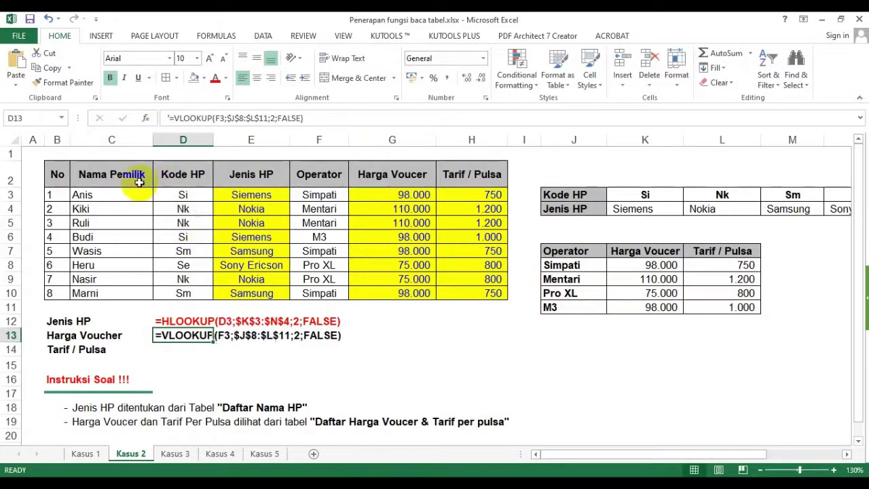
pyautogui.click(214, 77)
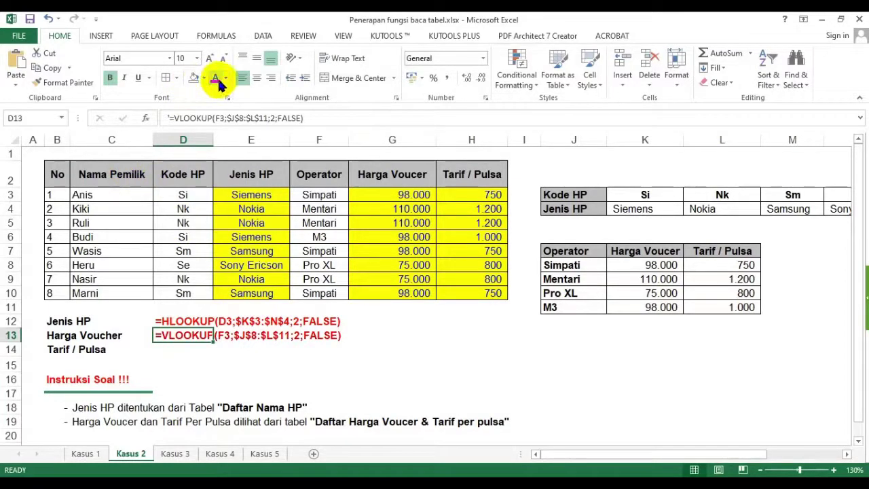
# Step: Paste the VLOOKUP formula from H3 as literal text into D14 beside the Tarif / Pulsa label, in bold red
pyautogui.click(475, 195)
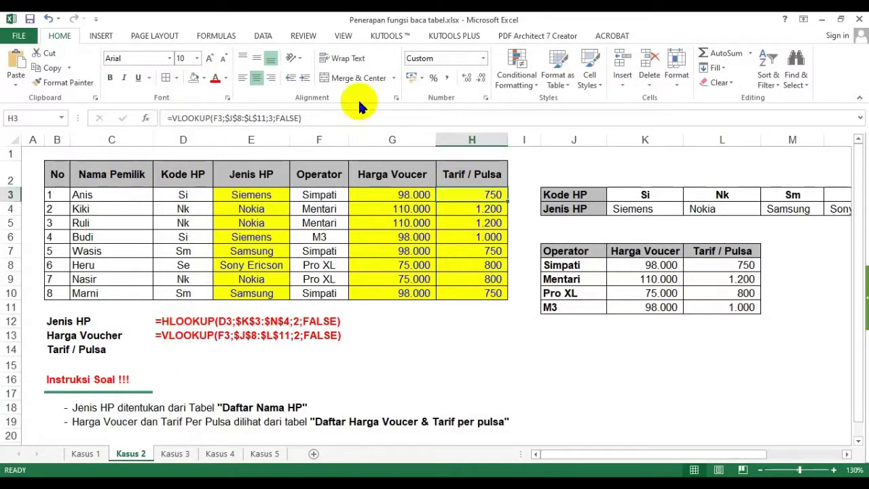
pyautogui.moveTo(326, 114); pyautogui.dragTo(134, 124)
pyautogui.hotkey('ctrl', 'c')
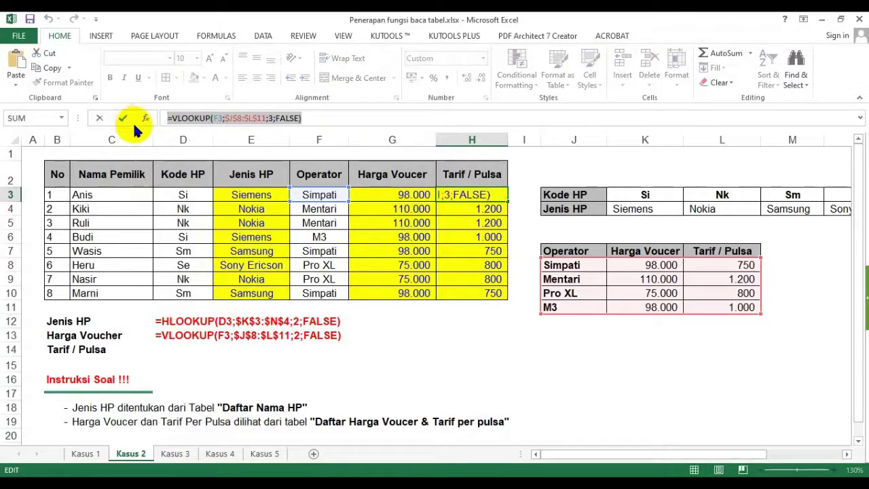
pyautogui.press('Escape')
pyautogui.click(174, 348)
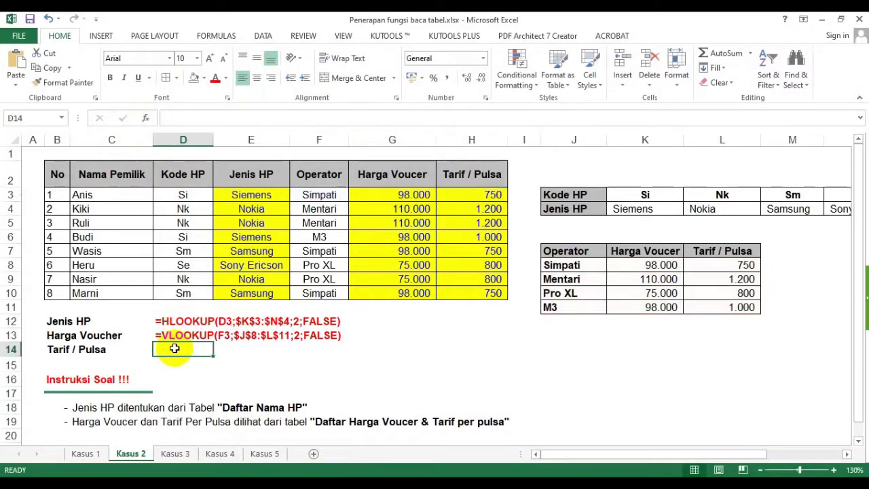
pyautogui.hotkey('ctrl', 'v')
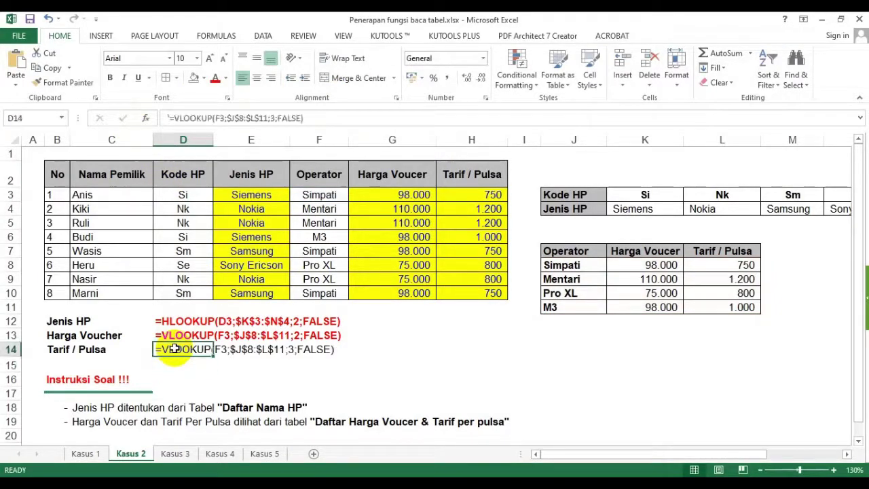
pyautogui.hotkey('ctrl', 'b')
pyautogui.click(215, 79)
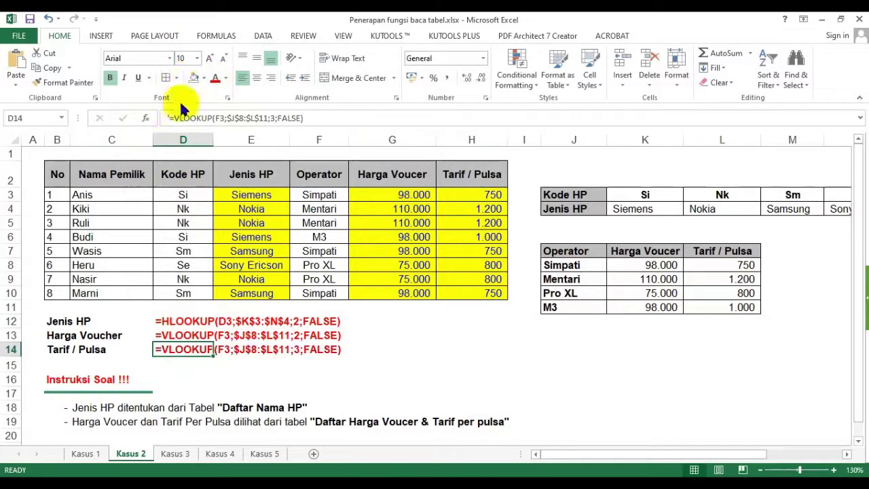
# Step: Compare the Jenis HP, Harga Voucer and Tarif / Pulsa columns with their two reference tables on Kasus 2
pyautogui.click(407, 293)
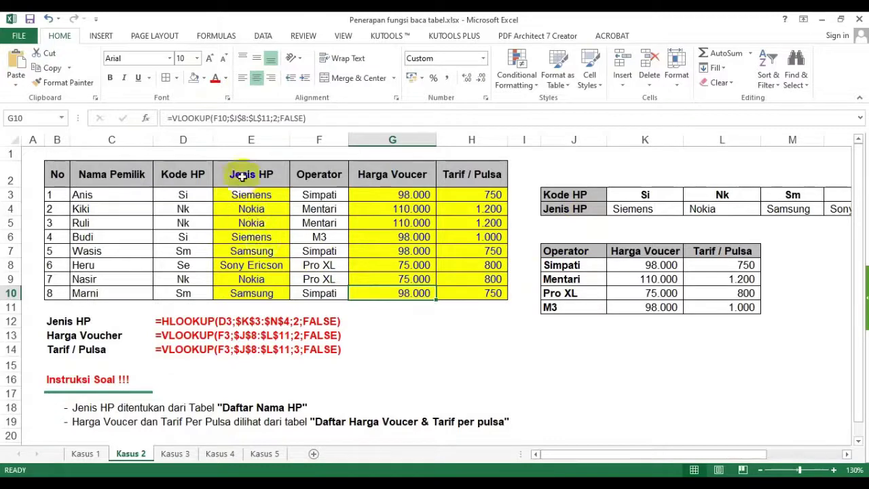
pyautogui.moveTo(248, 173); pyautogui.dragTo(251, 293)
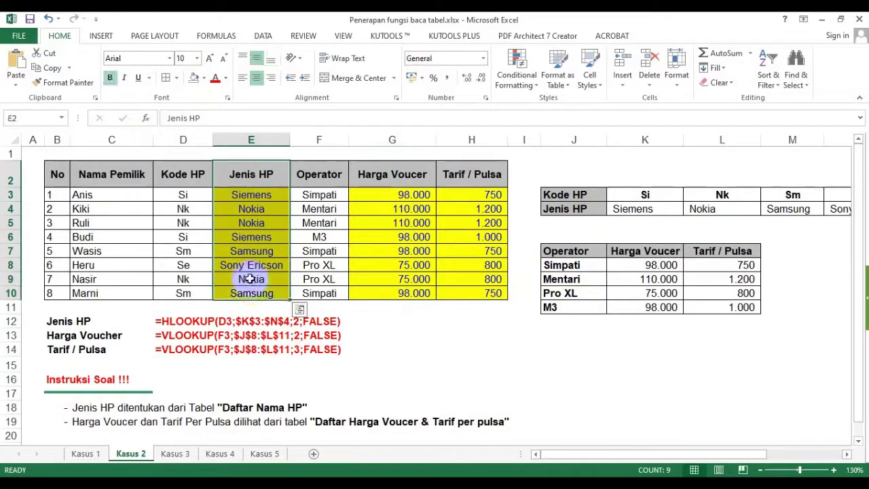
pyautogui.moveTo(557, 196); pyautogui.dragTo(754, 210)
pyautogui.moveTo(441, 174); pyautogui.dragTo(456, 289)
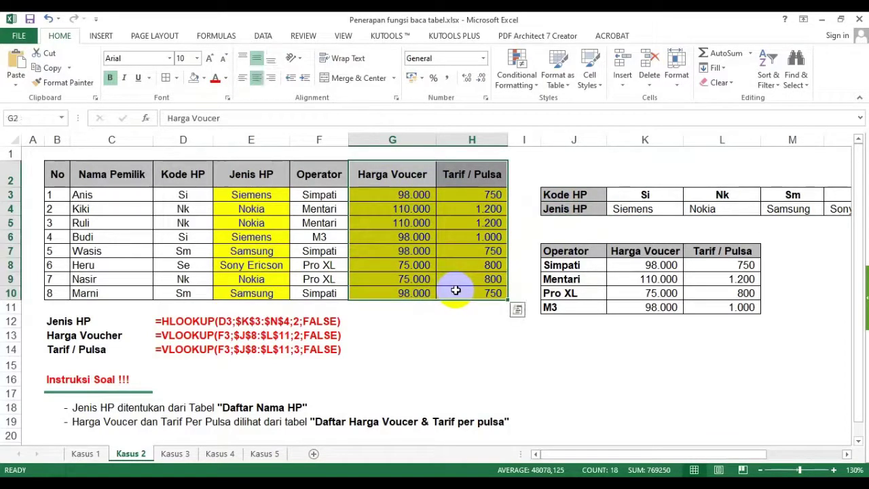
pyautogui.moveTo(567, 252); pyautogui.dragTo(693, 306)
pyautogui.click(432, 360)
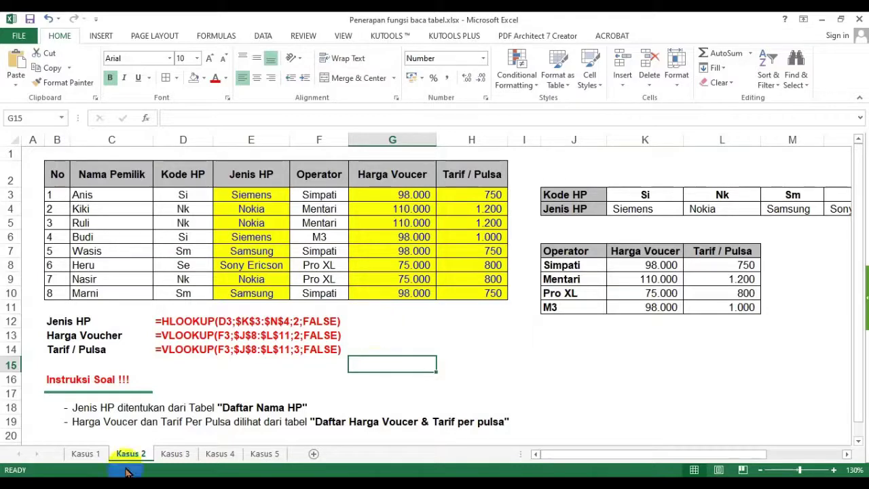
# Step: Open the Kasus 3 sheet and review the yellow result cells in row 3 and the discount guest count cell F15
pyautogui.click(175, 455)
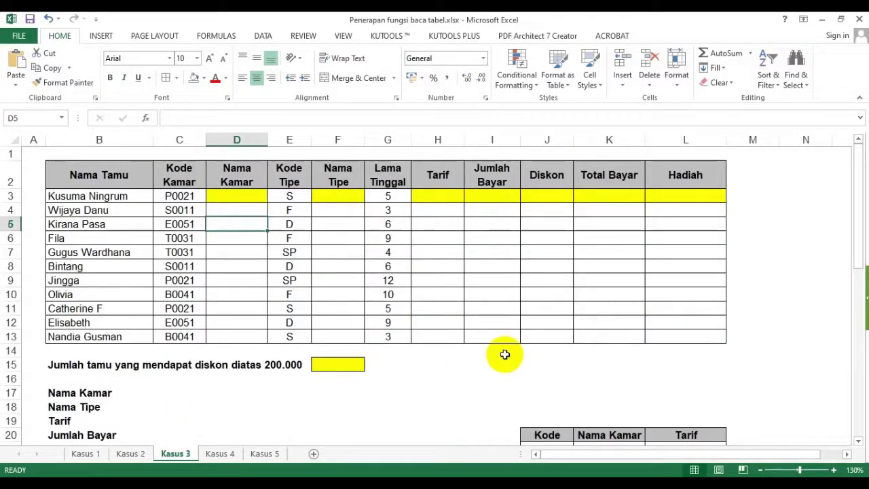
pyautogui.click(255, 196)
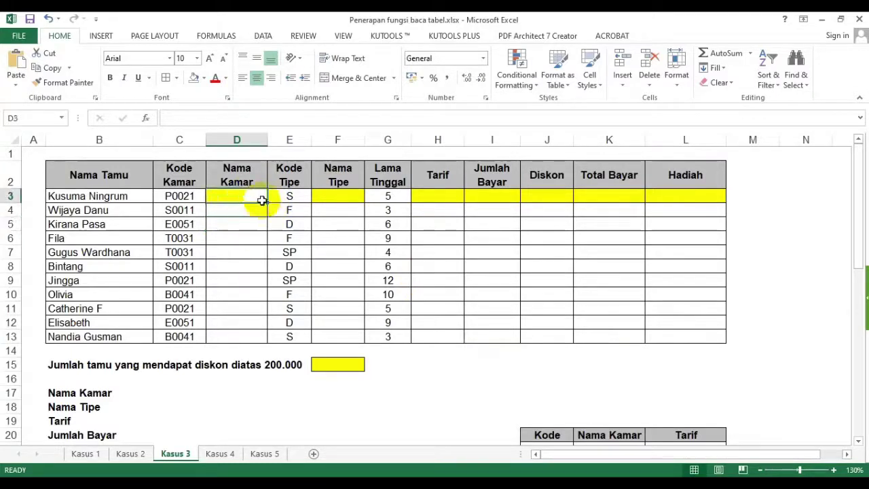
pyautogui.click(340, 181)
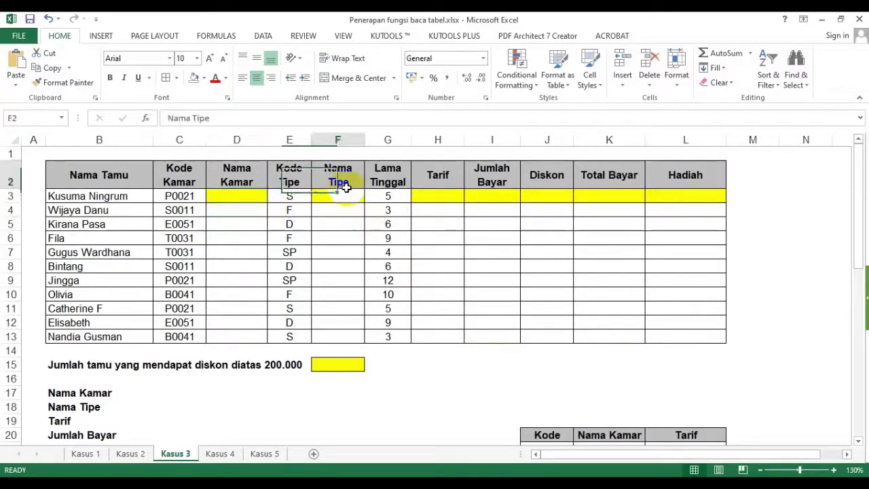
pyautogui.click(431, 212)
pyautogui.click(514, 194)
pyautogui.click(561, 190)
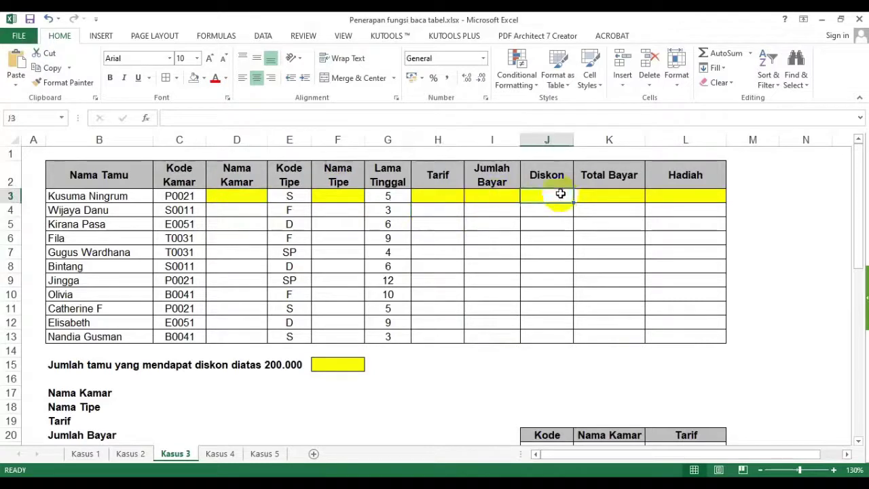
pyautogui.click(627, 191)
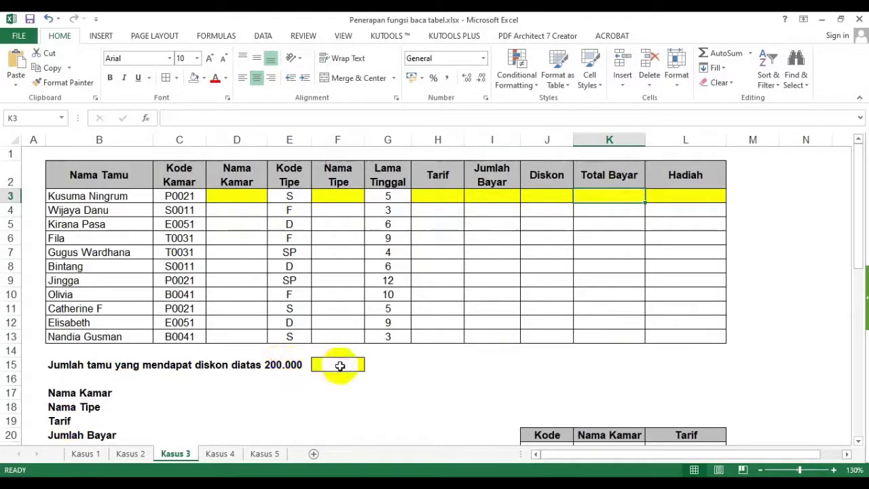
pyautogui.moveTo(553, 194); pyautogui.dragTo(558, 323)
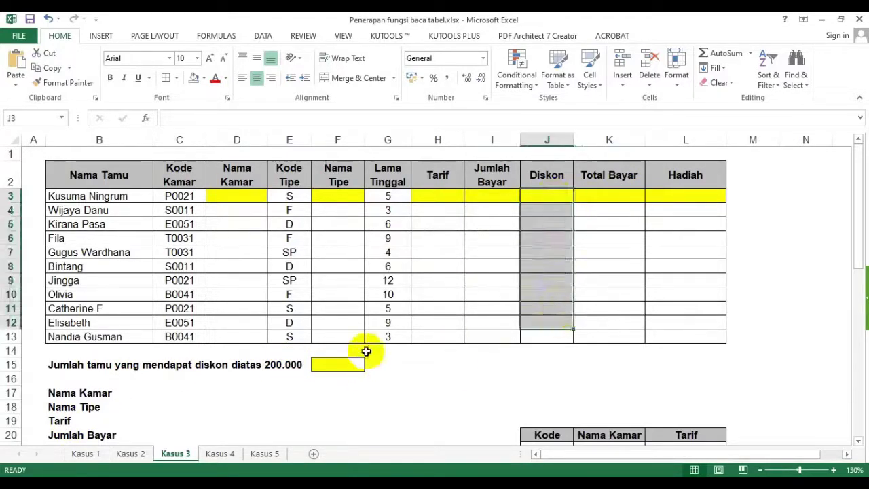
pyautogui.click(333, 364)
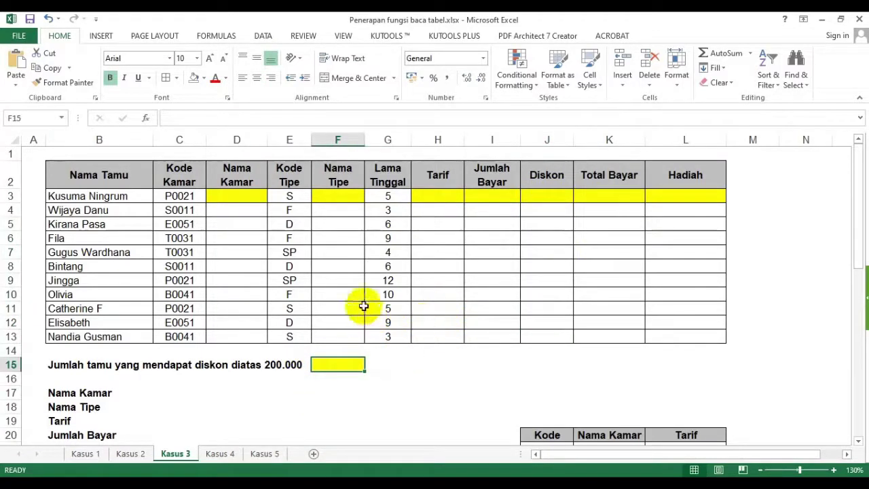
# Step: Examine the room reference table with Kode, Nama Kamar and Tarif below the guest table
pyautogui.scroll(-2, 207, 298)
pyautogui.scroll(-1, 207, 299)
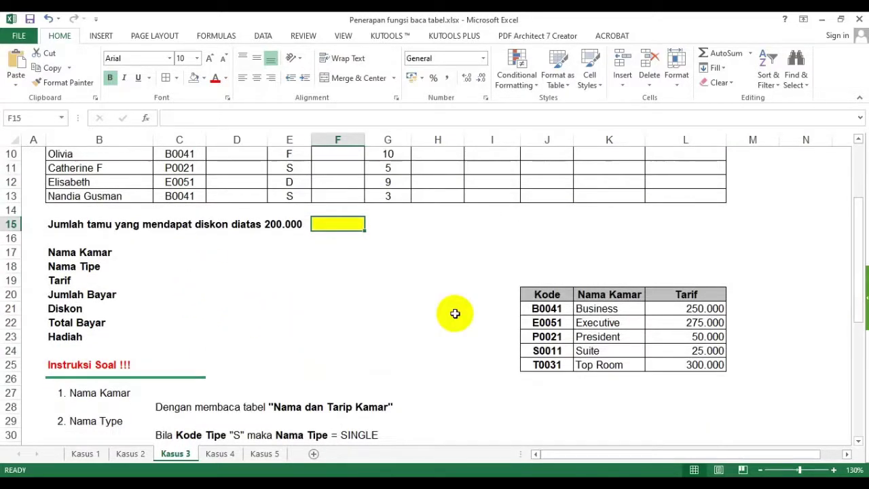
pyautogui.scroll(3, 452, 310)
pyautogui.scroll(-3, 385, 281)
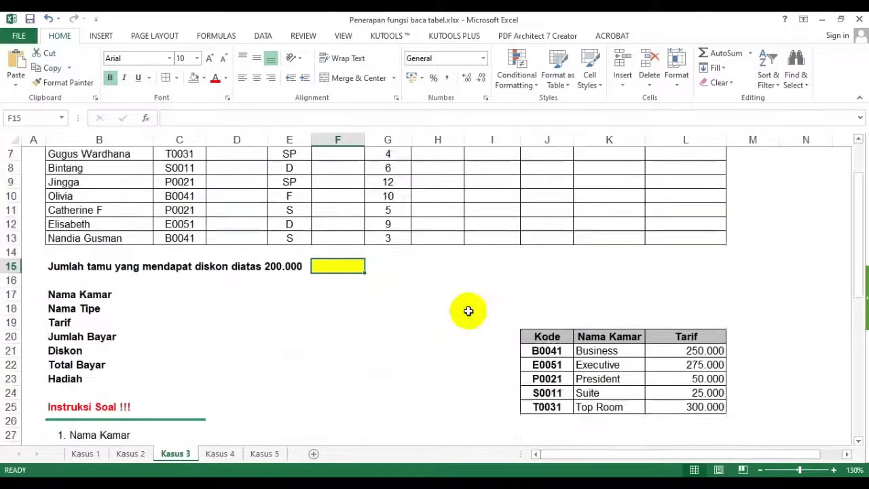
pyautogui.moveTo(547, 294); pyautogui.dragTo(670, 363)
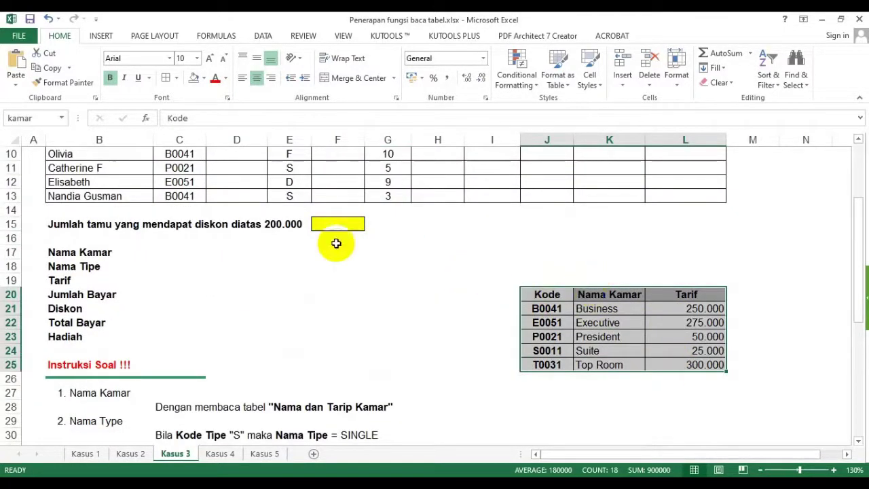
pyautogui.scroll(3, 329, 237)
# Step: Check the reference table's Kode, Nama Kamar and Tarif columns against the Kode Kamar and Nama Kamar columns of the guest table
pyautogui.click(237, 195)
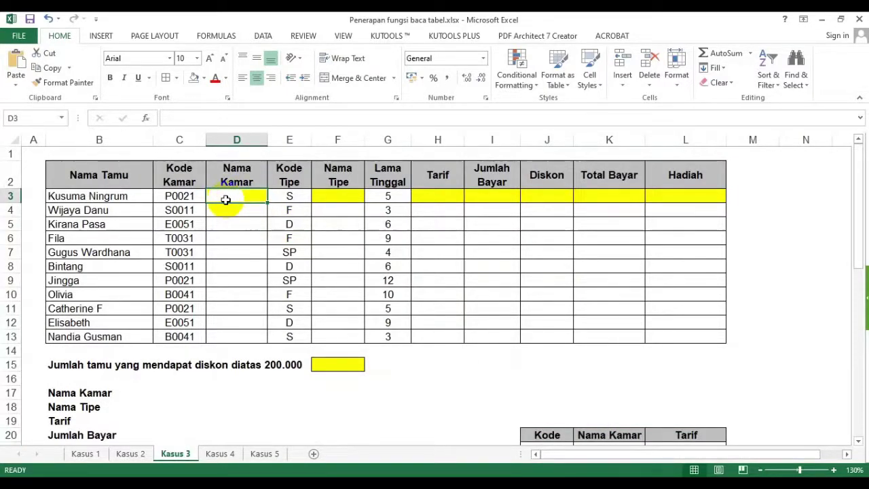
pyautogui.scroll(-2, 563, 252)
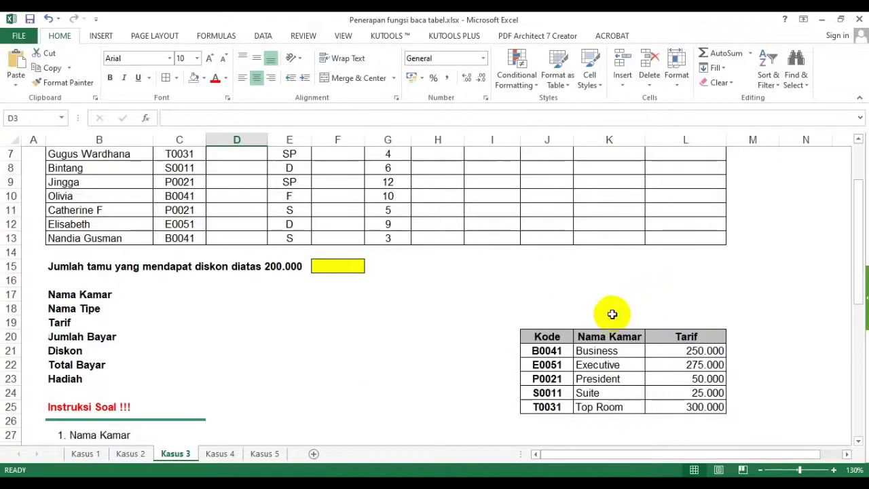
pyautogui.moveTo(549, 333); pyautogui.dragTo(555, 407)
pyautogui.moveTo(608, 336); pyautogui.dragTo(614, 369)
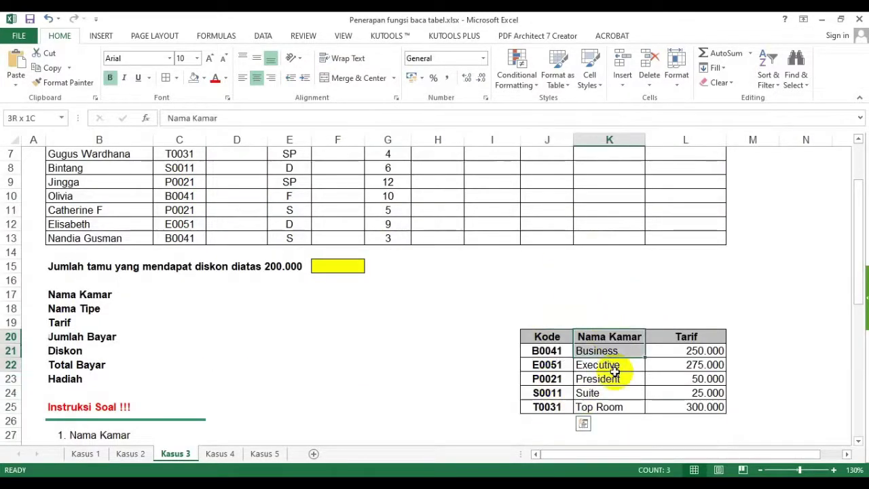
pyautogui.moveTo(685, 336); pyautogui.dragTo(658, 380)
pyautogui.moveTo(614, 336); pyautogui.dragTo(612, 407)
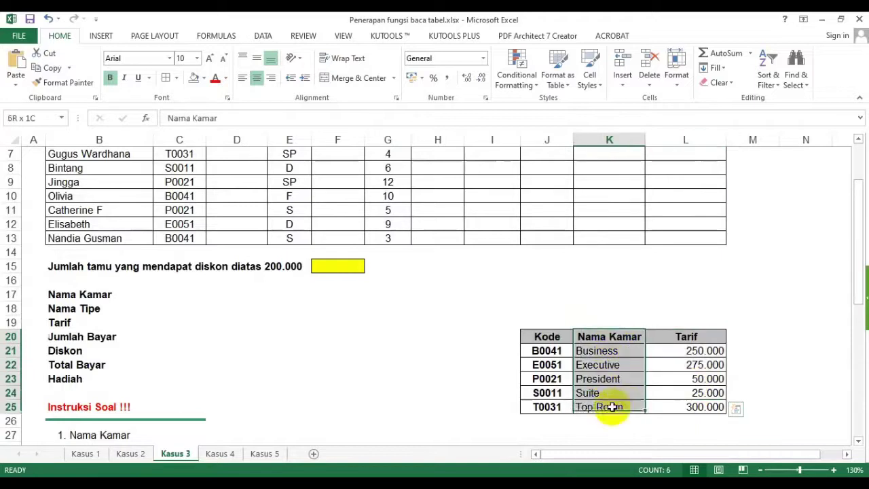
pyautogui.moveTo(686, 336); pyautogui.dragTo(651, 404)
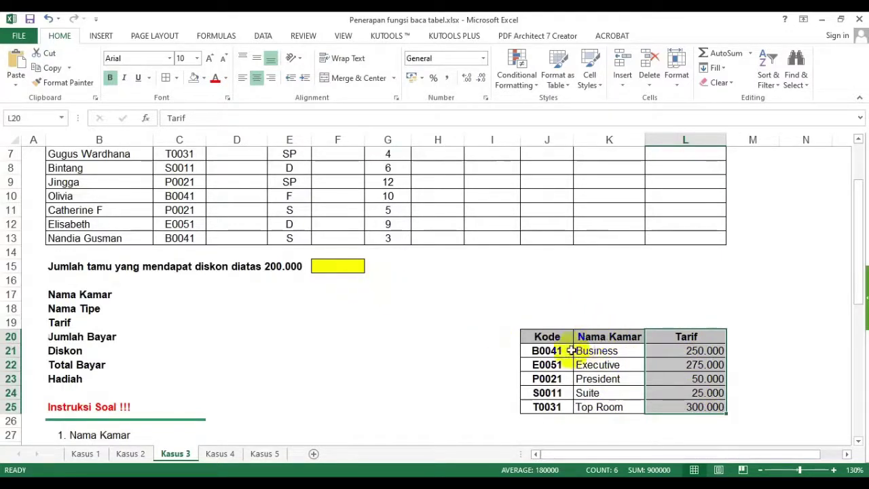
pyautogui.moveTo(548, 338); pyautogui.dragTo(552, 406)
pyautogui.scroll(2, 333, 286)
pyautogui.click(177, 170)
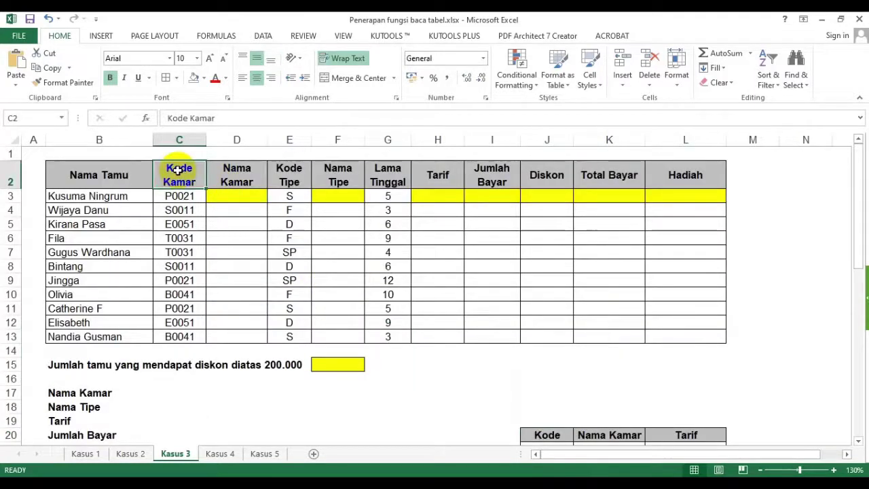
# Step: Begin a VLOOKUP formula in D3 under Nama Kamar, with C3 as the lookup value
pyautogui.click(239, 194)
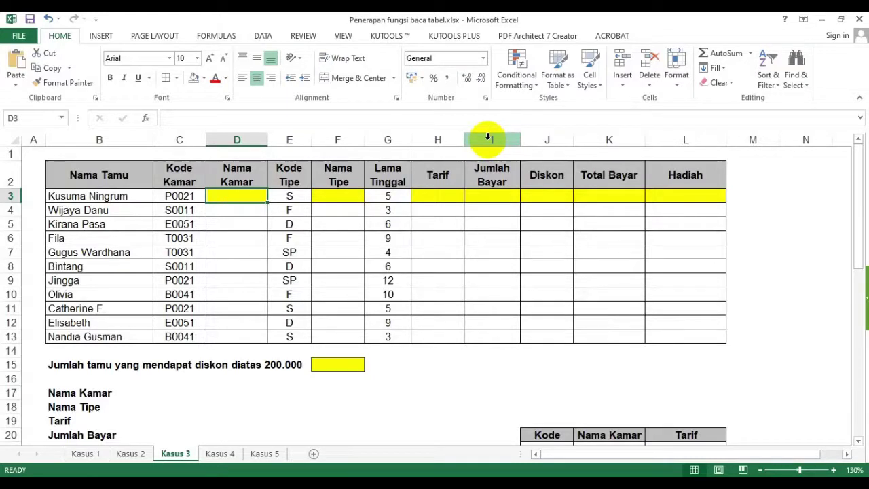
pyautogui.write('=')
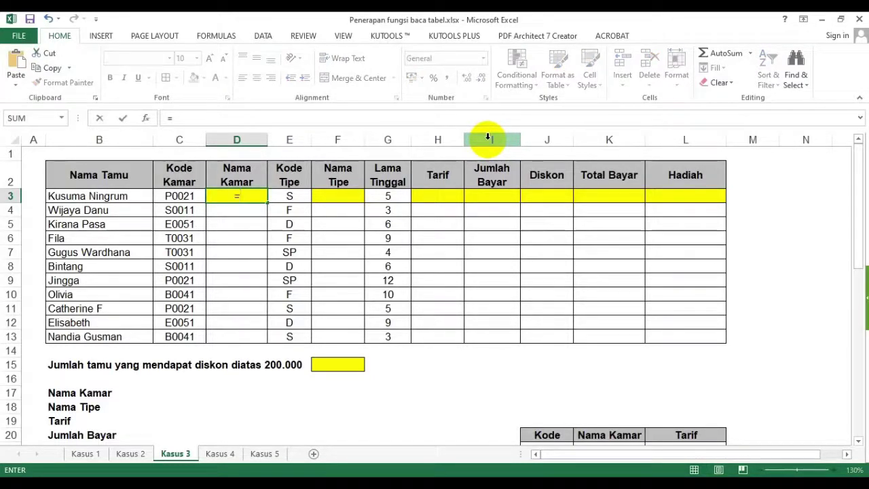
pyautogui.write('vlookup')
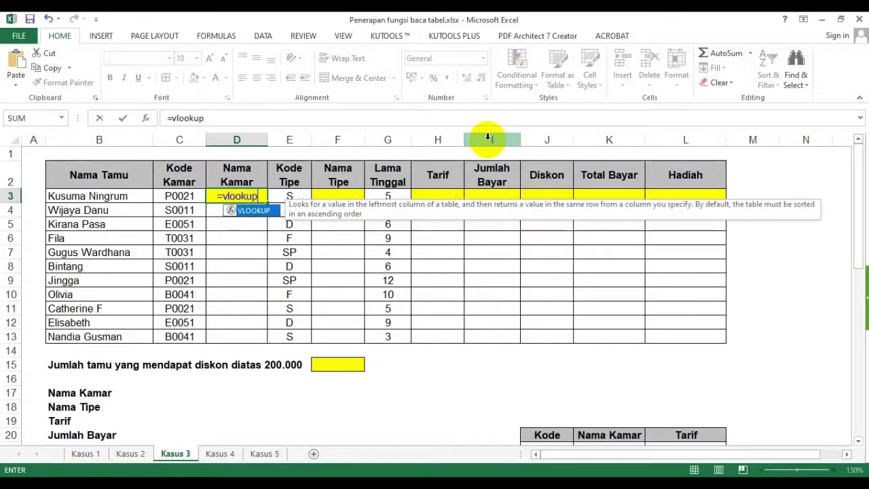
pyautogui.write('(')
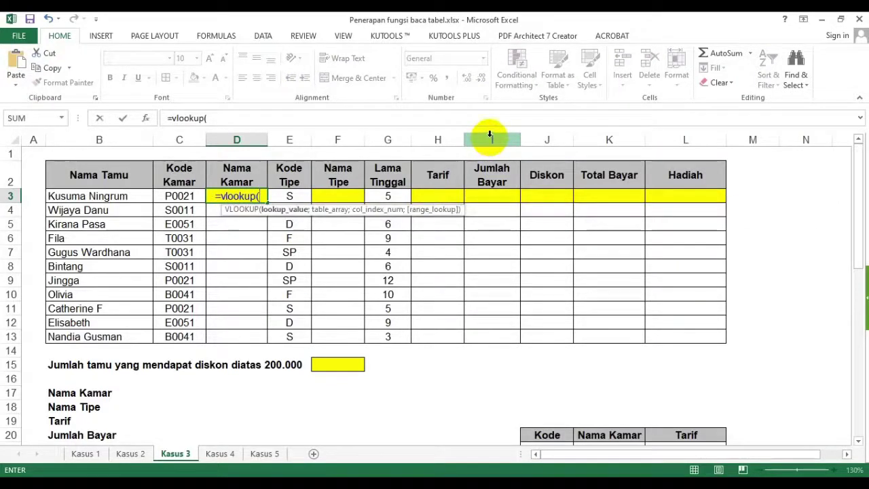
pyautogui.click(174, 195)
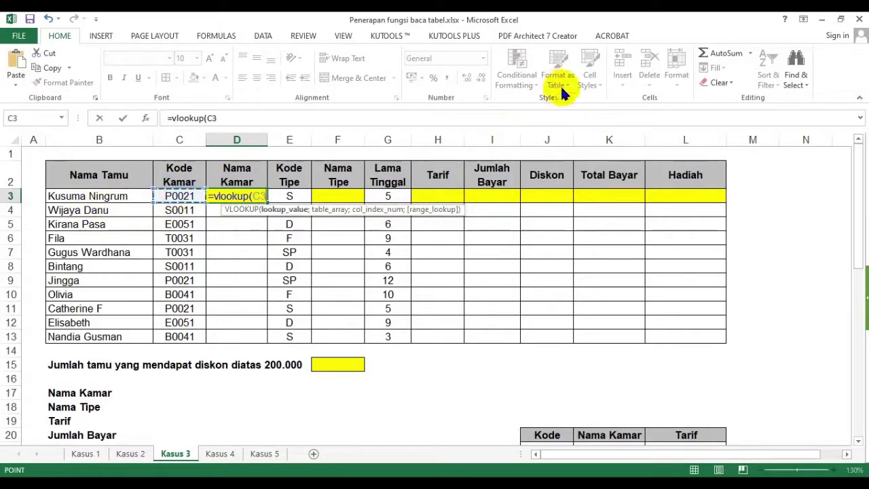
pyautogui.write(';')
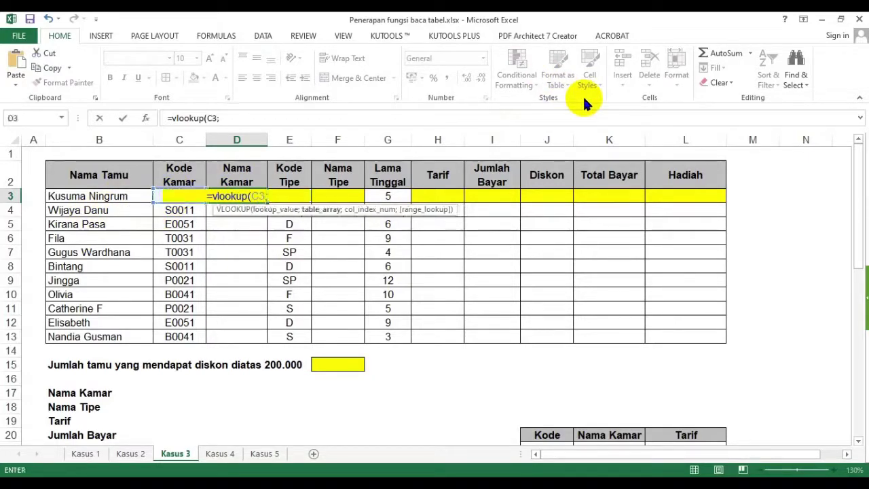
# Step: Set the VLOOKUP's table array to the room table without its header, as the absolute range $J$21:$L$25
pyautogui.scroll(-1, 531, 335)
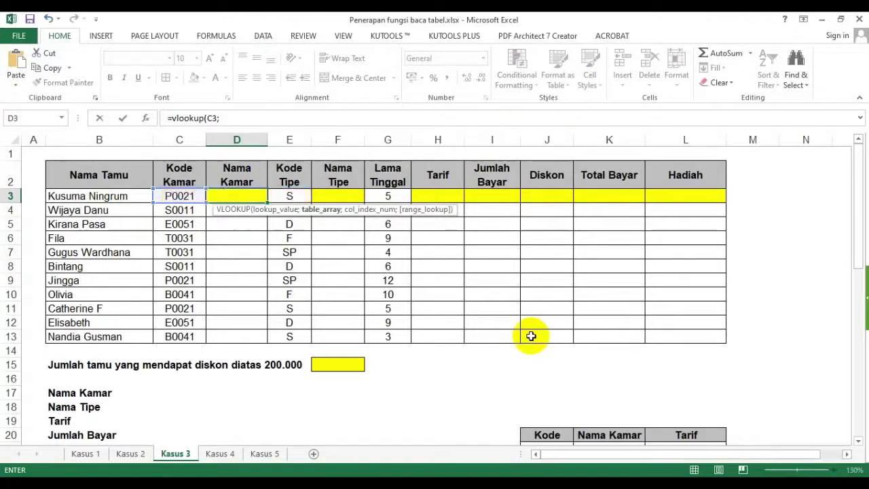
pyautogui.scroll(-2, 529, 335)
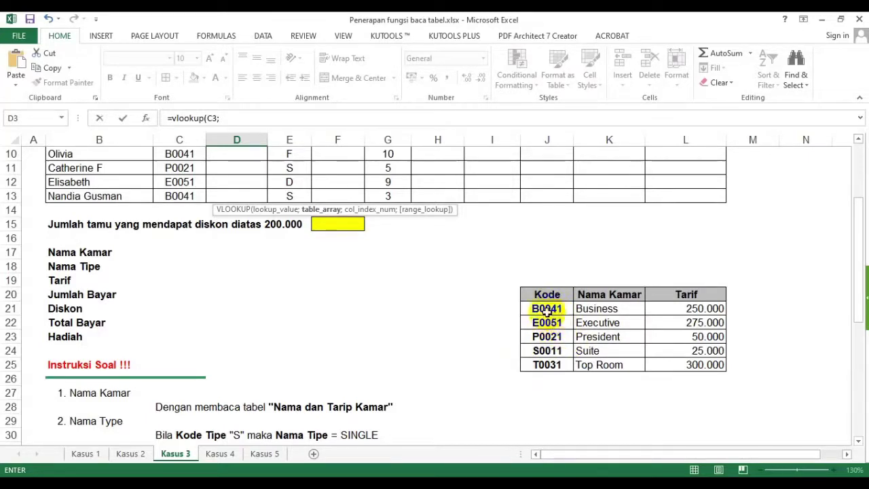
pyautogui.moveTo(546, 308); pyautogui.dragTo(689, 373)
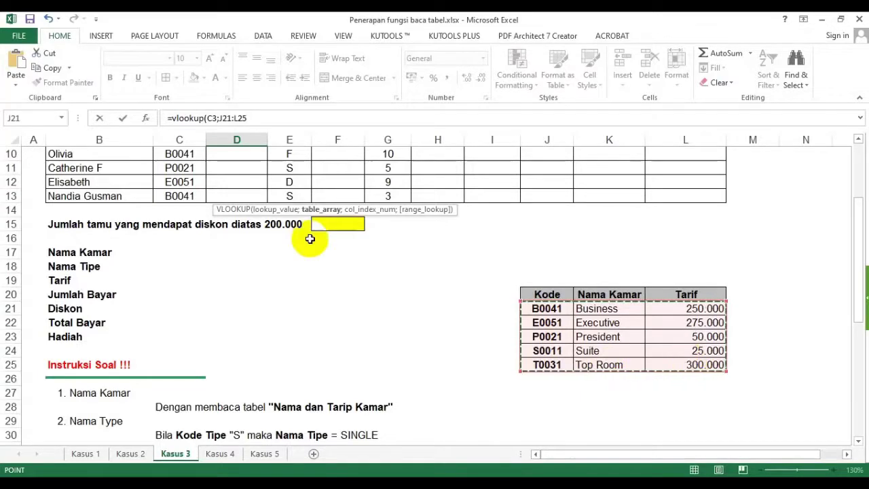
pyautogui.press('F4')
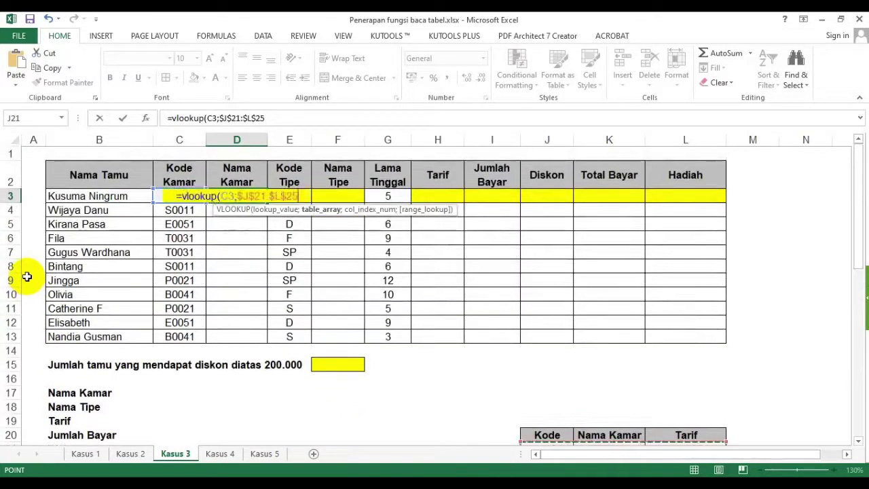
# Step: Complete the D3 VLOOKUP with column index 2 and FALSE for an exact match
pyautogui.write(';')
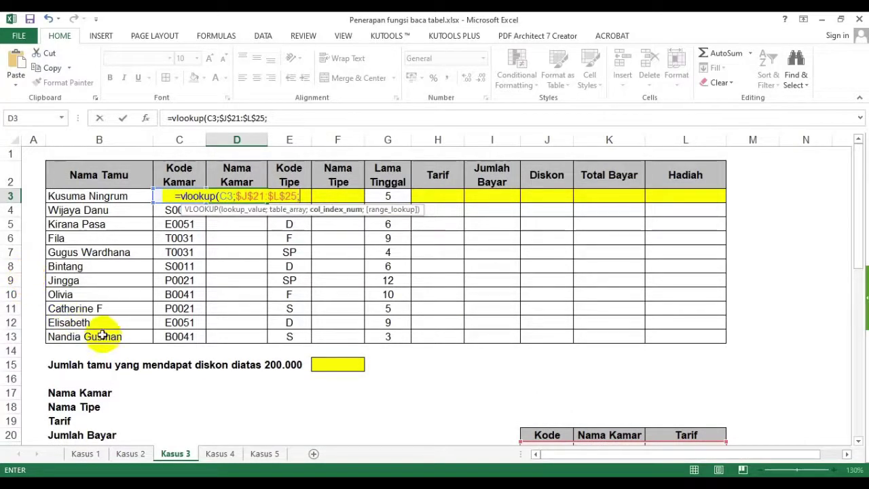
pyautogui.scroll(-1, 339, 366)
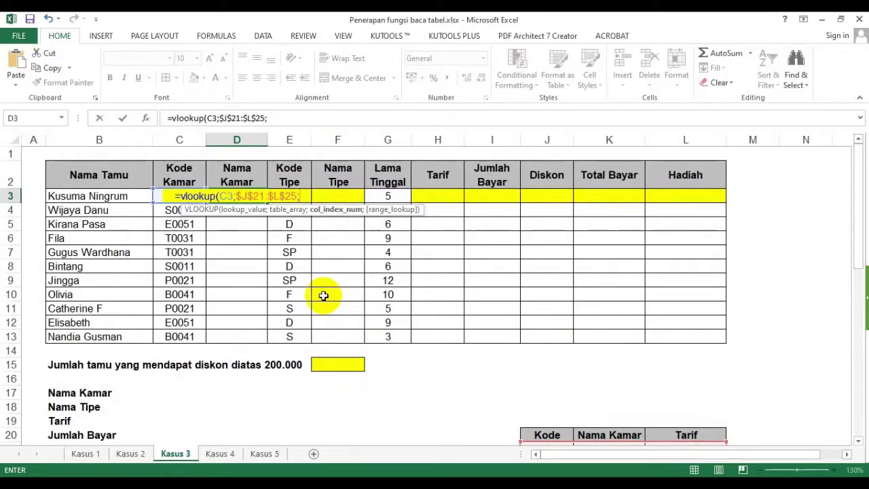
pyautogui.write('2')
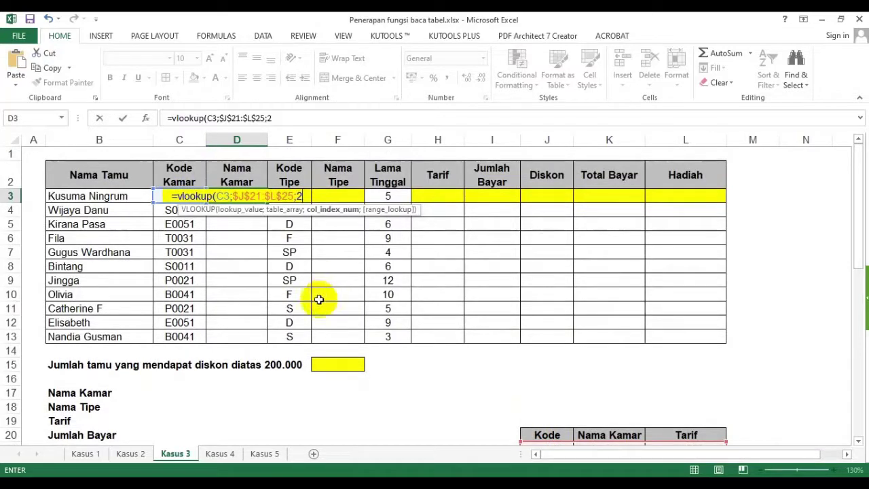
pyautogui.write(';')
pyautogui.write('fa')
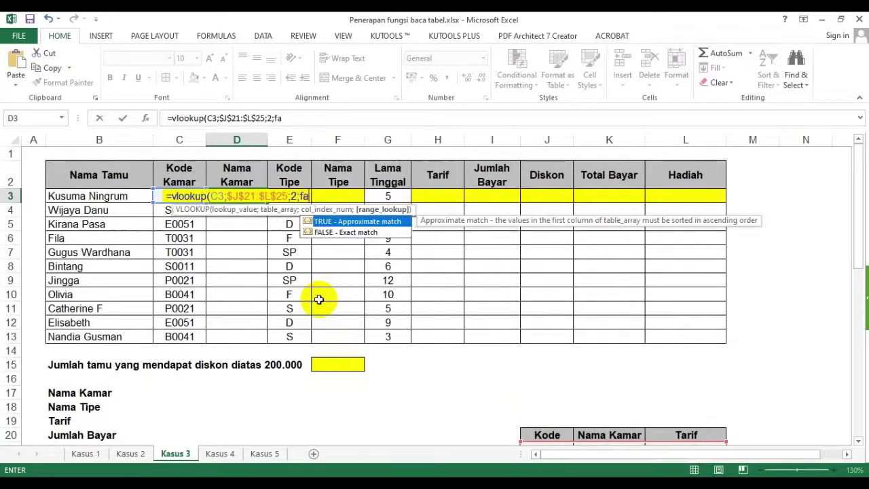
pyautogui.write('lse)')
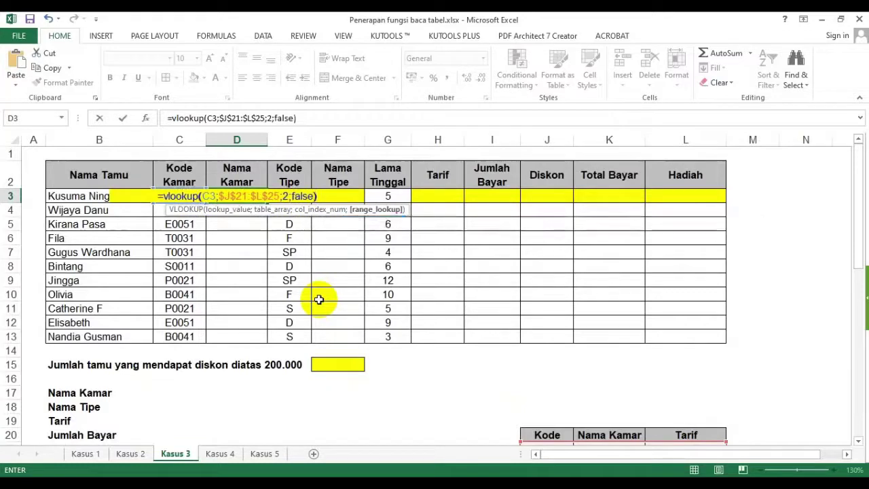
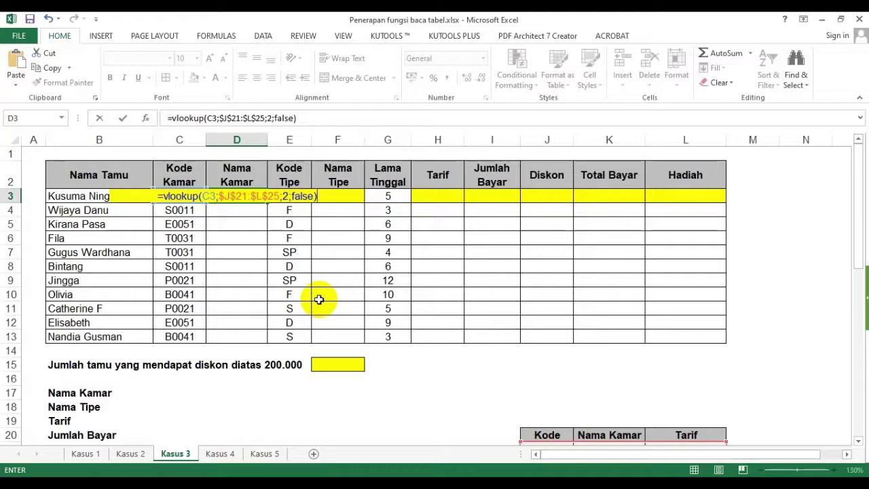
pyautogui.press('Return')
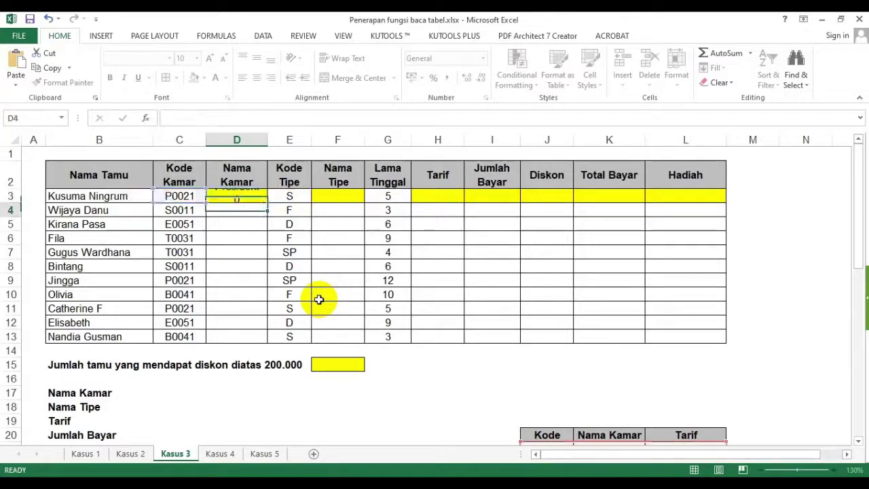
# Step: Copy the Nama Kamar formula from D3 down through D13 for all guests
pyautogui.click(241, 194)
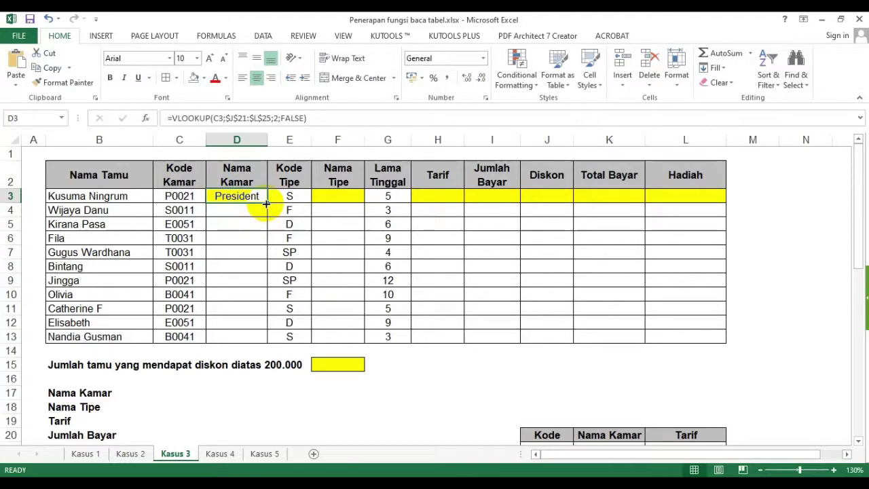
pyautogui.scroll(-2, 271, 224)
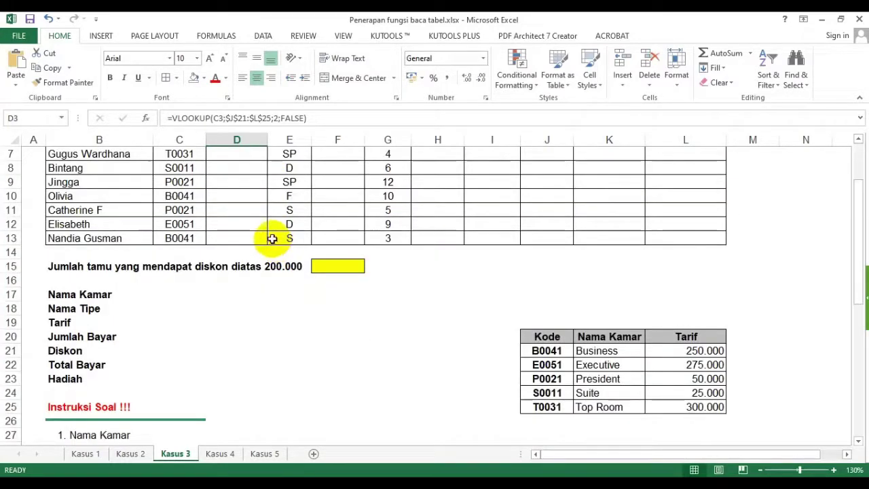
pyautogui.scroll(2, 235, 219)
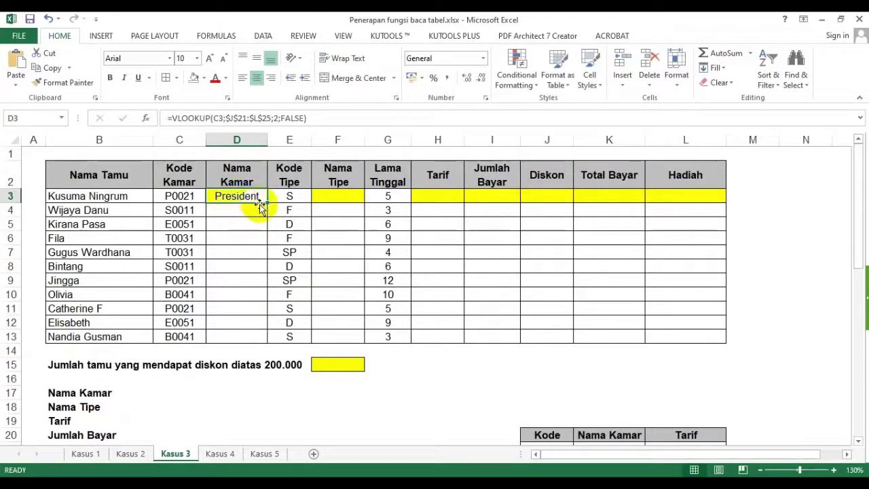
pyautogui.moveTo(267, 203); pyautogui.dragTo(259, 335)
pyautogui.click(333, 252)
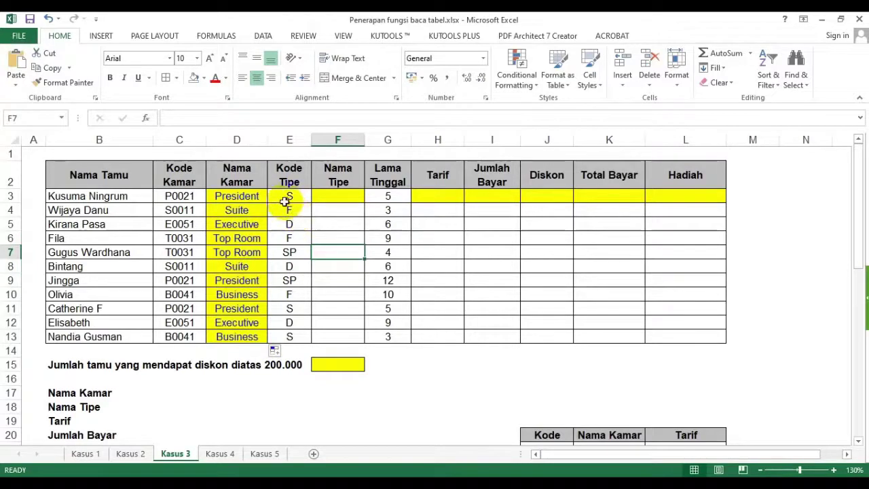
# Step: Record D3's VLOOKUP formula as plain text in C17, beside the Nama Kamar label below the table
pyautogui.click(250, 196)
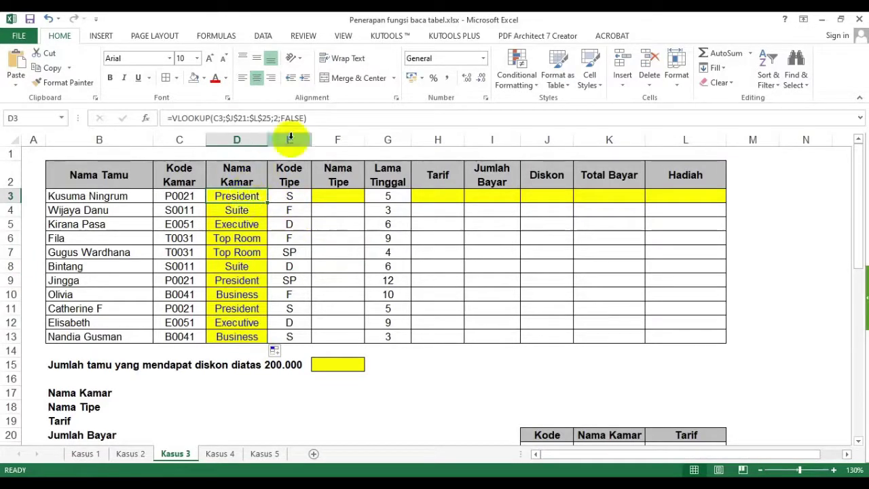
pyautogui.moveTo(333, 119); pyautogui.dragTo(148, 119)
pyautogui.hotkey('ctrl', 'c')
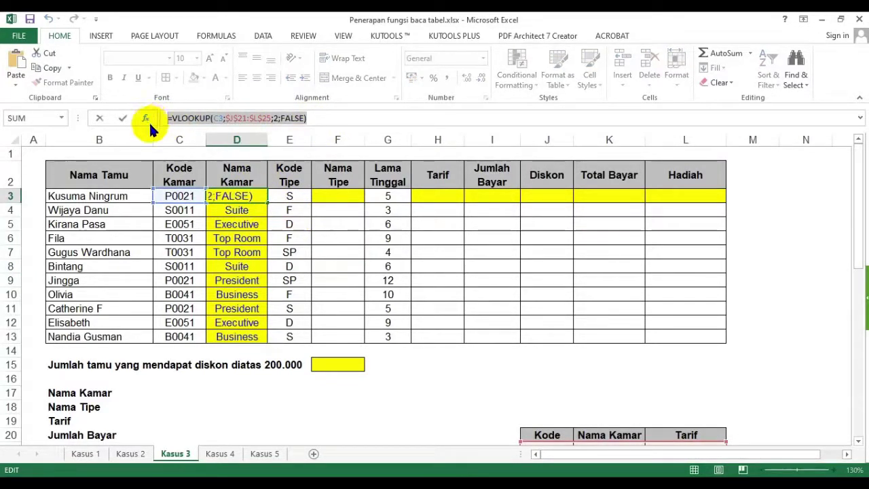
pyautogui.press('Escape')
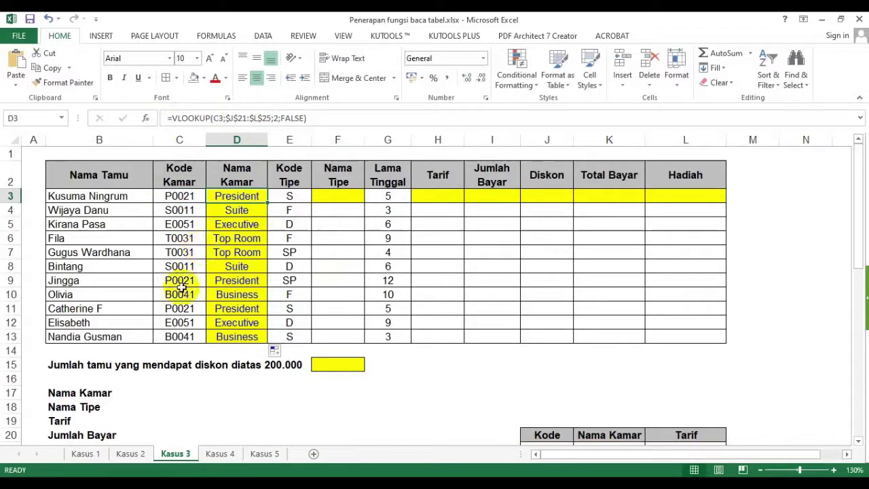
pyautogui.click(173, 390)
pyautogui.write("'")
pyautogui.hotkey('ctrl', 'v')
pyautogui.press('Return')
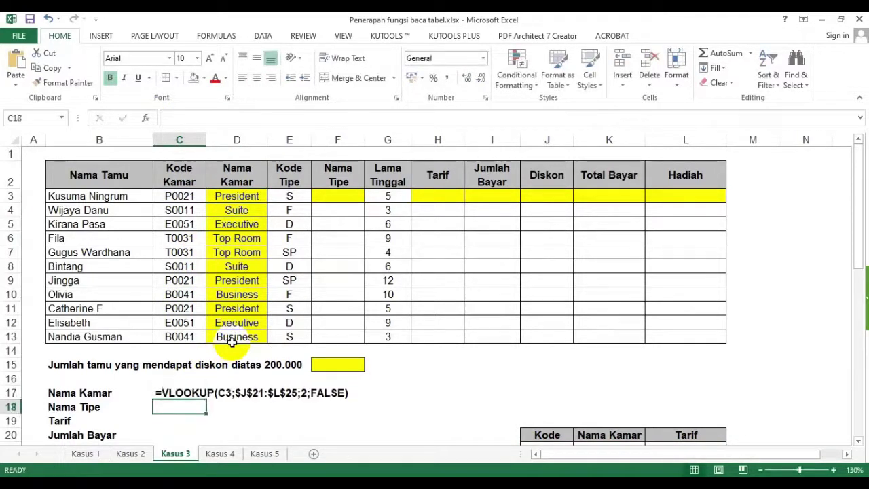
# Step: Colour the documented Nama Kamar formula text in C17 red
pyautogui.click(166, 393)
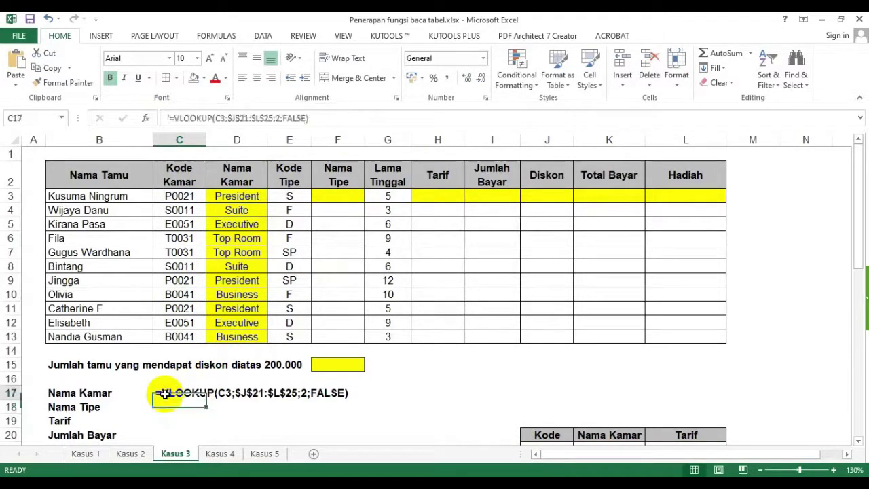
pyautogui.click(214, 78)
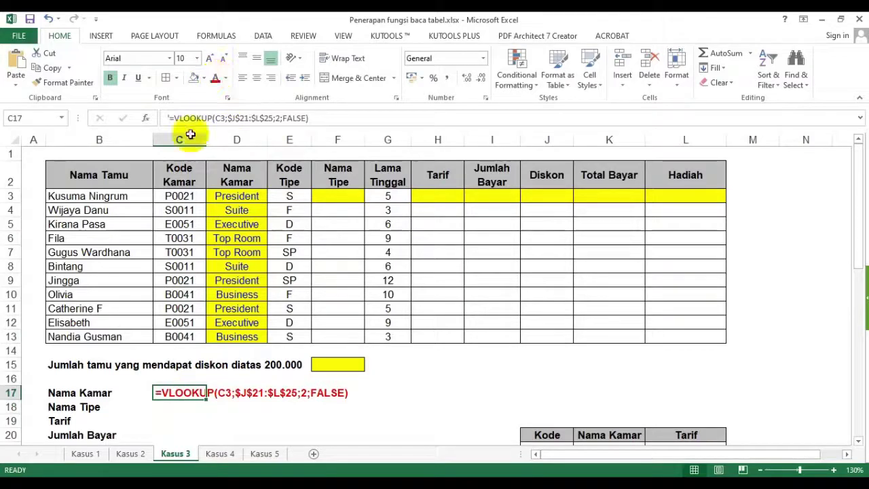
pyautogui.click(234, 309)
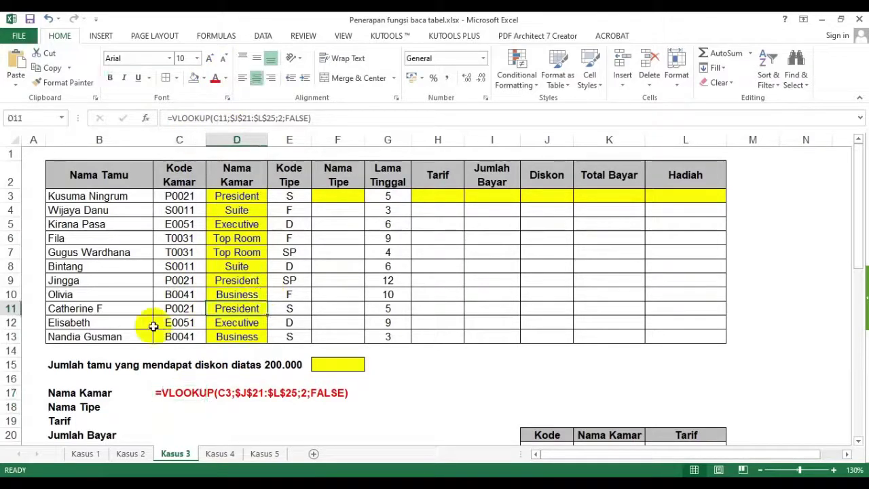
# Step: Examine the Nama Type rules in C30:C33 of the instructions and compare them with the guest table's Kode Tipe column
pyautogui.click(337, 196)
pyautogui.scroll(-6, 343, 344)
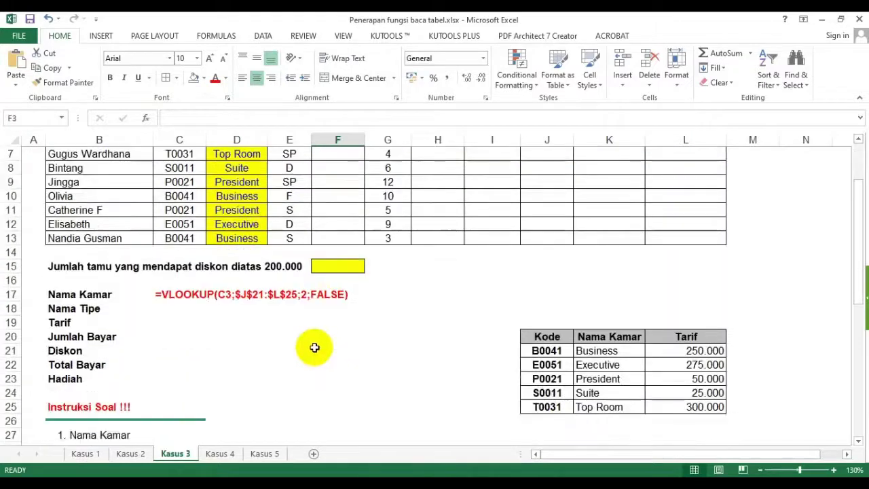
pyautogui.moveTo(170, 306); pyautogui.dragTo(344, 349)
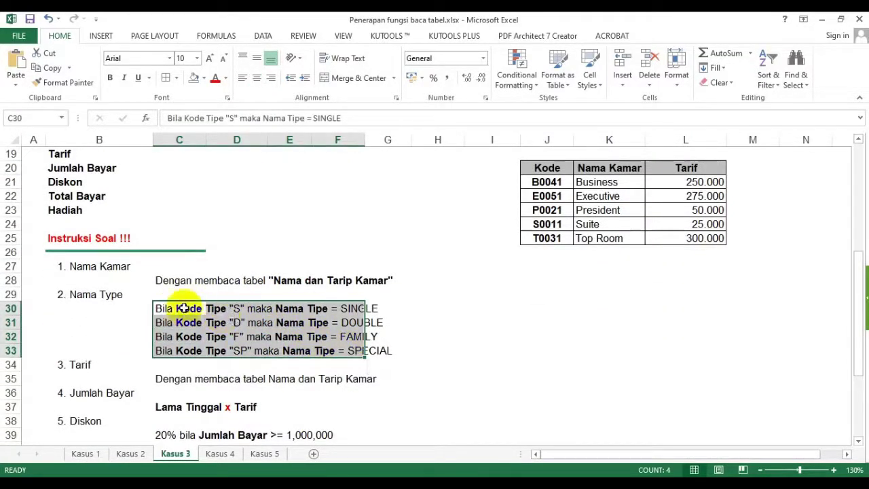
pyautogui.moveTo(165, 310); pyautogui.dragTo(372, 350)
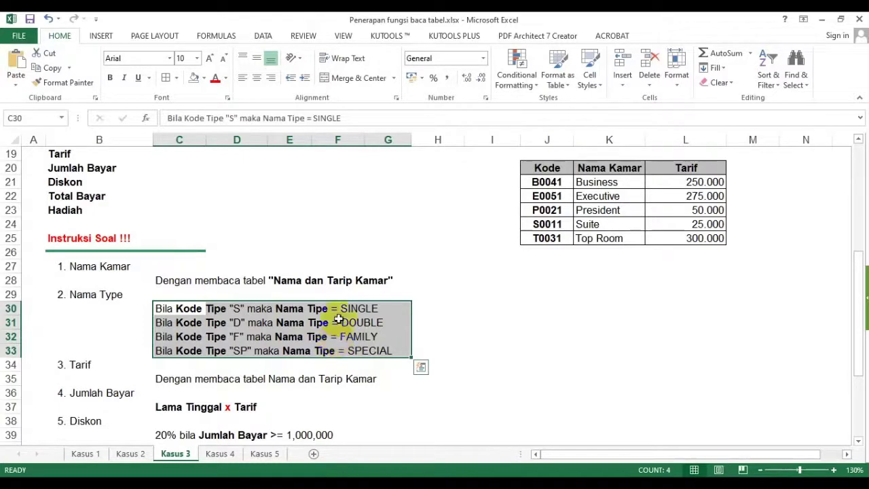
pyautogui.click(169, 308)
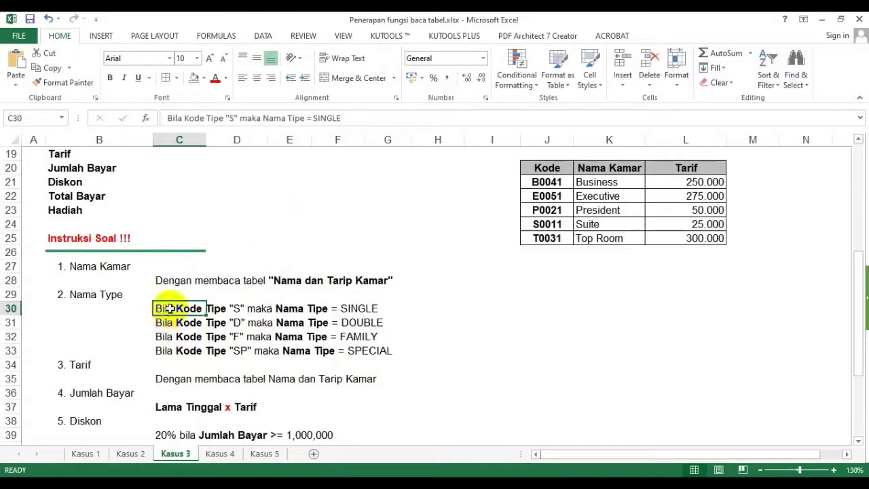
pyautogui.moveTo(165, 307); pyautogui.dragTo(312, 336)
pyautogui.moveTo(167, 306); pyautogui.dragTo(333, 346)
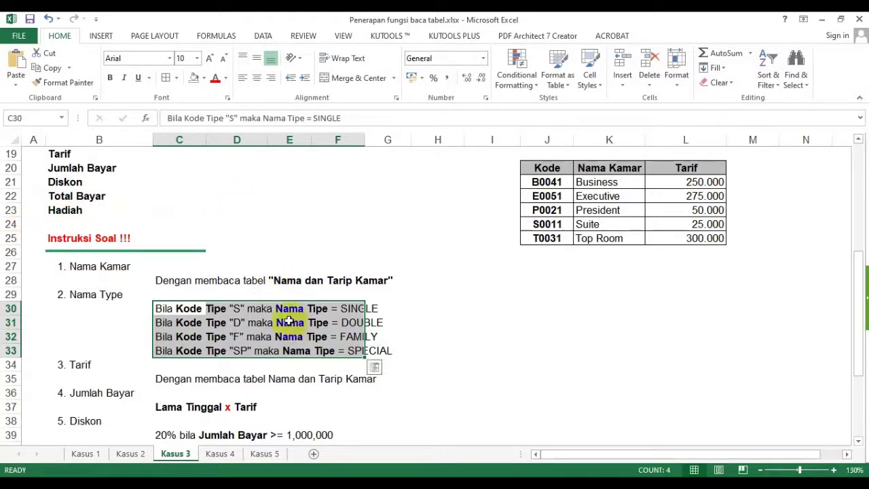
pyautogui.click(229, 310)
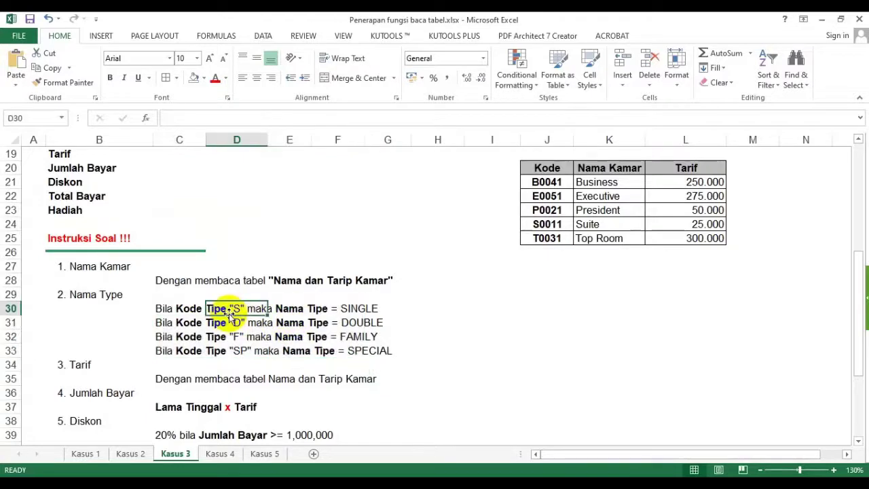
pyautogui.click(223, 324)
pyautogui.click(219, 335)
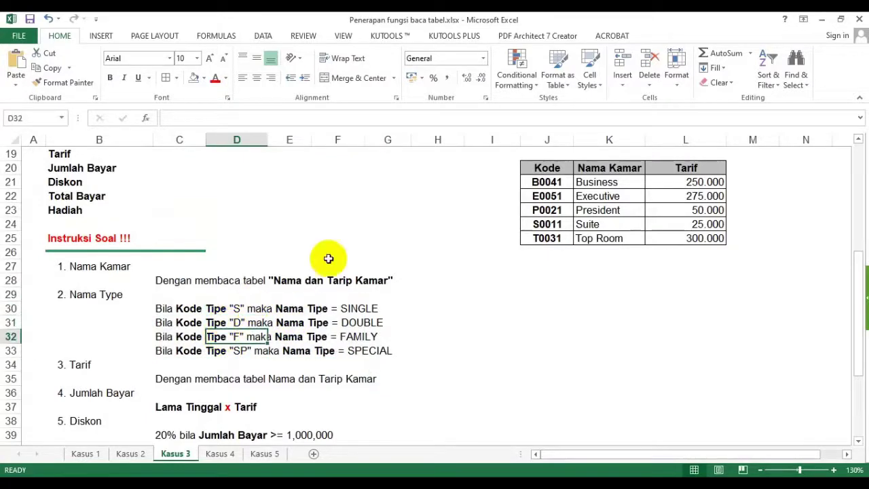
pyautogui.scroll(6, 336, 253)
pyautogui.moveTo(289, 196); pyautogui.dragTo(291, 268)
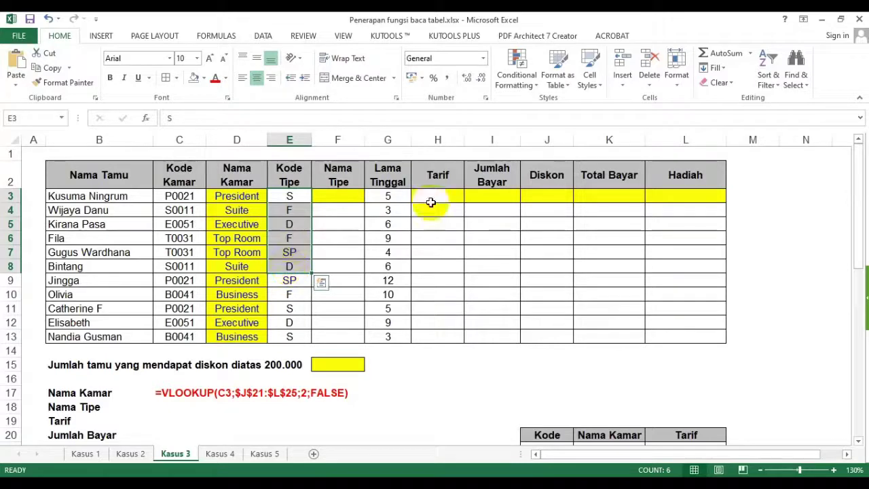
pyautogui.click(440, 236)
# Step: Split the window into two stacked panes below row 13, with the Nama Type rules from row 29 in the lower pane
pyautogui.click(337, 196)
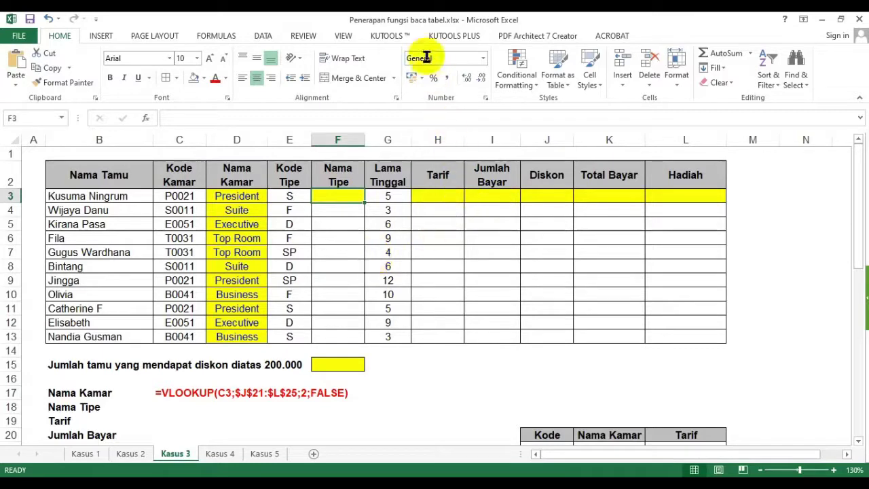
pyautogui.click(343, 36)
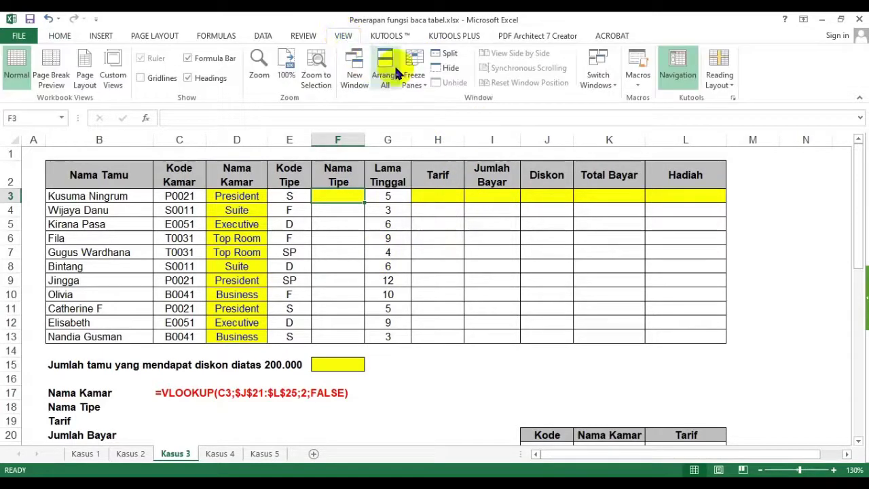
pyautogui.click(443, 53)
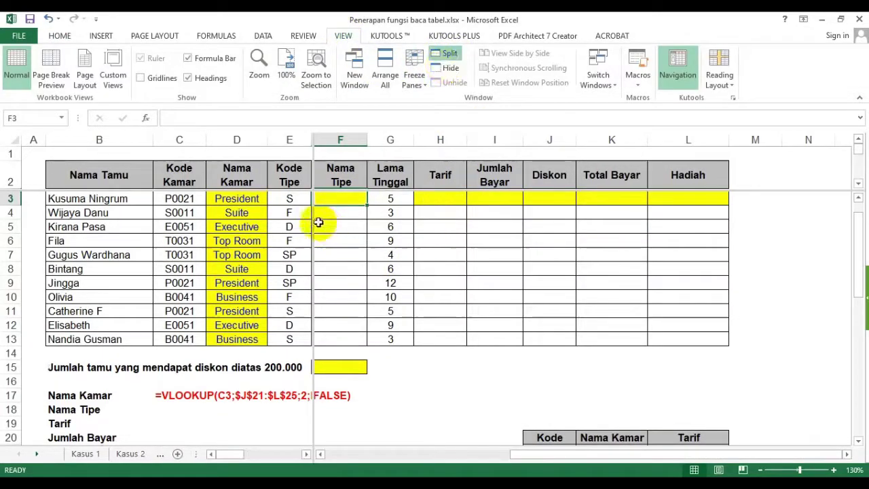
pyautogui.doubleClick(314, 157)
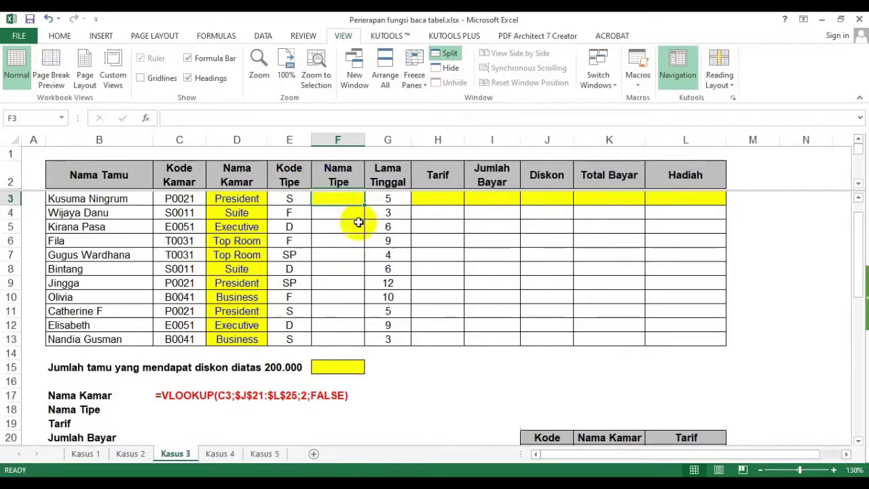
pyautogui.moveTo(385, 192); pyautogui.dragTo(442, 332)
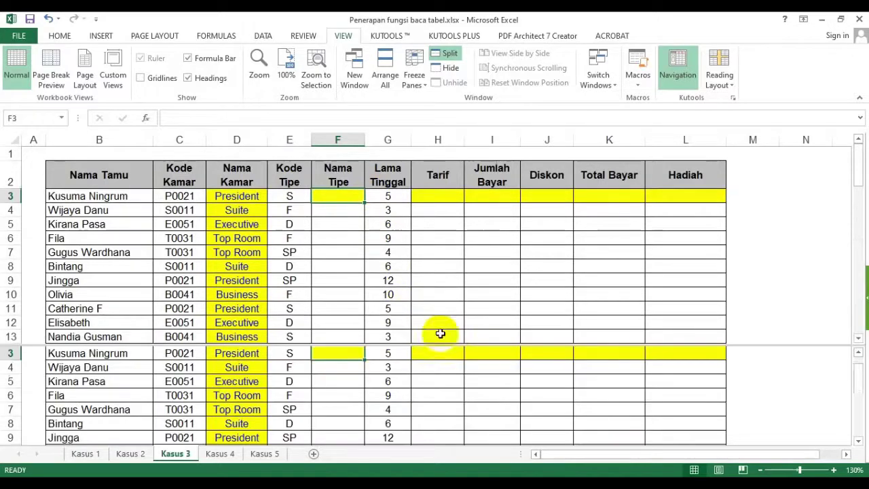
pyautogui.moveTo(858, 441); pyautogui.dragTo(858, 441)
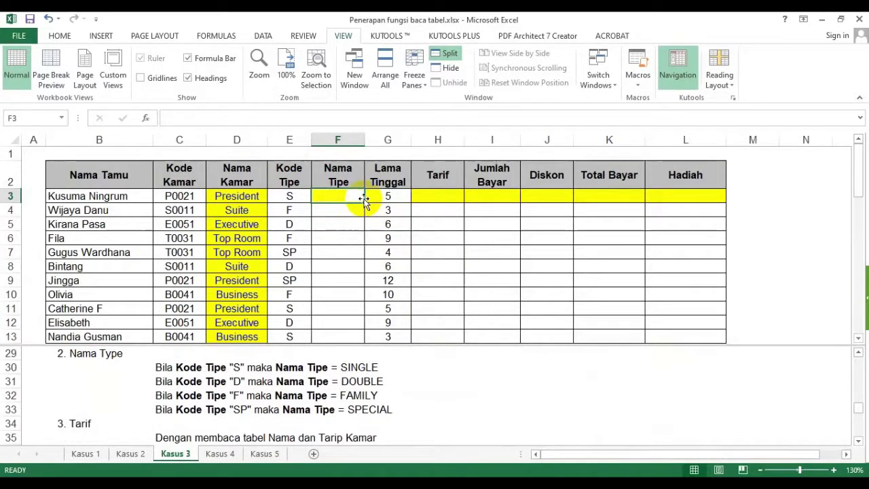
# Step: Begin F3's Nama Tipe formula with an IF that returns "Single" when Kode Tipe in E3 equals "S"
pyautogui.write('=if(')
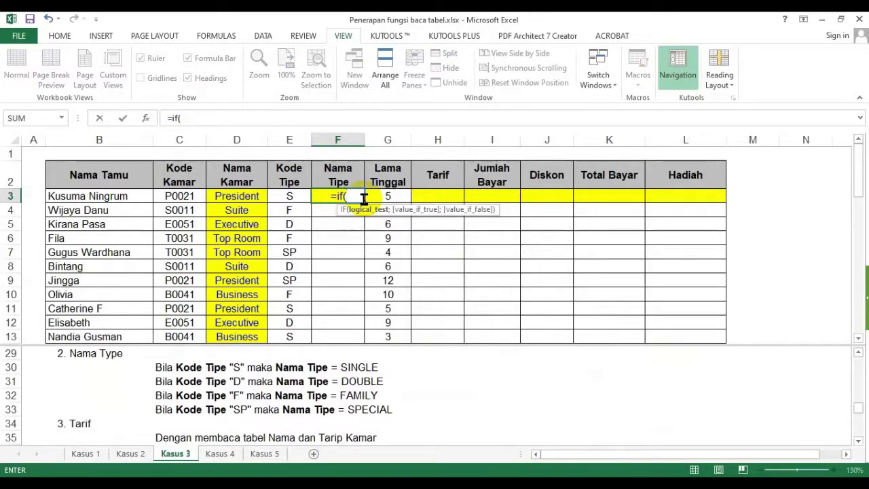
pyautogui.click(289, 197)
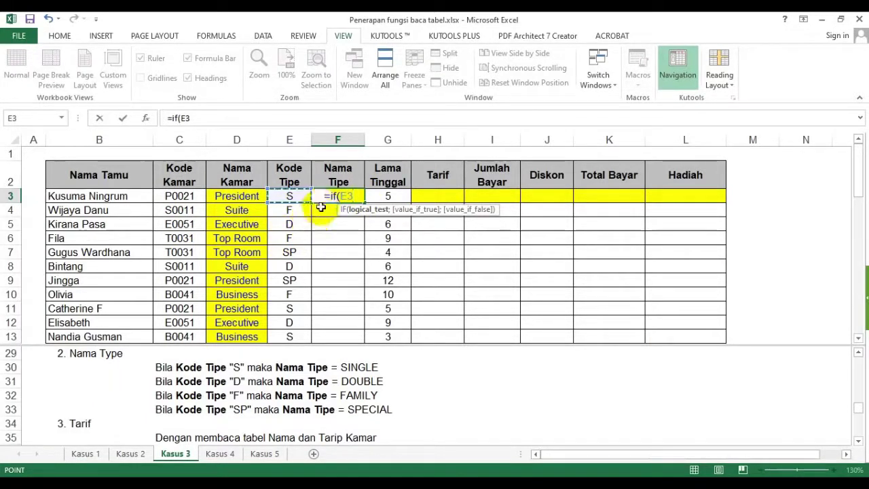
pyautogui.write('="S')
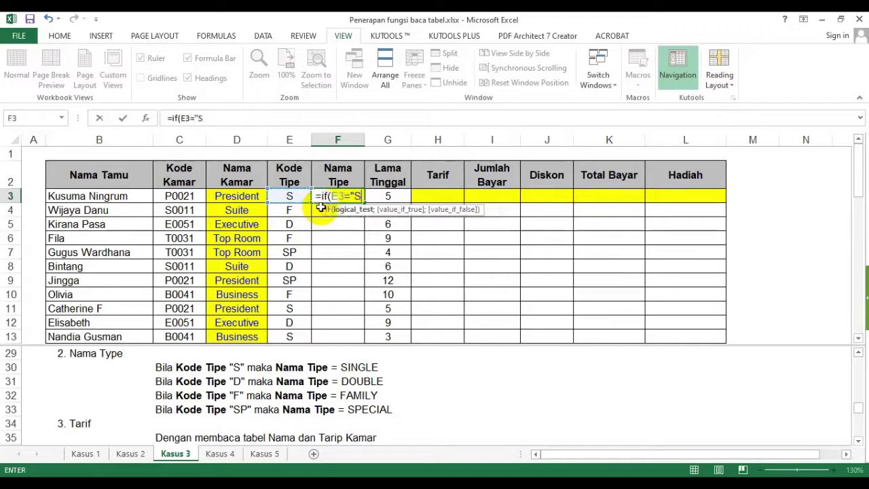
pyautogui.write('";')
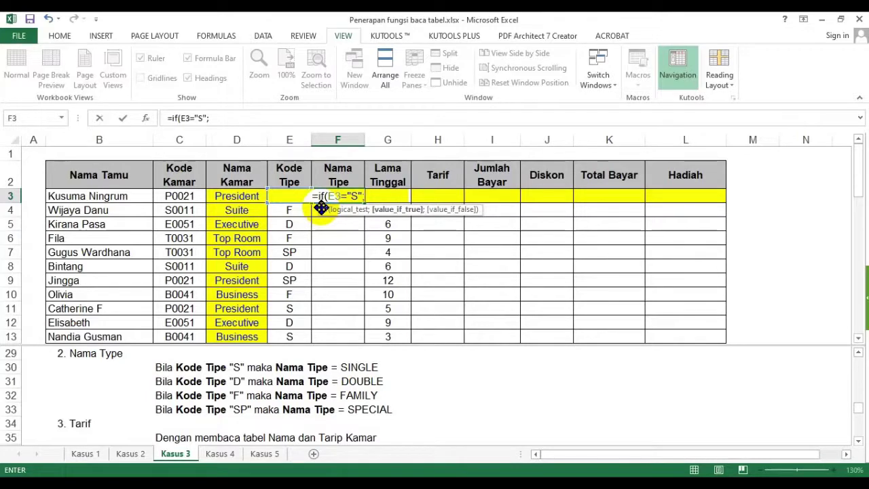
pyautogui.write('"Single')
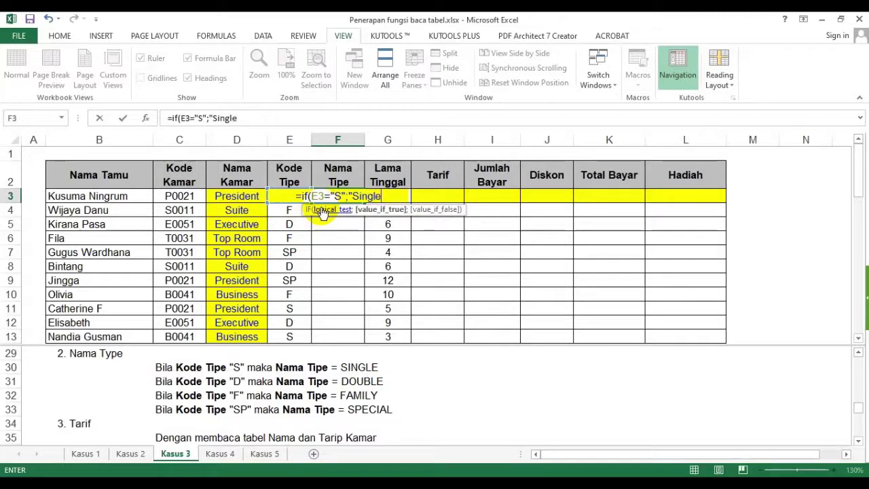
pyautogui.write('"')
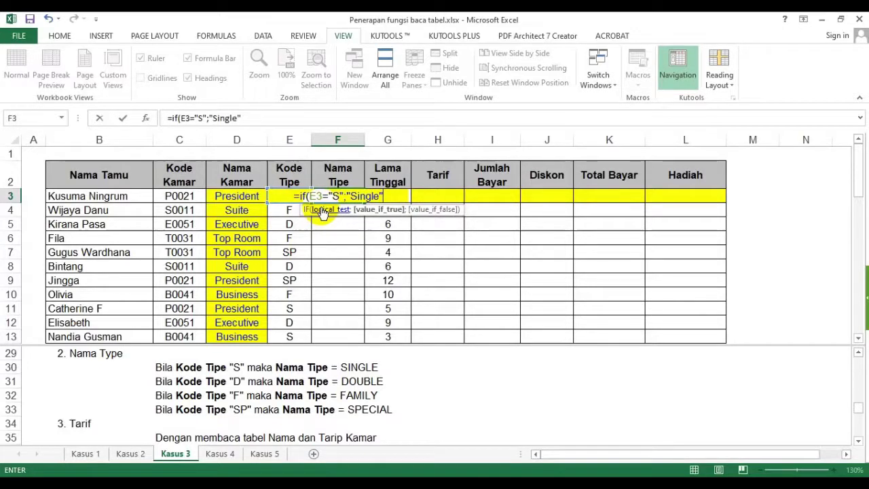
# Step: Nest a second IF in F3's formula as the false branch, returning "Double" when E3 equals "D"
pyautogui.write(';if(')
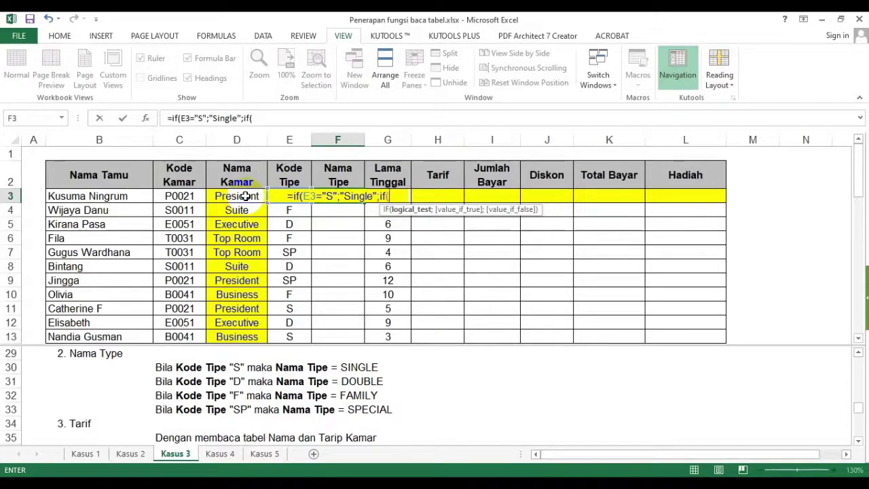
pyautogui.press('Left')
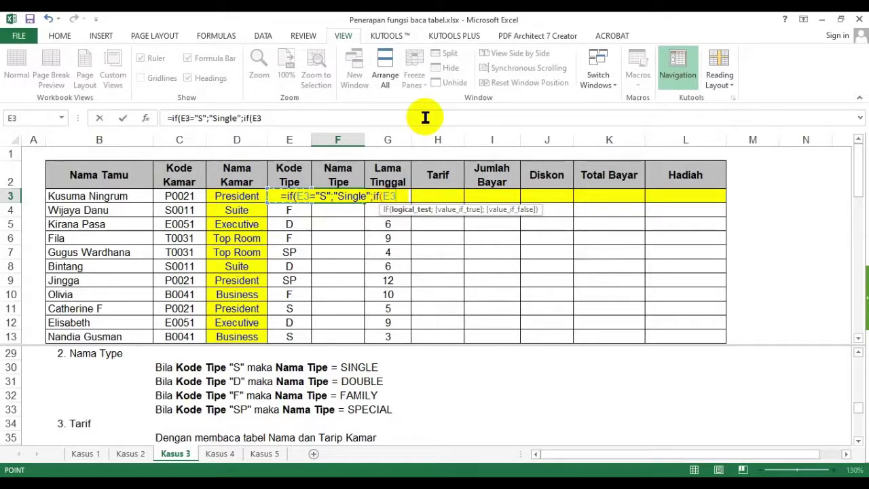
pyautogui.write('="D"')
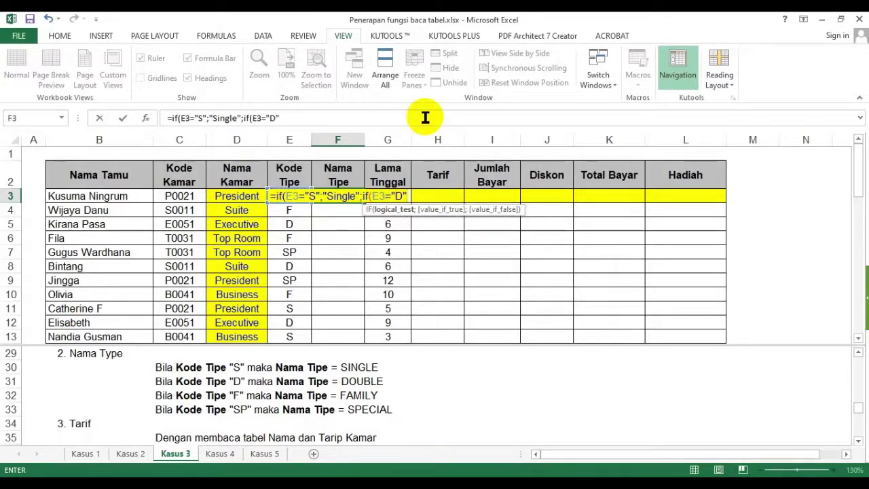
pyautogui.write(';"D')
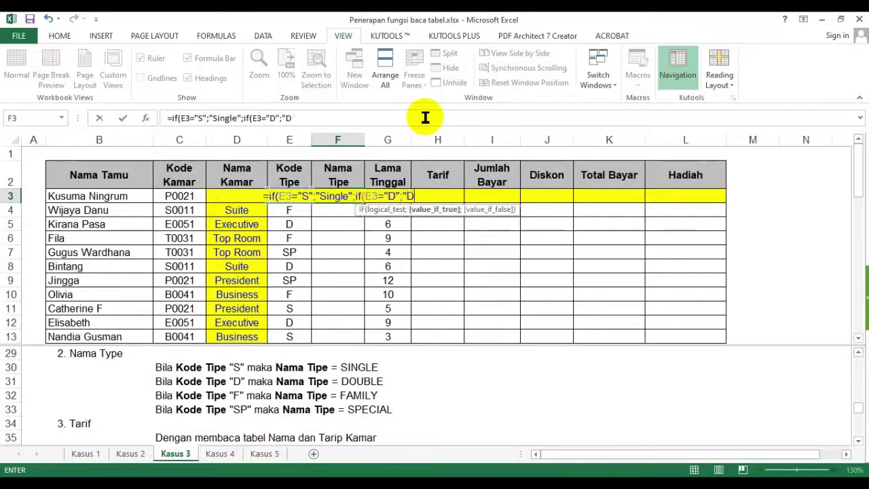
pyautogui.write('ouble";')
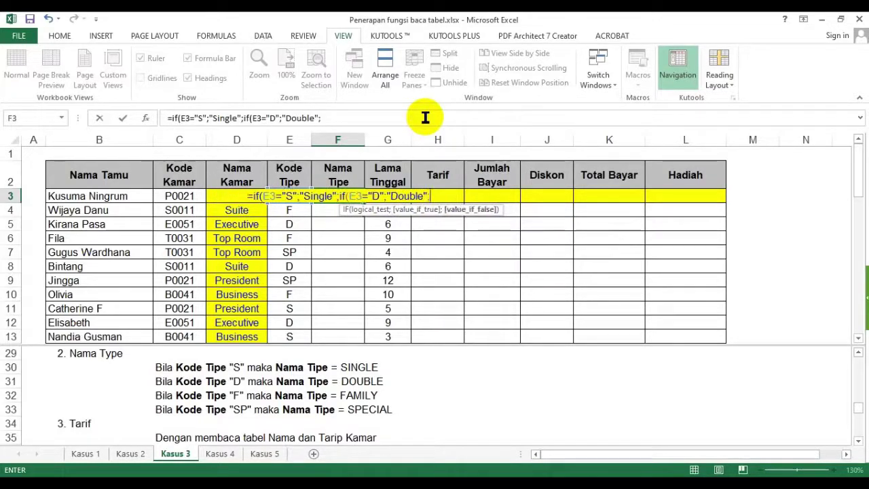
# Step: Nest a third IF in F3's formula, returning "Family" when E3 equals "F"
pyautogui.write('o')
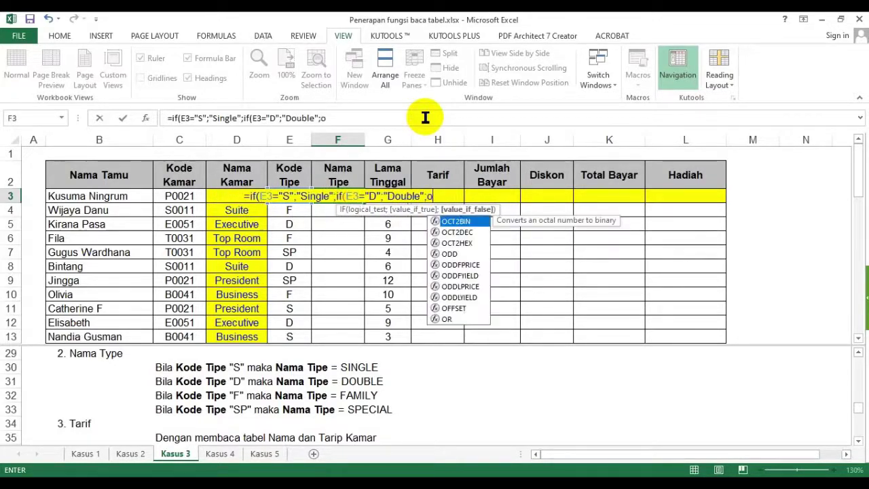
pyautogui.press('BackSpace')
pyautogui.write('if(')
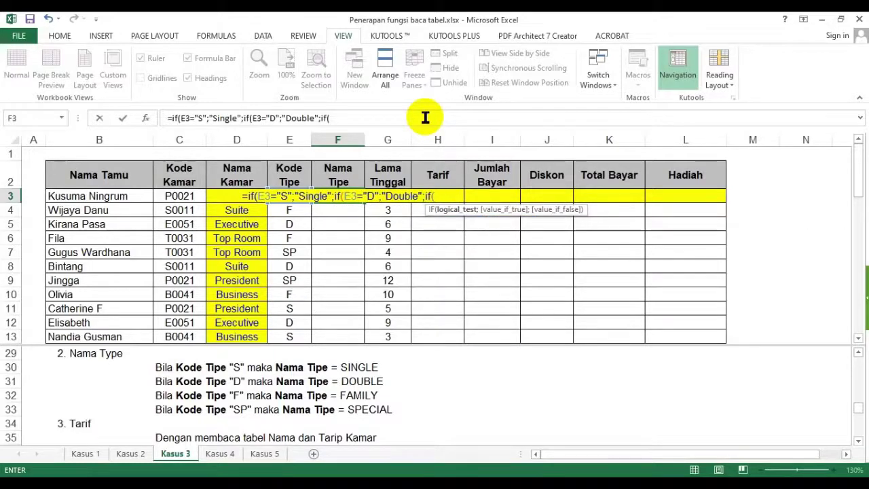
pyautogui.click(290, 212)
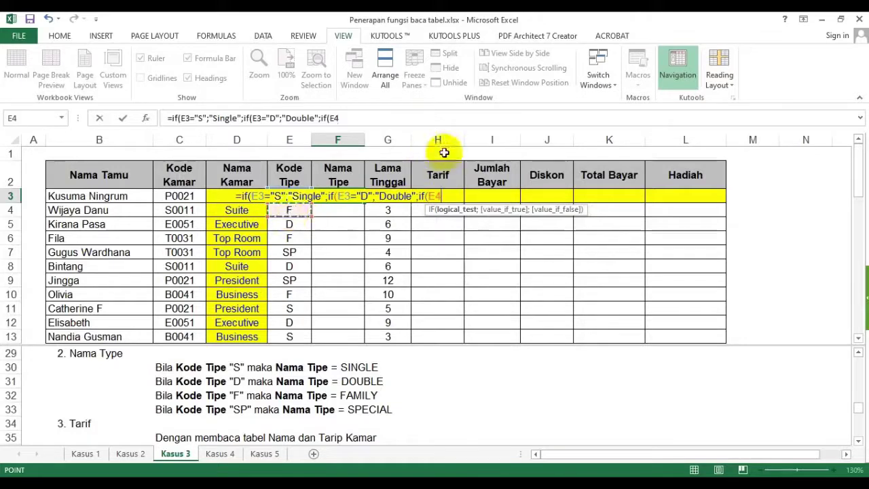
pyautogui.press('Up')
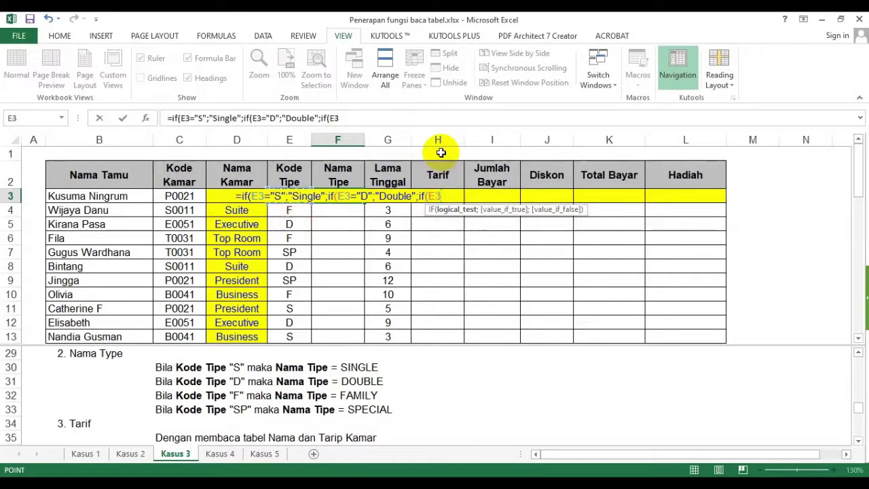
pyautogui.write('="')
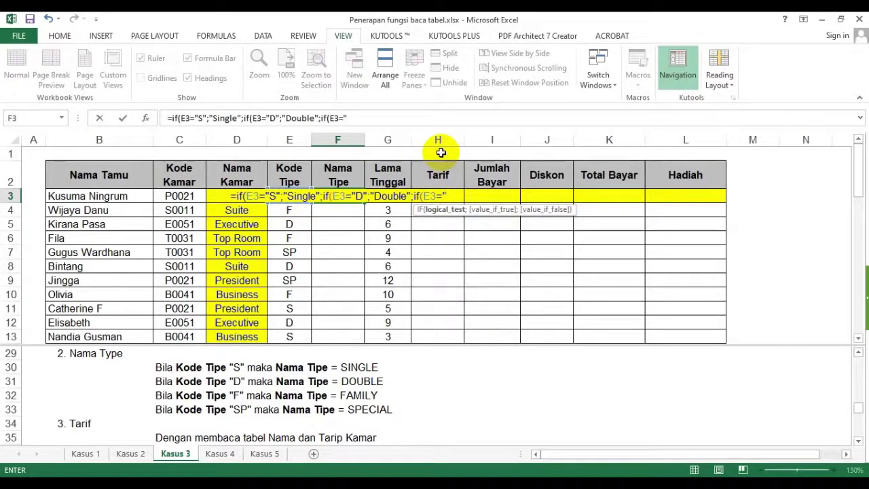
pyautogui.write('F";"F')
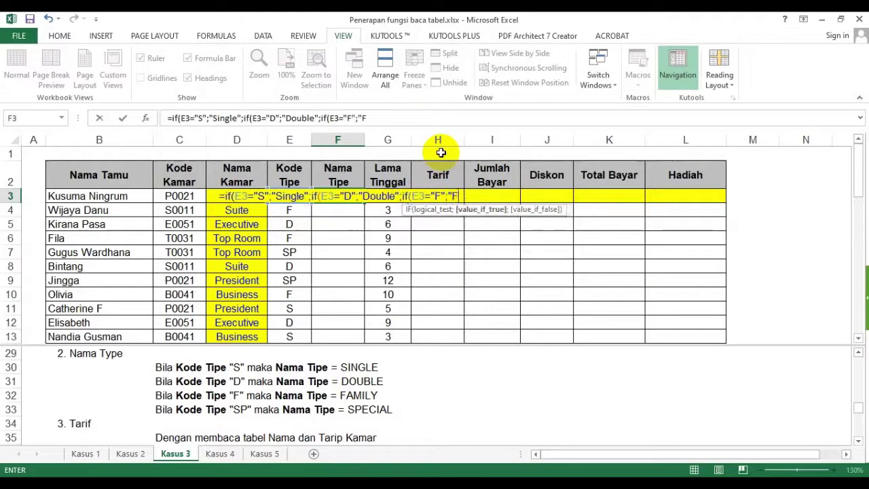
pyautogui.write('amily"')
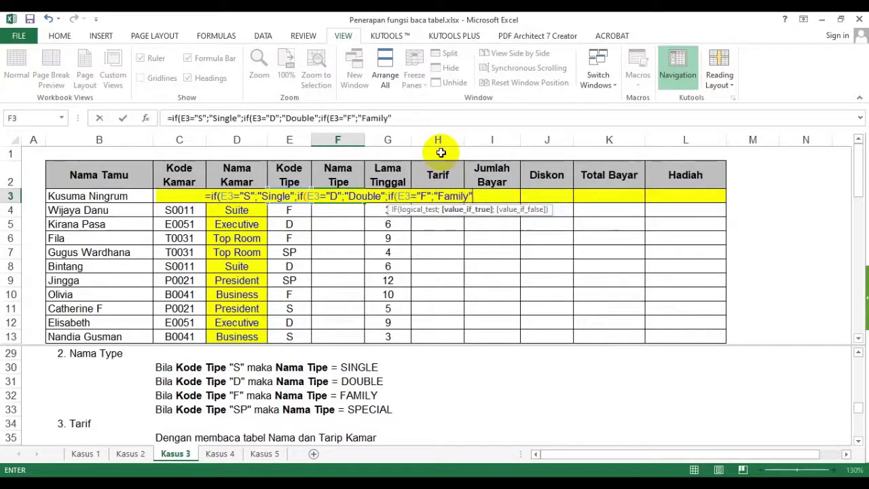
# Step: Complete F3's nested IF formula with "Special" as the final fallback value and close all three brackets
pyautogui.write(';"')
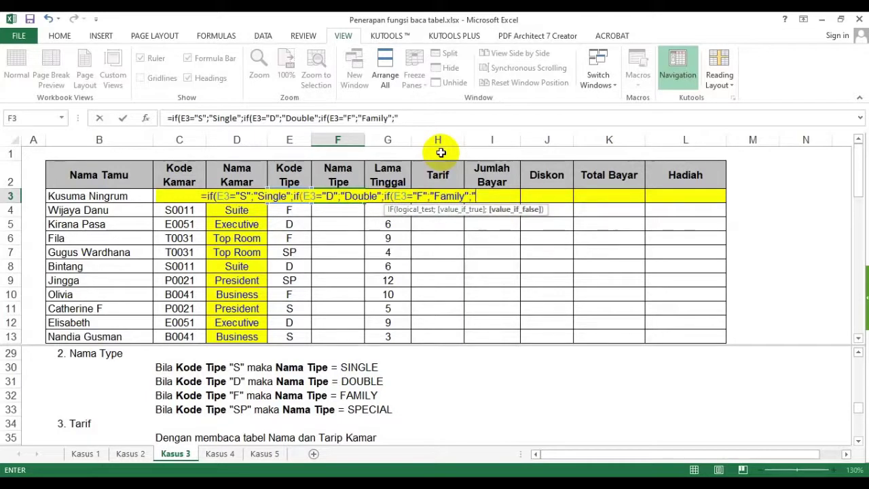
pyautogui.write('Spe')
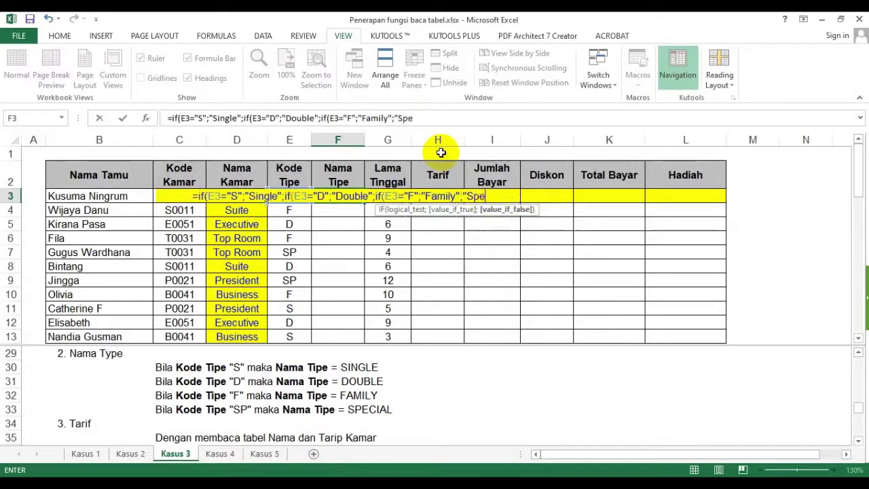
pyautogui.write('cial"')
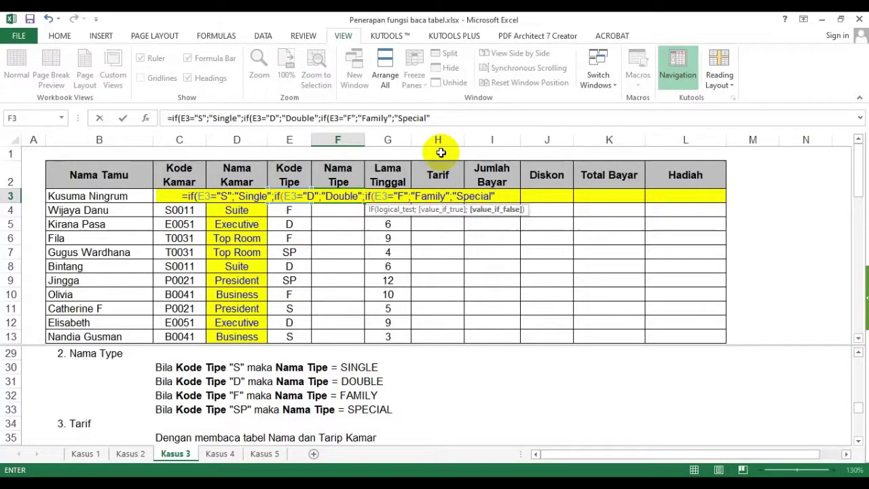
pyautogui.write(')))')
pyautogui.press('Return')
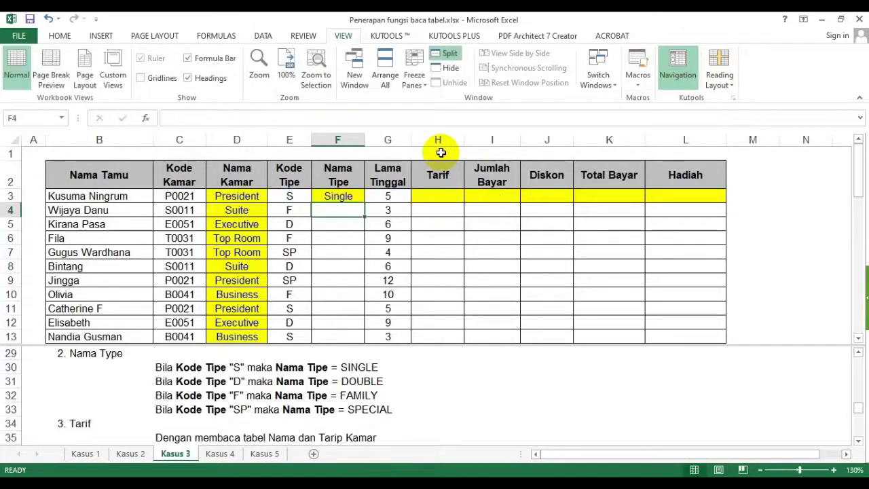
# Step: Fill F3's Nama Tipe formula down to F13 and check the copied results
pyautogui.click(336, 196)
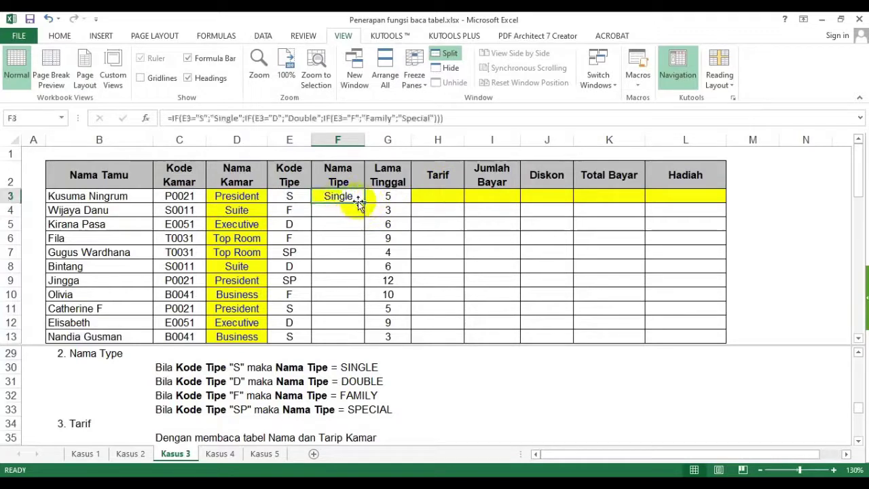
pyautogui.doubleClick(363, 203)
pyautogui.scroll(-1, 366, 226)
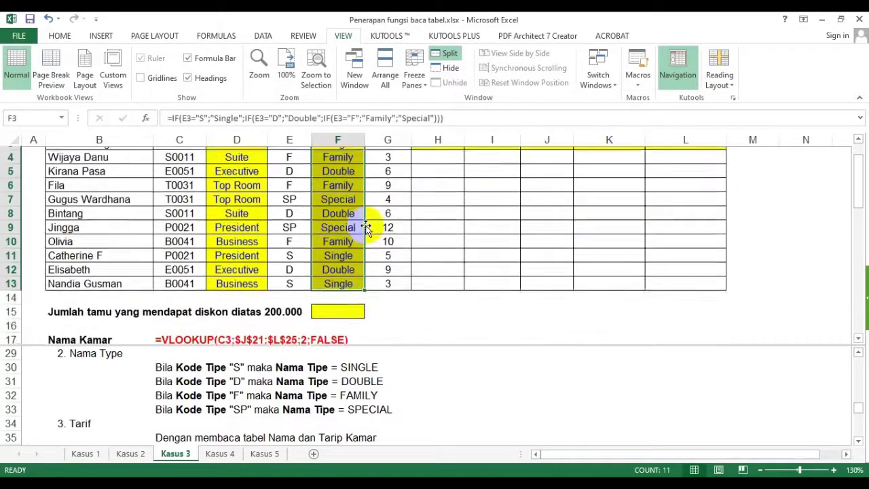
pyautogui.scroll(1, 346, 224)
pyautogui.click(346, 200)
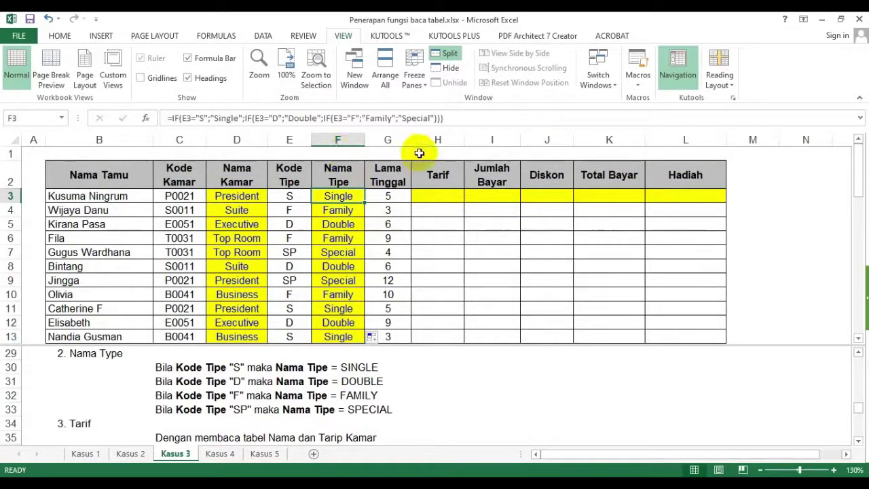
pyautogui.press('Down')
pyautogui.press('Down')
# Step: Record F3's nested IF formula as plain text in C18, beside the Nama Tipe label below the table
pyautogui.click(335, 195)
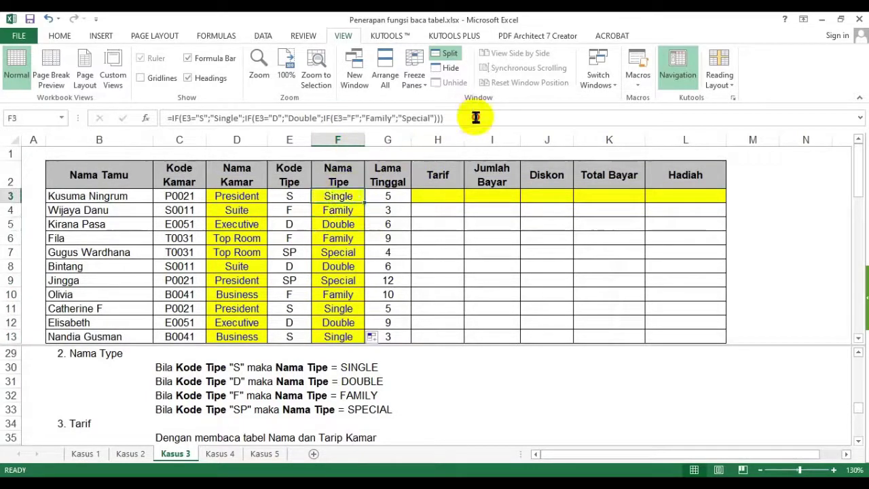
pyautogui.moveTo(475, 117); pyautogui.dragTo(125, 118)
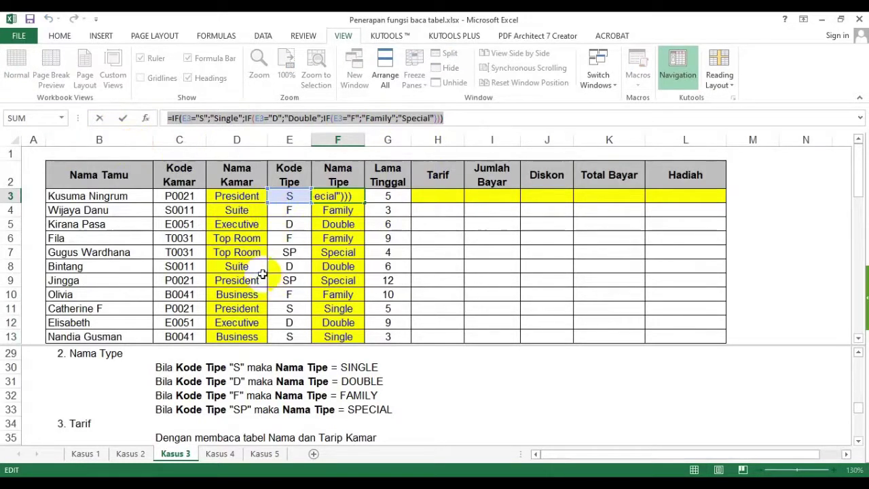
pyautogui.press('Escape')
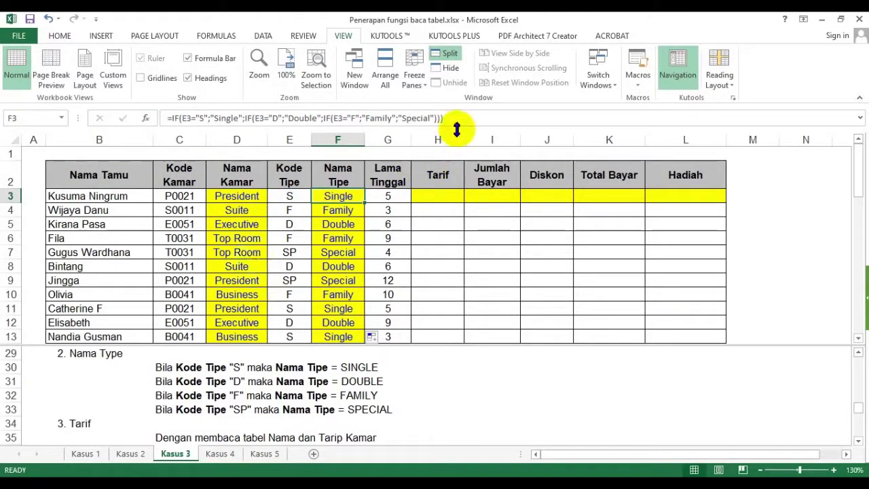
pyautogui.moveTo(447, 118); pyautogui.dragTo(139, 114)
pyautogui.hotkey('ctrl', 'c')
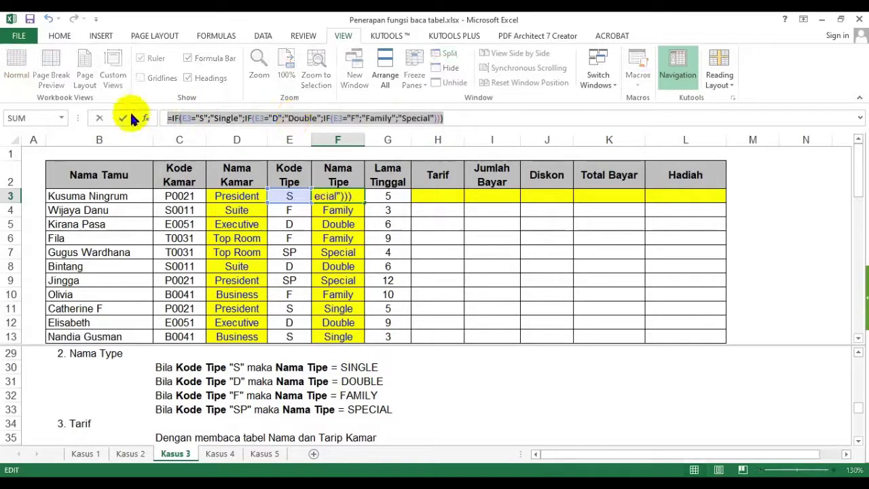
pyautogui.press('Escape')
pyautogui.click(180, 171)
pyautogui.scroll(-3, 178, 171)
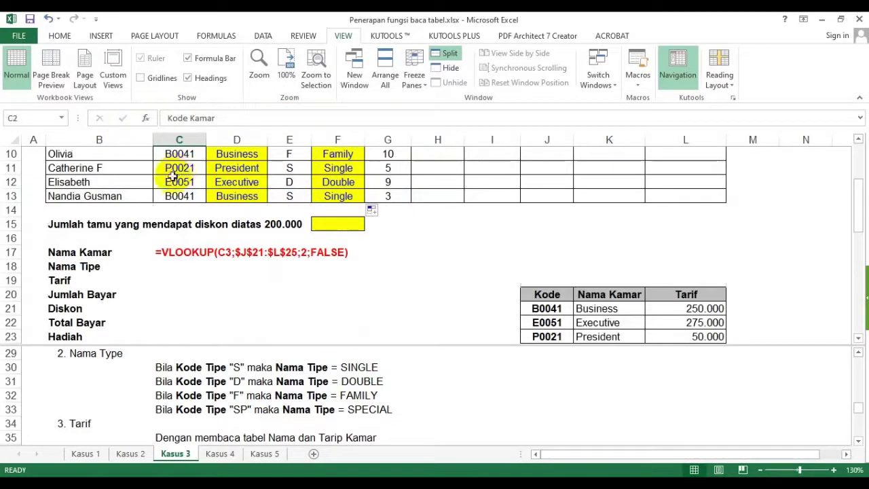
pyautogui.click(171, 267)
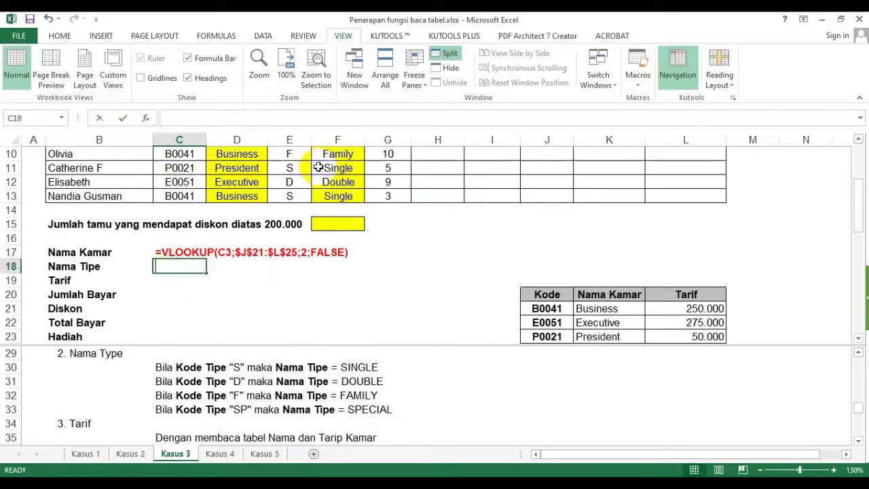
pyautogui.hotkey('ctrl', 'v')
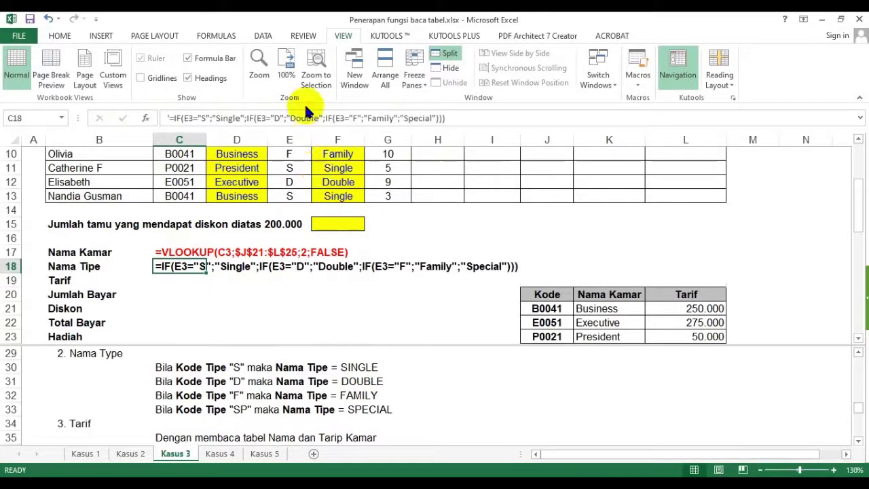
# Step: Colour the documented Nama Tipe formula text in C18 red and return to the guest table
pyautogui.click(60, 35)
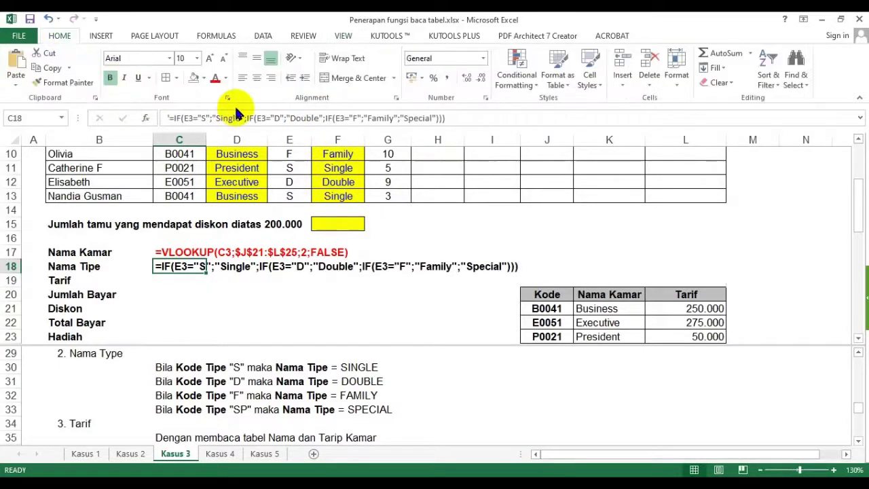
pyautogui.click(216, 78)
pyautogui.click(387, 252)
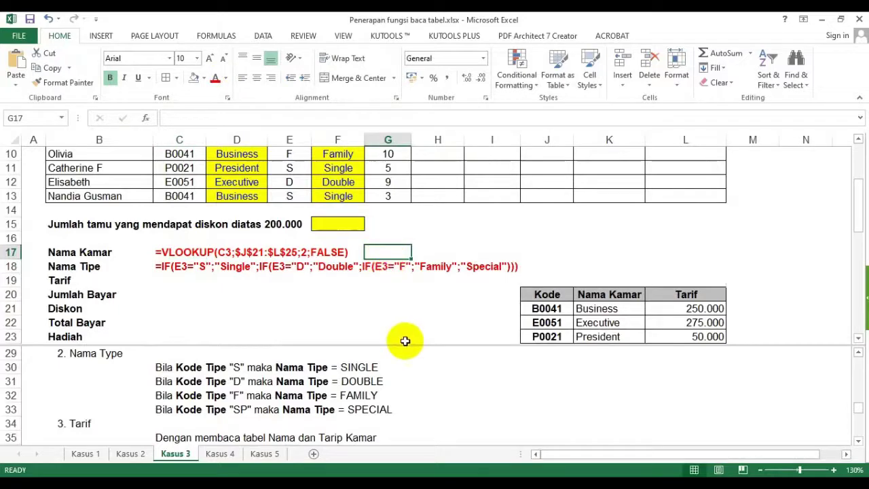
pyautogui.click(393, 291)
pyautogui.scroll(3, 390, 285)
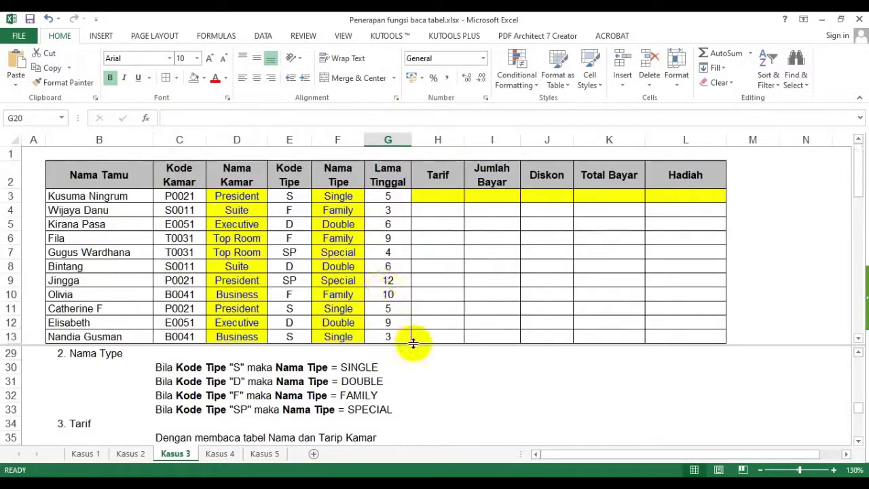
# Step: Highlight D3, the first Nama Kamar result, with a red fill and bold yellow text
pyautogui.moveTo(413, 346); pyautogui.dragTo(413, 388)
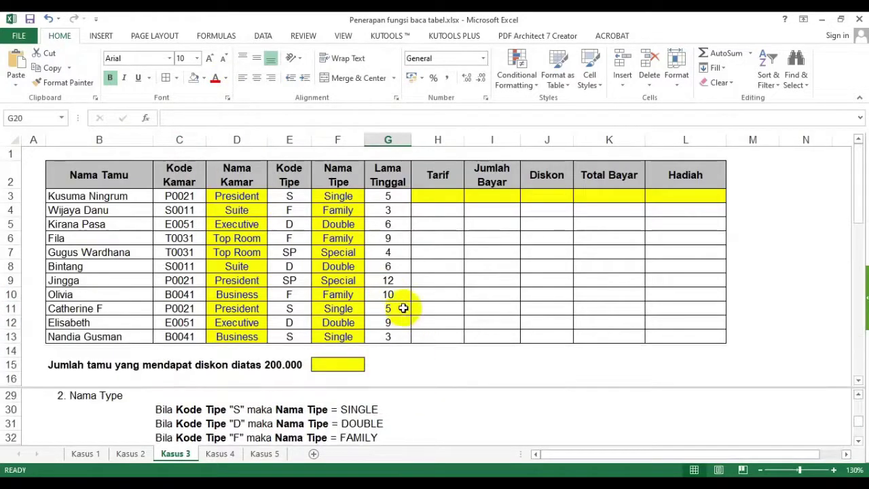
pyautogui.click(245, 195)
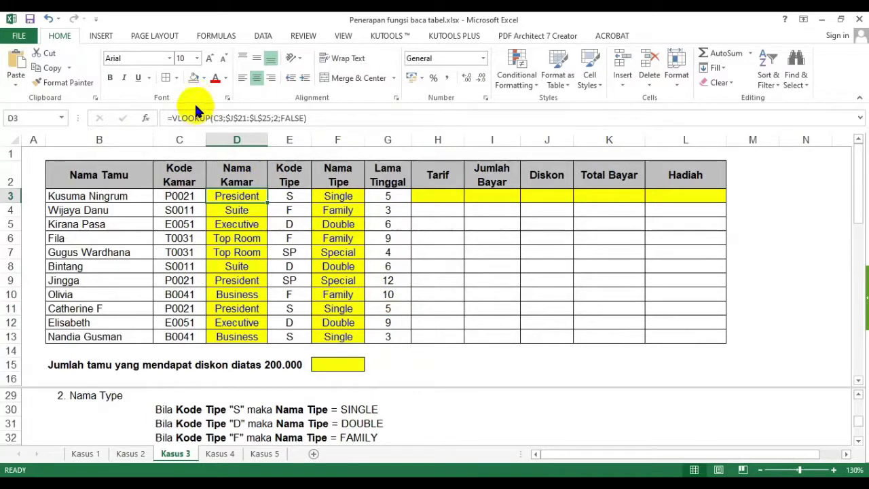
pyautogui.click(203, 77)
pyautogui.click(205, 178)
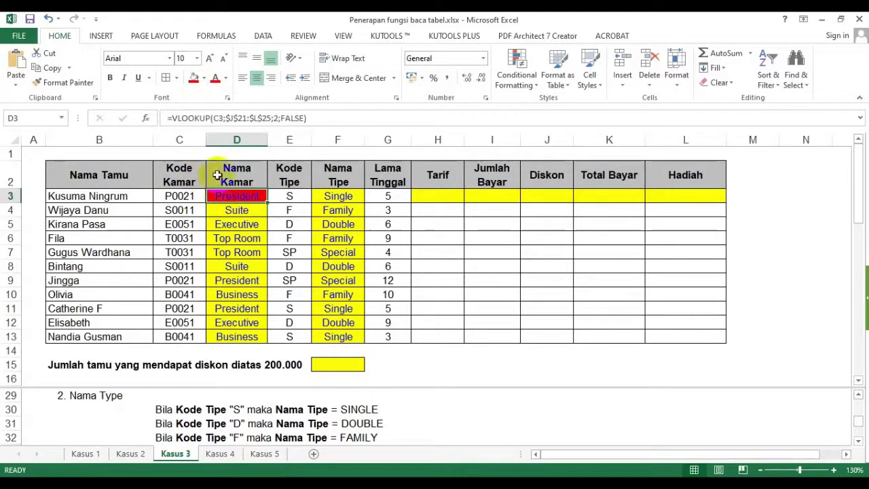
pyautogui.click(109, 78)
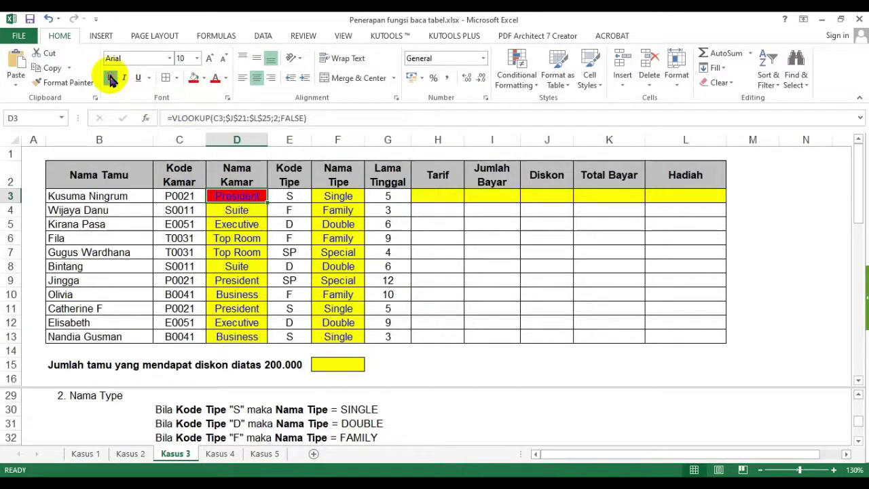
pyautogui.click(225, 78)
pyautogui.click(243, 192)
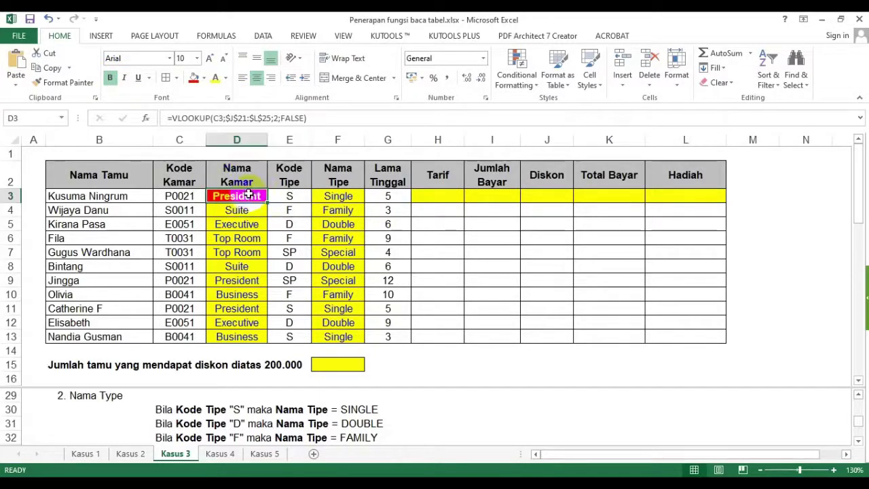
# Step: Give F3, the first Nama Tipe result, the same red fill and bold yellow text
pyautogui.click(338, 199)
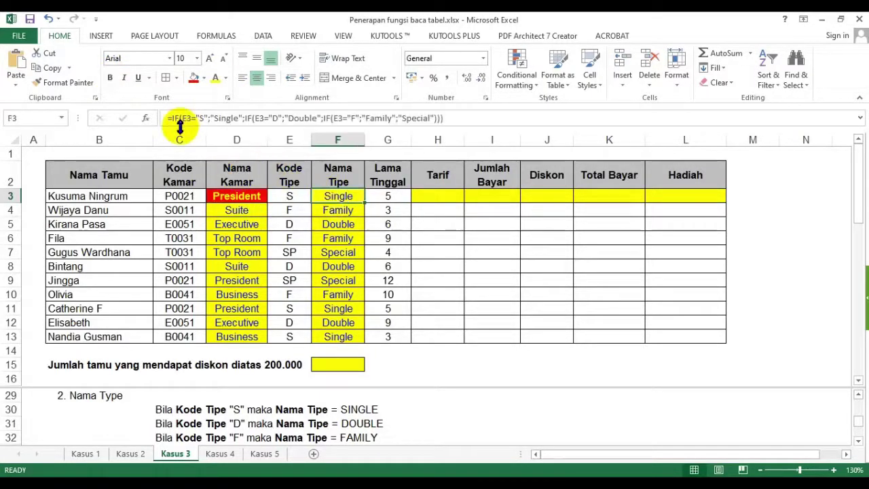
pyautogui.click(195, 78)
pyautogui.click(214, 78)
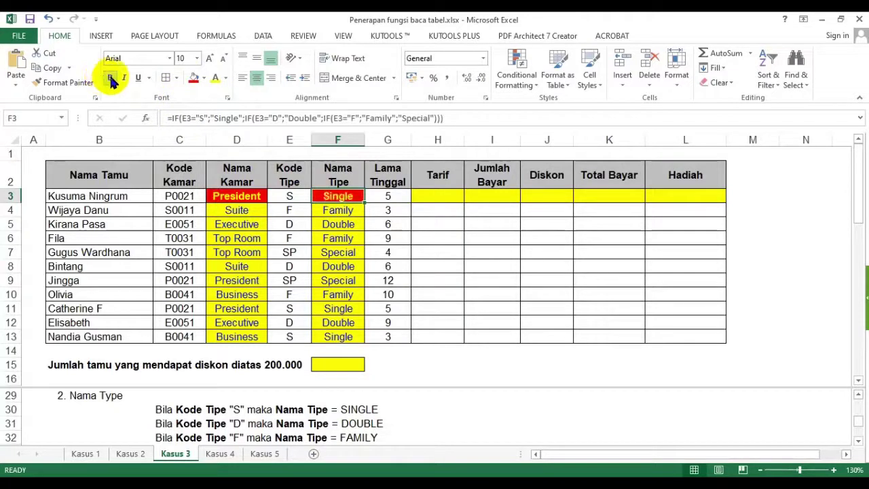
pyautogui.click(111, 79)
# Step: Review the Tarif instruction, D3's VLOOKUP formula and the Kode, Nama Kamar and Tarif lookup table below the guest table
pyautogui.click(450, 194)
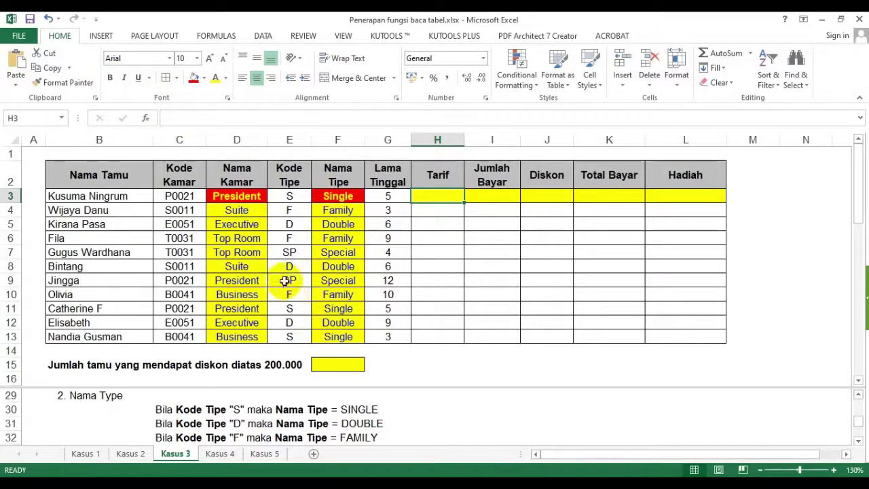
pyautogui.click(397, 422)
pyautogui.scroll(-2, 399, 421)
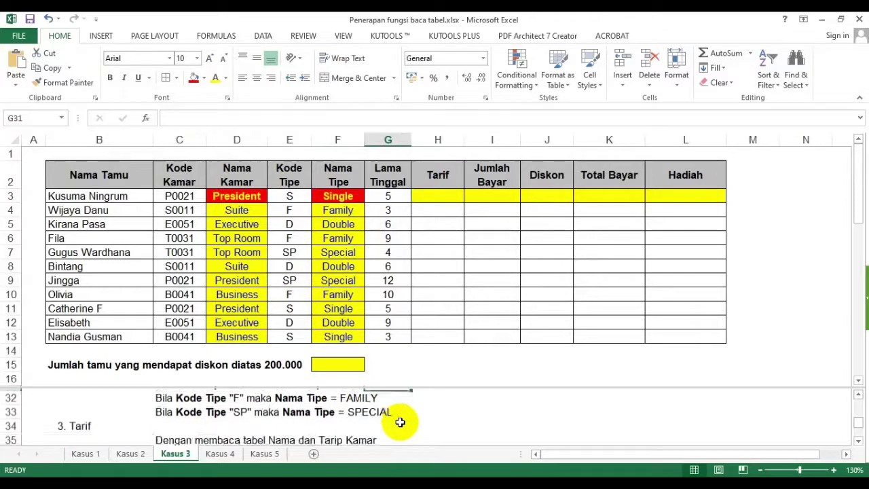
pyautogui.click(479, 321)
pyautogui.scroll(-2, 477, 318)
pyautogui.scroll(-1, 557, 327)
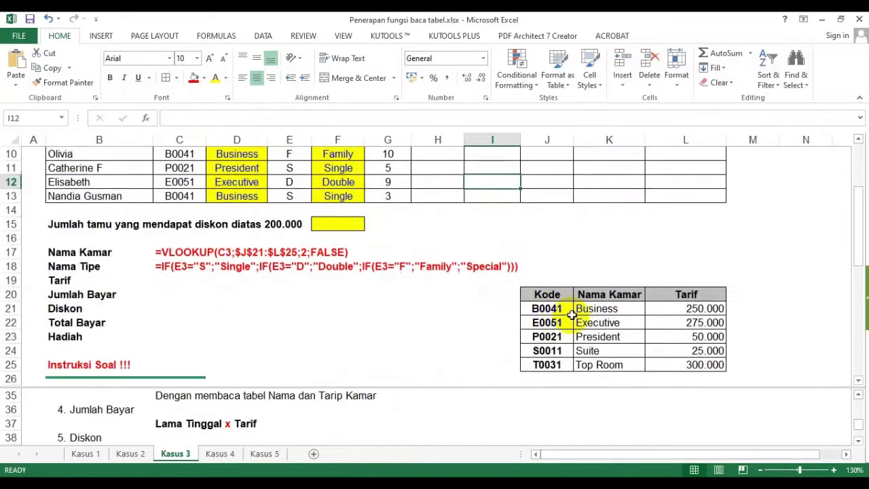
pyautogui.scroll(3, 516, 271)
pyautogui.click(256, 195)
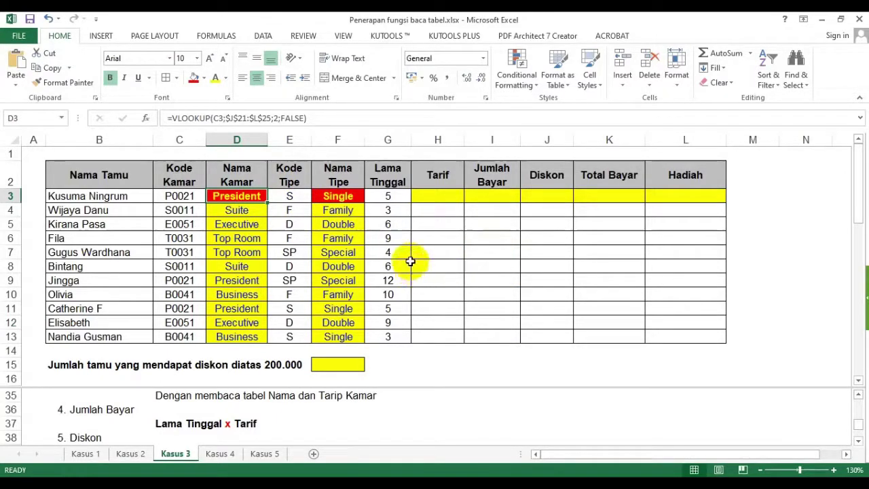
pyautogui.scroll(-3, 410, 261)
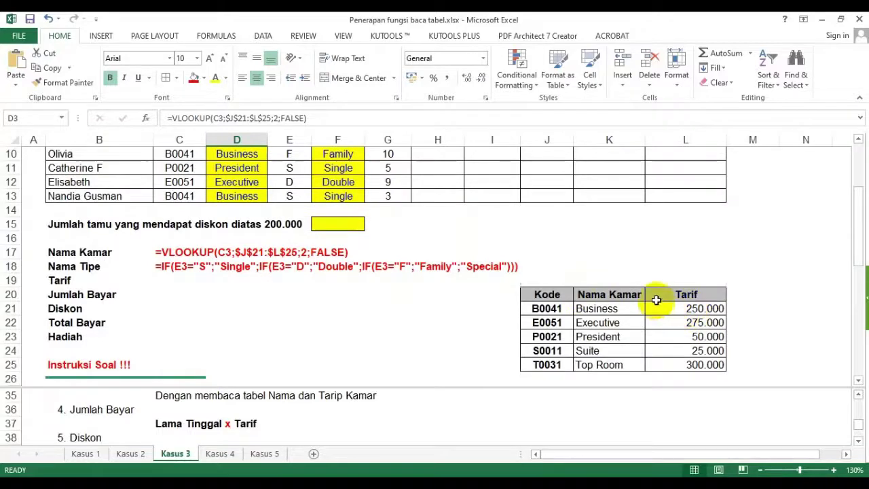
pyautogui.moveTo(594, 299); pyautogui.dragTo(601, 351)
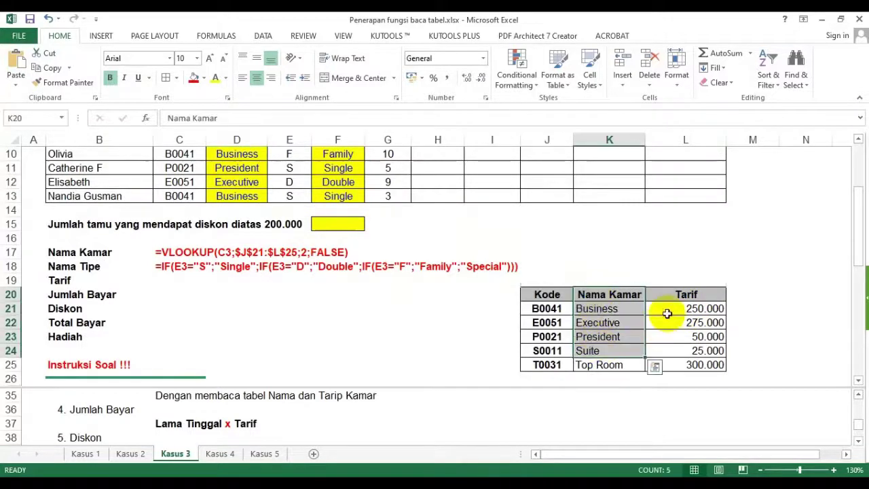
pyautogui.click(667, 313)
pyautogui.scroll(3, 475, 243)
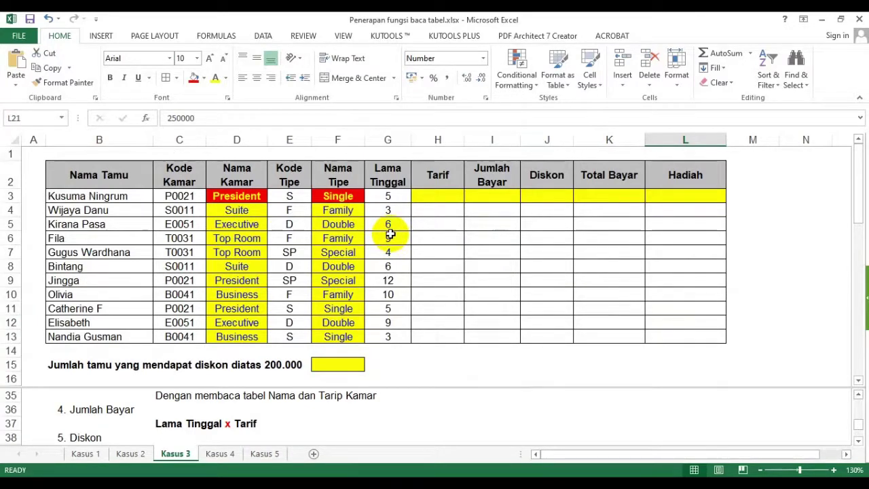
pyautogui.click(479, 238)
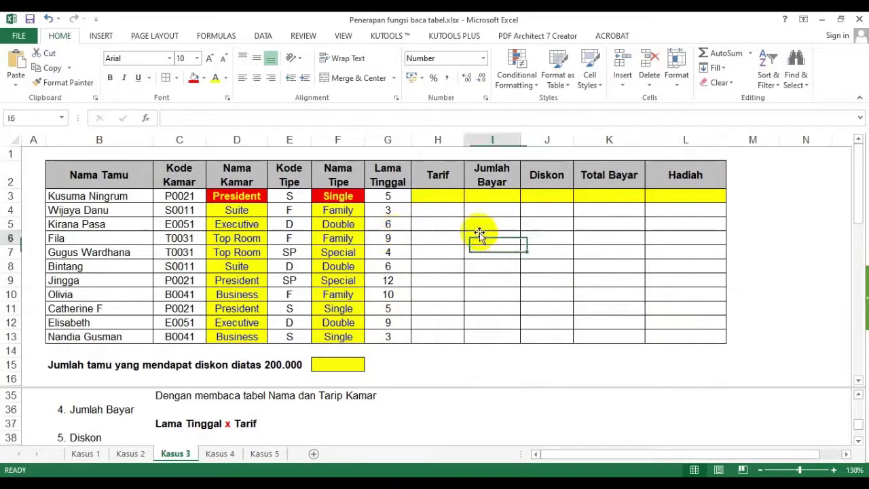
# Step: Copy the text of D3's VLOOKUP formula into H3, the first Tarif cell, keeping its references as they are
pyautogui.click(226, 196)
pyautogui.click(314, 118)
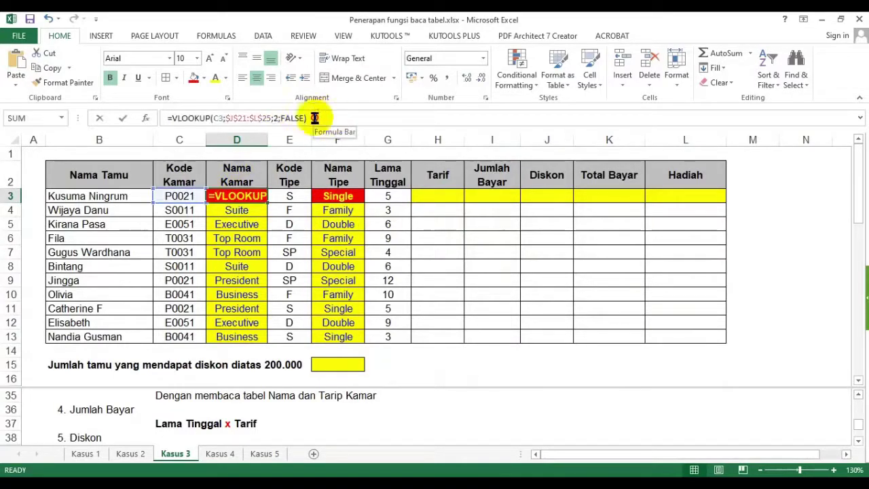
pyautogui.moveTo(314, 118); pyautogui.dragTo(153, 116)
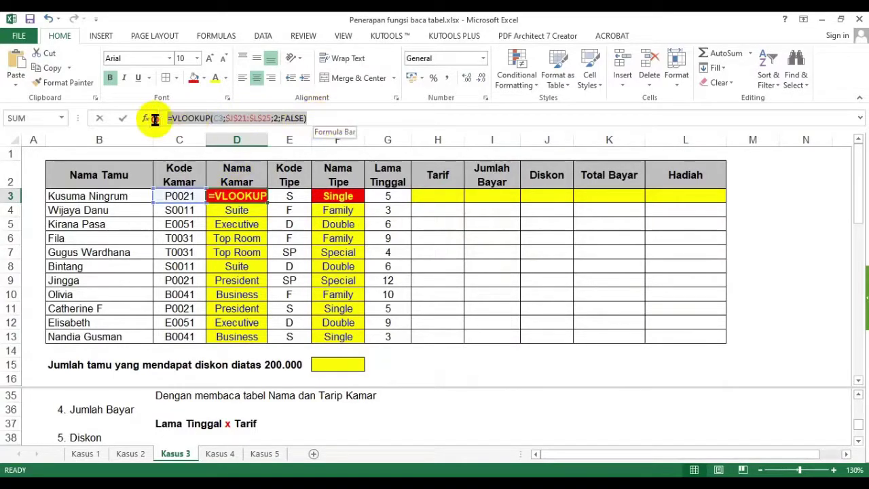
pyautogui.click(46, 72)
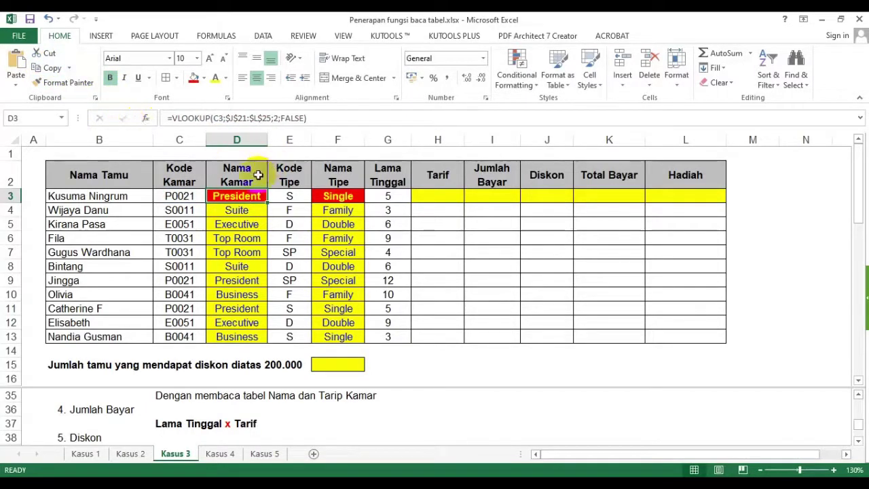
pyautogui.click(440, 199)
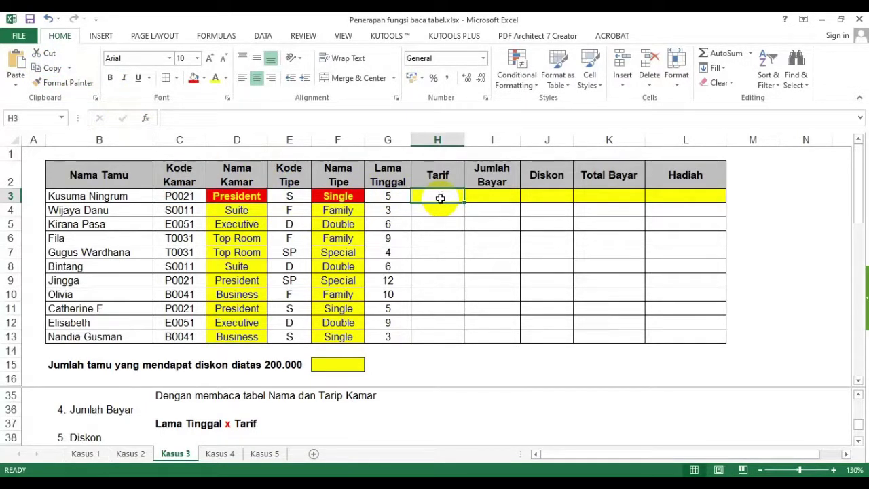
pyautogui.click(169, 118)
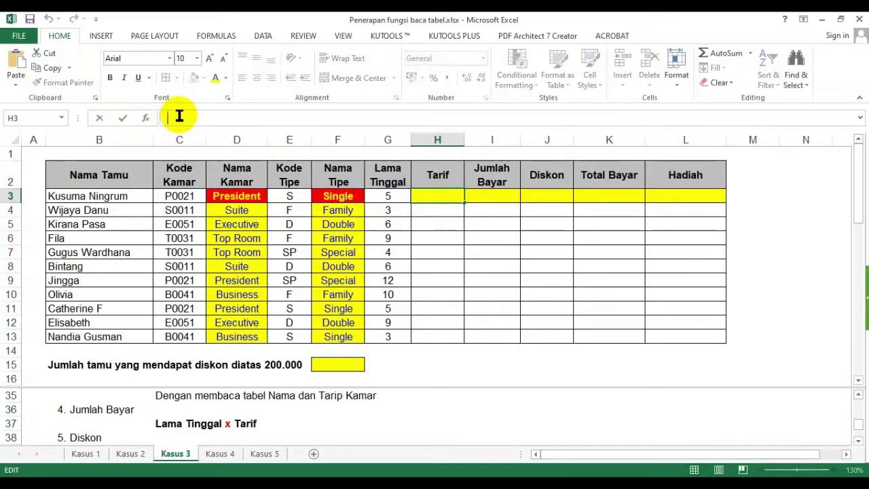
pyautogui.click(23, 62)
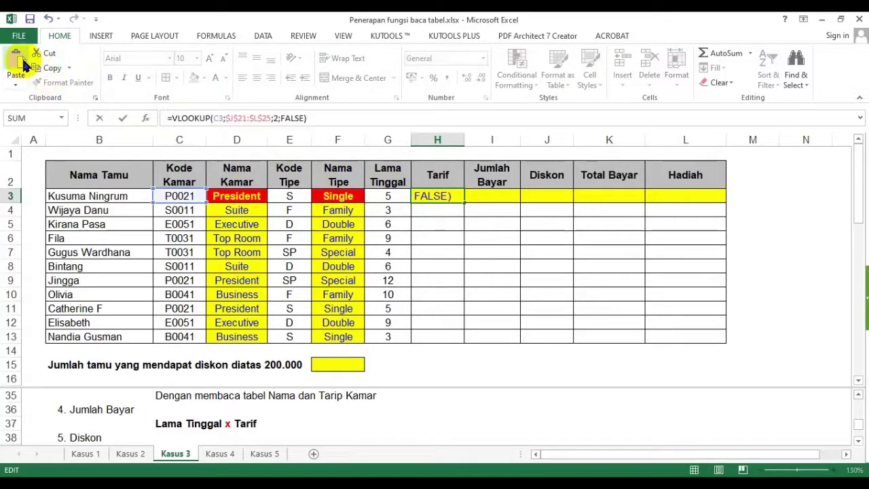
# Step: Set the column index in H3's VLOOKUP formula to 3 and enter the formula
pyautogui.click(272, 118)
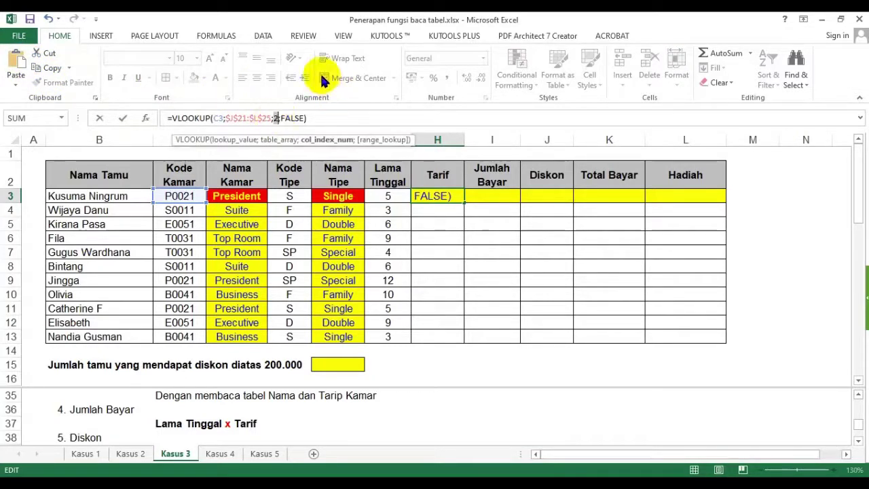
pyautogui.write('3')
pyautogui.press('Return')
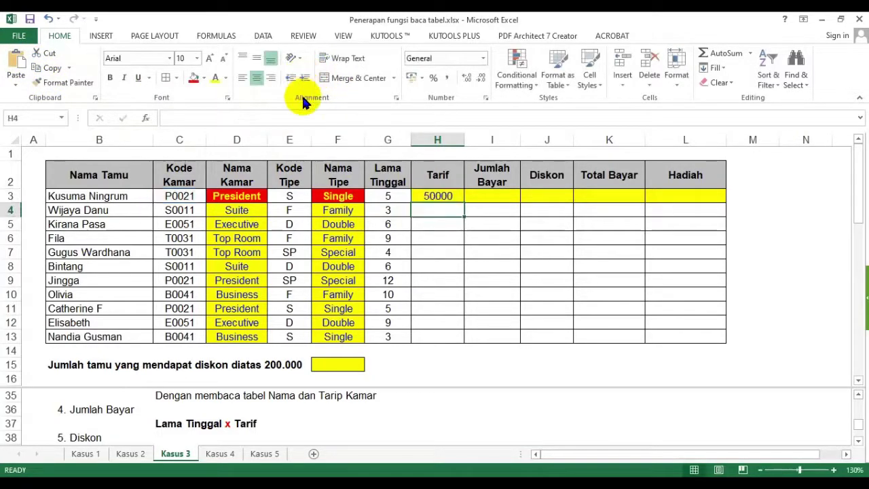
# Step: Format the Tarif value in H3 with a thousands separator and no decimals, and fill it down to H13
pyautogui.click(436, 196)
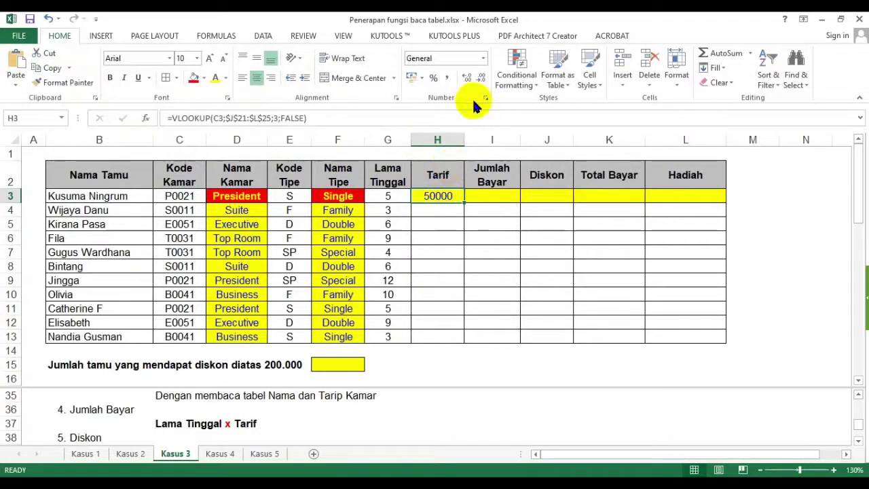
pyautogui.click(449, 80)
pyautogui.click(481, 77)
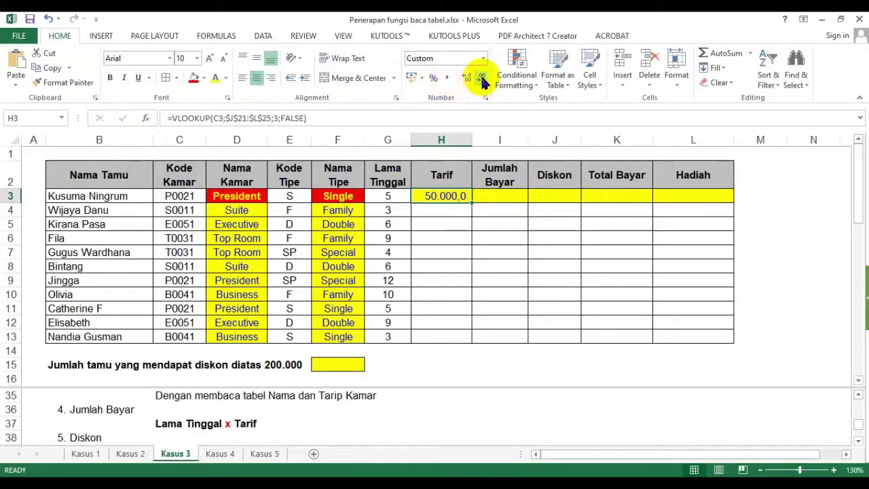
pyautogui.click(481, 77)
pyautogui.moveTo(473, 204); pyautogui.dragTo(461, 330)
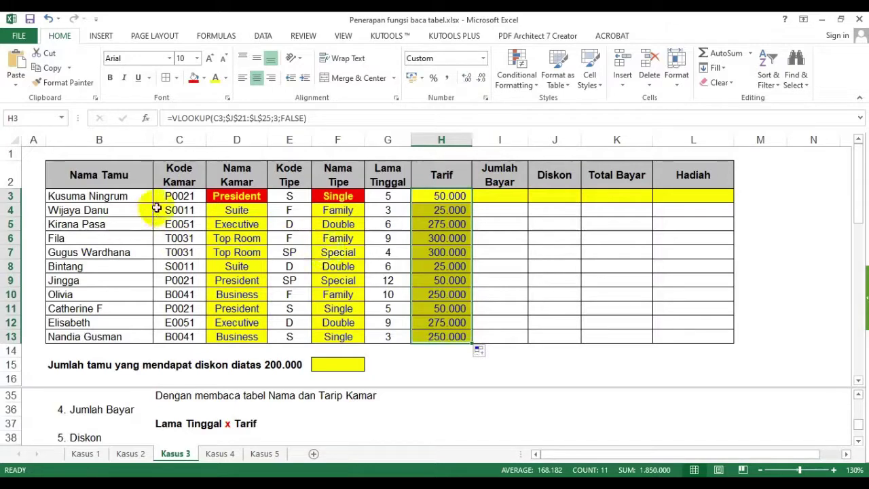
# Step: Highlight cell H3 with bold yellow text on a red fill
pyautogui.click(448, 199)
pyautogui.click(110, 77)
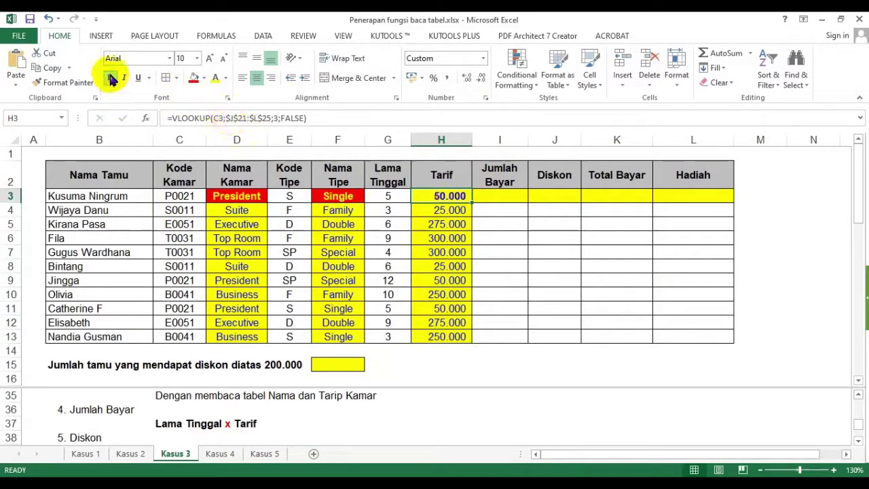
pyautogui.click(193, 77)
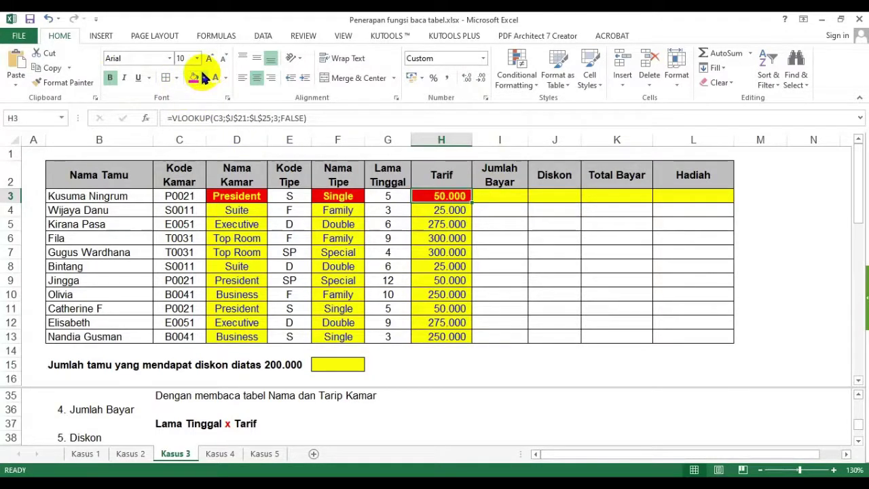
# Step: Copy H3's formula and record it as plain text in C19 beside Tarif: =VLOOKUP(C3;$J$21:$L$25;3;FALSE)
pyautogui.moveTo(309, 119); pyautogui.dragTo(155, 123)
pyautogui.press('Escape')
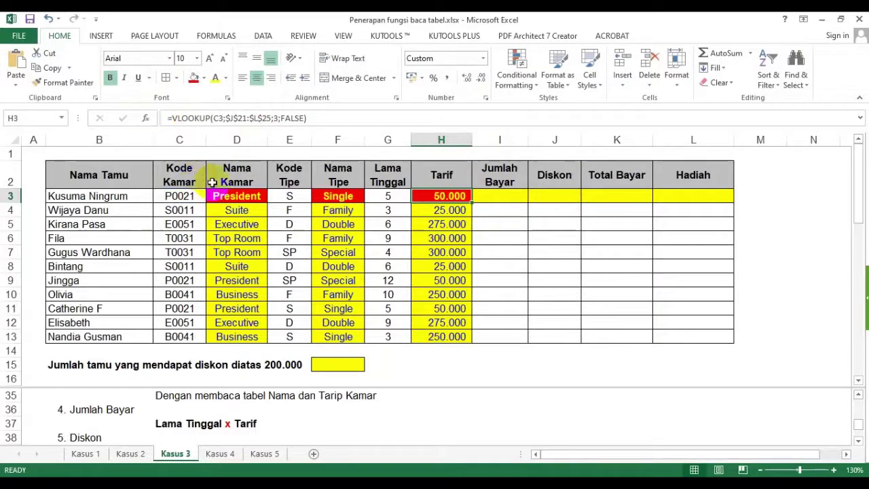
pyautogui.scroll(-3, 224, 197)
pyautogui.click(174, 283)
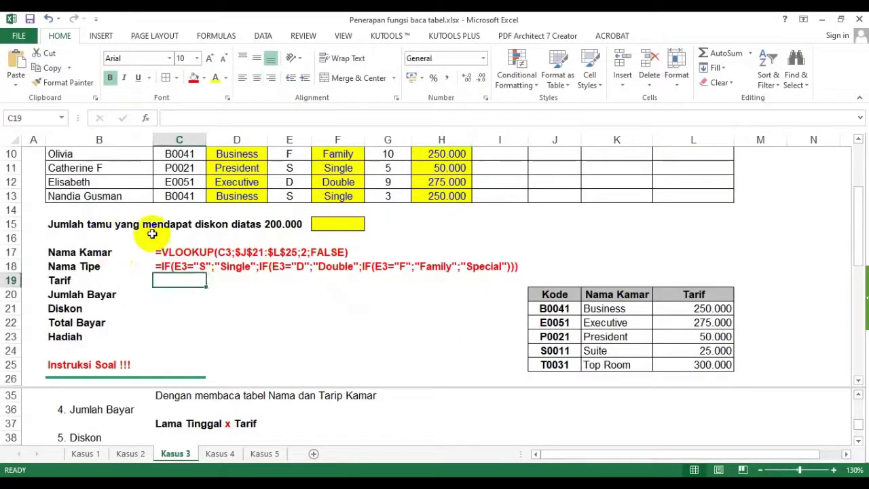
pyautogui.write("'")
pyautogui.hotkey('ctrl', 'v')
pyautogui.press('Return')
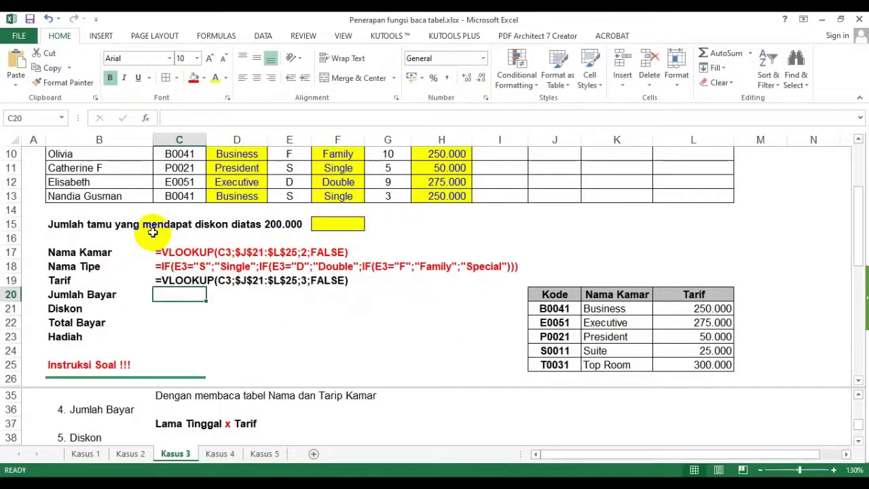
# Step: Set the font colour of the formula notes in C19:C23 to red
pyautogui.moveTo(166, 280); pyautogui.dragTo(169, 317)
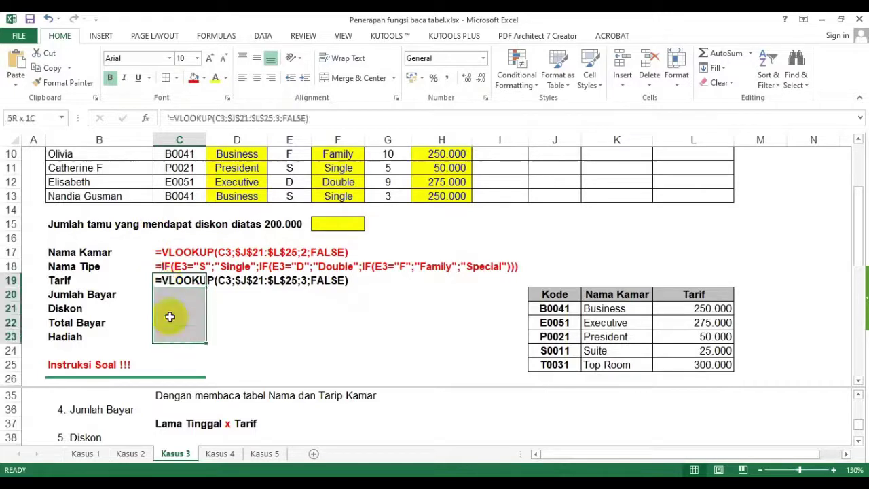
pyautogui.click(225, 78)
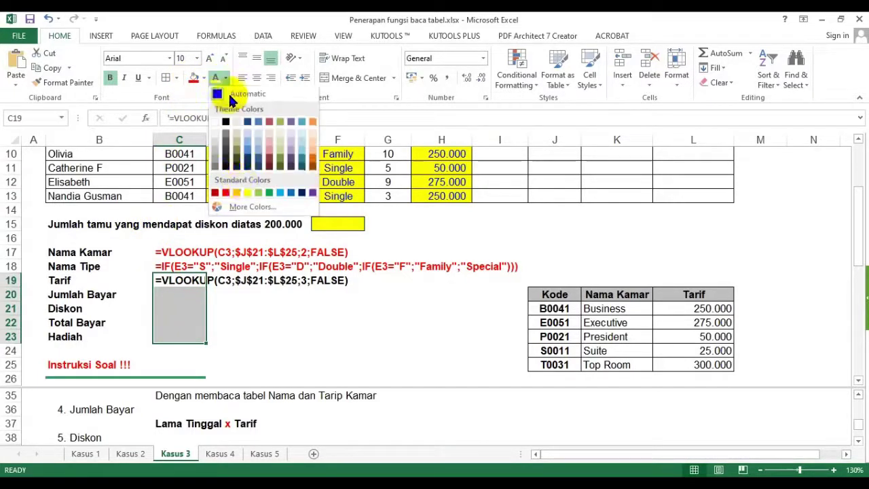
pyautogui.click(227, 194)
pyautogui.click(228, 195)
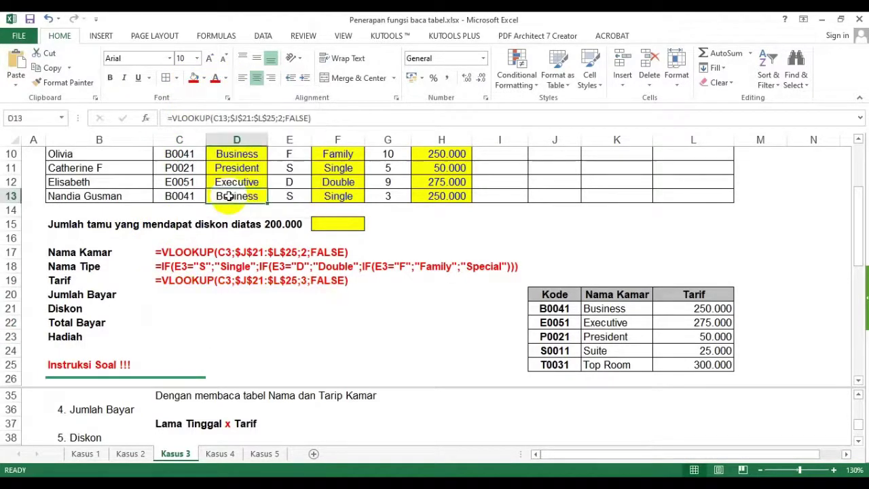
# Step: Examine the Jumlah Bayar instruction in rows 36–37 and the columns it refers to
pyautogui.click(157, 305)
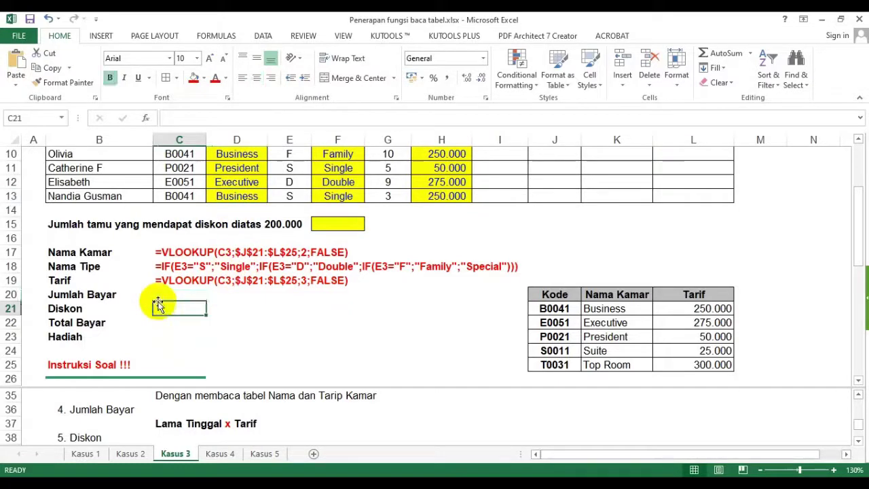
pyautogui.click(159, 295)
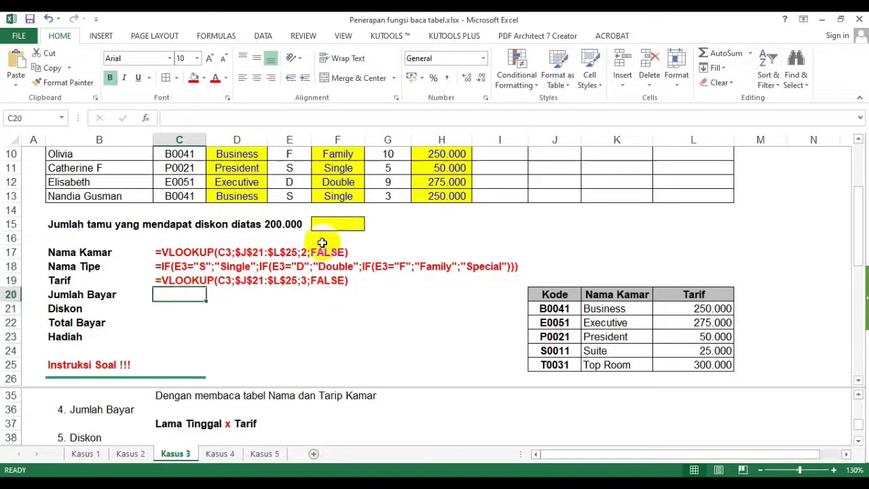
pyautogui.scroll(3, 353, 267)
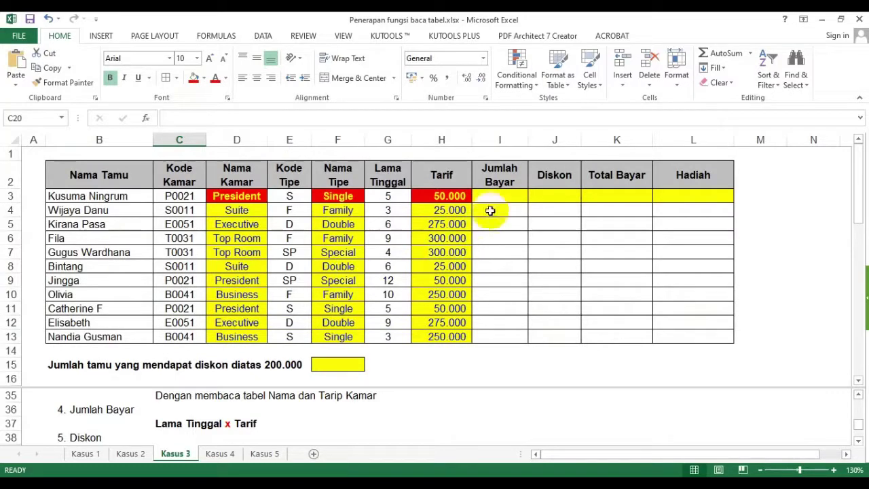
pyautogui.click(499, 196)
pyautogui.click(441, 195)
pyautogui.scroll(-3, 434, 271)
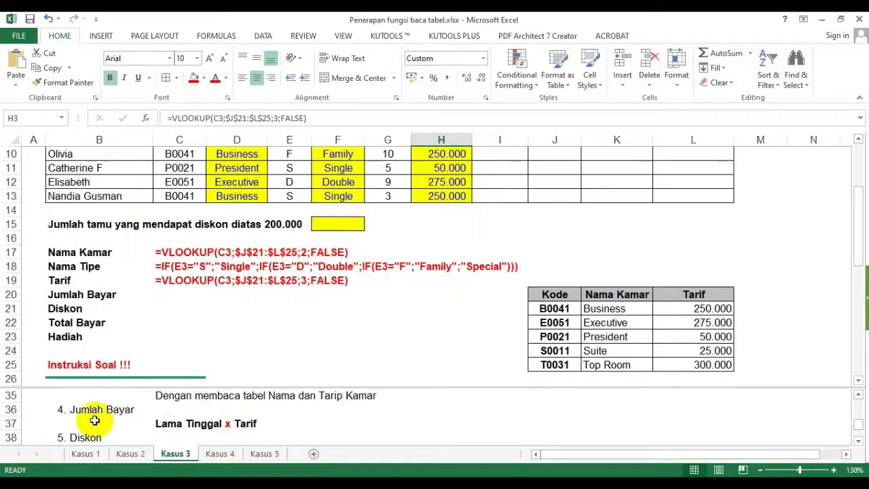
pyautogui.moveTo(67, 410); pyautogui.dragTo(272, 431)
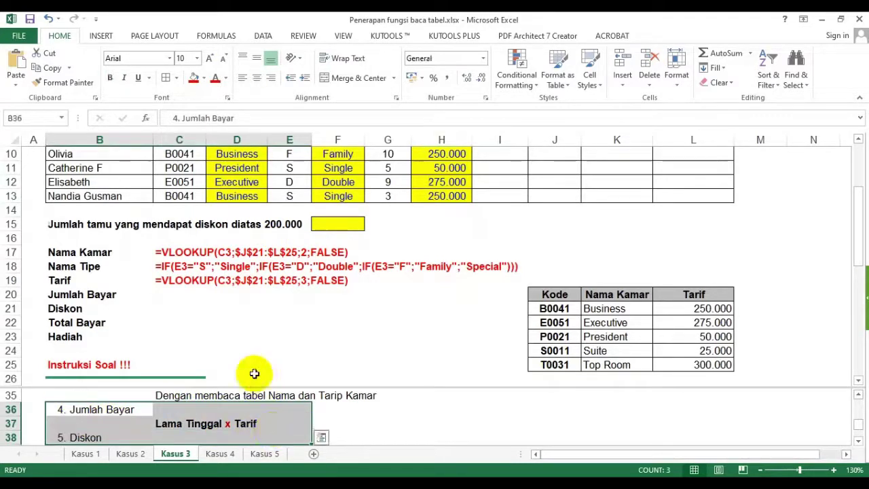
pyautogui.click(307, 284)
pyautogui.scroll(3, 380, 258)
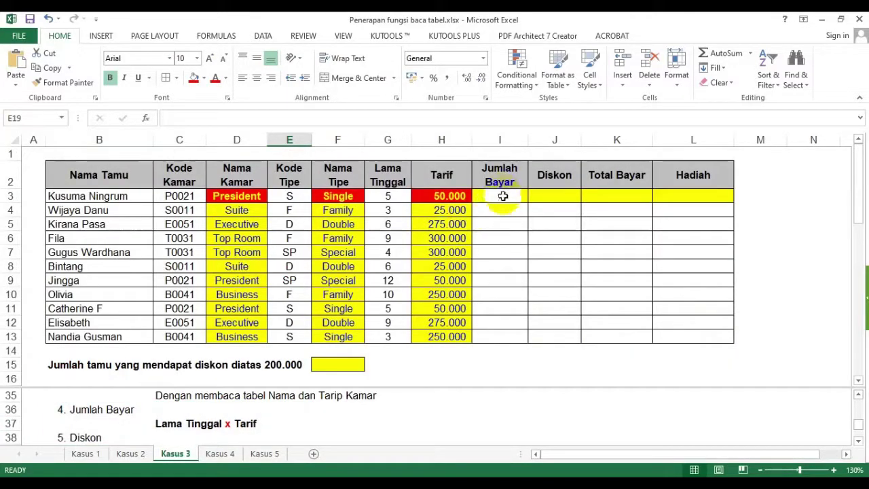
# Step: Enter the formula =G3*H3 in I3 to calculate Jumlah Bayar from Lama Tinggal and Tarif
pyautogui.click(489, 195)
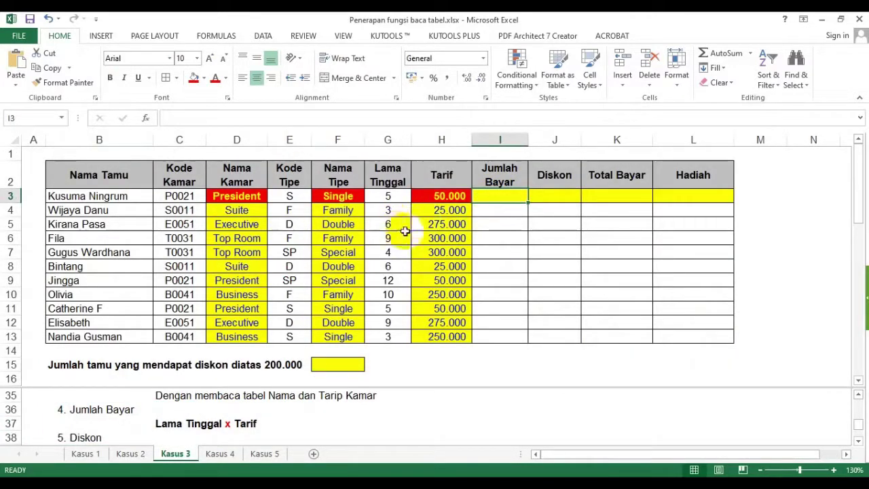
pyautogui.write('=')
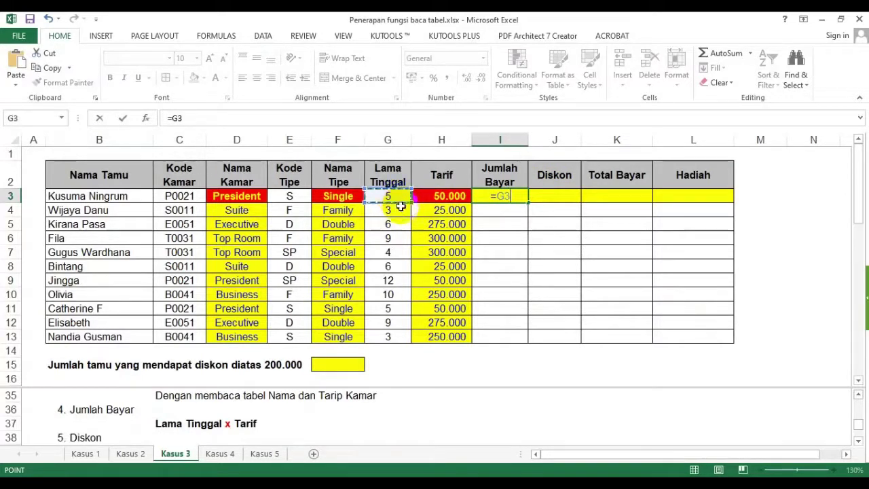
pyautogui.write('*')
pyautogui.click(459, 198)
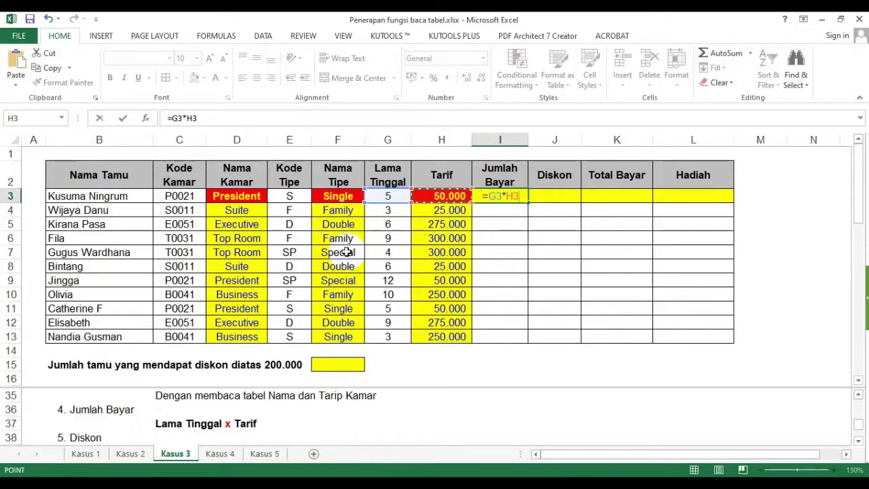
pyautogui.press('Return')
# Step: Fill I3, formatted with a thousands separator and no decimals, down to I13 and widen column I to fit the amounts
pyautogui.click(514, 195)
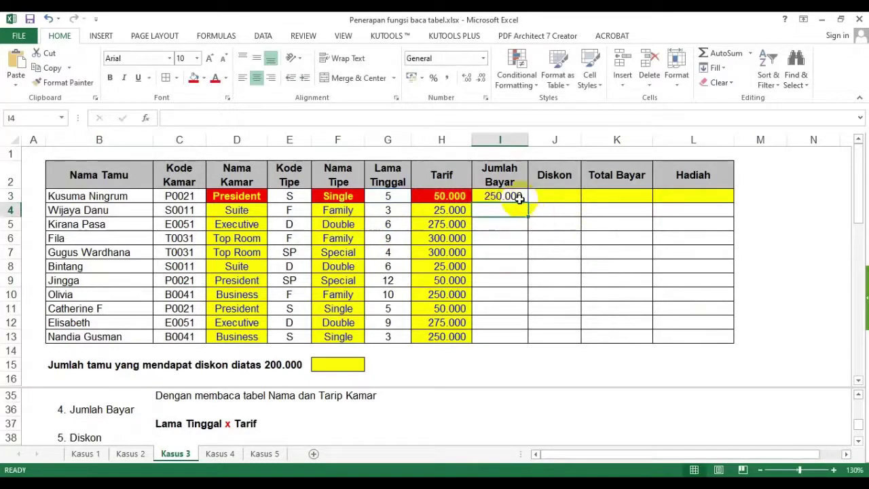
pyautogui.click(466, 77)
pyautogui.click(481, 79)
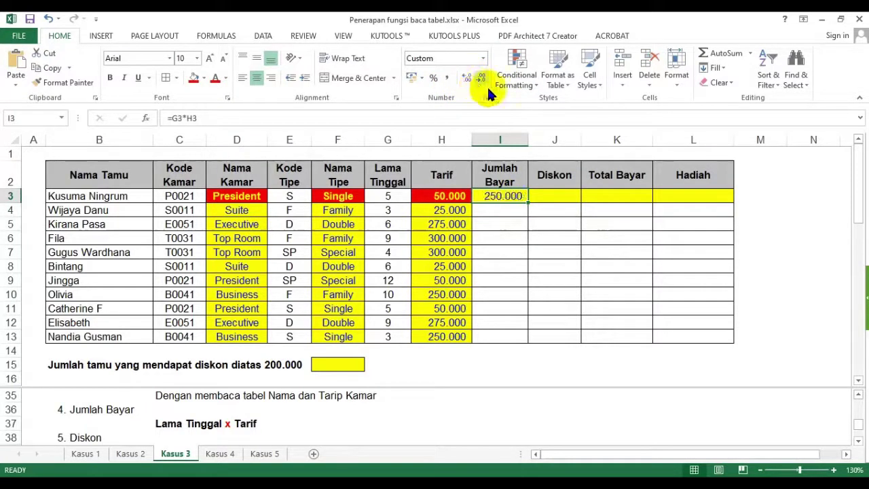
pyautogui.moveTo(529, 204); pyautogui.dragTo(529, 339)
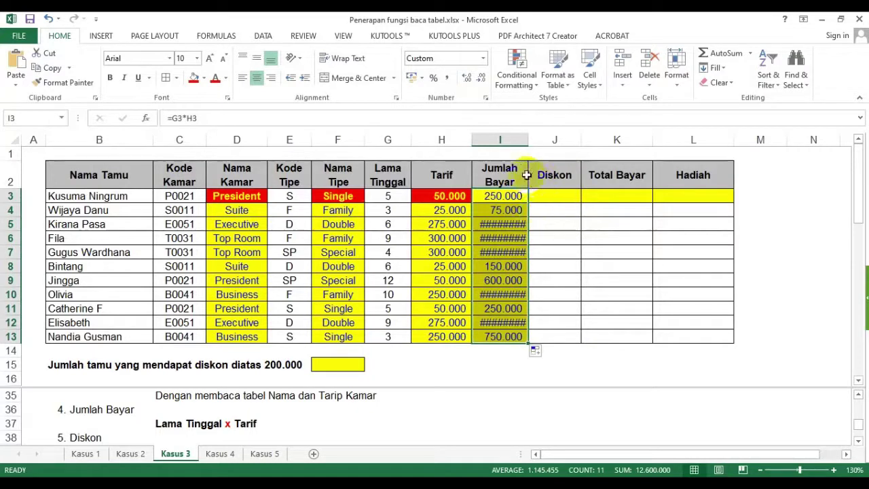
pyautogui.moveTo(527, 140); pyautogui.dragTo(541, 143)
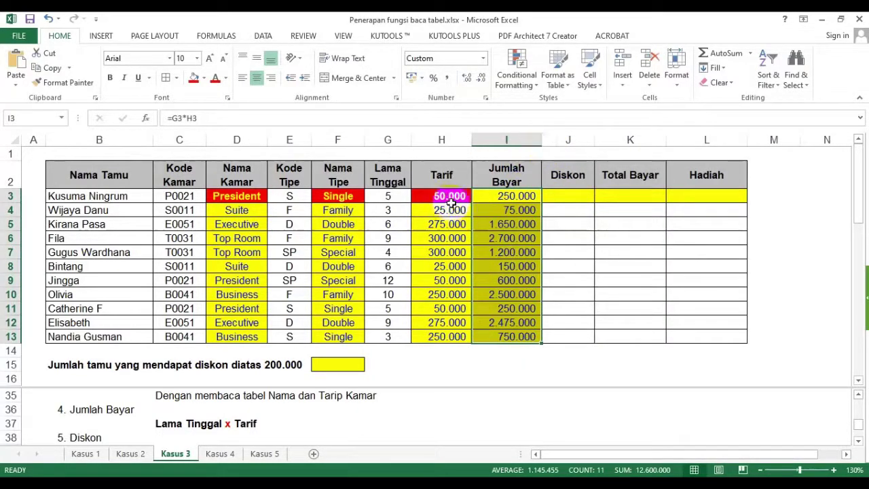
# Step: Highlight cell I3 with bold yellow text on a red fill
pyautogui.click(502, 193)
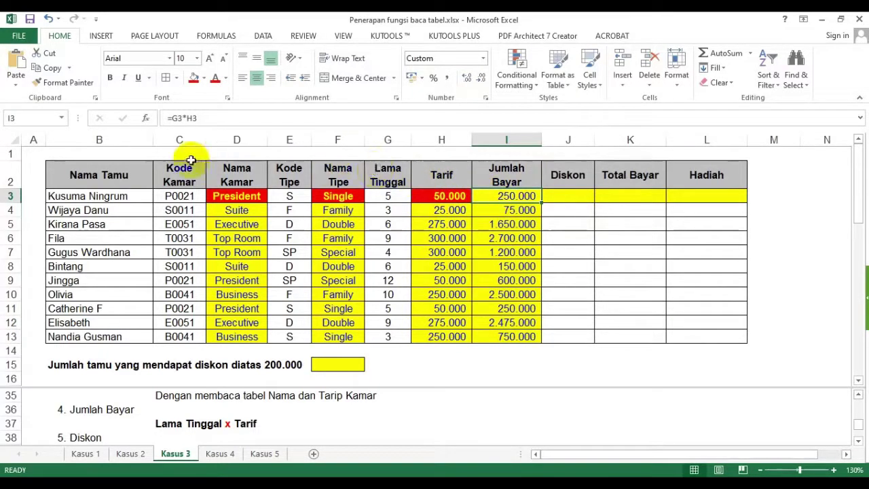
pyautogui.click(109, 78)
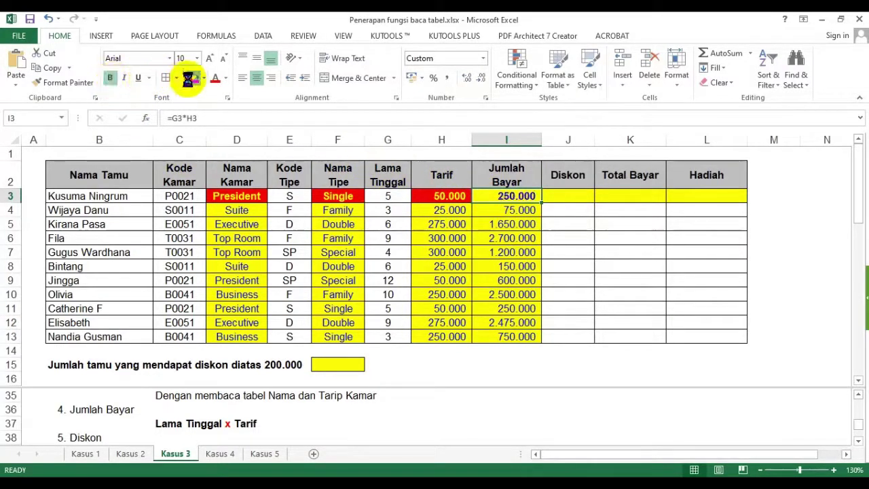
pyautogui.click(193, 78)
pyautogui.click(226, 78)
pyautogui.click(243, 191)
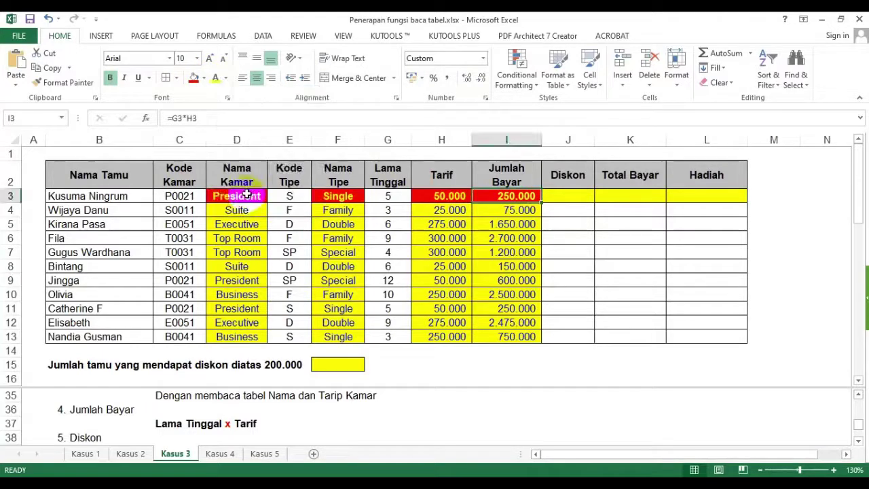
# Step: Copy I3's formula and record it as plain text in C20 beside Jumlah Bayar: =G3*H3
pyautogui.moveTo(220, 121); pyautogui.dragTo(145, 119)
pyautogui.hotkey('ctrl', 'c')
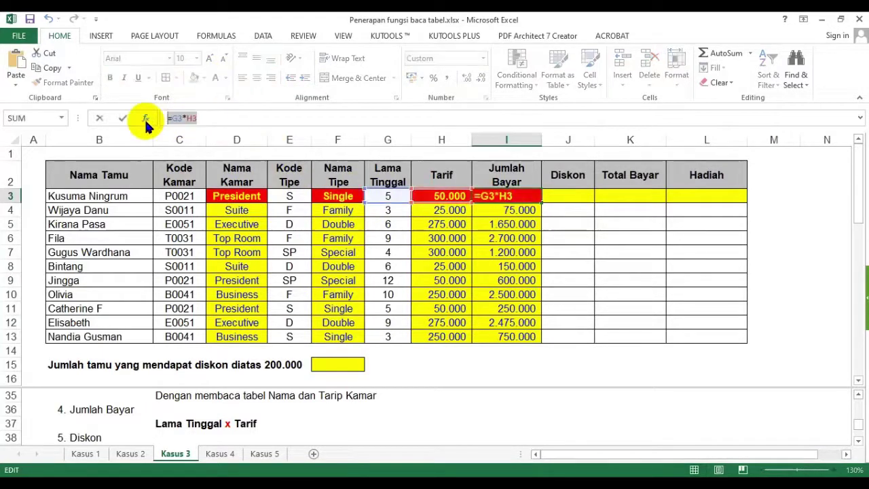
pyautogui.click(292, 280)
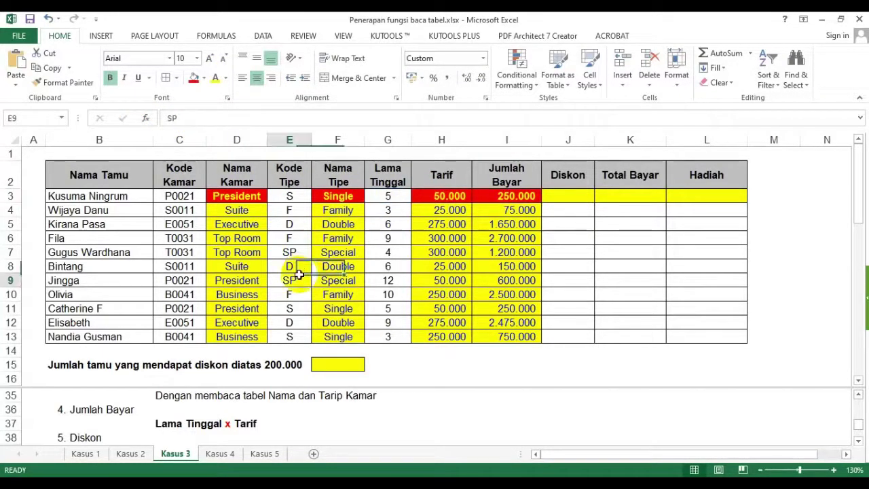
pyautogui.scroll(-4, 293, 284)
pyautogui.click(179, 252)
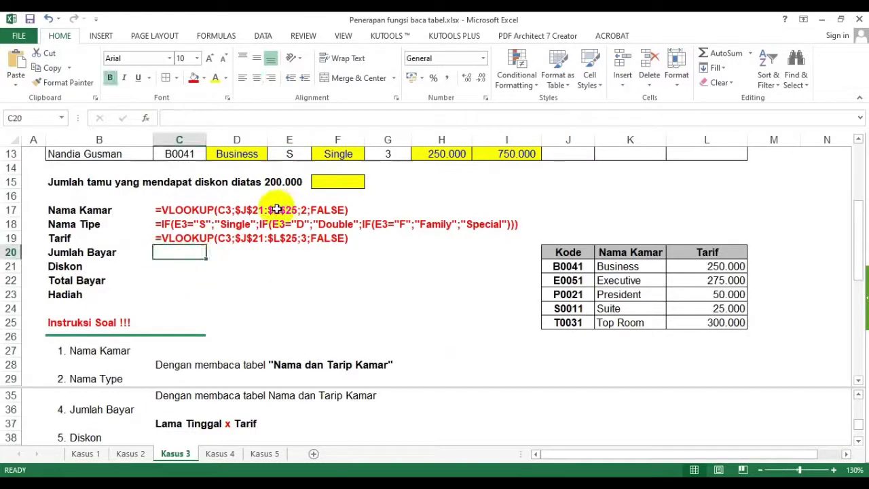
pyautogui.write("'")
pyautogui.hotkey('ctrl', 'v')
pyautogui.hotkey('ctrl', 'Return')
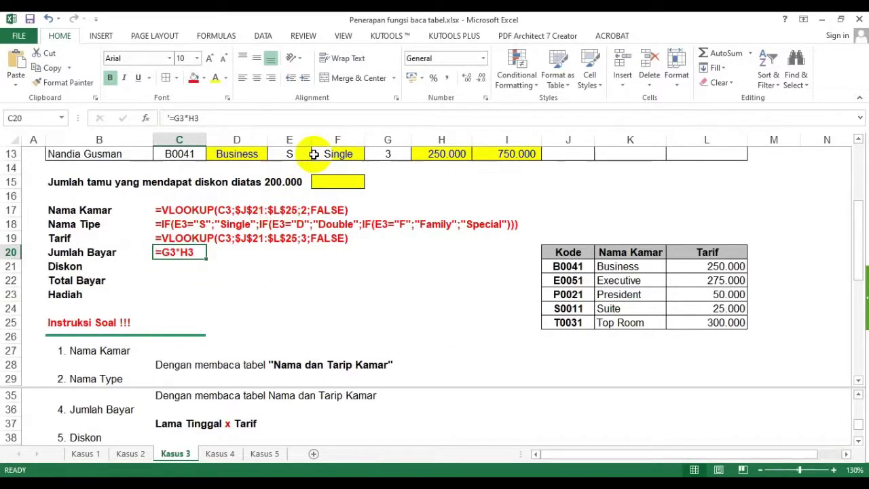
# Step: Examine the Diskon rules in rows 39–41 of the instructions alongside the guest table
pyautogui.scroll(4, 283, 241)
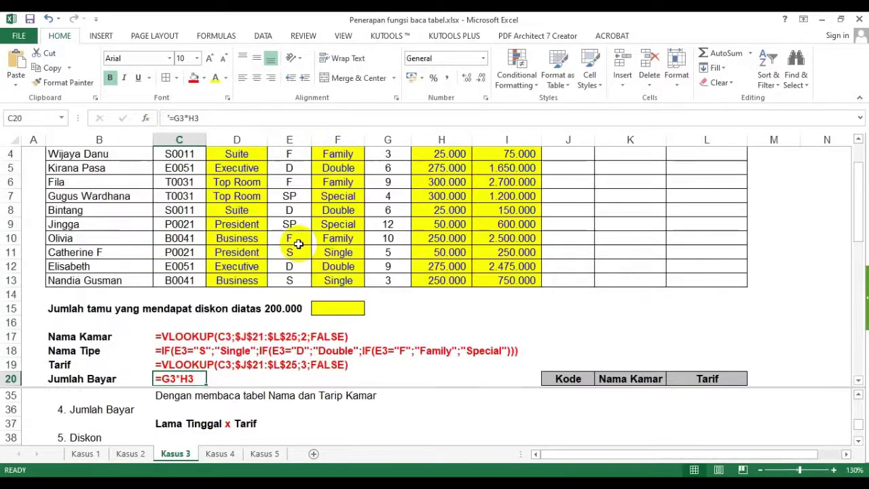
pyautogui.click(232, 435)
pyautogui.click(857, 439)
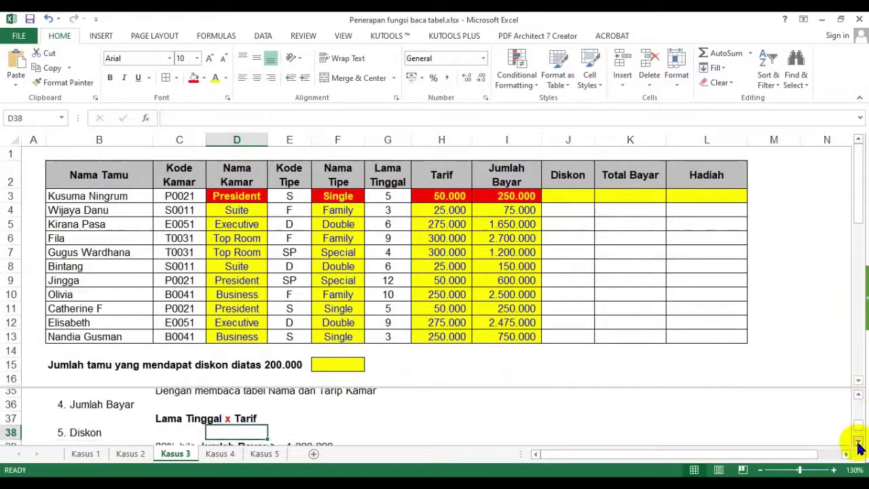
pyautogui.click(857, 439)
pyautogui.click(857, 440)
pyautogui.click(858, 440)
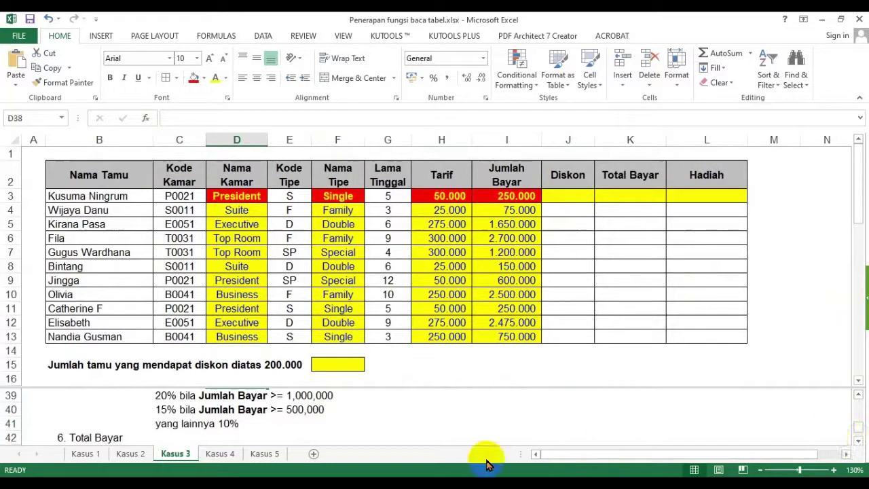
pyautogui.click(445, 422)
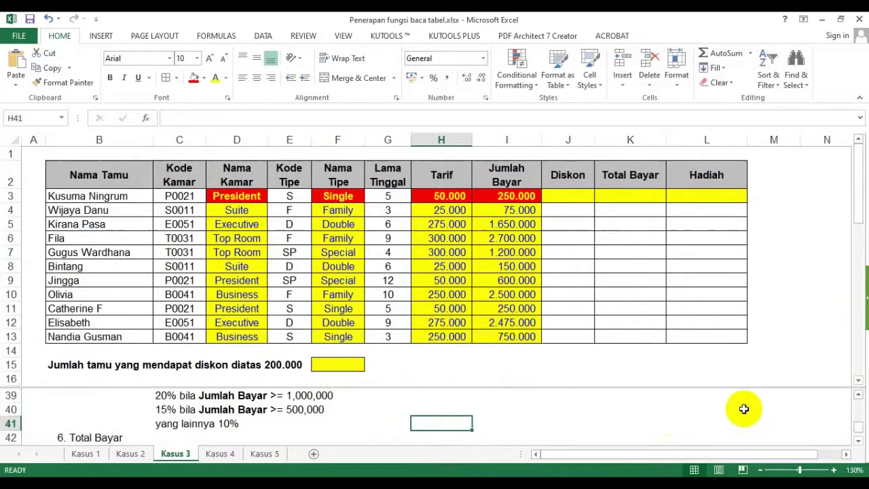
# Step: Review the three Diskon conditions in C39:C41, focusing on the 20% and 15% rules based on Jumlah Bayar
pyautogui.click(859, 396)
pyautogui.click(562, 194)
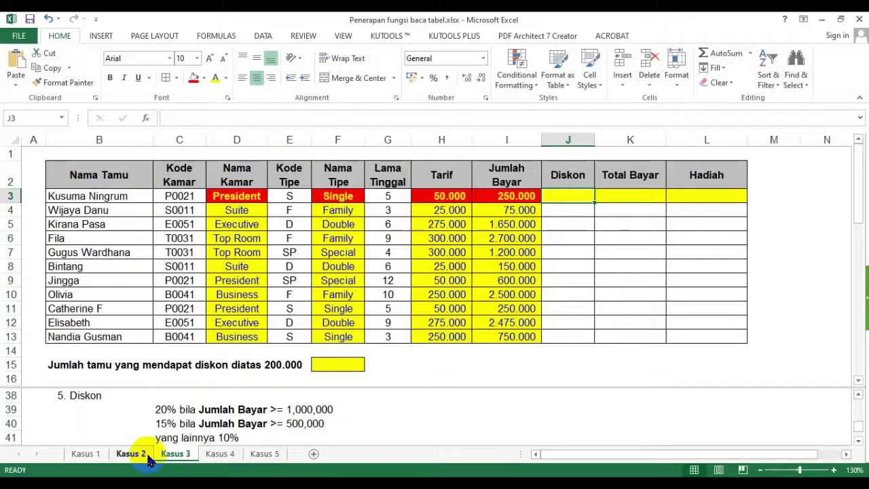
pyautogui.moveTo(159, 409); pyautogui.dragTo(304, 436)
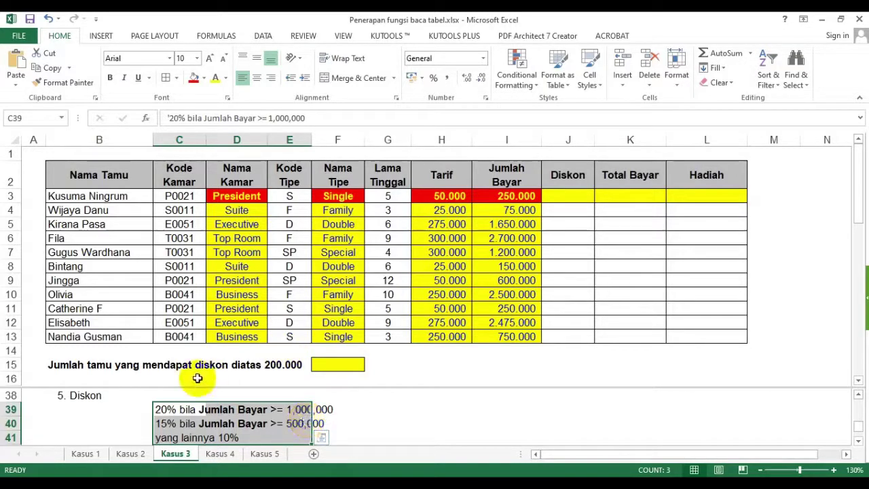
pyautogui.click(174, 425)
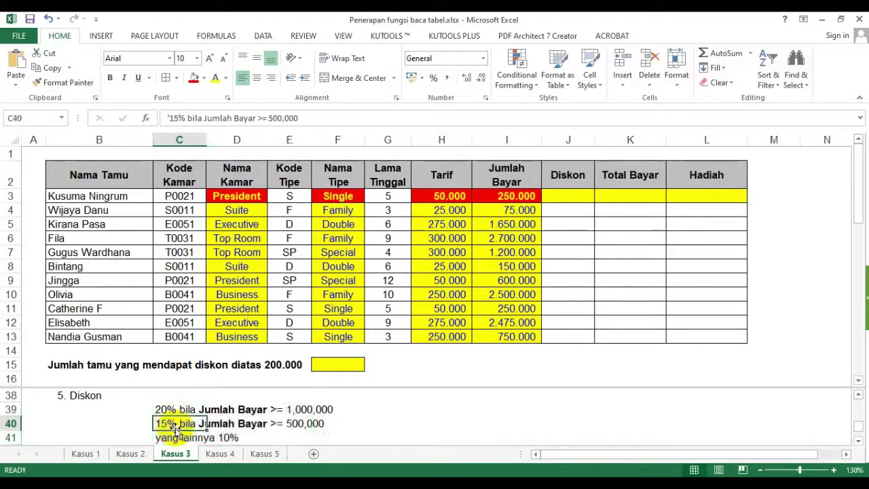
pyautogui.moveTo(171, 410); pyautogui.dragTo(182, 424)
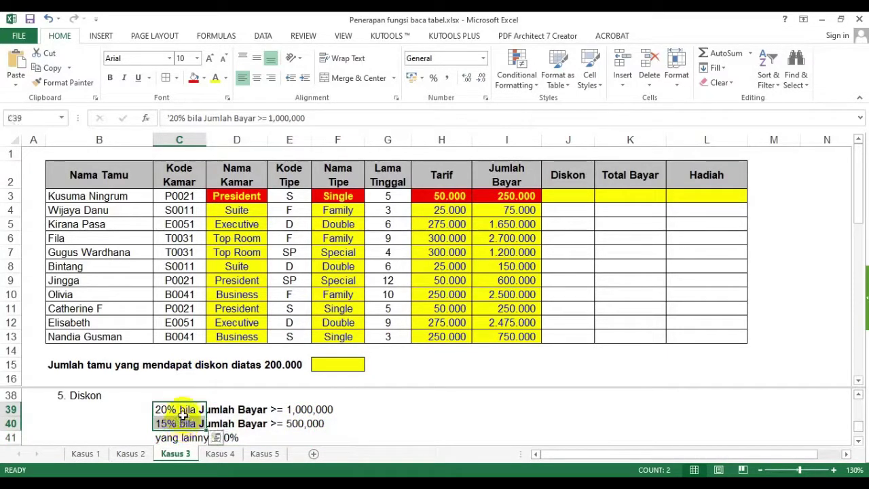
pyautogui.click(182, 412)
pyautogui.click(176, 422)
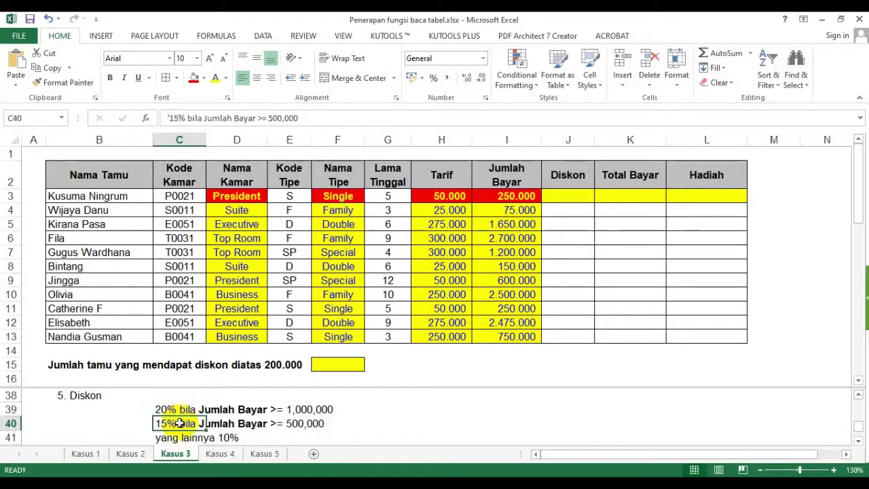
# Step: Start an IF formula in J3 that gives 20% when I3 is at least 1000000: =IF(I3>=1000000;20%
pyautogui.click(564, 197)
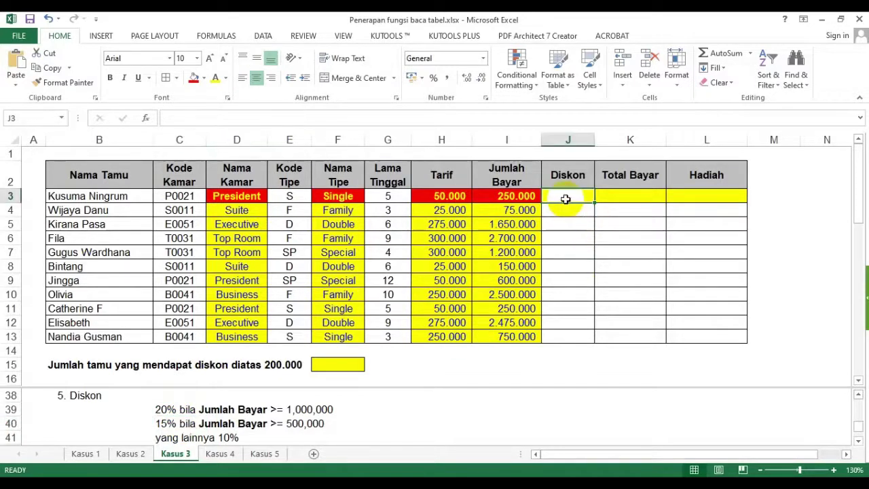
pyautogui.write('=if(')
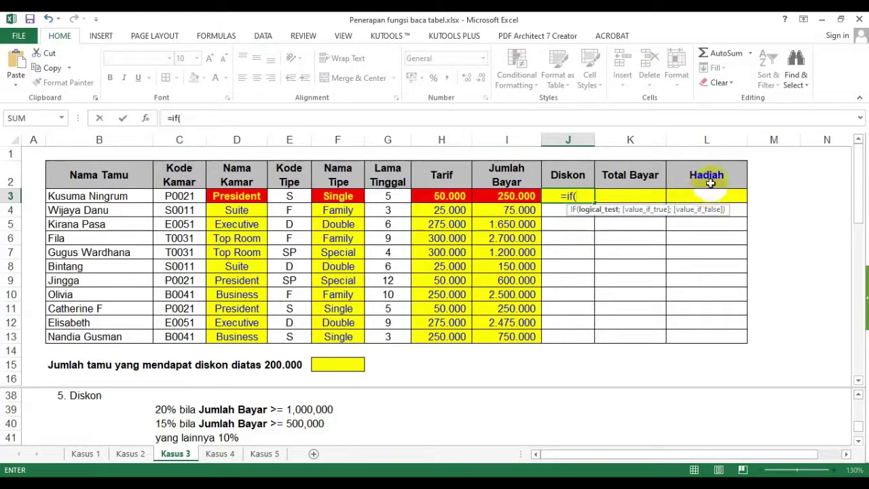
pyautogui.click(515, 195)
pyautogui.write('>=1000000')
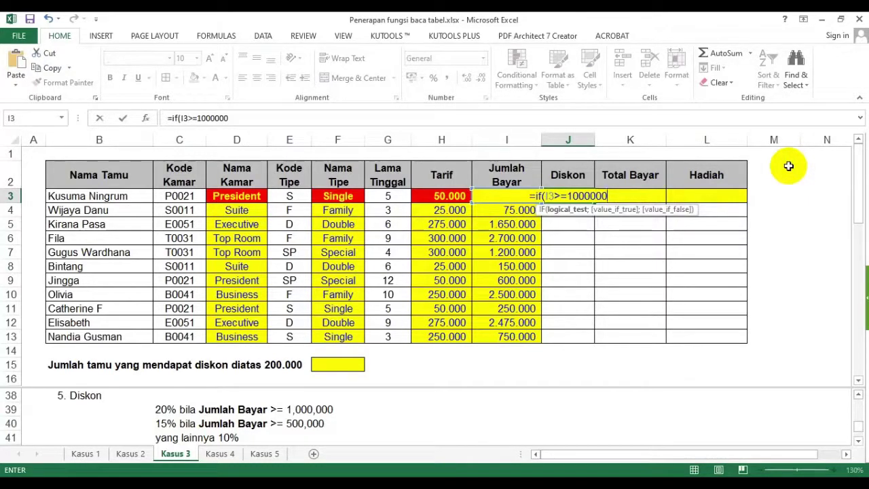
pyautogui.write(';20%')
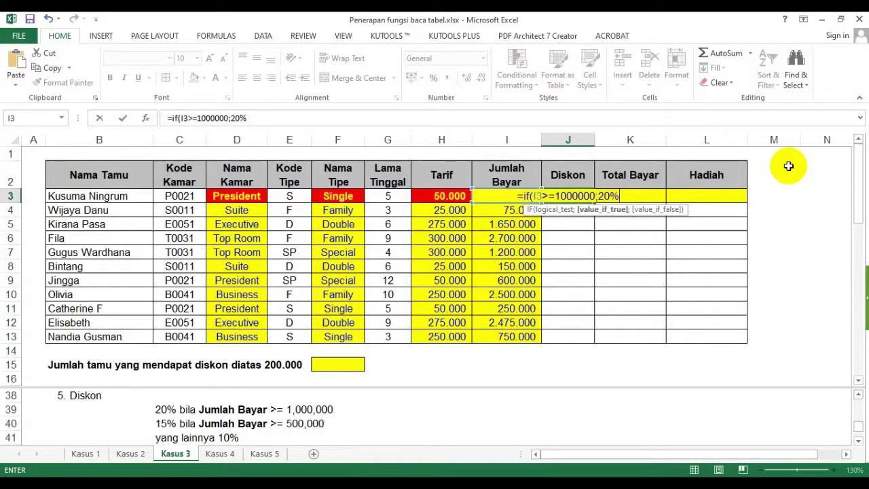
# Step: Nest a second IF in J3's formula as the false result: IF(I3>=500000;15%;10%), and close both functions
pyautogui.write(';if(')
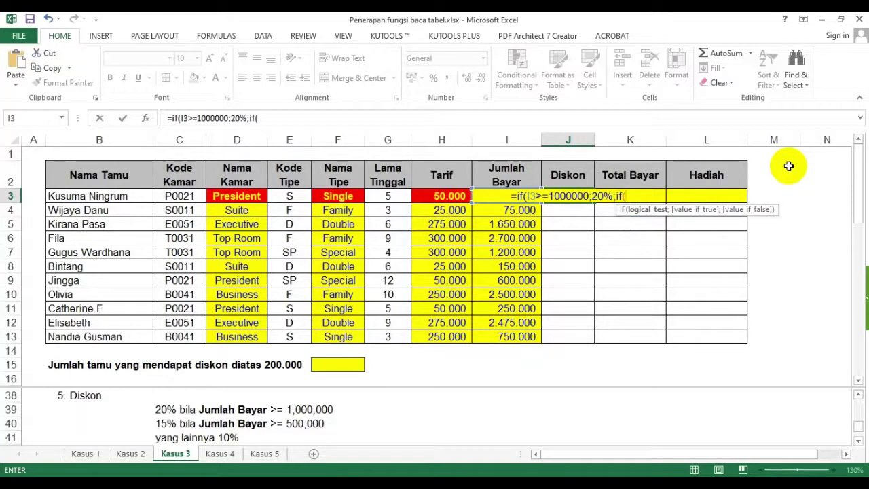
pyautogui.click(486, 211)
pyautogui.press('Up')
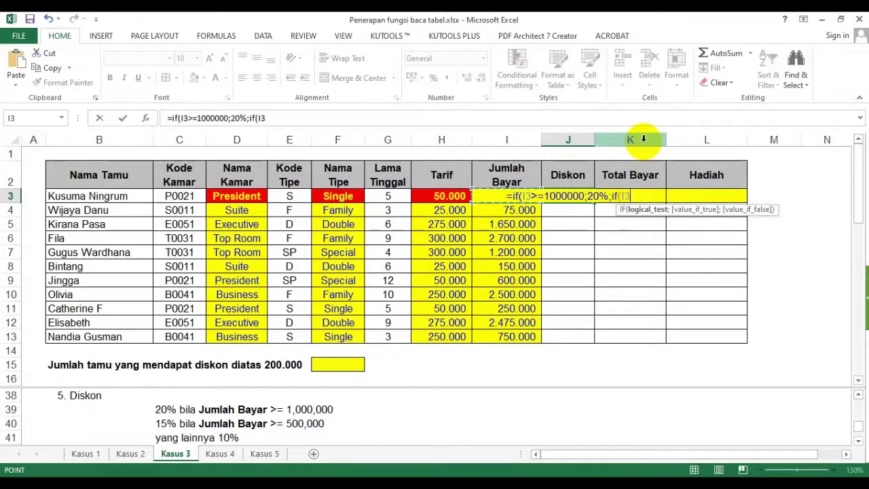
pyautogui.write('>=500000')
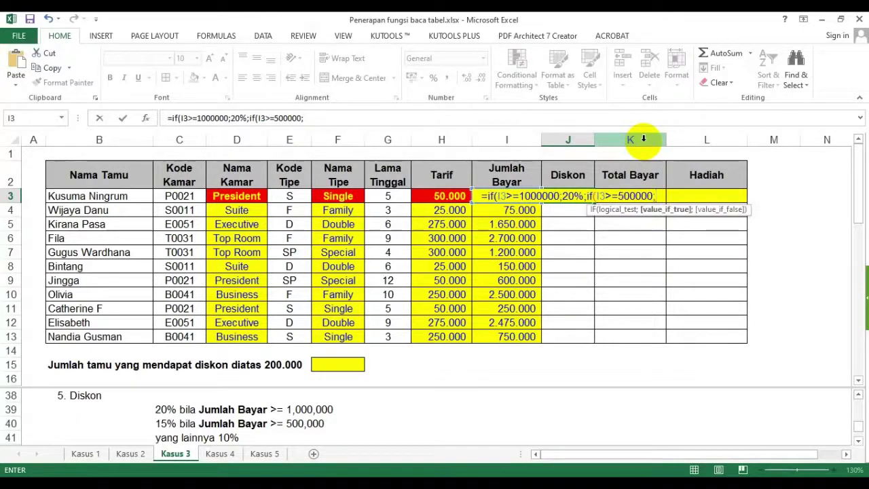
pyautogui.write(';15%')
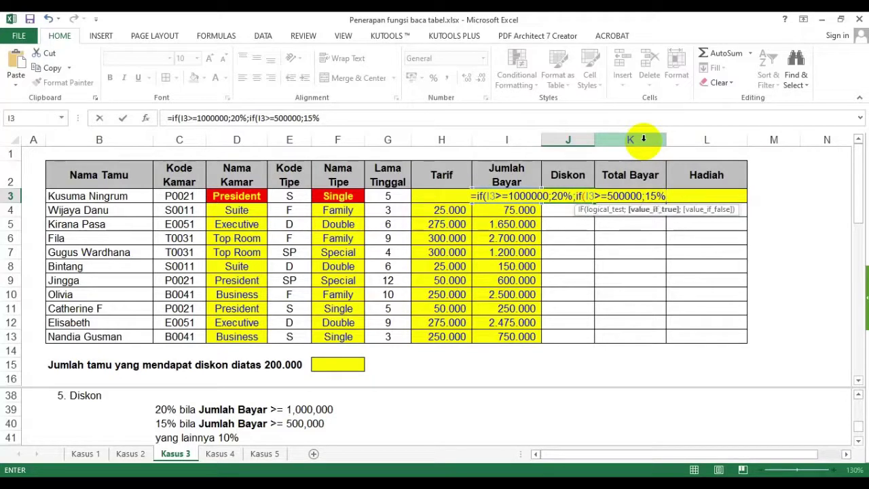
pyautogui.write(';')
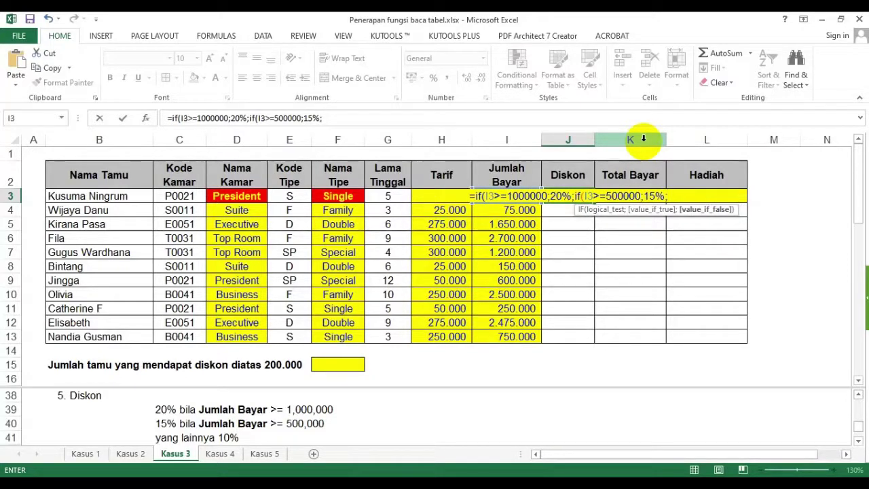
pyautogui.write('10%)')
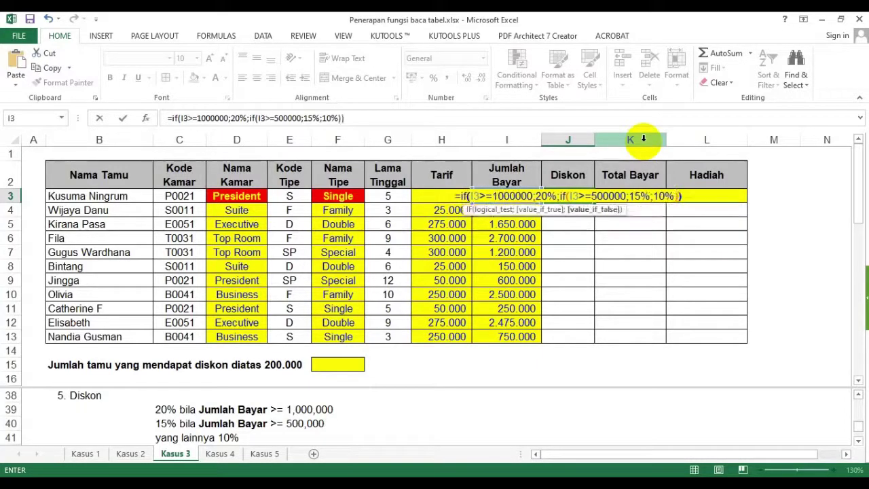
pyautogui.write(')')
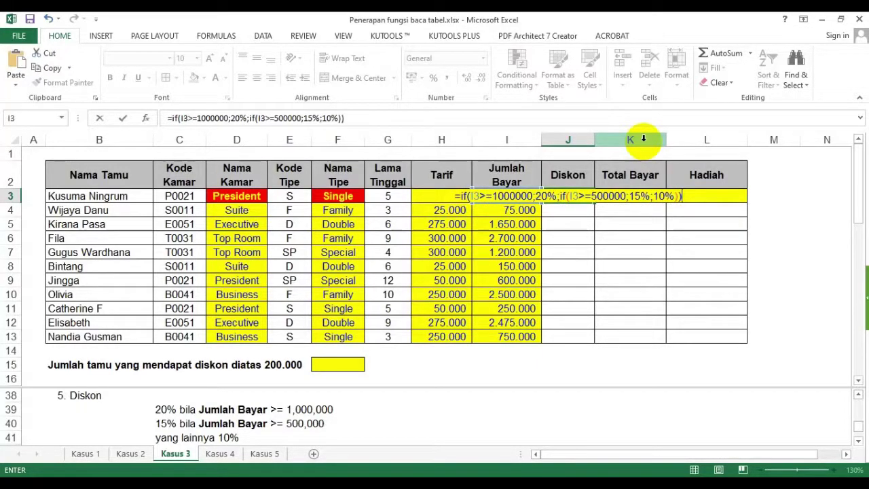
# Step: Multiply J3's IF result by I3 to finish the Diskon formula, and fill it down to J13
pyautogui.write('*')
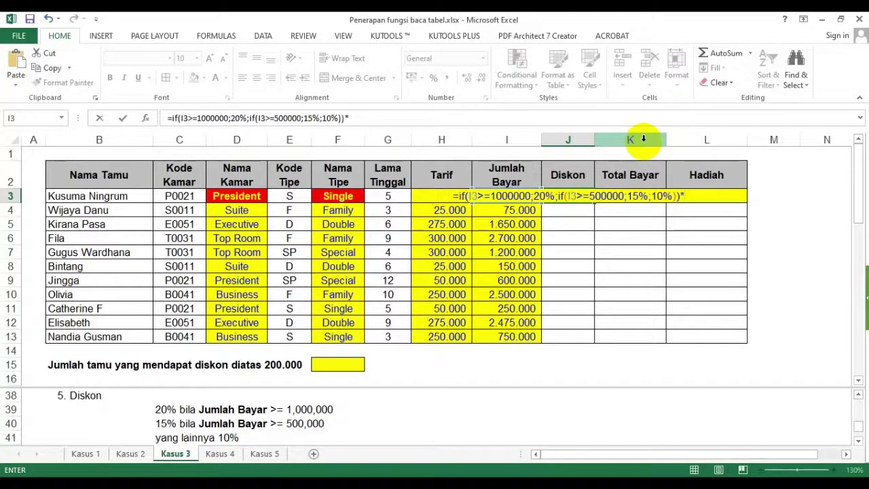
pyautogui.click(508, 211)
pyautogui.press('Up')
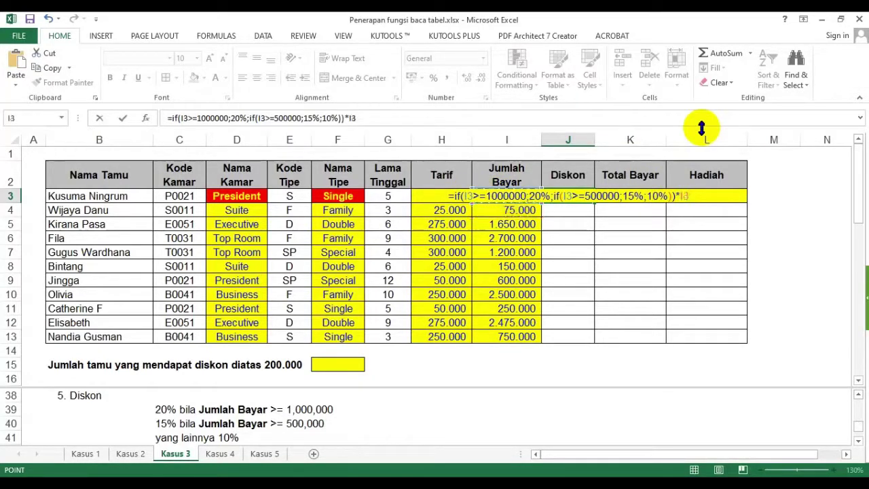
pyautogui.press('Return')
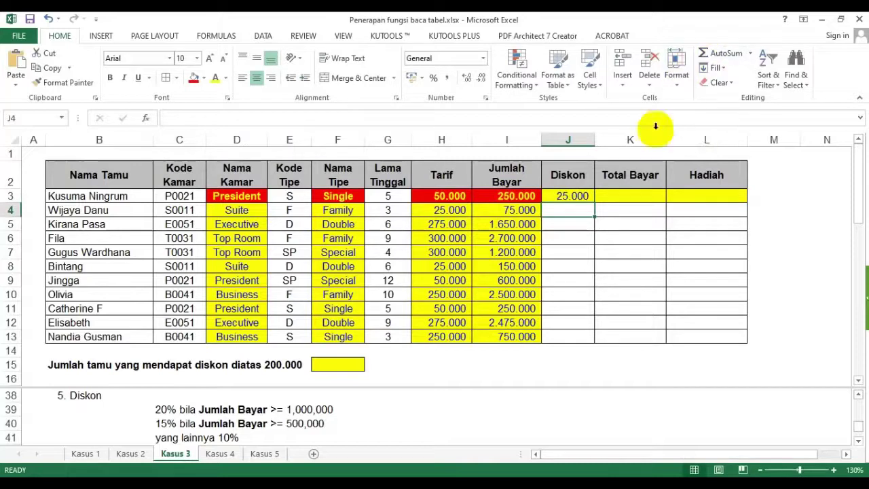
pyautogui.click(582, 198)
pyautogui.doubleClick(592, 206)
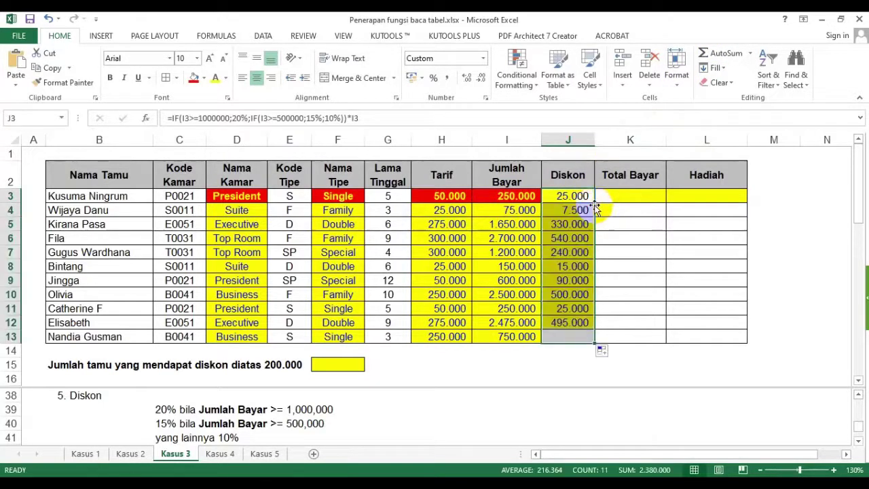
# Step: Highlight cell J3 with bold yellow text on a red fill
pyautogui.click(564, 192)
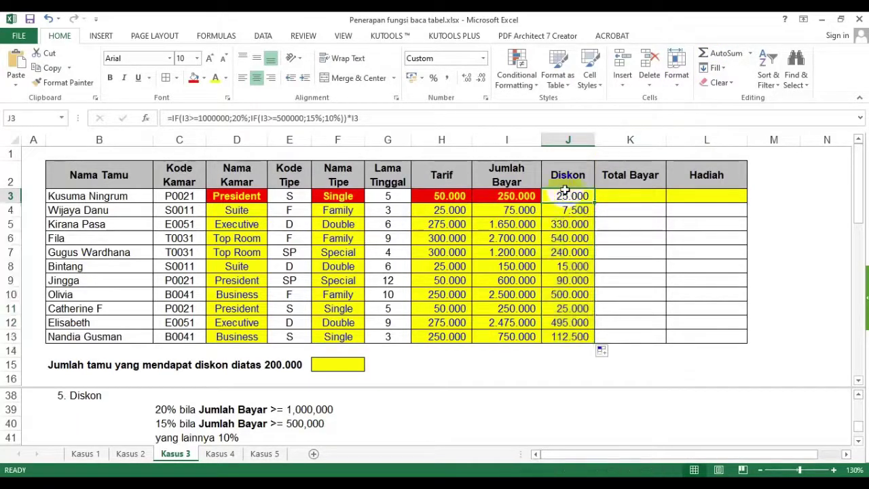
pyautogui.click(111, 80)
pyautogui.click(194, 80)
pyautogui.click(215, 80)
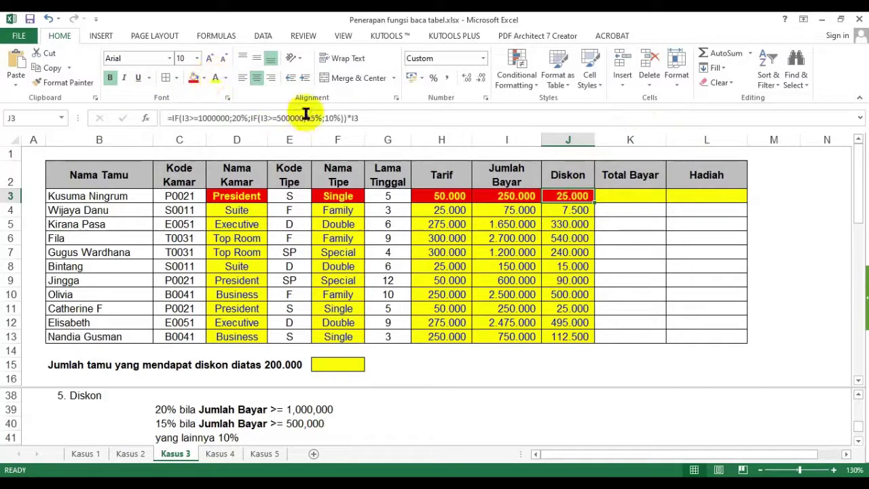
# Step: Copy J3's formula and record it as plain text in C21 beside Diskon: =IF(I3>=1000000;20%;IF(I3>=500000;15%;10%))*I3
pyautogui.click(380, 118)
pyautogui.moveTo(151, 129); pyautogui.dragTo(126, 107)
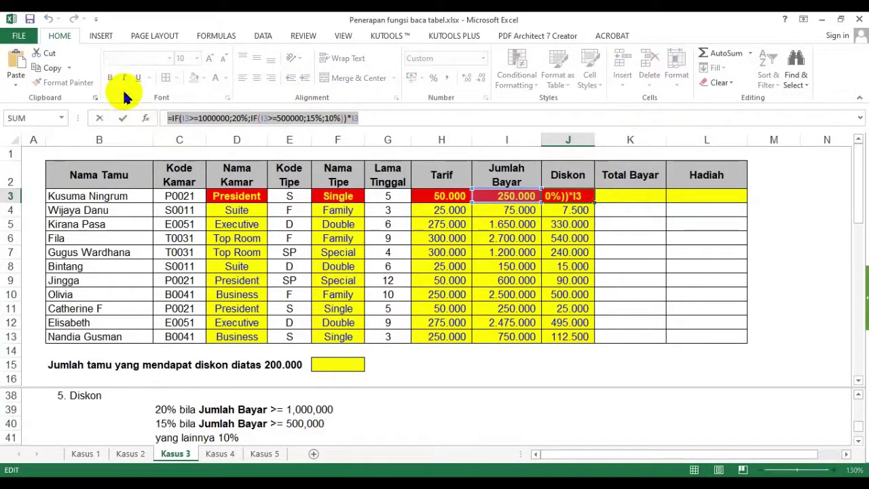
pyautogui.press('Escape')
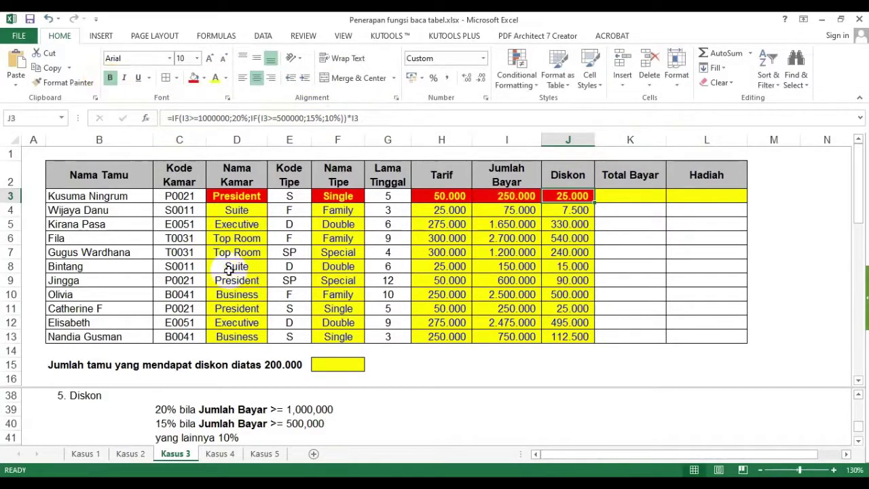
pyautogui.scroll(-3, 177, 285)
pyautogui.click(169, 311)
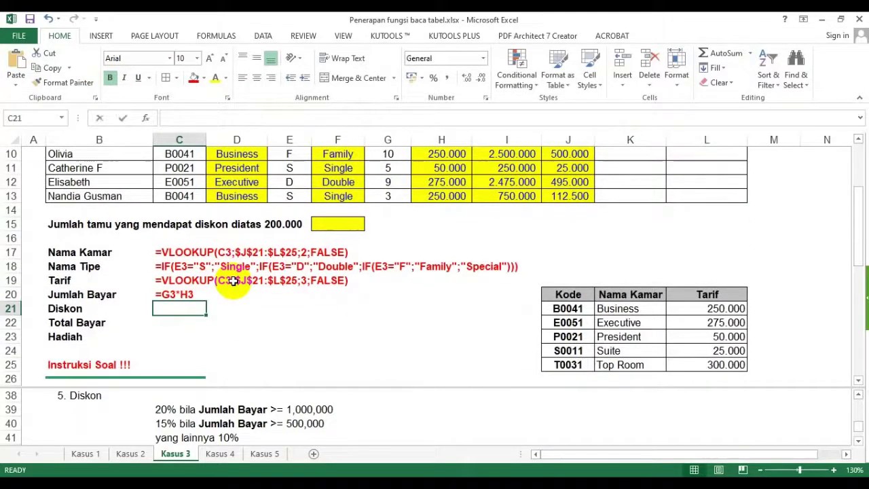
pyautogui.hotkey('ctrl', 'v')
pyautogui.press('Return')
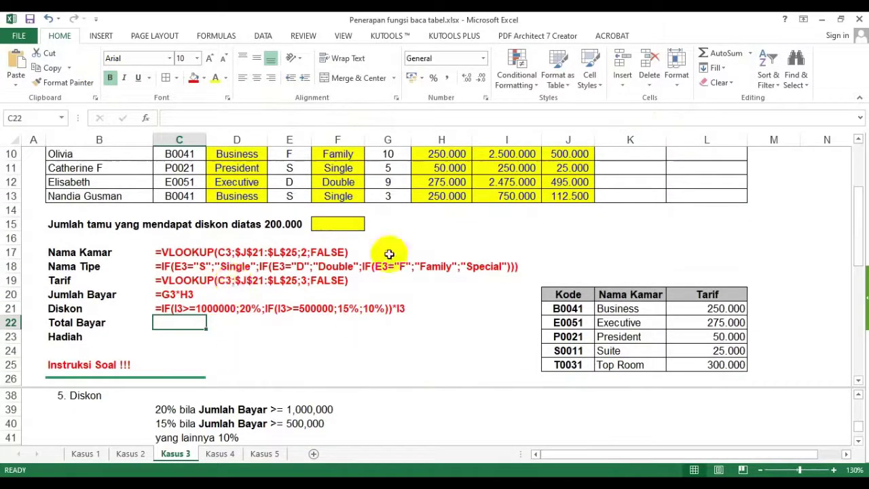
# Step: Following the Total Bayar instruction in row 43, enter =I3-J3 in K3 and fill it down to K13
pyautogui.click(196, 421)
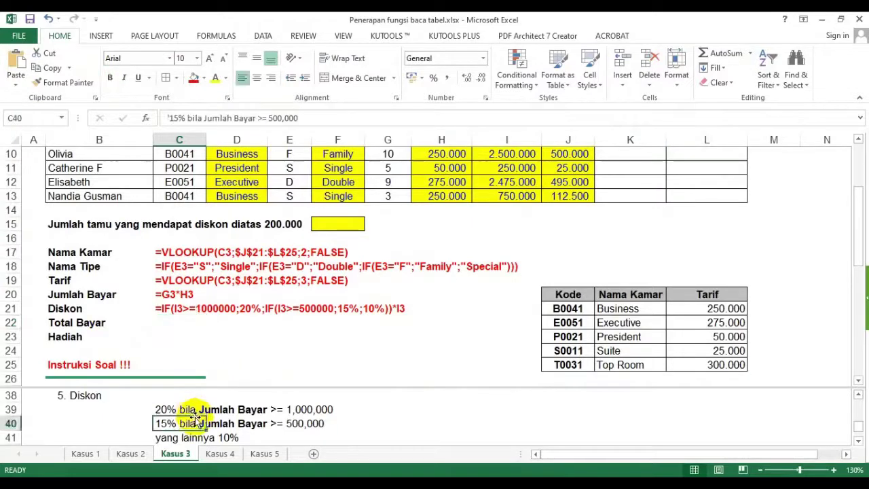
pyautogui.scroll(-2, 195, 417)
pyautogui.scroll(1, 197, 400)
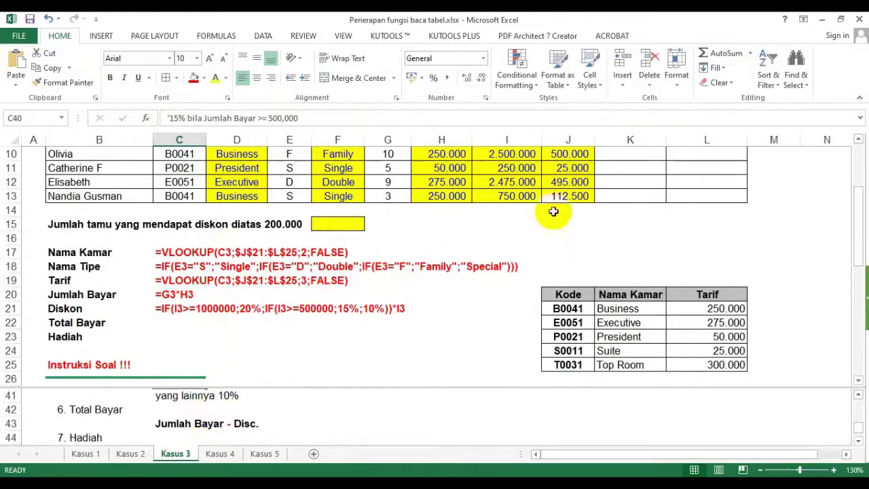
pyautogui.scroll(3, 553, 211)
pyautogui.click(618, 195)
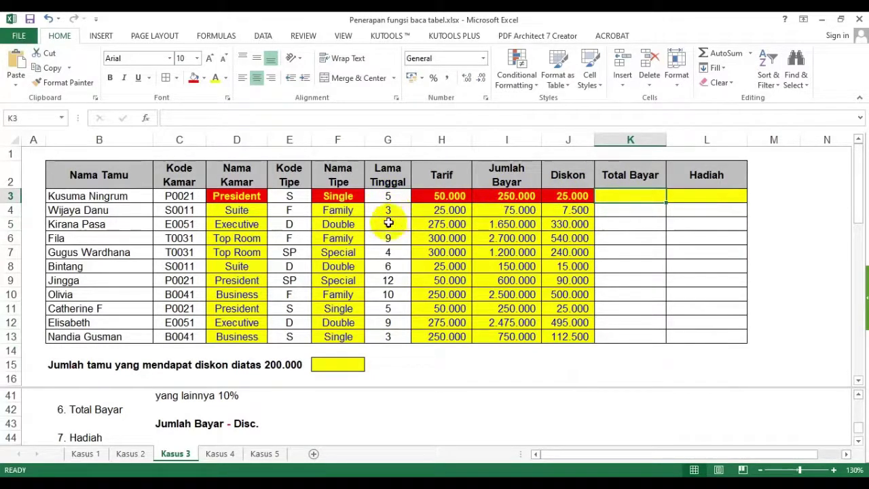
pyautogui.write('=')
pyautogui.click(502, 195)
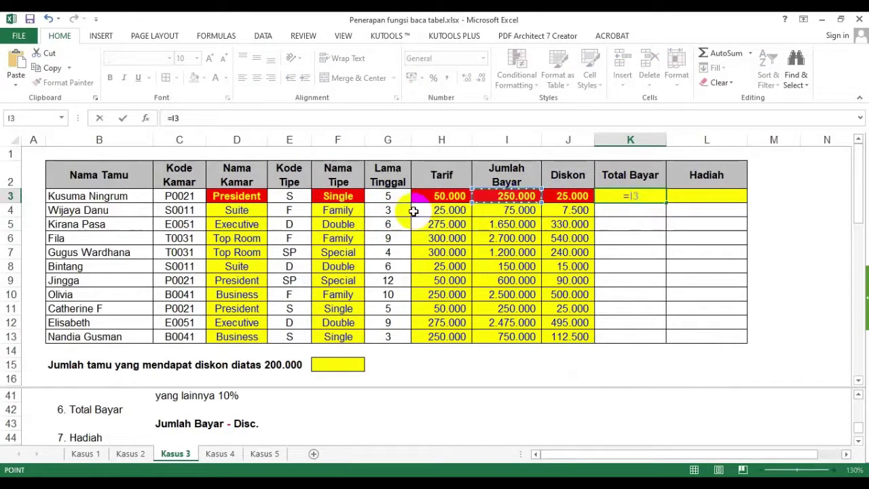
pyautogui.write('-')
pyautogui.click(566, 196)
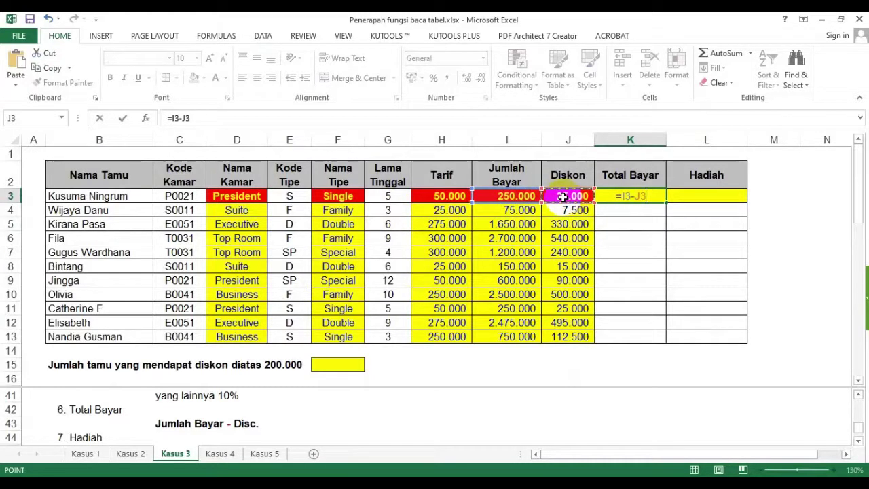
pyautogui.press('Return')
pyautogui.click(631, 199)
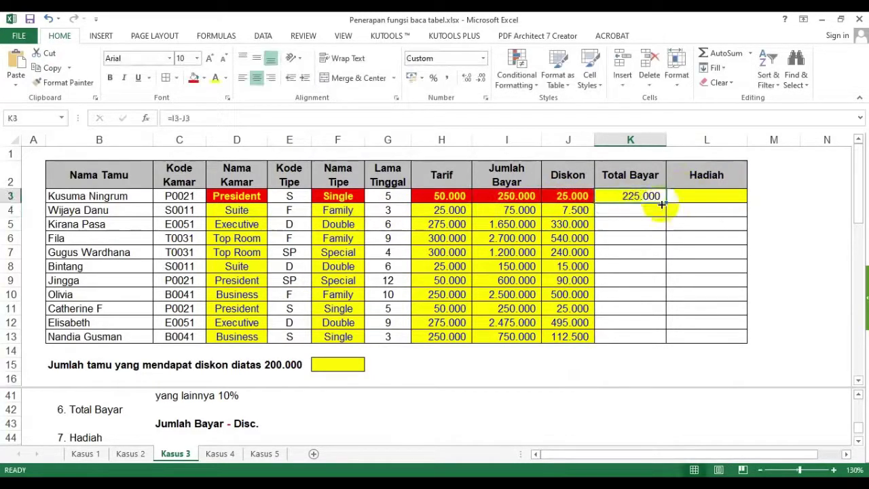
pyautogui.moveTo(662, 205); pyautogui.dragTo(658, 337)
# Step: Highlight cell K3 with bold yellow text on a red fill
pyautogui.click(635, 197)
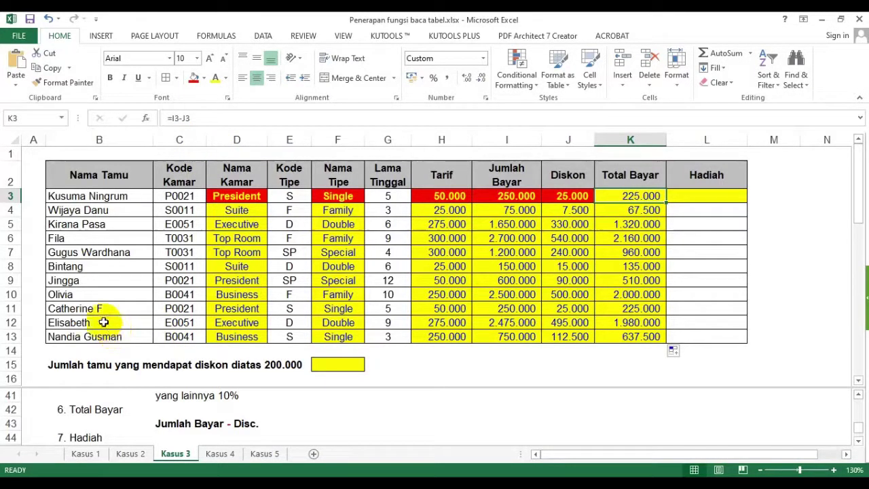
pyautogui.click(194, 79)
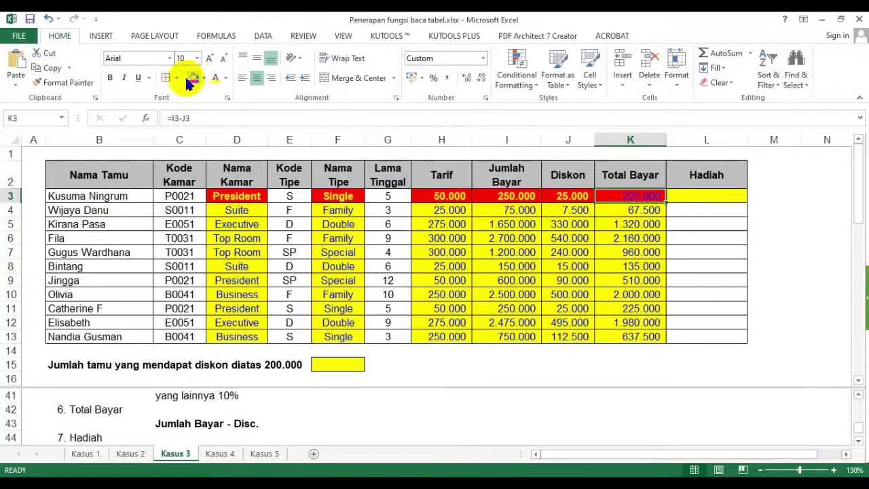
pyautogui.click(109, 78)
pyautogui.click(215, 77)
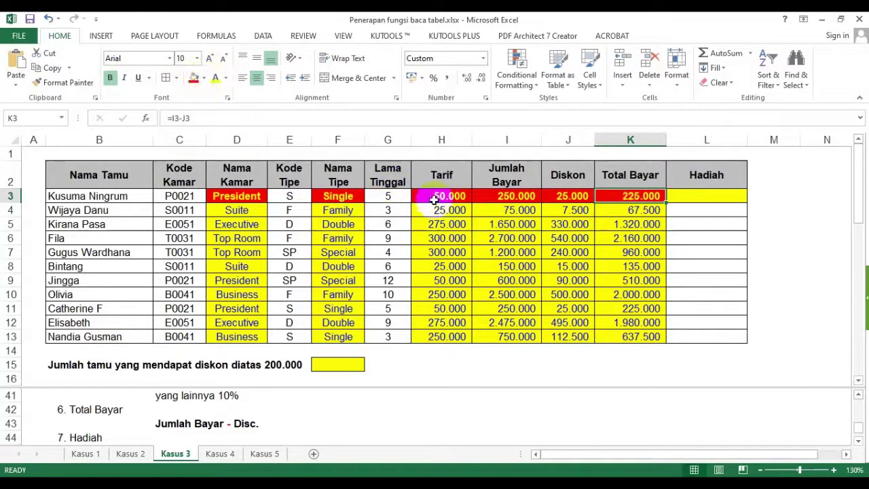
# Step: Copy K3's formula and record it as plain text in C22 beside Total Bayar: =I3-J3
pyautogui.moveTo(235, 116); pyautogui.dragTo(138, 122)
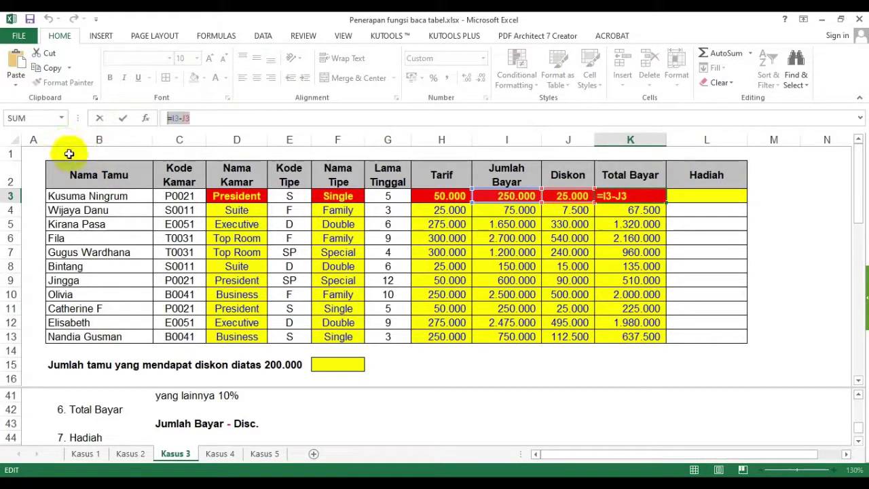
pyautogui.hotkey('ctrl', 'Return')
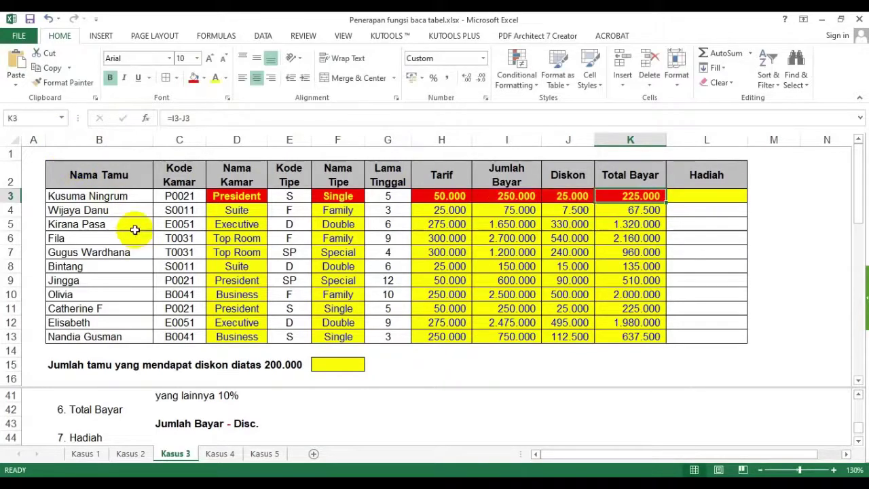
pyautogui.scroll(-5, 146, 234)
pyautogui.click(167, 239)
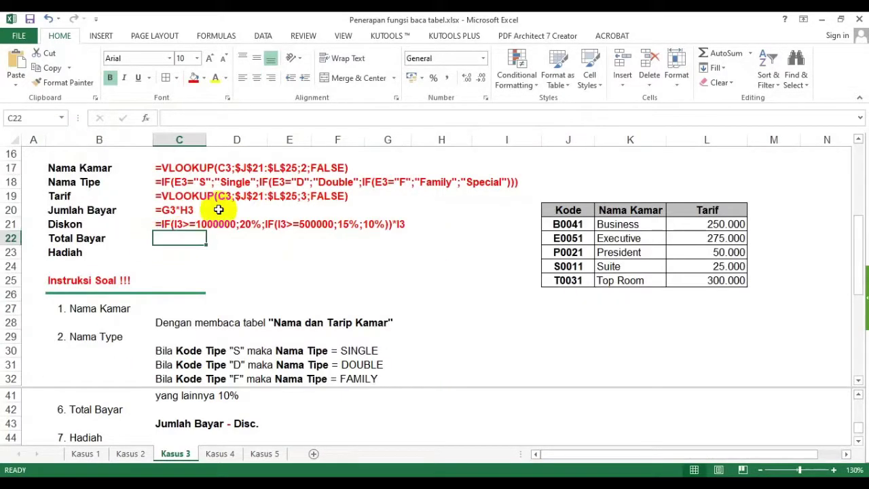
pyautogui.write('=I3-J3')
pyautogui.press('Return')
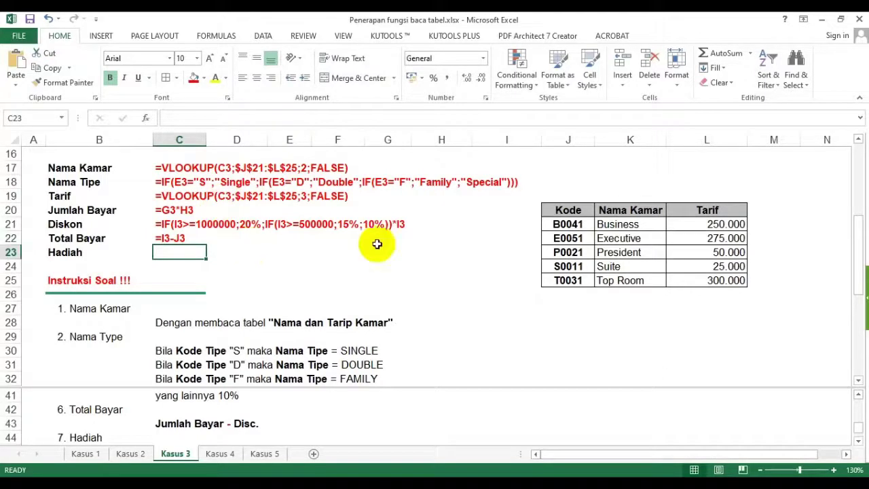
pyautogui.click(438, 236)
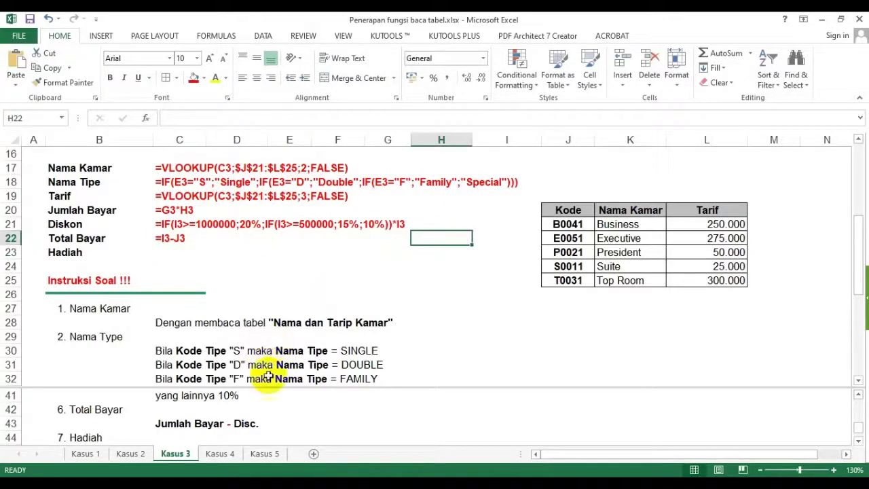
# Step: Enlarge the lower split pane to show the instructions in rows 44 to 48 together with the guest table above
pyautogui.click(255, 403)
pyautogui.scroll(-1, 255, 403)
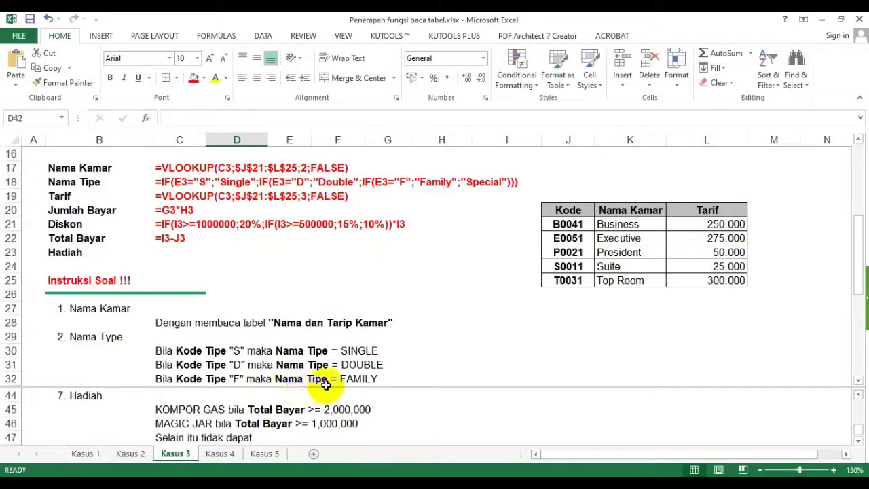
pyautogui.moveTo(321, 384); pyautogui.dragTo(310, 358)
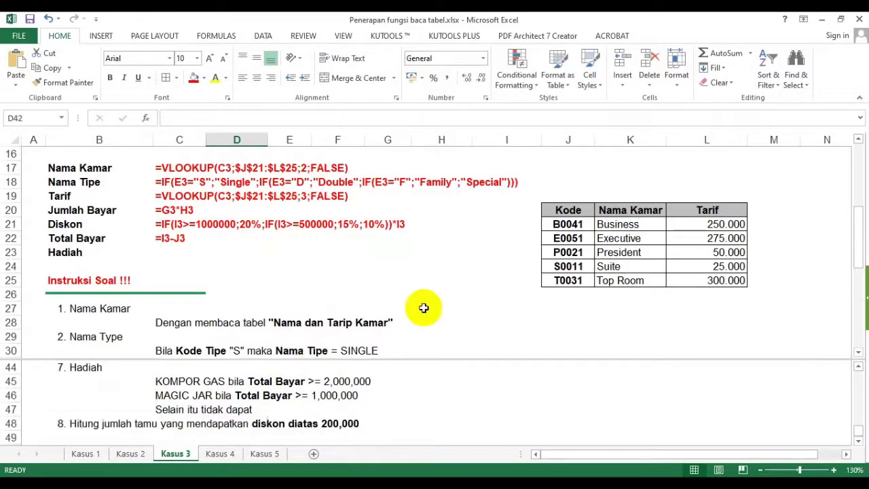
pyautogui.click(568, 209)
pyautogui.scroll(3, 569, 210)
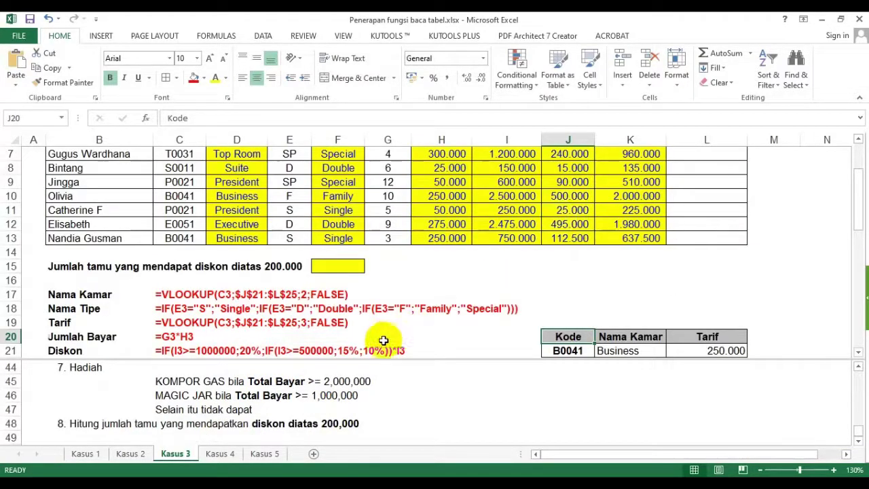
pyautogui.scroll(2, 717, 171)
pyautogui.click(707, 196)
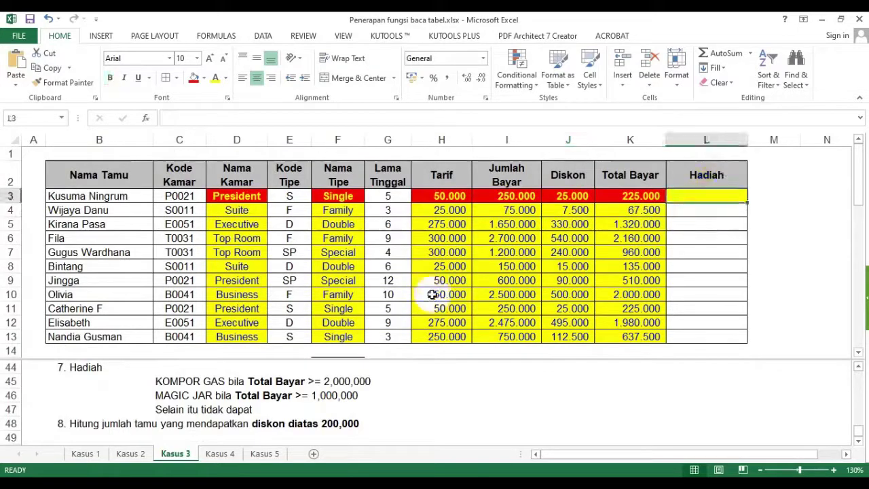
pyautogui.click(857, 355)
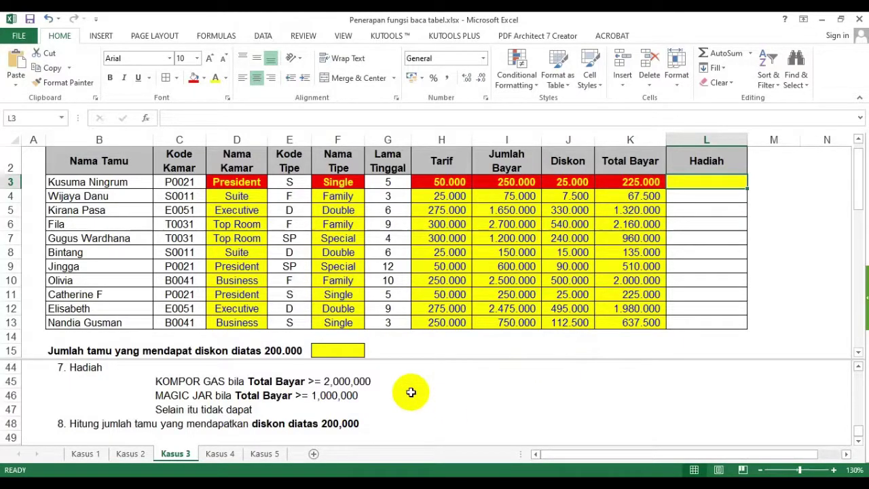
# Step: Examine the Hadiah rules in rows 45 to 47 for the prizes and their Total Bayar thresholds
pyautogui.click(446, 381)
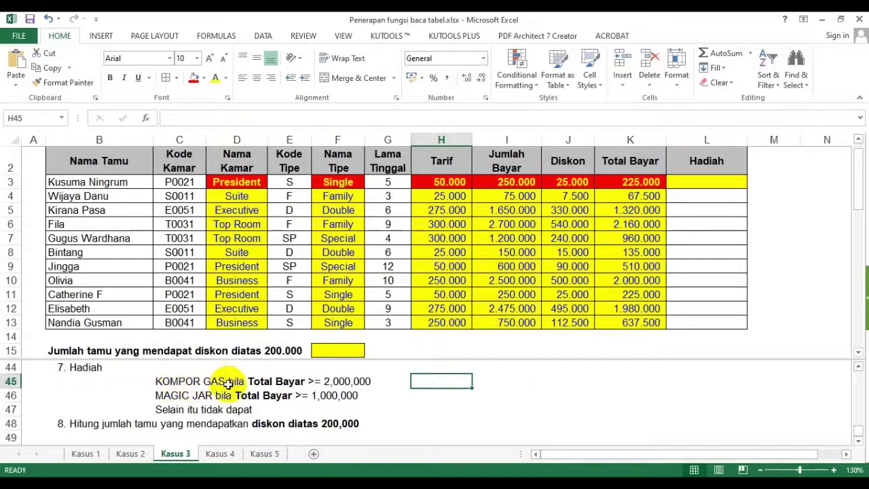
pyautogui.moveTo(290, 378); pyautogui.dragTo(343, 395)
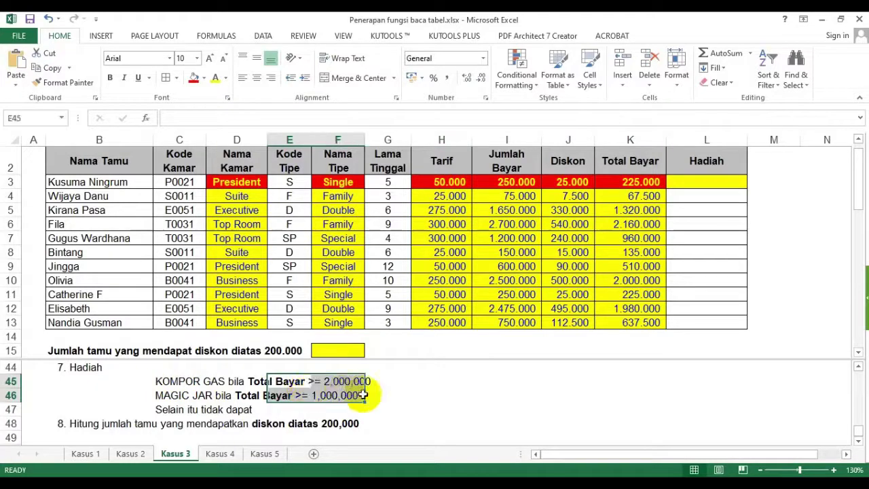
pyautogui.click(459, 385)
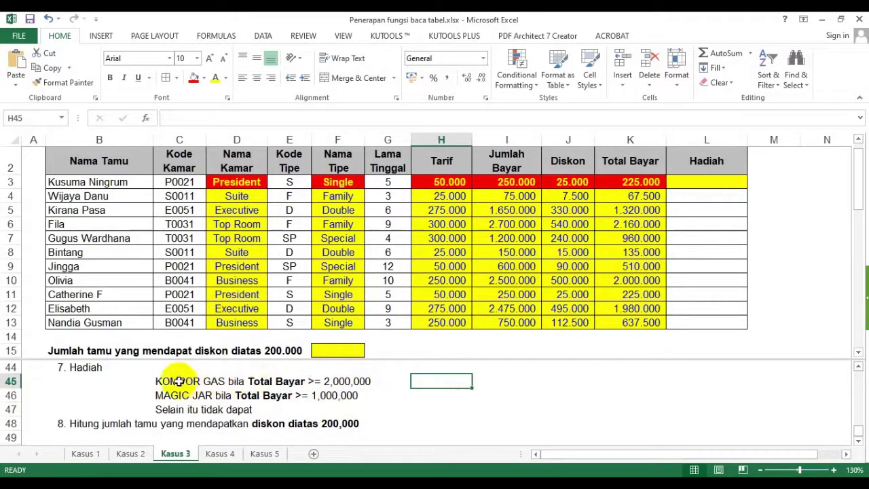
pyautogui.moveTo(302, 381); pyautogui.dragTo(360, 382)
pyautogui.moveTo(285, 395); pyautogui.dragTo(347, 396)
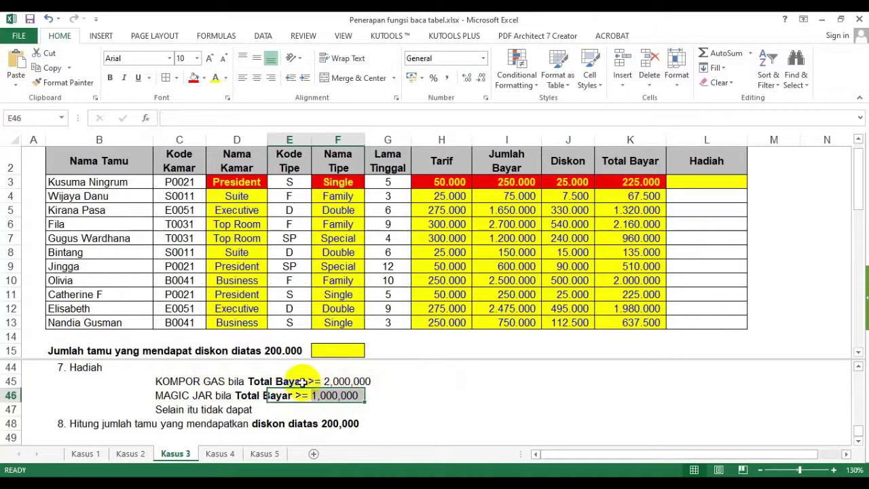
pyautogui.moveTo(289, 382); pyautogui.dragTo(348, 382)
pyautogui.moveTo(194, 381); pyautogui.dragTo(233, 382)
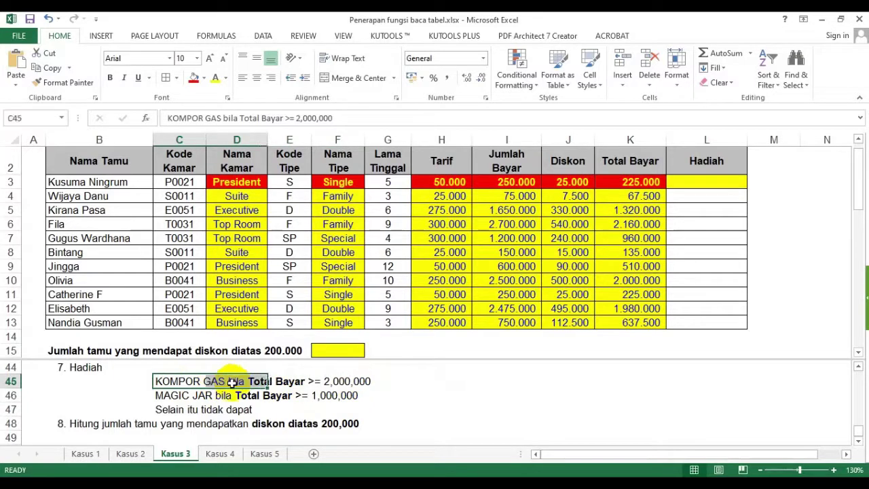
pyautogui.moveTo(304, 397); pyautogui.dragTo(343, 396)
pyautogui.click(180, 393)
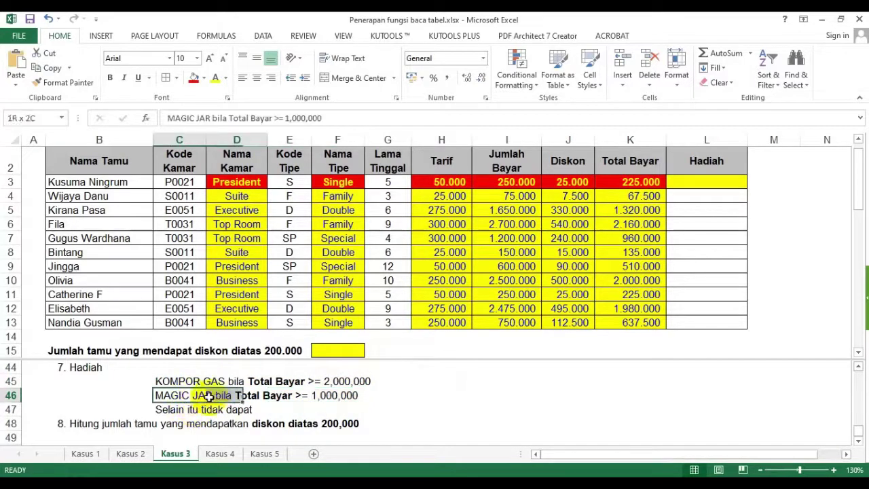
pyautogui.click(420, 396)
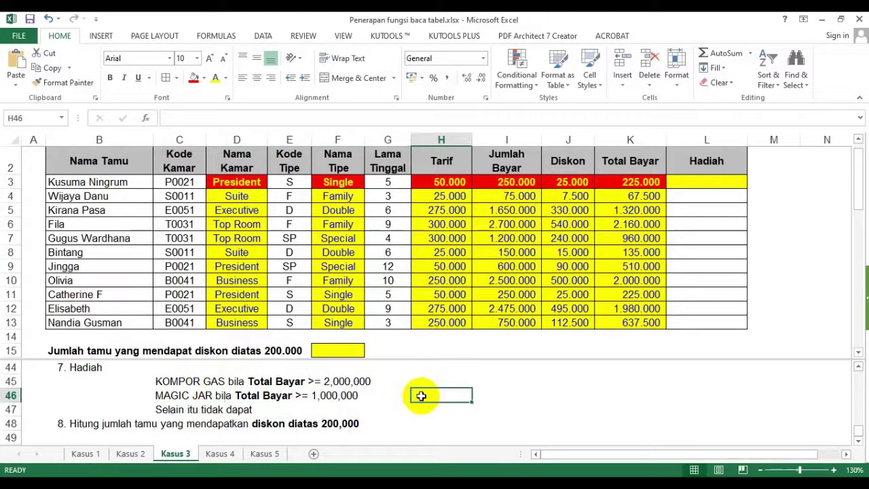
pyautogui.click(196, 382)
pyautogui.moveTo(196, 382); pyautogui.dragTo(249, 392)
# Step: Begin the Hadiah formula in L3 with an IF that returns "Kompor Gas" when K3>=2000000
pyautogui.click(683, 181)
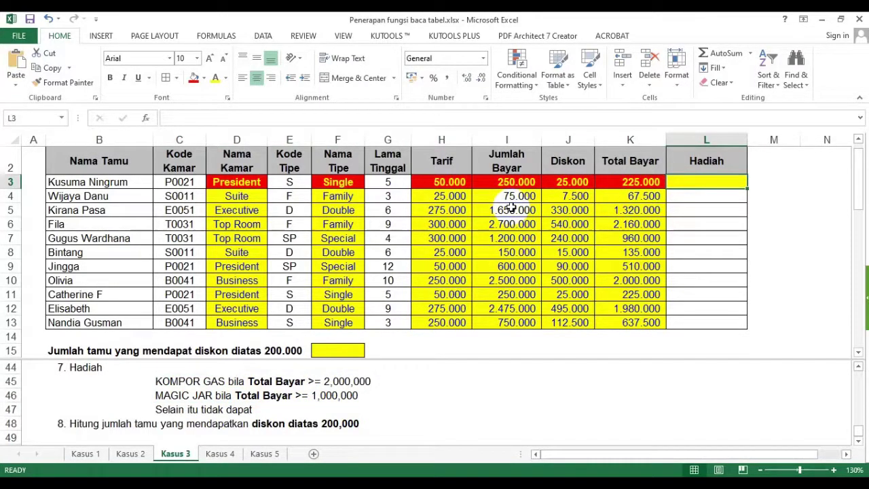
pyautogui.write('=if(')
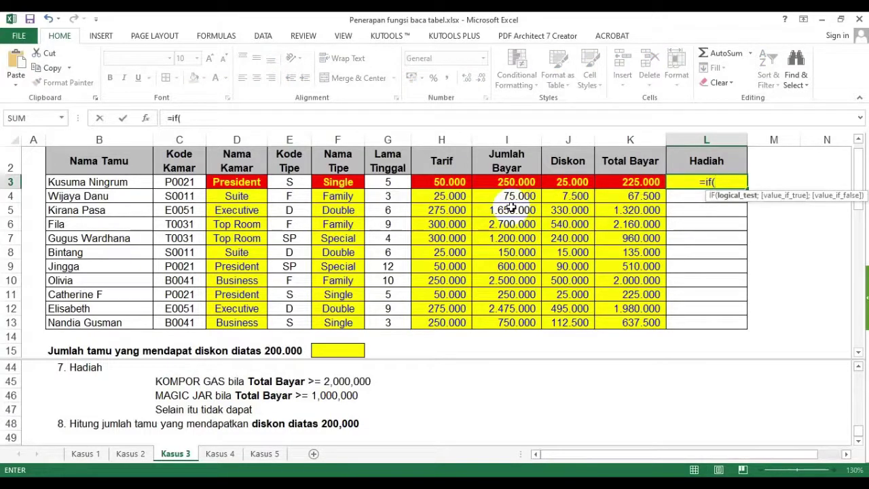
pyautogui.click(621, 182)
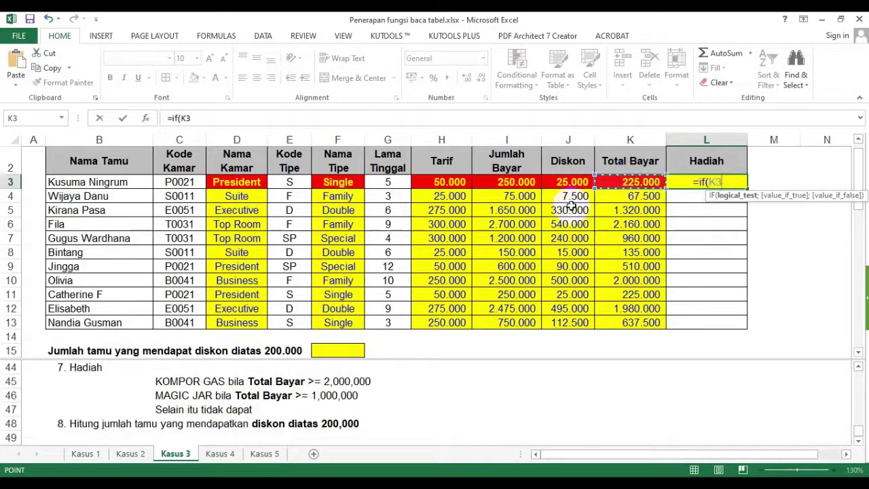
pyautogui.write('>=200')
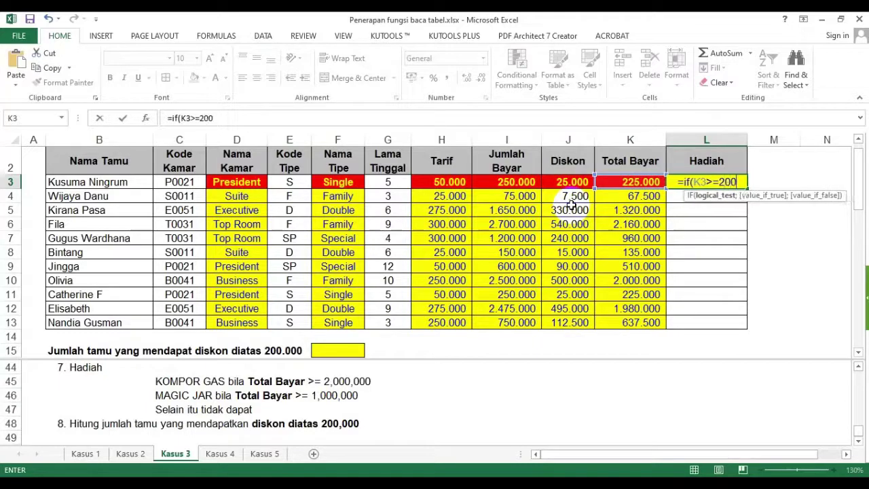
pyautogui.write('0000')
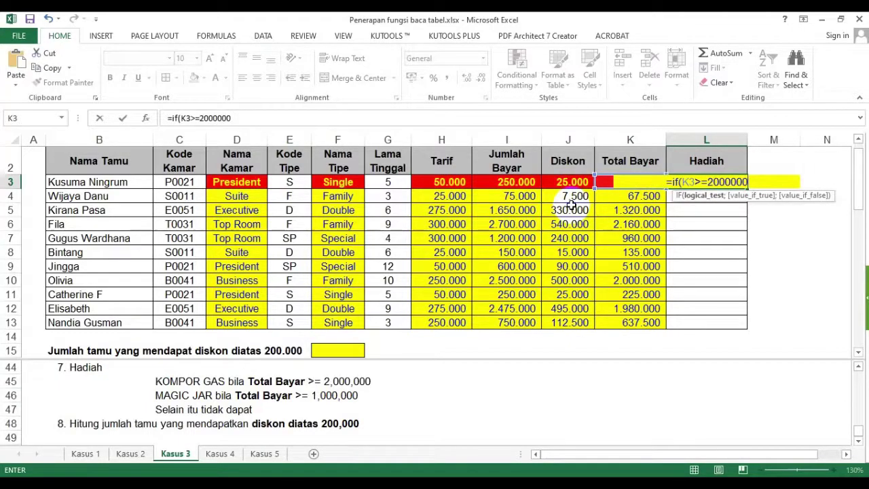
pyautogui.write(';"K')
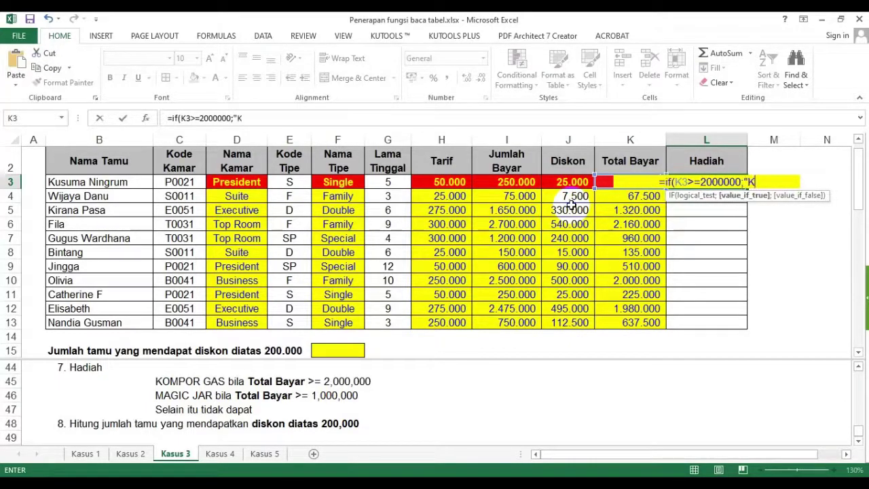
pyautogui.write('ompor Gas"')
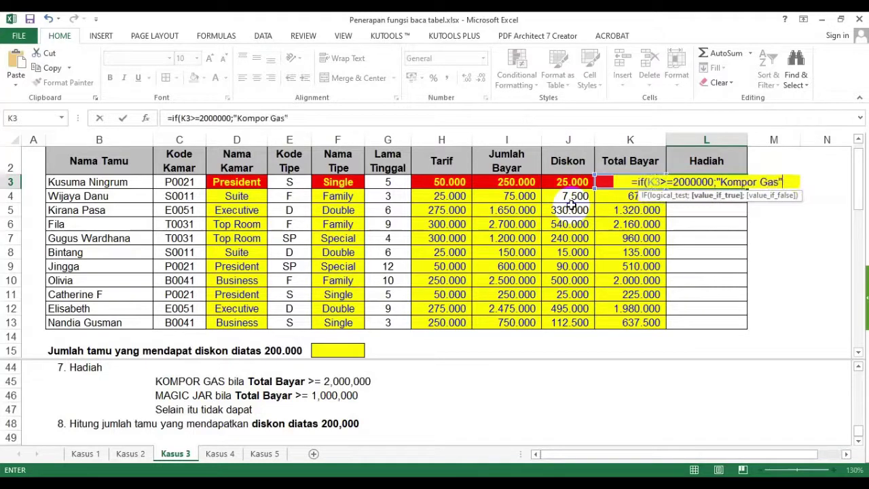
# Step: Nest a second IF in the L3 Hadiah formula that returns "Magic Jar" when K3>=1000000
pyautogui.write(';if(')
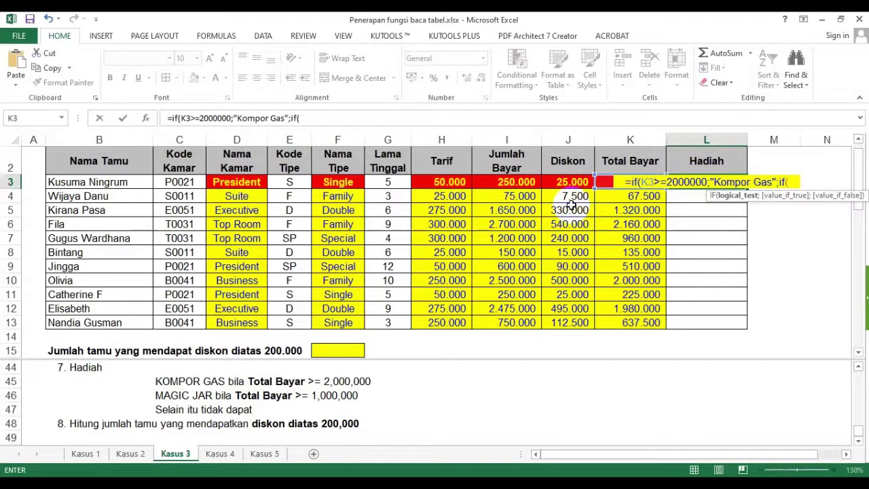
pyautogui.click(604, 182)
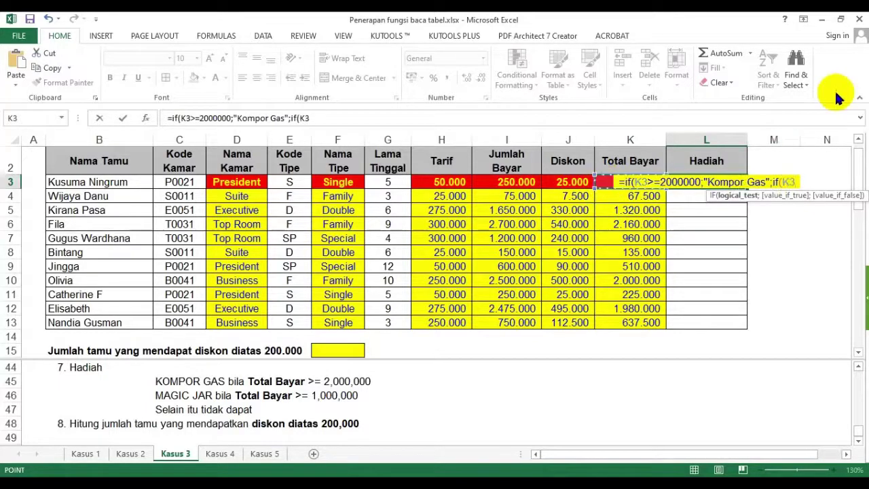
pyautogui.write('>=')
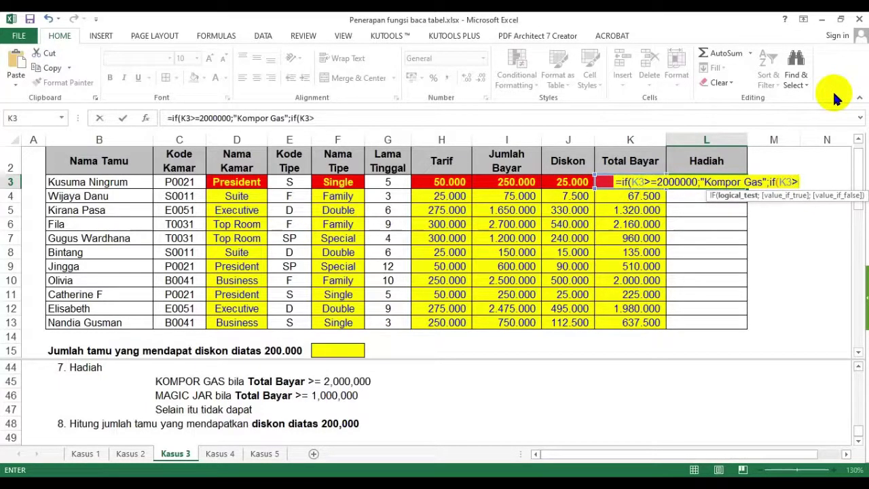
pyautogui.write('1000')
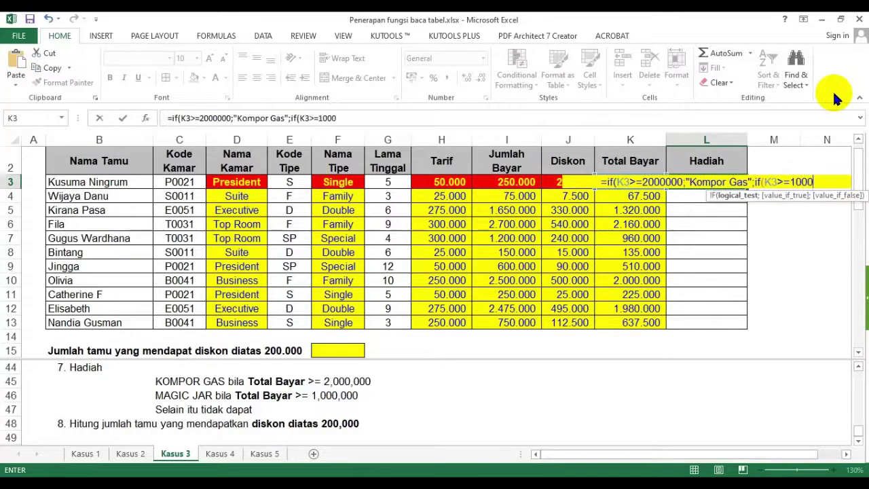
pyautogui.write('000;"')
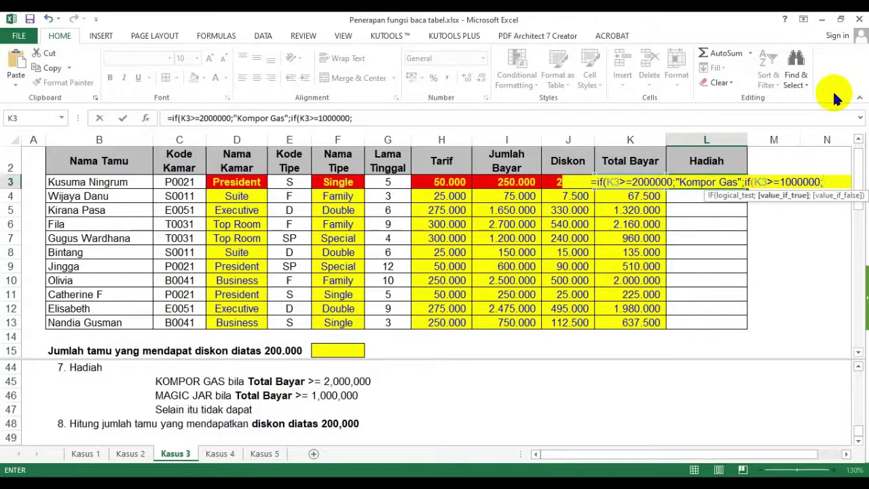
pyautogui.write('Mag')
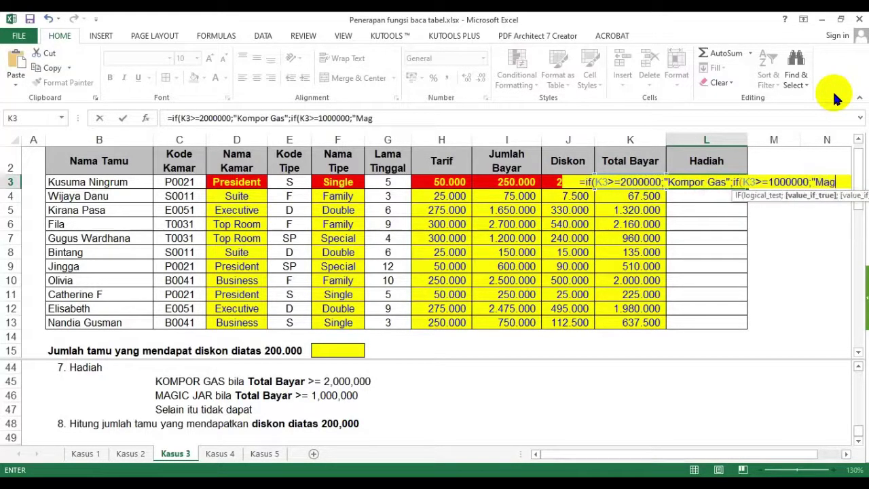
pyautogui.write('ic Jar"')
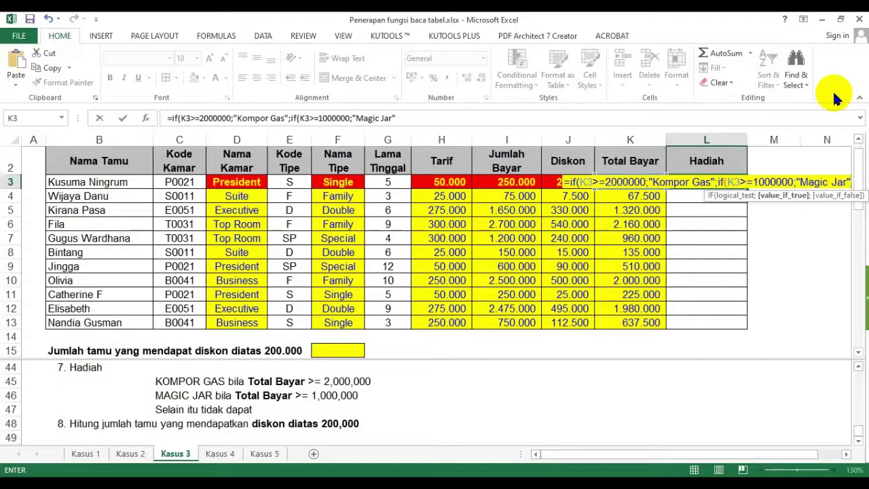
pyautogui.write(';')
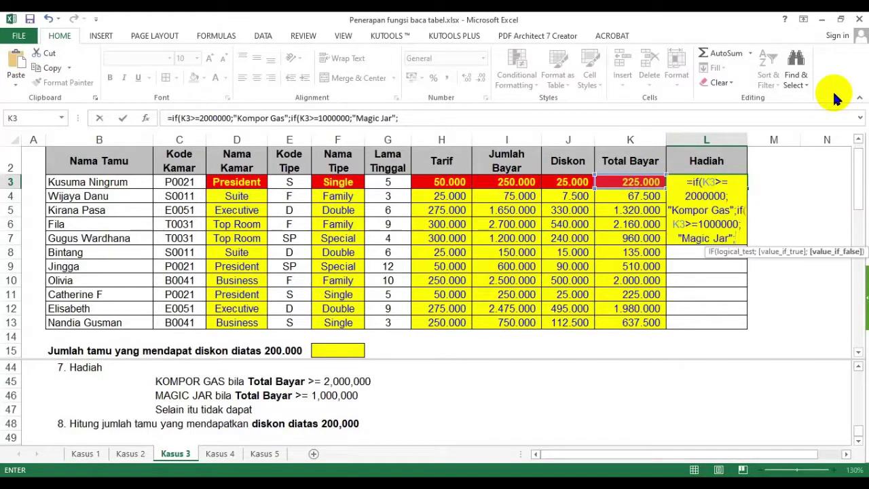
# Step: Finish the L3 formula with empty text "" as the fallback result, close both IFs and enter it
pyautogui.click(846, 454)
pyautogui.click(845, 453)
pyautogui.click(845, 453)
pyautogui.click(846, 453)
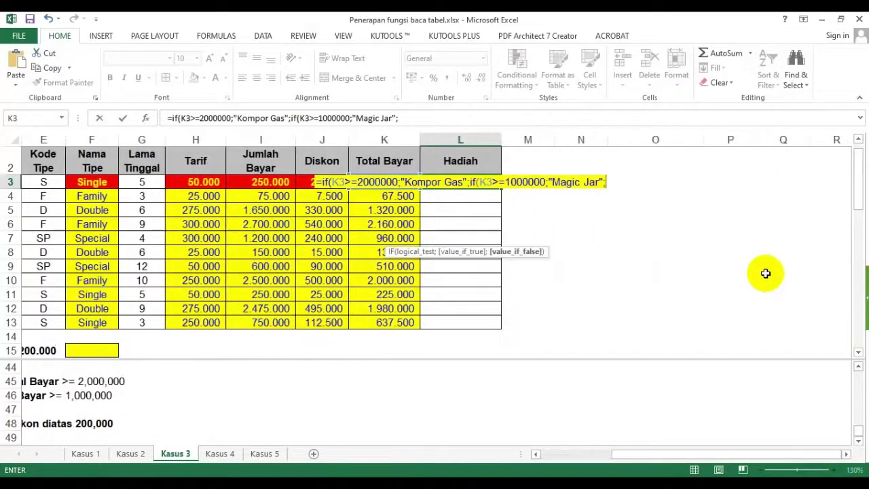
pyautogui.write('"')
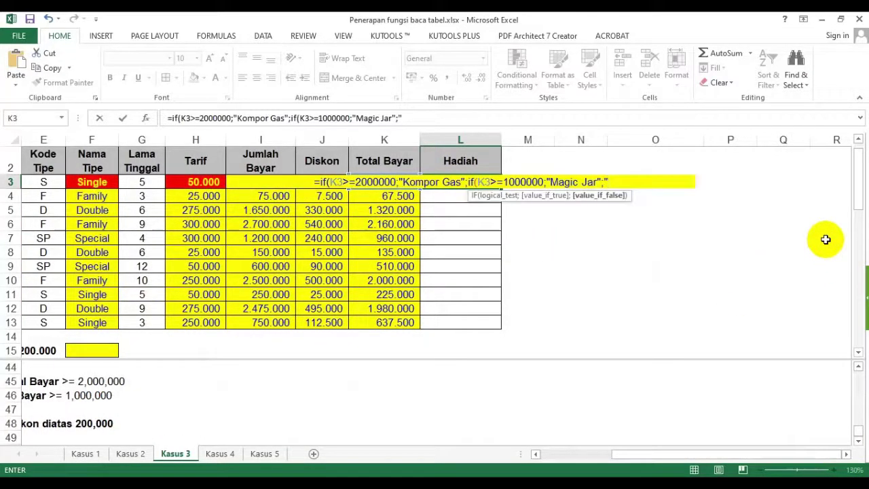
pyautogui.write('"')
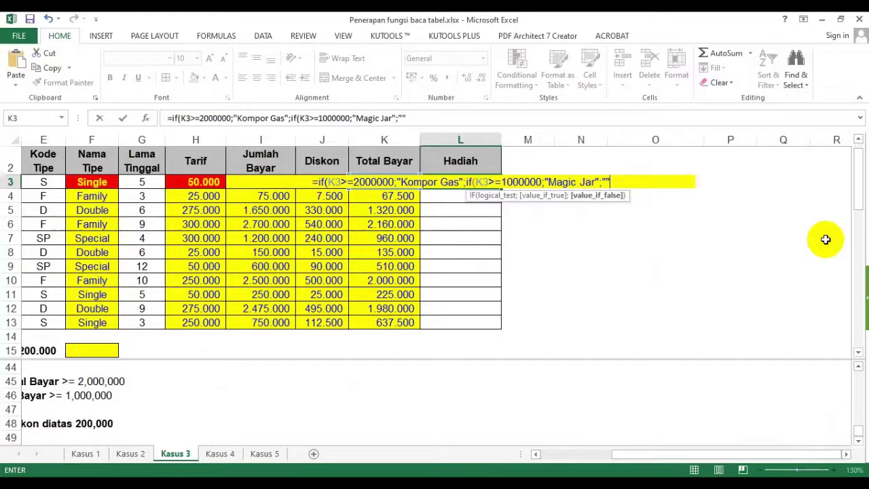
pyautogui.write('-')
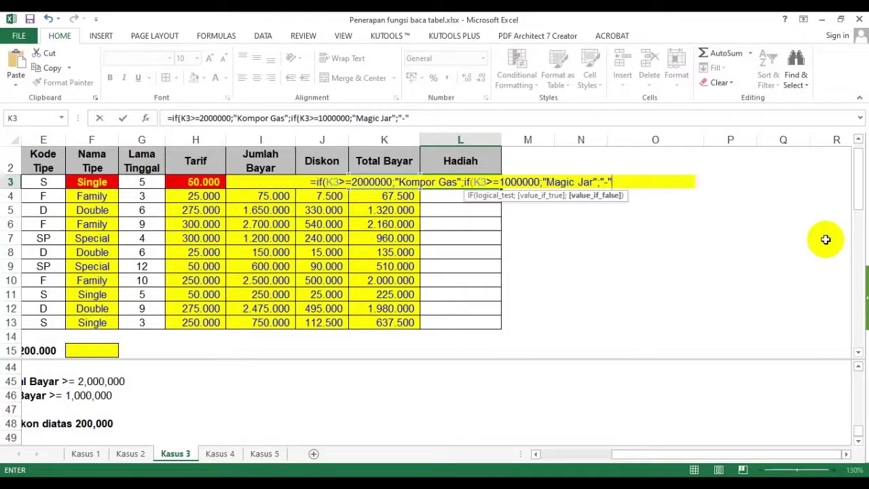
pyautogui.press('BackSpace')
pyautogui.press('BackSpace')
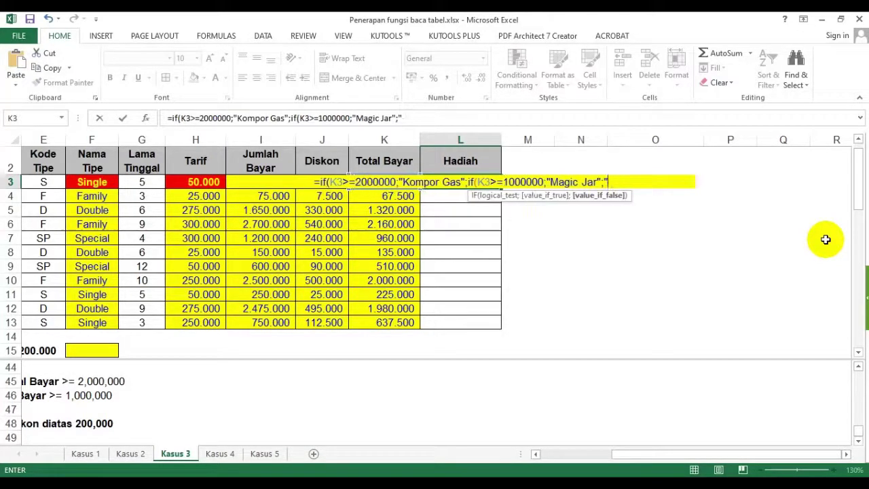
pyautogui.write('"')
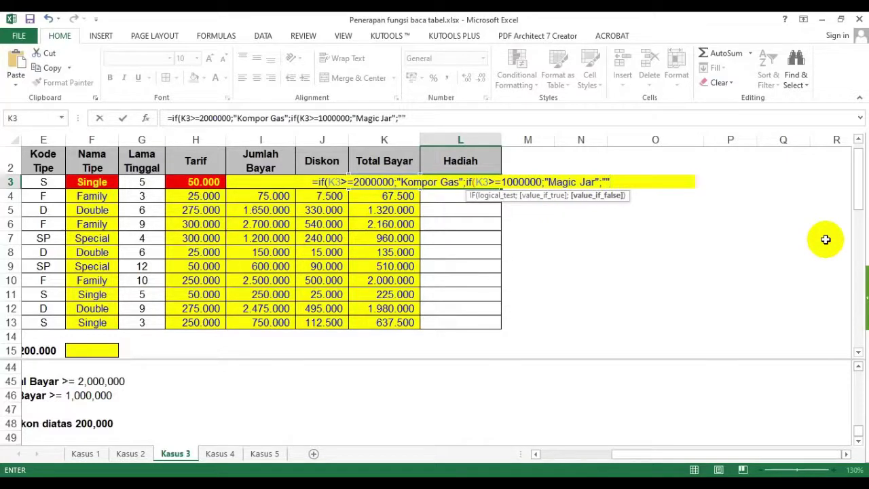
pyautogui.write('))')
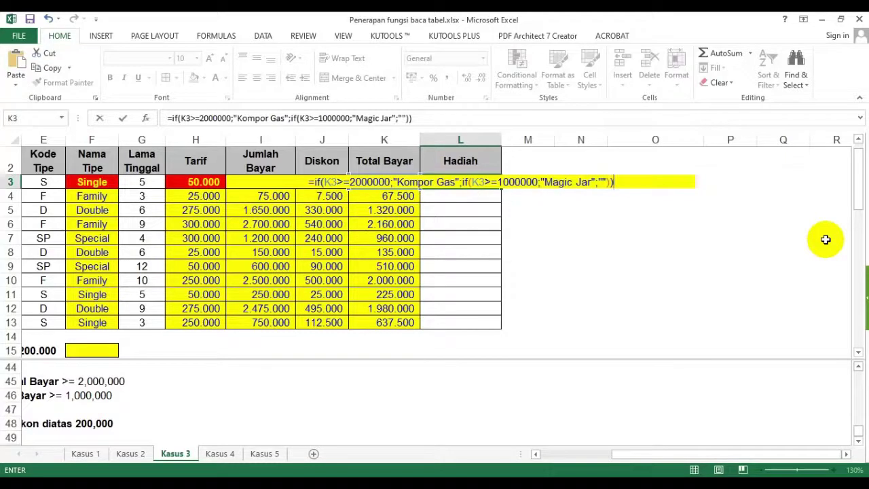
pyautogui.press('Return')
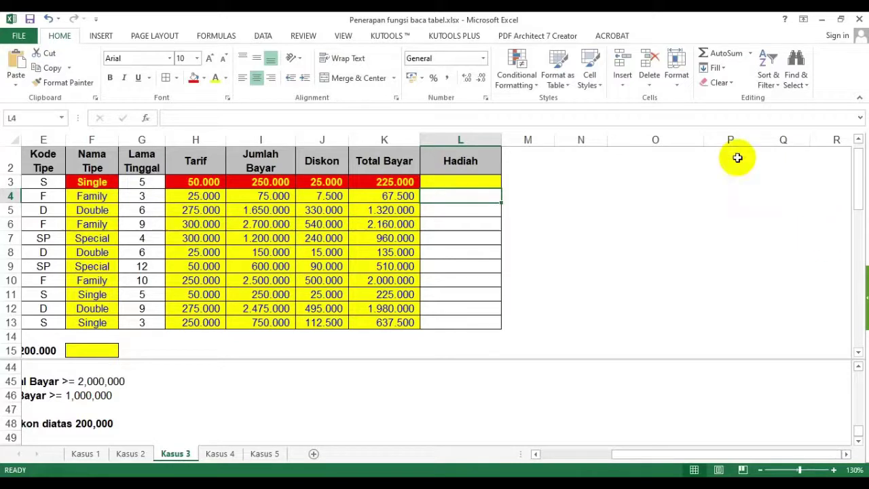
# Step: Fill the Hadiah formula from L3 down to L13
pyautogui.click(482, 181)
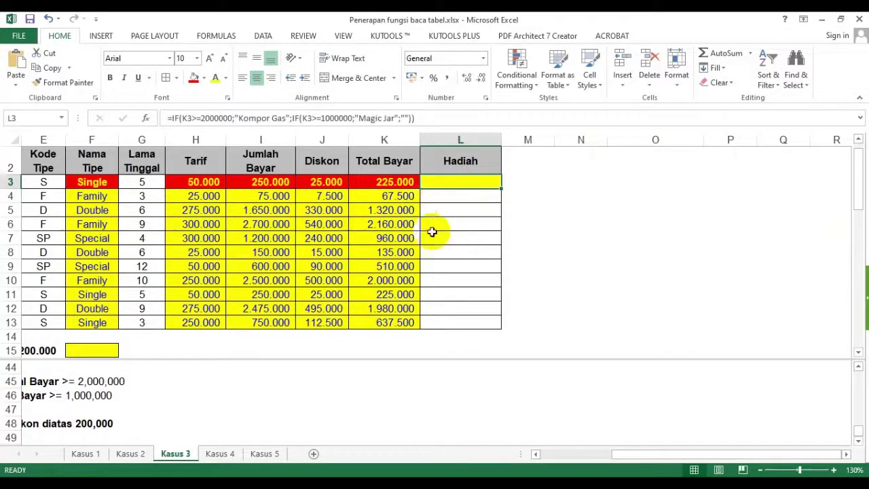
pyautogui.moveTo(747, 455); pyautogui.dragTo(651, 458)
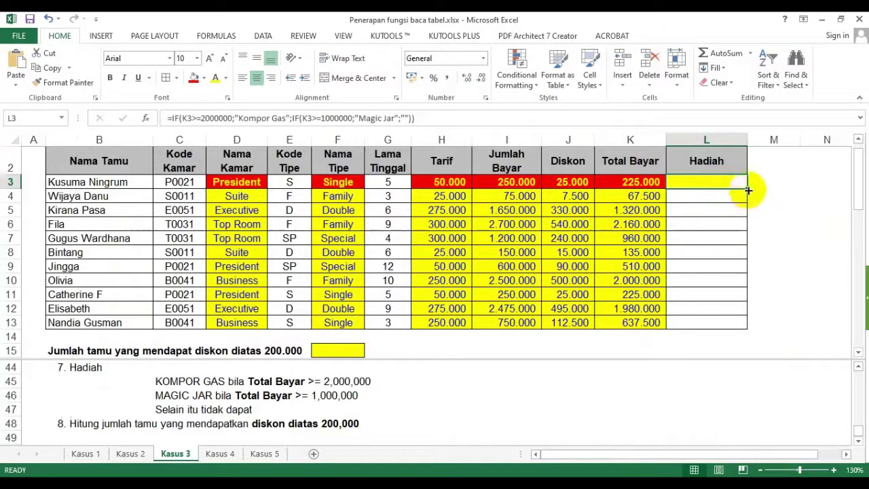
pyautogui.moveTo(747, 191); pyautogui.dragTo(747, 329)
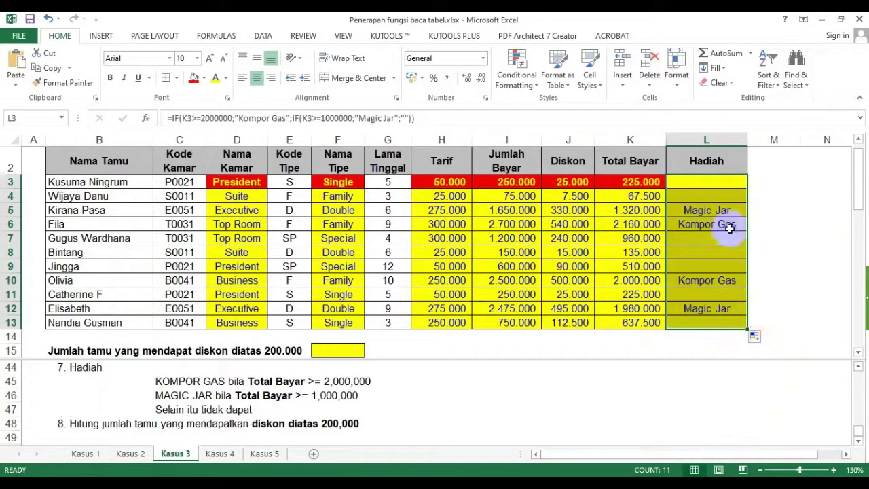
# Step: Format L3 with a red fill and bold yellow text to match the other formula cells in row 3
pyautogui.click(720, 181)
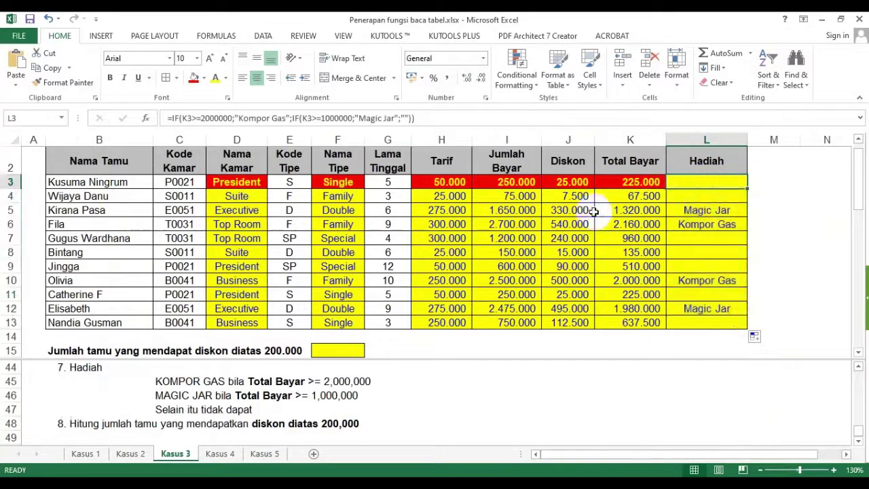
pyautogui.click(633, 181)
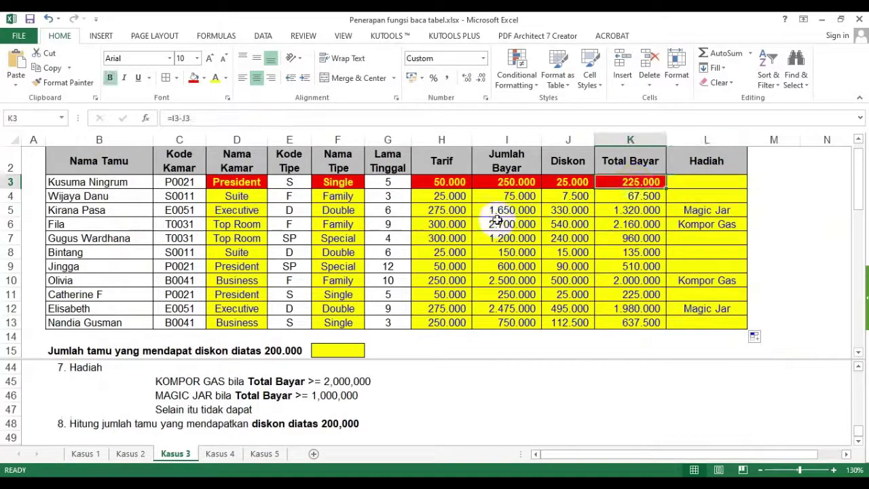
pyautogui.click(689, 182)
pyautogui.click(196, 79)
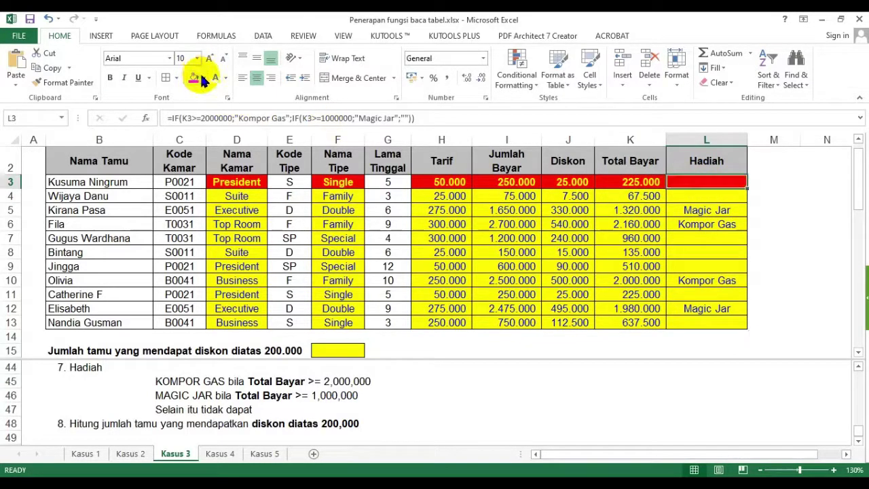
pyautogui.click(111, 77)
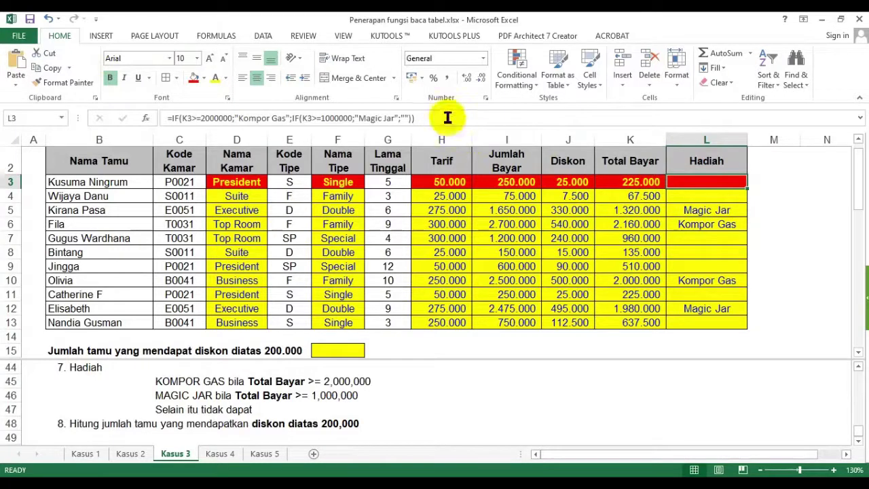
pyautogui.moveTo(446, 119); pyautogui.dragTo(150, 122)
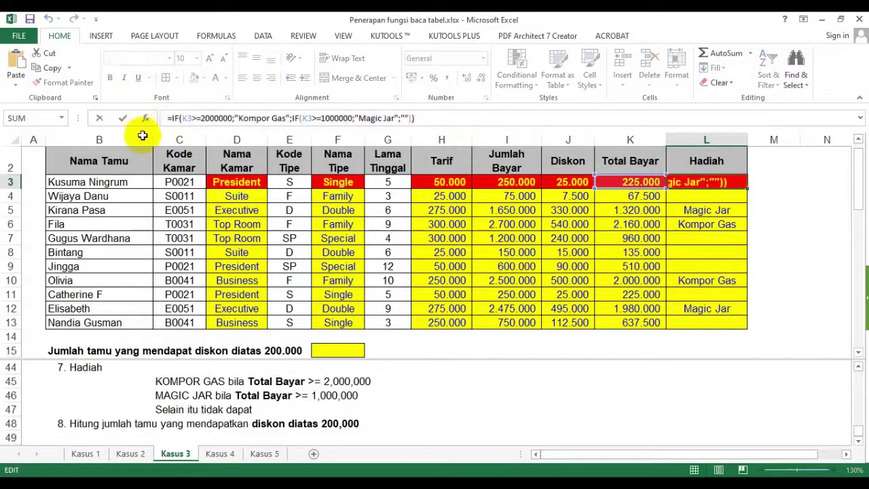
pyautogui.press('Escape')
pyautogui.click(354, 339)
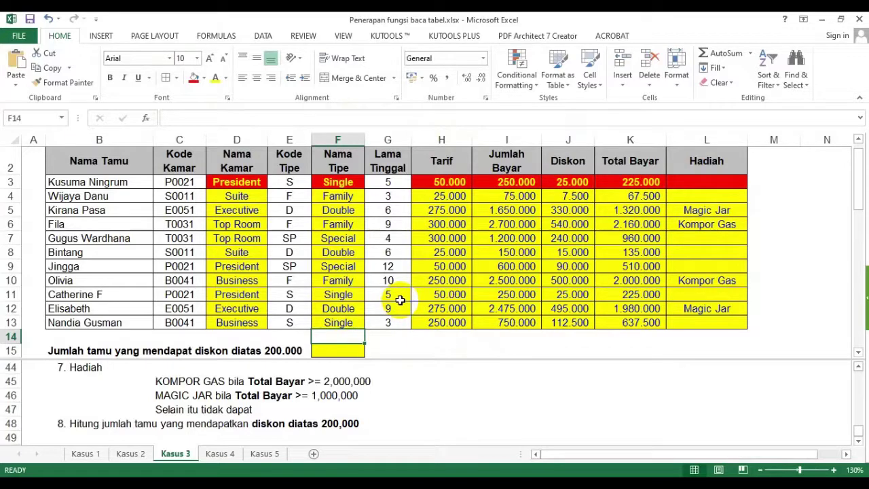
pyautogui.scroll(-4, 400, 300)
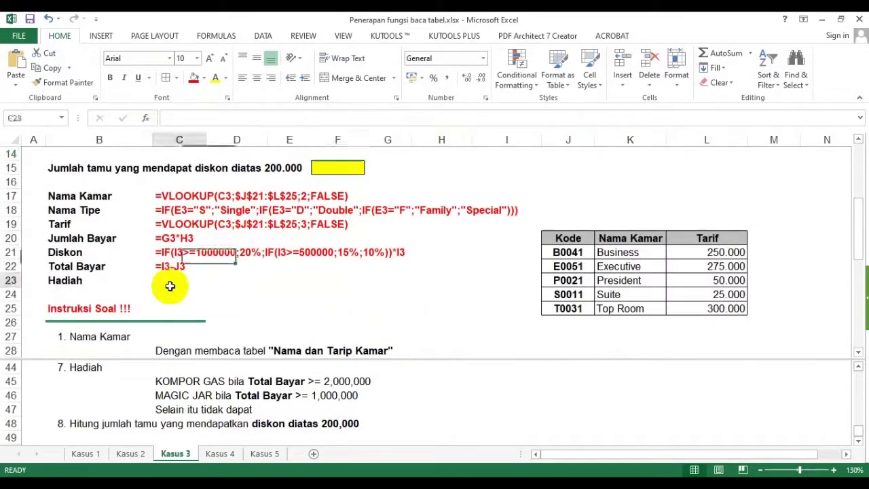
pyautogui.click(170, 282)
pyautogui.doubleClick(194, 286)
pyautogui.press('Return')
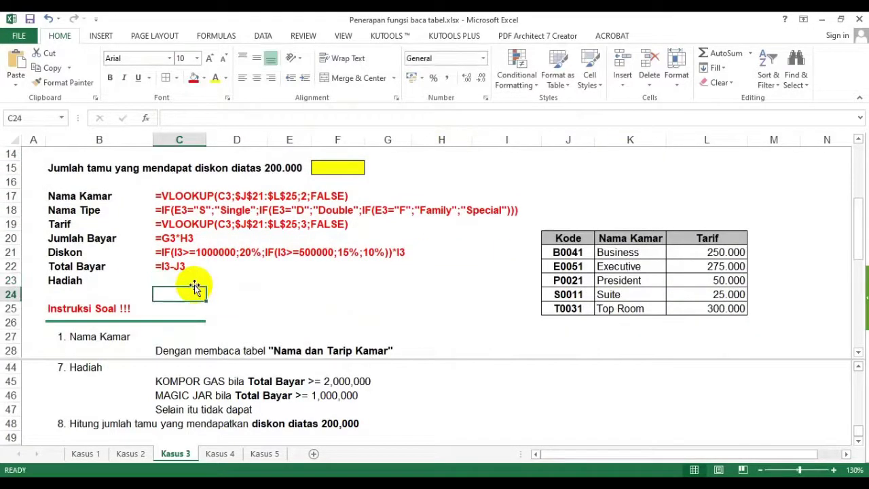
# Step: Copy L3's formula and record it as plain text in C23 beside Hadiah: =IF(K3>=2000000;"Kompor Gas";IF(K3>=1000000;"Magic Jar";""))
pyautogui.scroll(5, 194, 285)
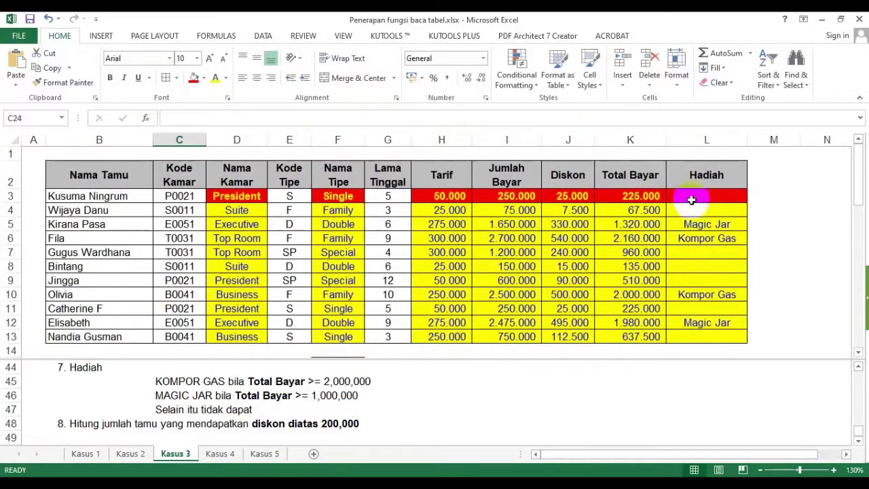
pyautogui.click(688, 196)
pyautogui.moveTo(434, 119); pyautogui.dragTo(105, 104)
pyautogui.hotkey('ctrl', 'c')
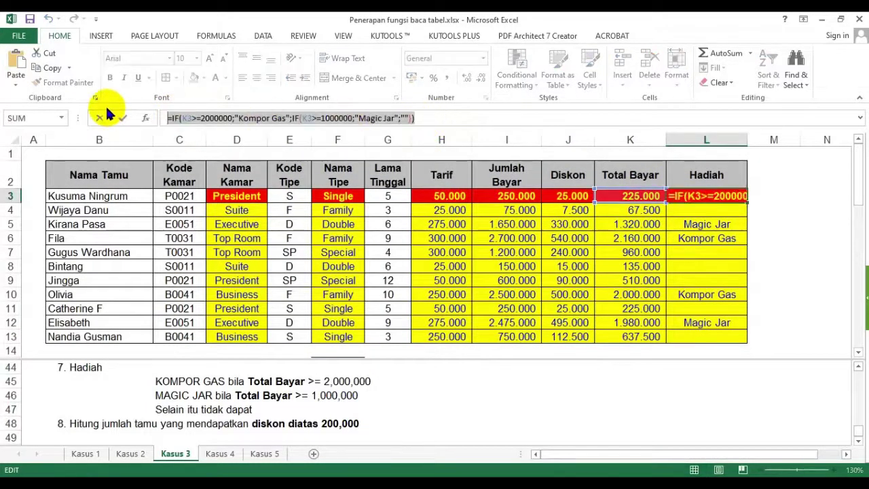
pyautogui.click(286, 292)
pyautogui.scroll(-5, 286, 292)
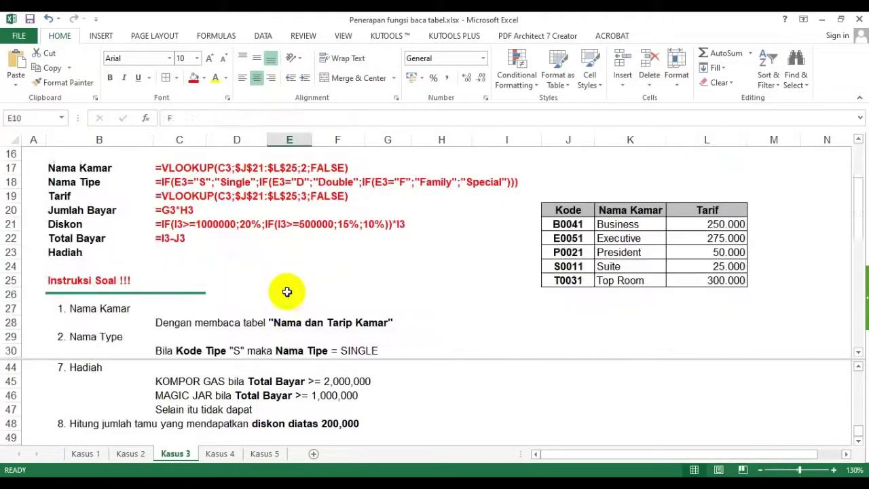
pyautogui.click(168, 253)
pyautogui.press('F2')
pyautogui.hotkey('ctrl', 'v')
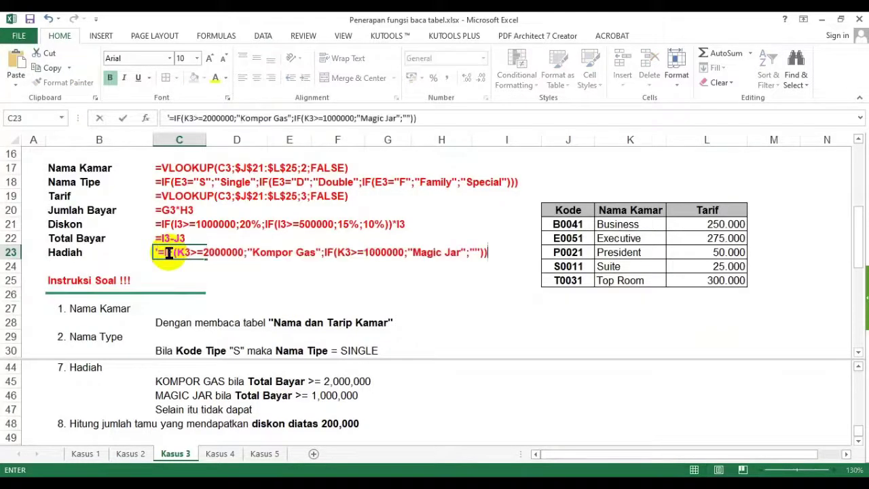
pyautogui.press('Return')
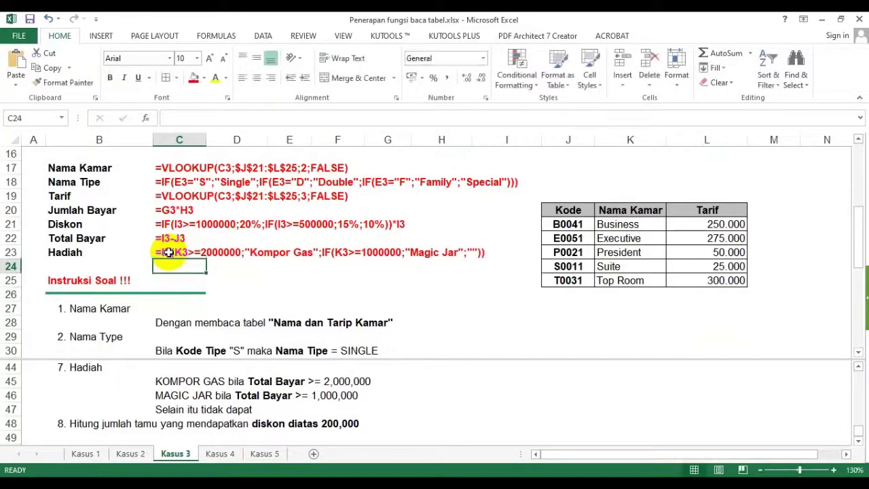
# Step: Remove the horizontal split so the sheet shows the guest table and formula notes in a single pane
pyautogui.doubleClick(397, 361)
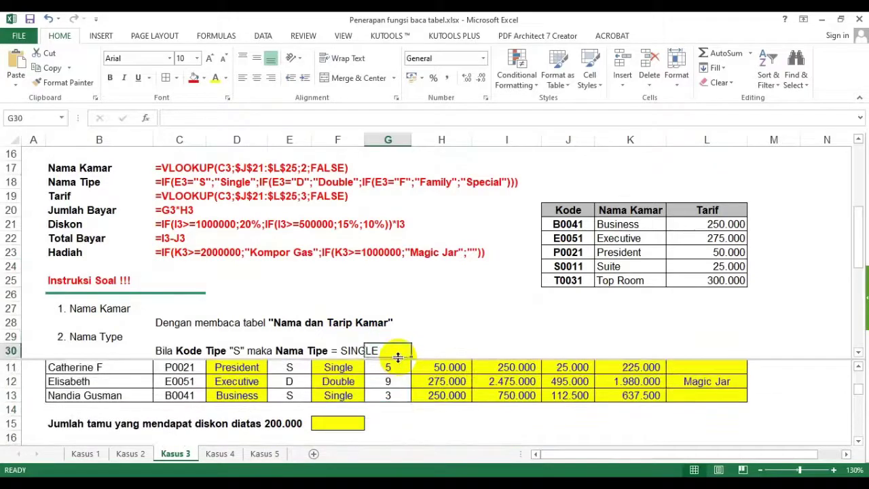
pyautogui.doubleClick(397, 360)
pyautogui.click(413, 302)
pyautogui.scroll(5, 413, 301)
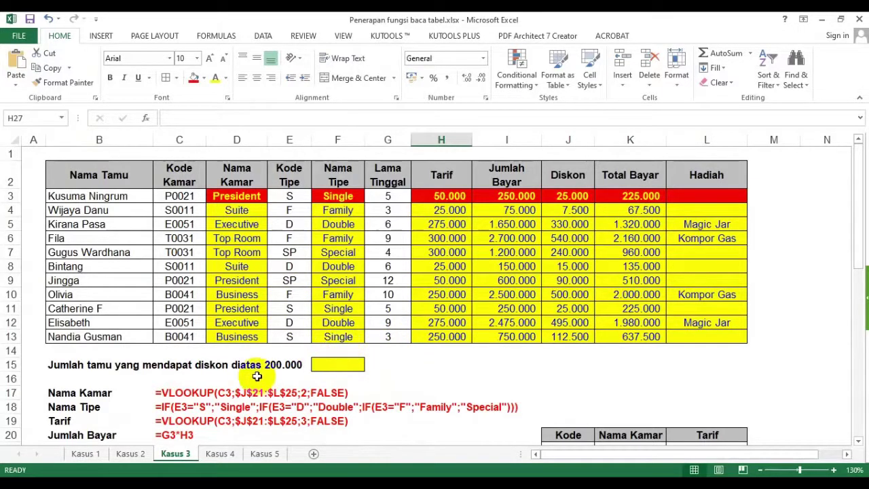
pyautogui.scroll(-2, 244, 375)
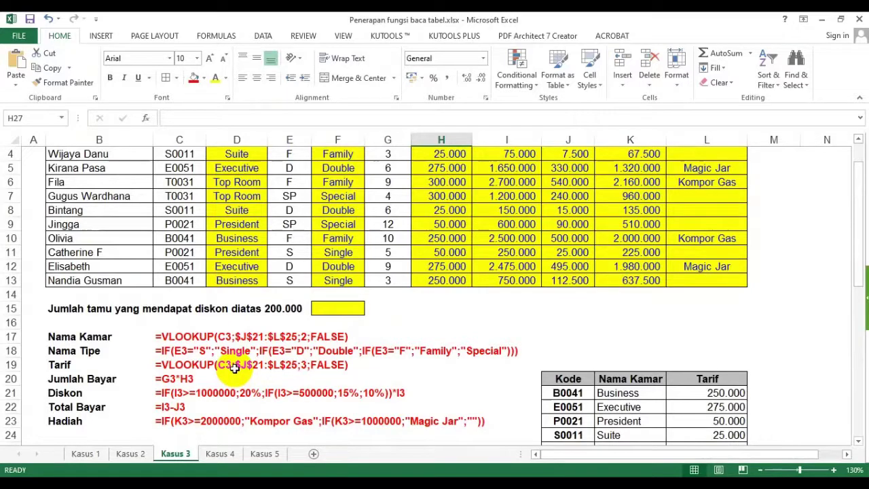
pyautogui.scroll(1, 234, 367)
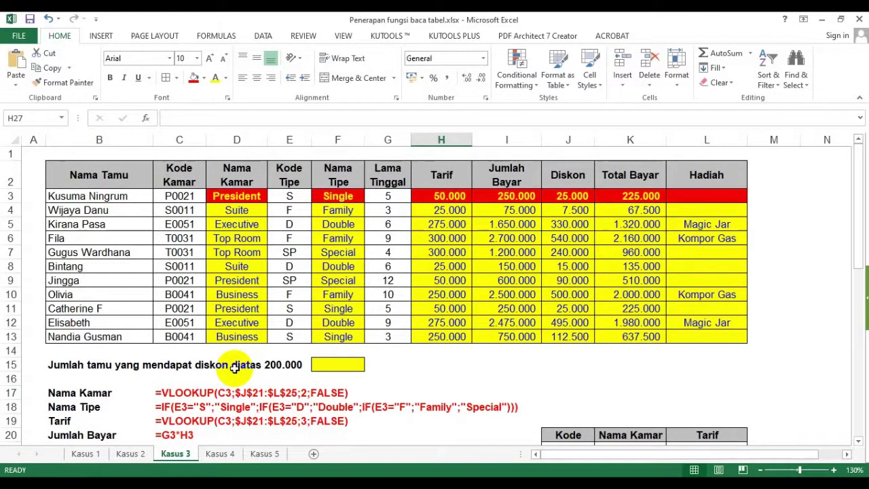
pyautogui.scroll(-1, 234, 367)
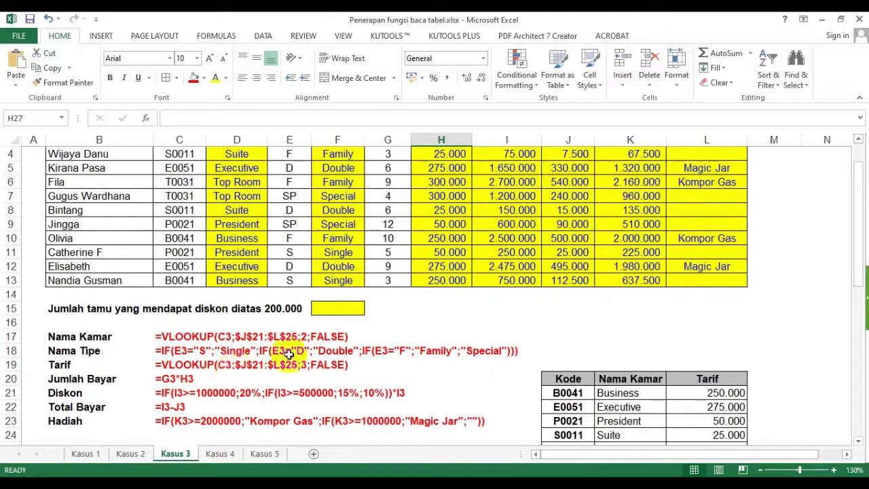
pyautogui.click(475, 322)
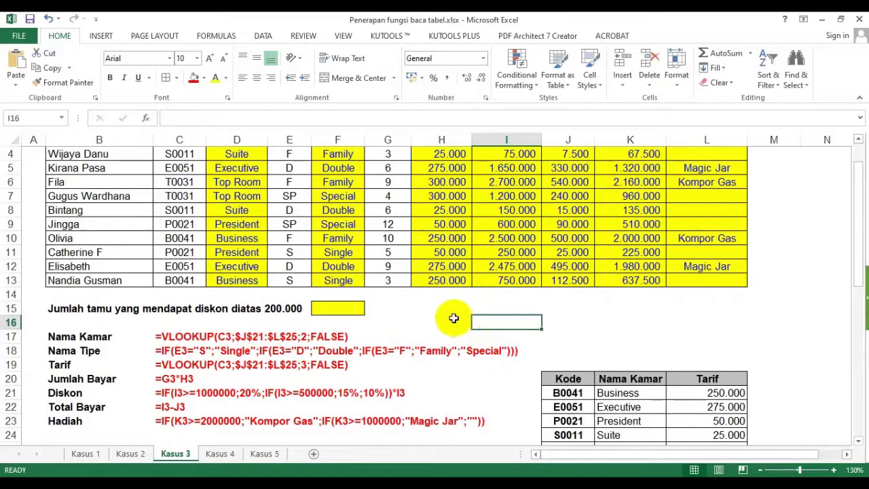
# Step: Switch to sheet Kasus 4 and examine the Daftar Menu items and prices beside the order form
pyautogui.click(224, 452)
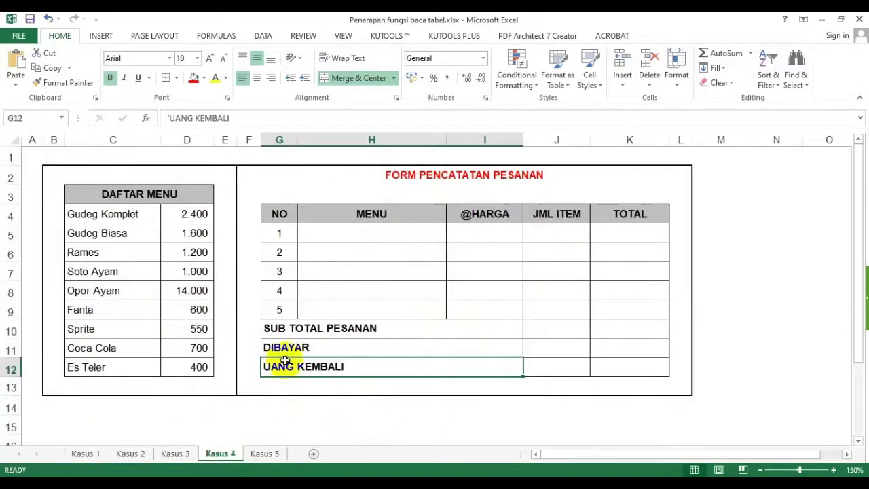
pyautogui.click(363, 236)
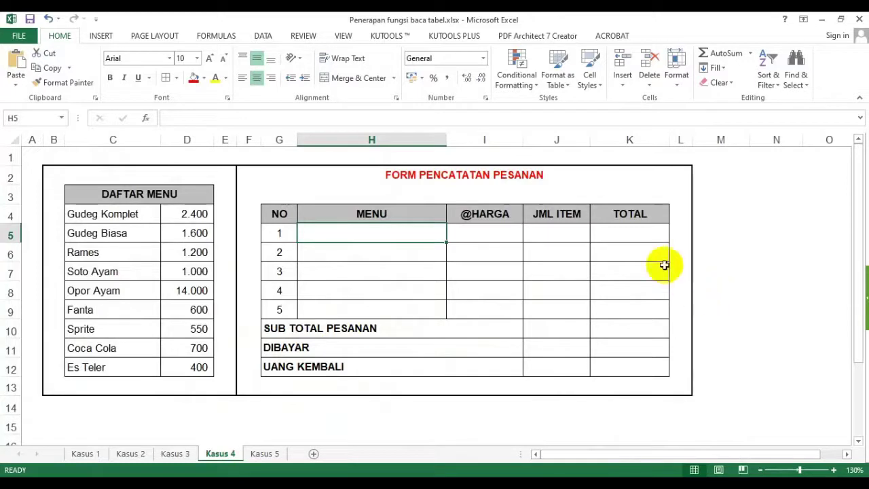
pyautogui.click(637, 235)
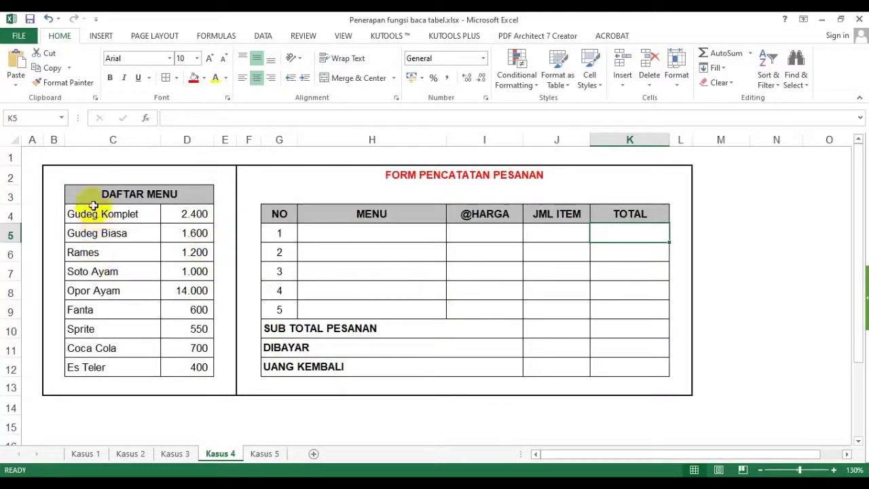
pyautogui.moveTo(90, 195); pyautogui.dragTo(145, 349)
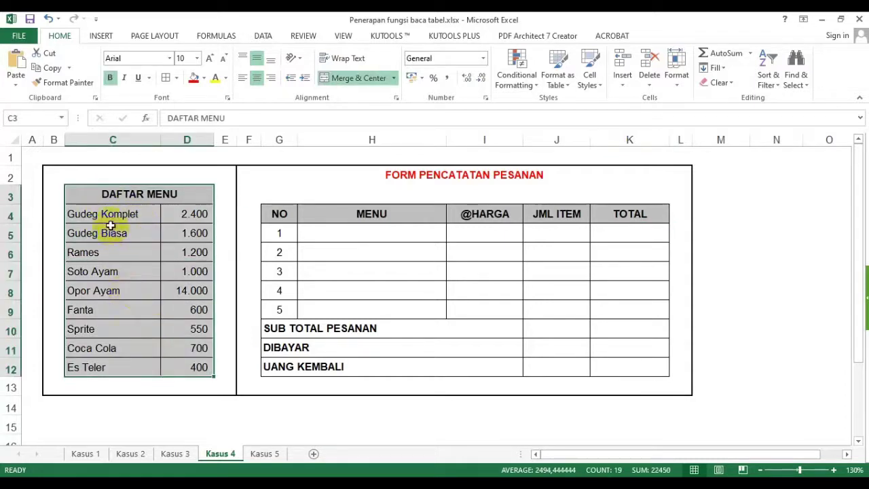
pyautogui.moveTo(111, 219); pyautogui.dragTo(93, 366)
pyautogui.moveTo(194, 213); pyautogui.dragTo(194, 370)
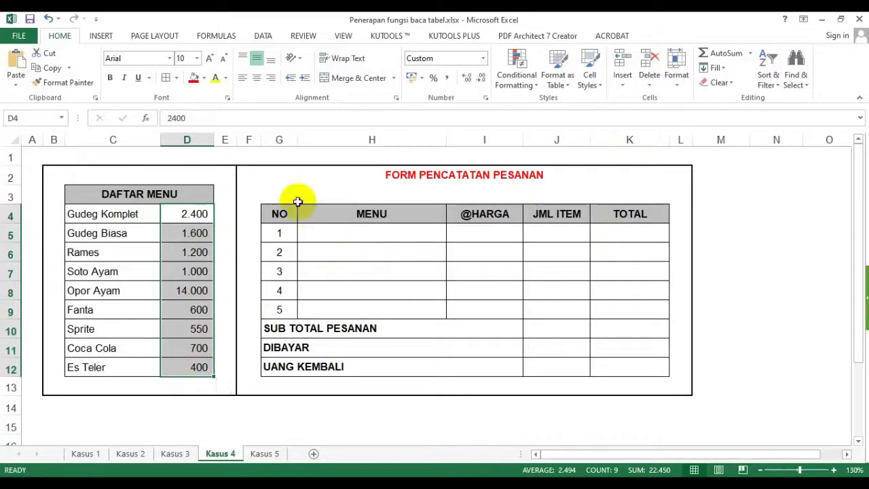
pyautogui.moveTo(293, 198); pyautogui.dragTo(594, 371)
pyautogui.click(399, 234)
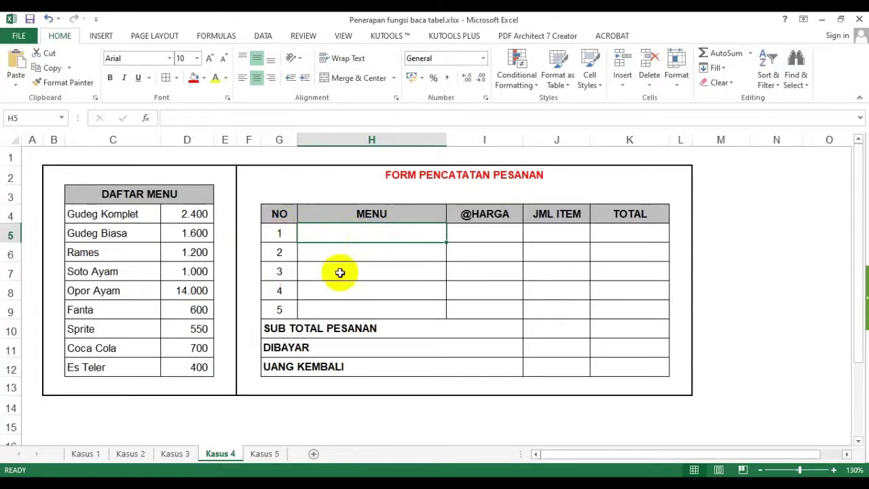
pyautogui.click(285, 237)
pyautogui.moveTo(300, 237); pyautogui.dragTo(610, 302)
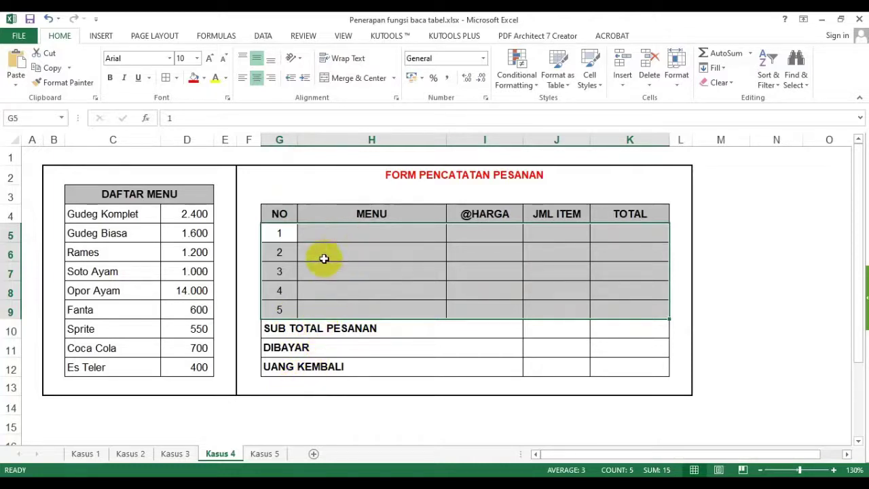
pyautogui.moveTo(287, 232); pyautogui.dragTo(629, 300)
pyautogui.moveTo(350, 229); pyautogui.dragTo(362, 301)
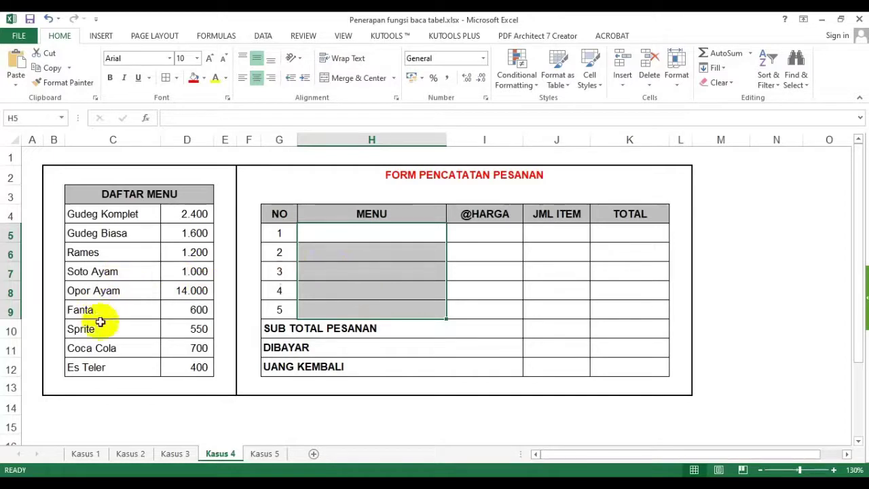
pyautogui.click(359, 232)
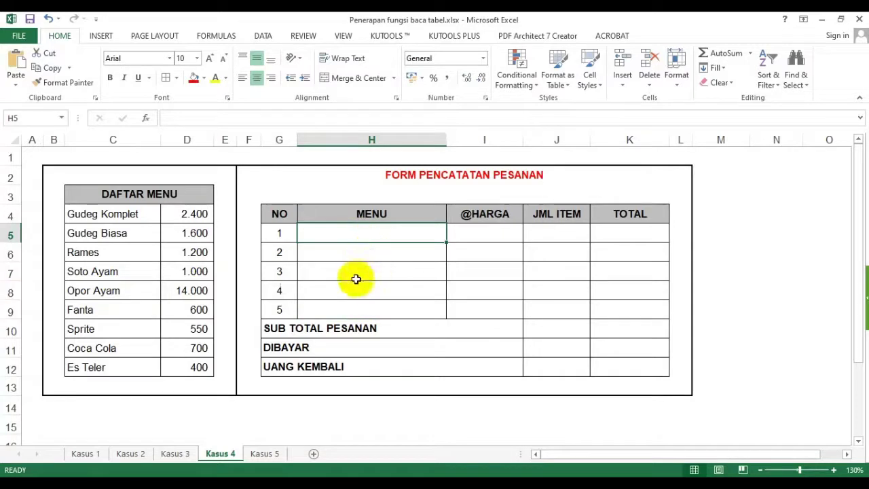
pyautogui.click(481, 235)
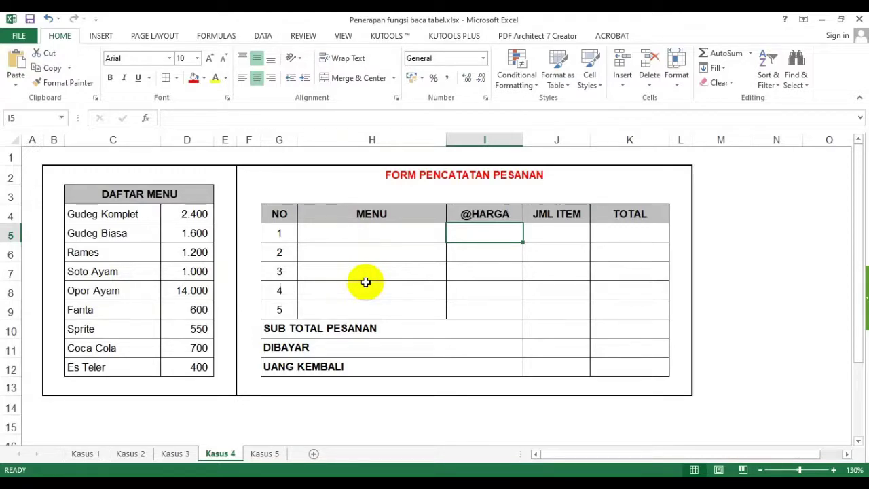
pyautogui.click(573, 231)
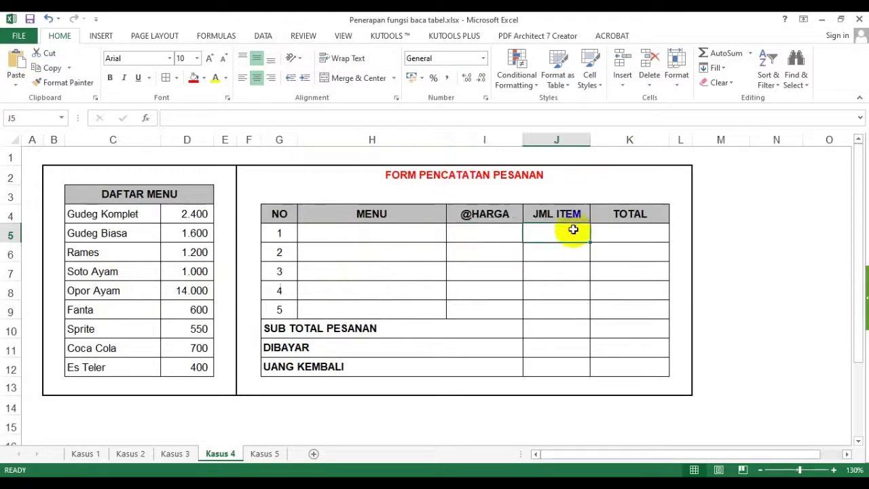
pyautogui.click(602, 234)
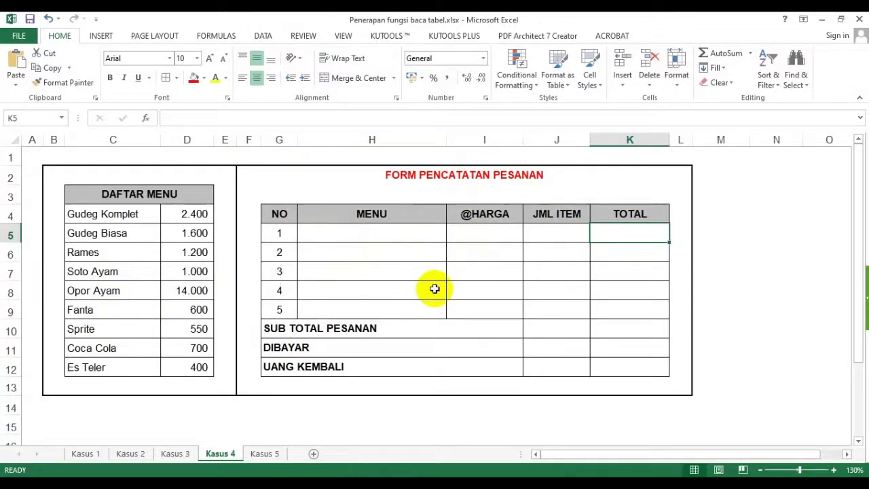
# Step: Enter Rames as the first order's menu item in H5 and left-align it
pyautogui.click(352, 235)
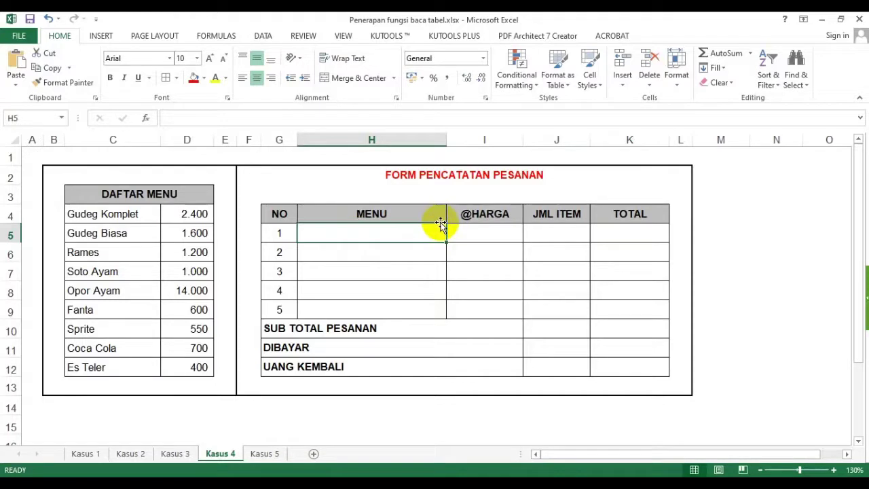
pyautogui.write('er')
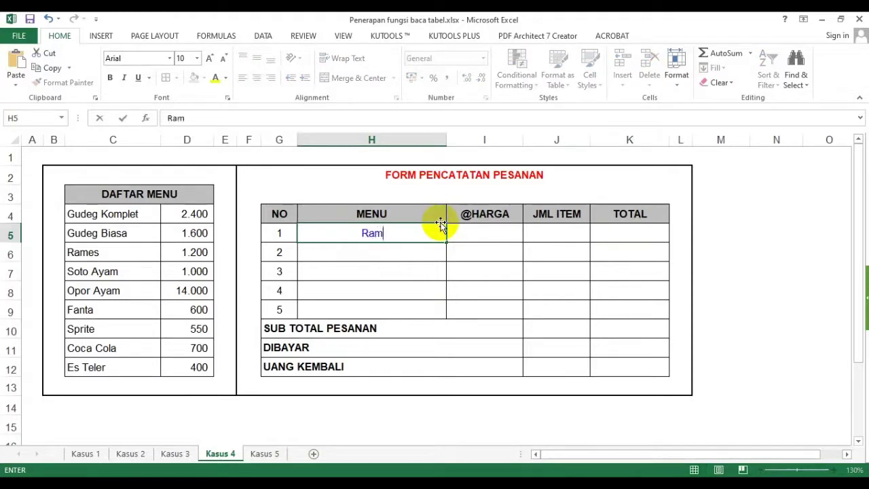
pyautogui.write('e')
pyautogui.press('Return')
pyautogui.click(442, 227)
pyautogui.write('Rames')
pyautogui.press('Return')
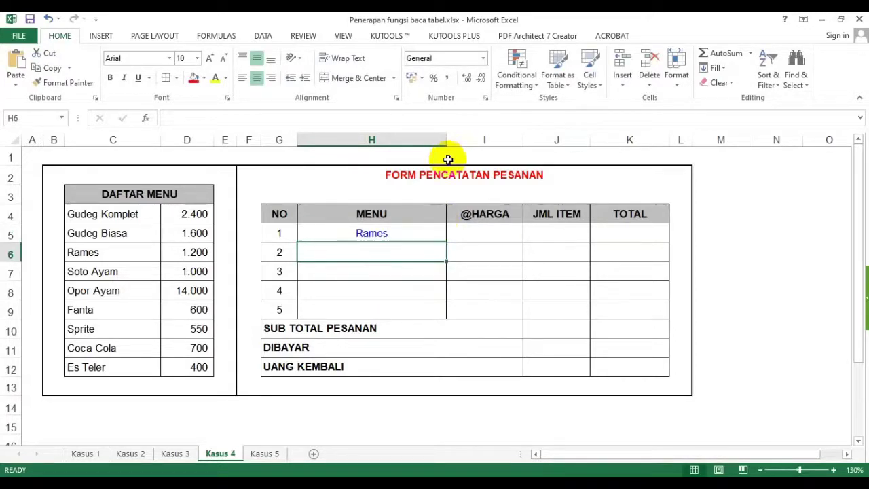
pyautogui.click(388, 229)
pyautogui.click(243, 80)
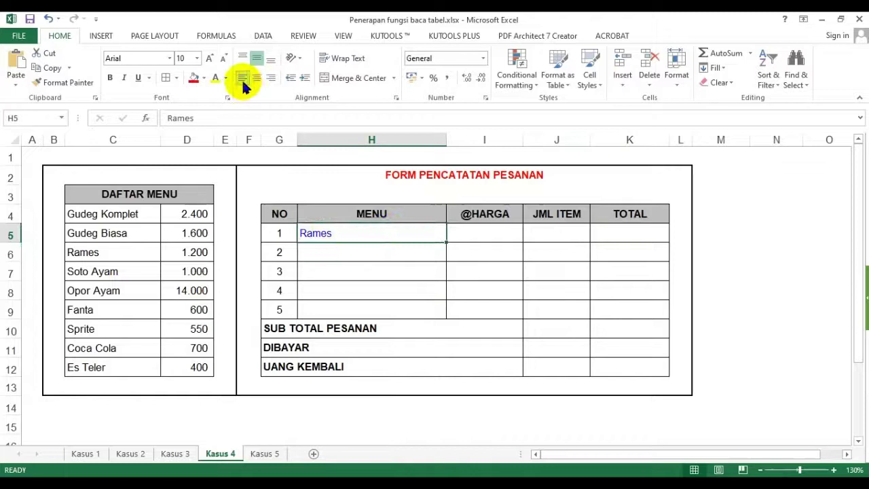
pyautogui.click(490, 234)
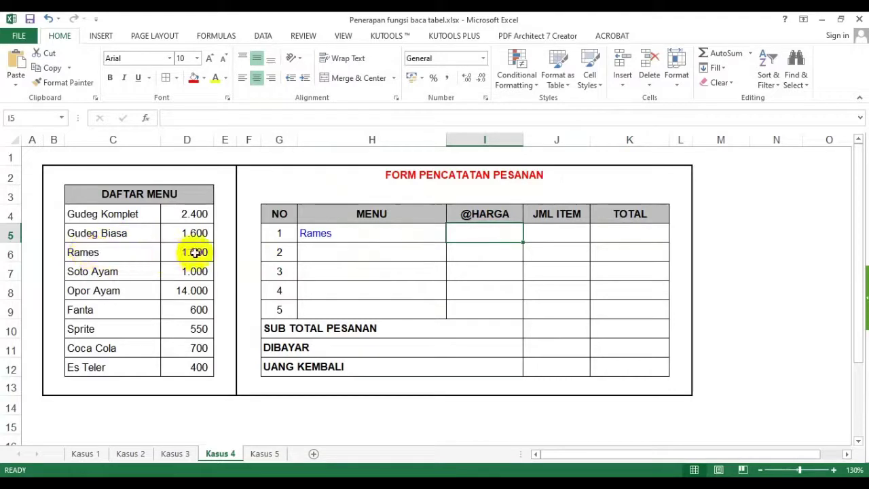
pyautogui.click(422, 288)
pyautogui.click(329, 233)
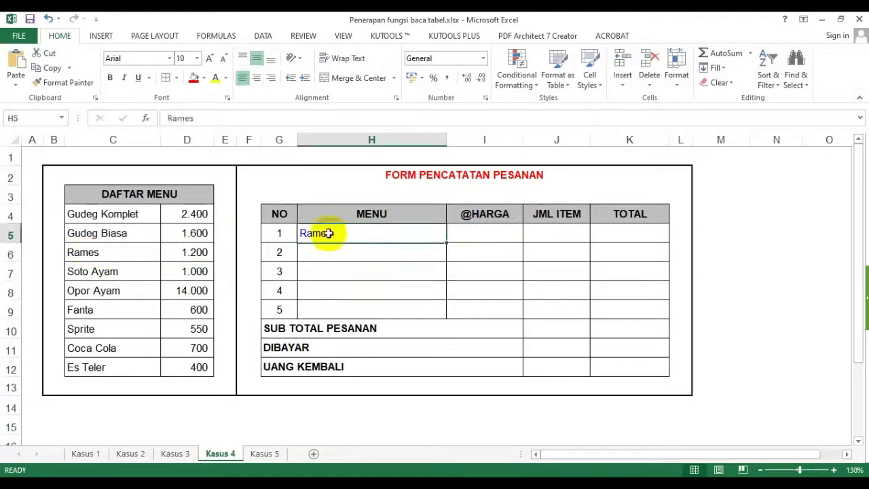
pyautogui.click(473, 236)
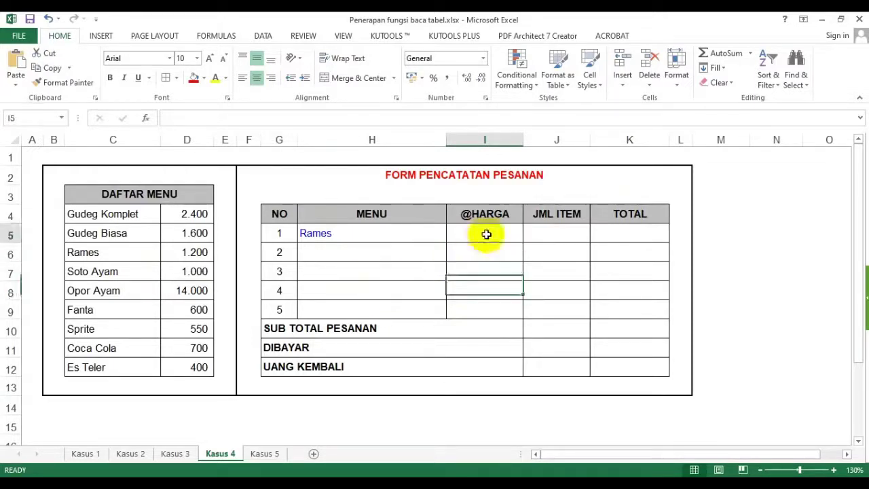
pyautogui.write('1')
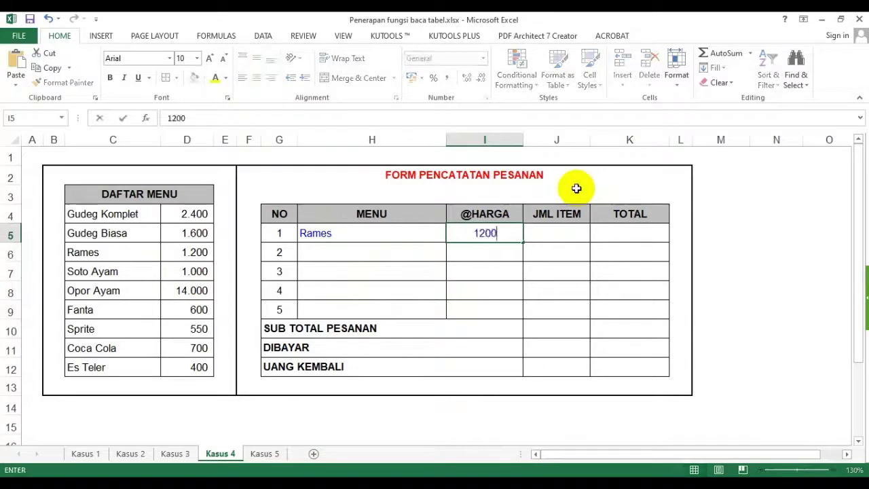
pyautogui.write('200')
pyautogui.press('Return')
pyautogui.press('Up')
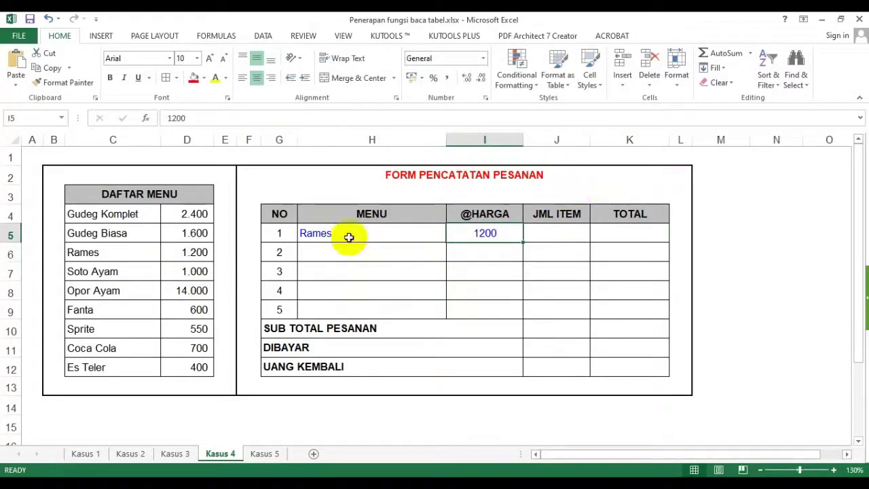
# Step: Compare the Rames item and price in the first order row with the matching entry in Daftar Menu
pyautogui.click(312, 232)
pyautogui.click(464, 270)
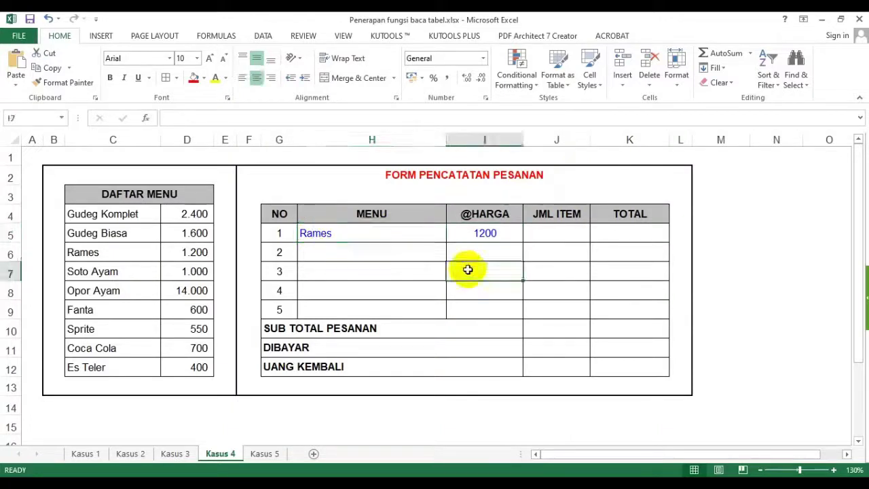
pyautogui.click(496, 233)
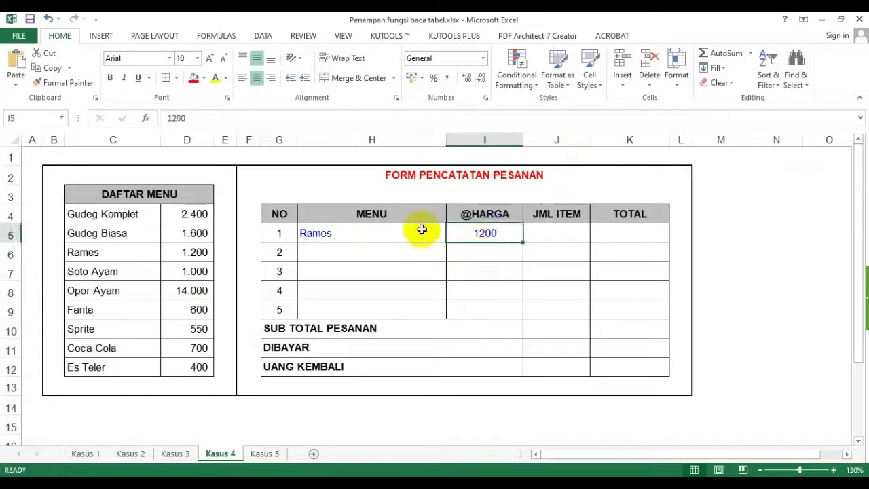
pyautogui.click(322, 232)
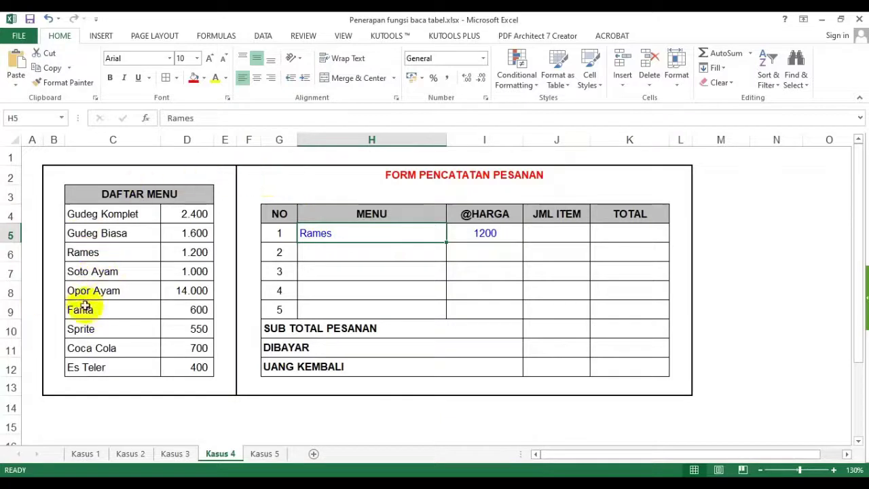
pyautogui.click(83, 252)
pyautogui.click(178, 252)
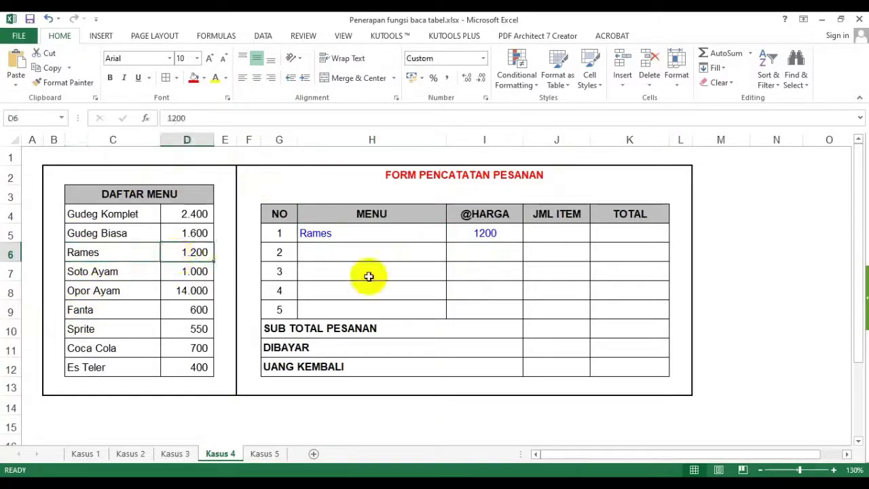
pyautogui.click(486, 232)
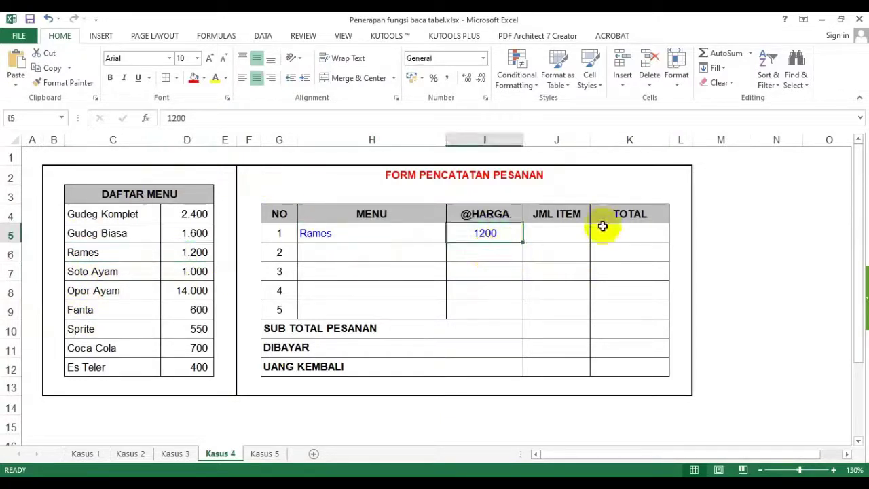
pyautogui.click(314, 233)
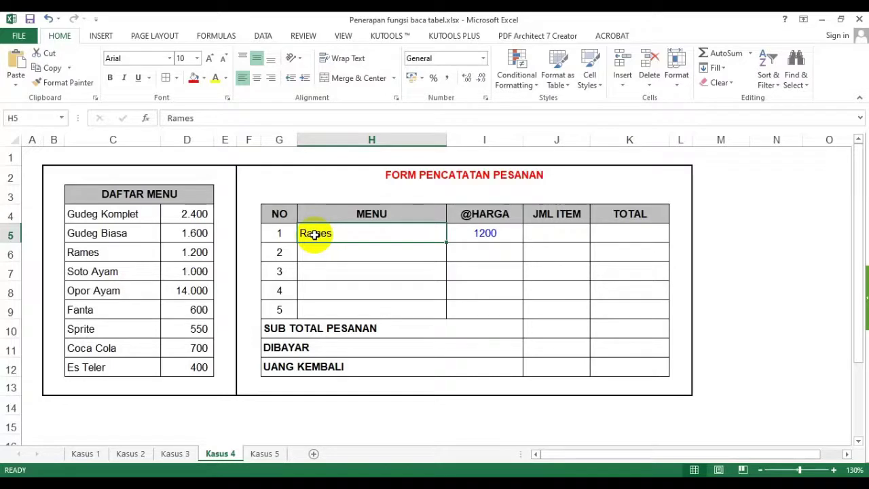
pyautogui.moveTo(115, 216); pyautogui.dragTo(180, 311)
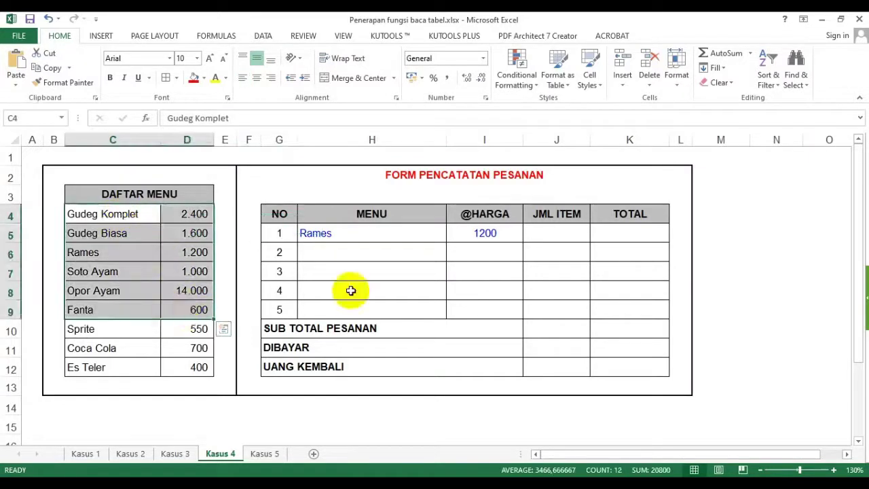
pyautogui.click(491, 232)
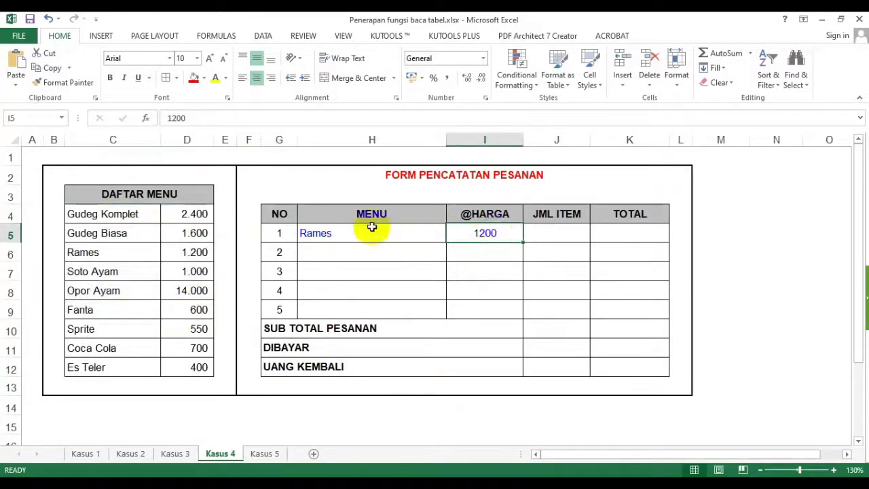
pyautogui.click(307, 233)
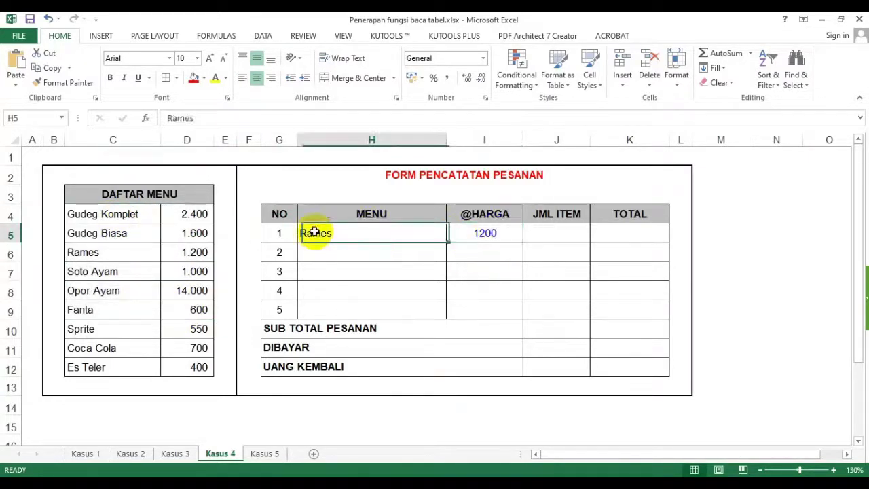
pyautogui.click(488, 237)
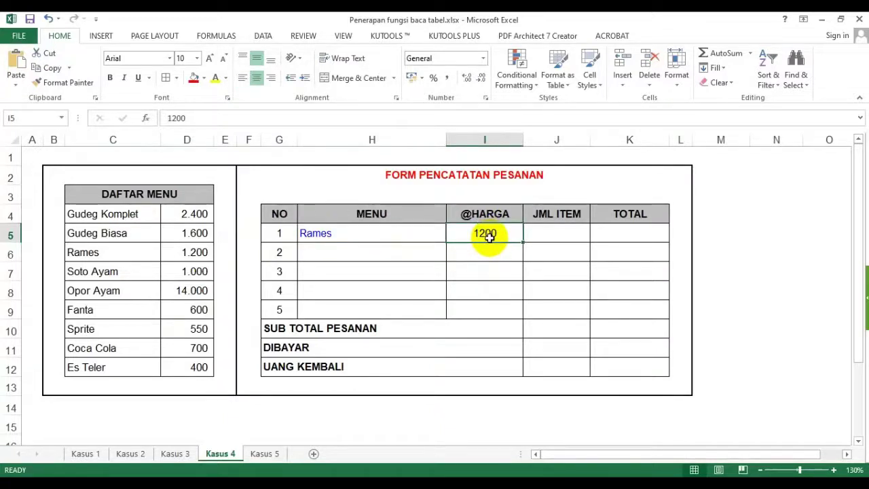
pyautogui.click(319, 236)
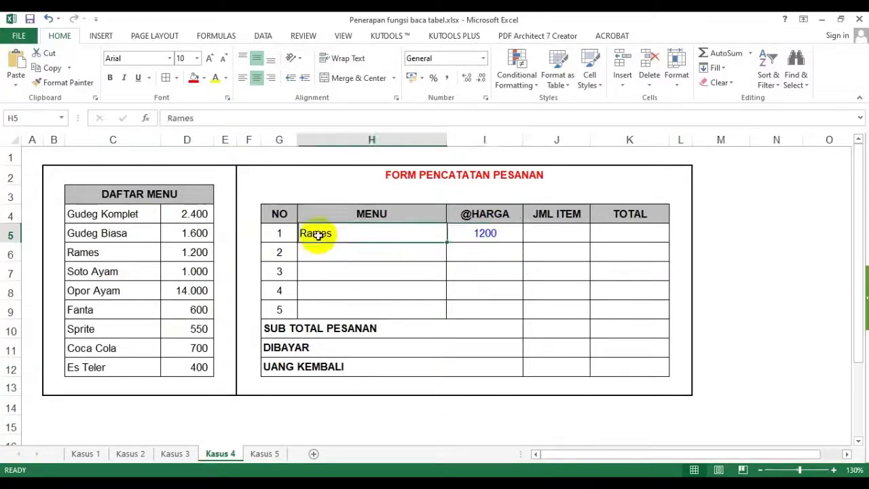
pyautogui.click(338, 270)
pyautogui.click(325, 233)
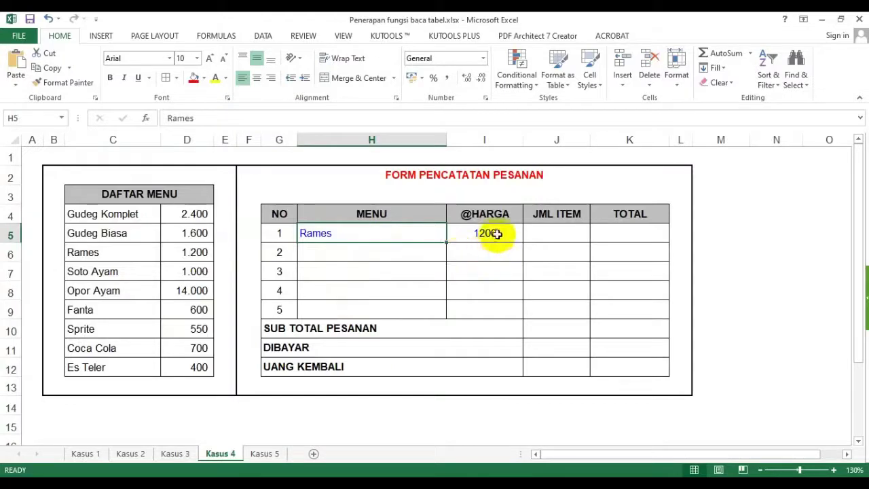
pyautogui.click(496, 233)
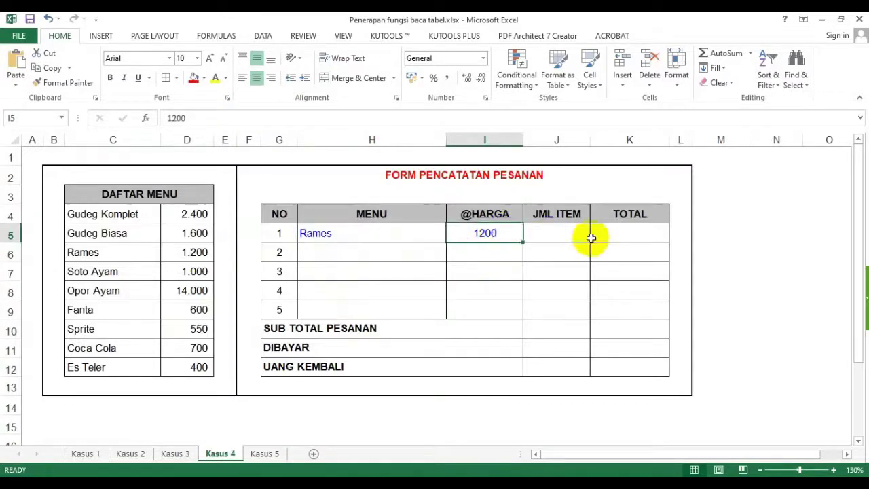
pyautogui.press('Delete')
pyautogui.click(625, 269)
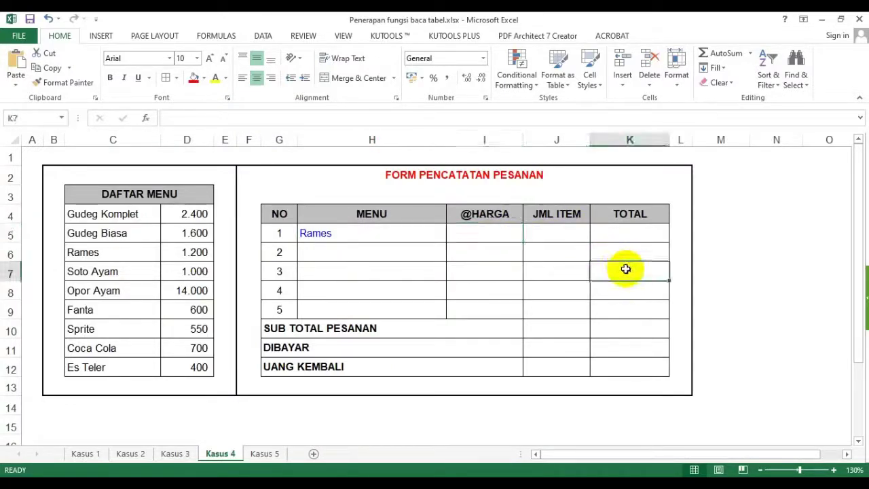
pyautogui.click(490, 226)
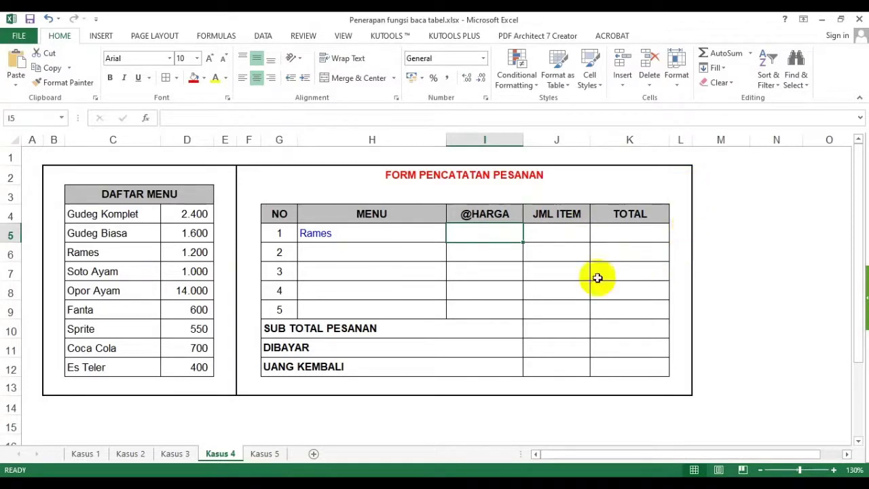
pyautogui.click(203, 78)
pyautogui.click(218, 176)
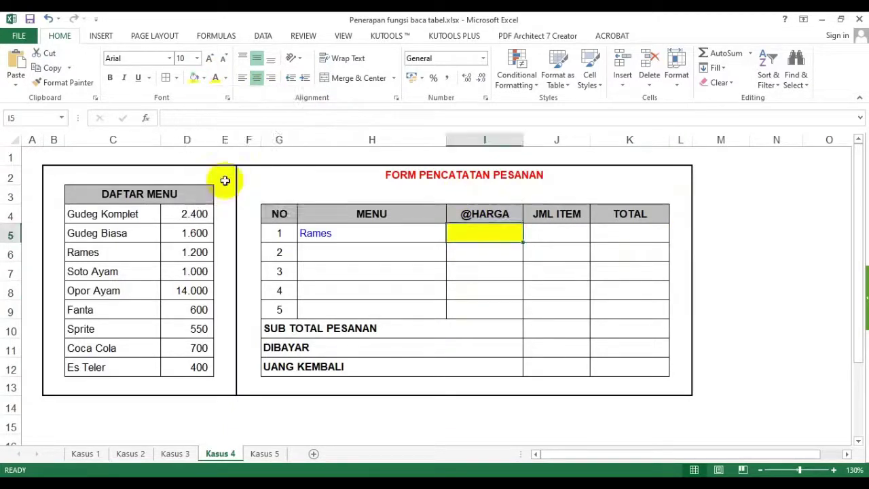
pyautogui.write('v')
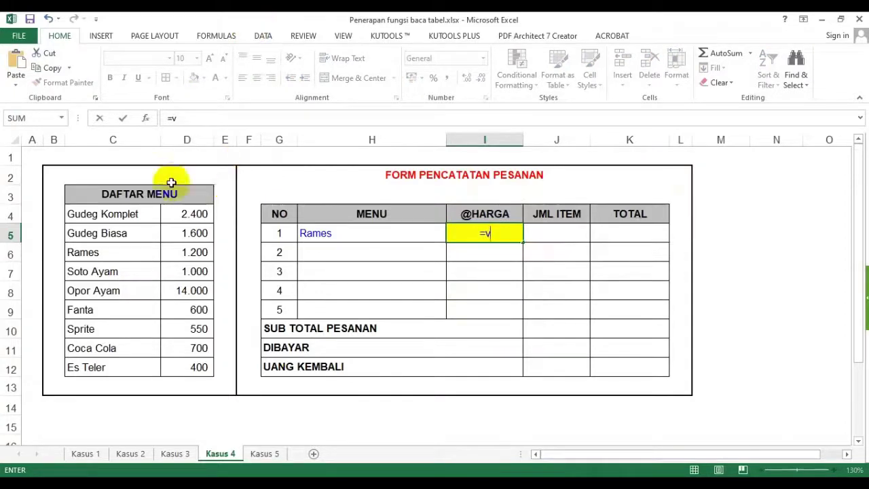
pyautogui.moveTo(102, 214); pyautogui.dragTo(104, 328)
pyautogui.moveTo(203, 233); pyautogui.dragTo(202, 346)
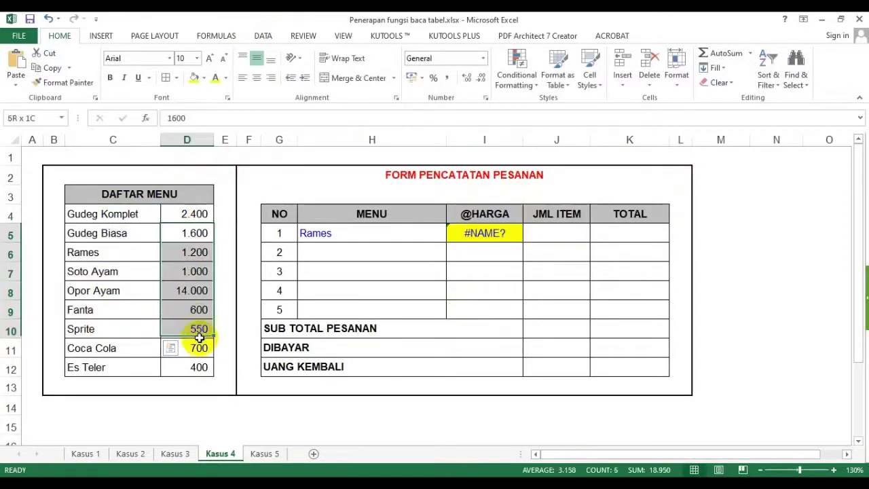
# Step: Enter =VLOOKUP(H5;$C$4:$D$12;2;FALSE) in I5 to look up the Rames price from Daftar Menu
pyautogui.click(475, 236)
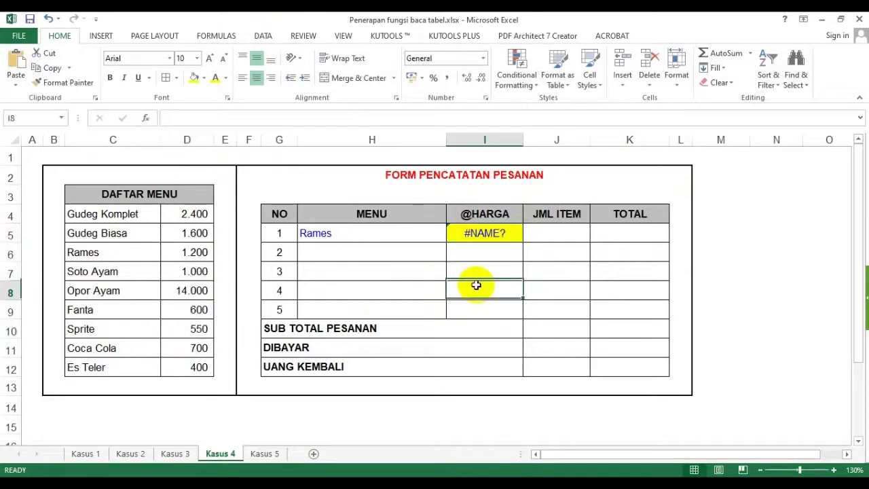
pyautogui.write('=vl')
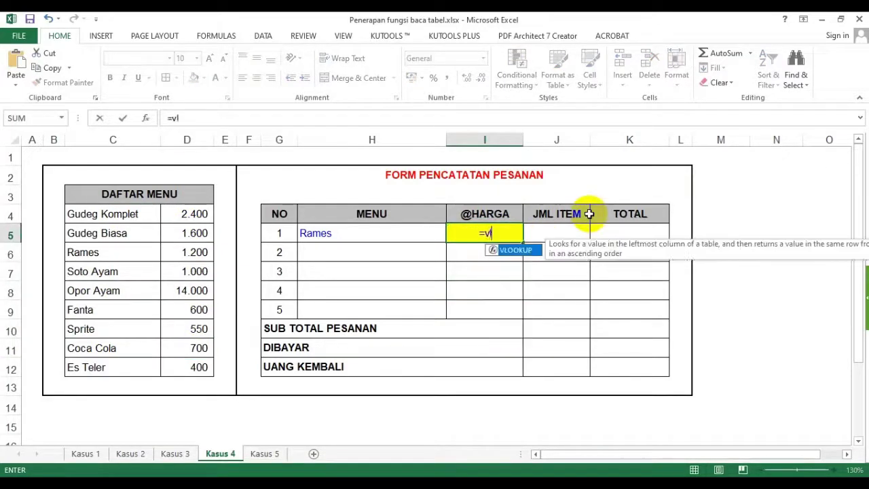
pyautogui.write('ookup(')
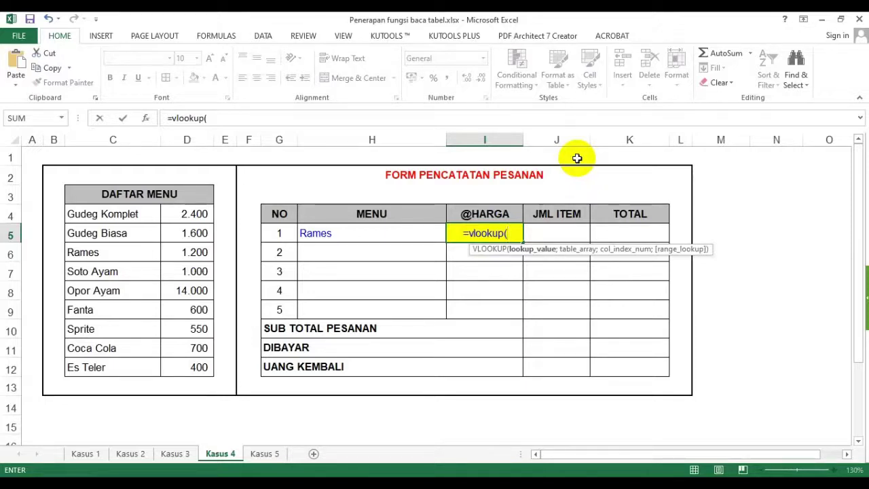
pyautogui.click(314, 232)
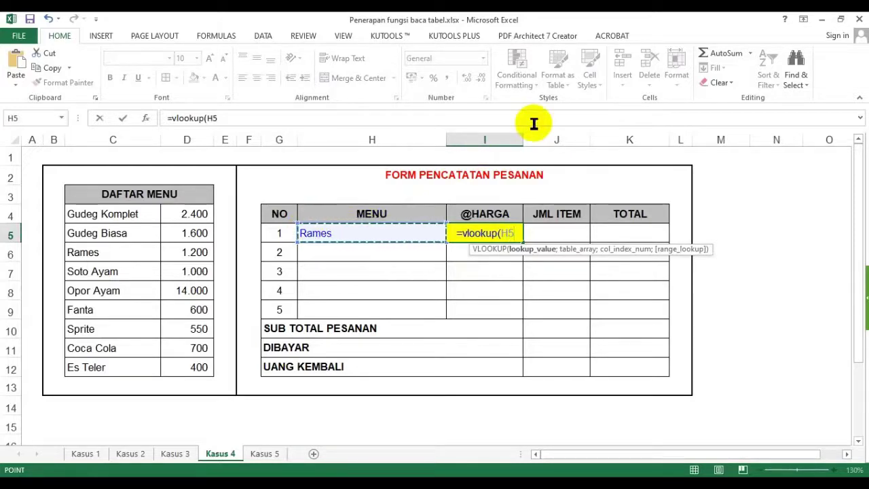
pyautogui.write(';')
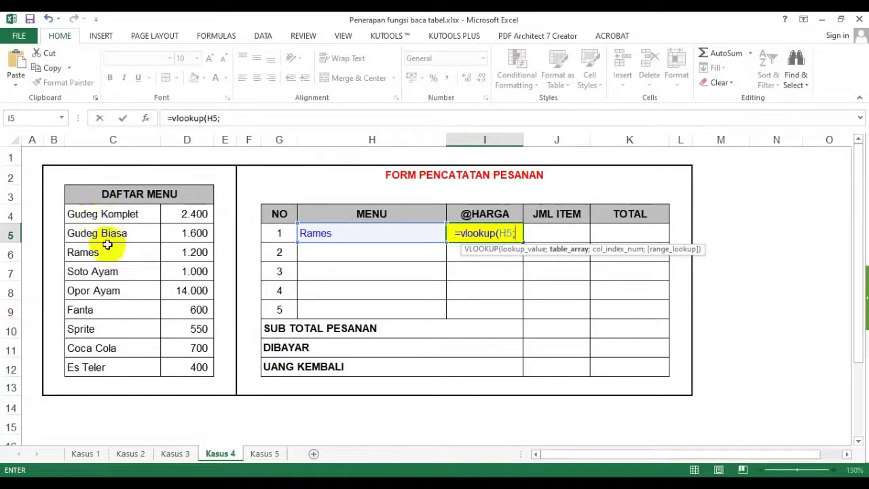
pyautogui.moveTo(110, 218); pyautogui.dragTo(187, 369)
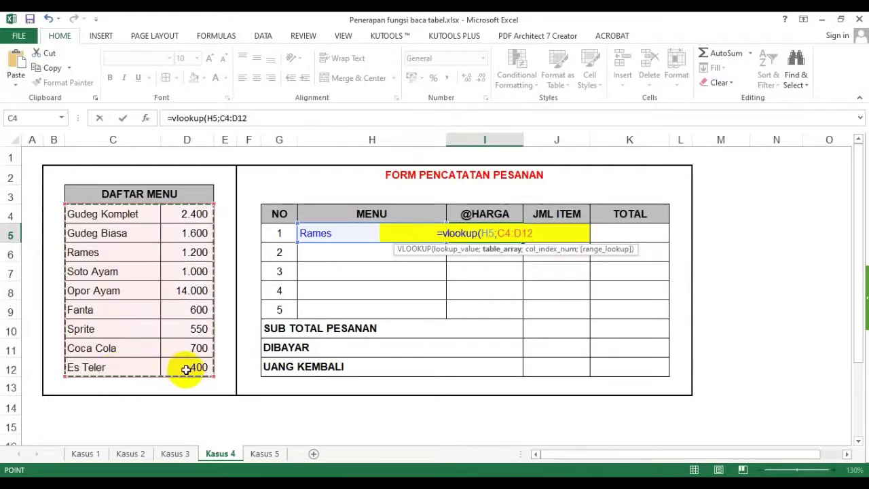
pyautogui.press('F4')
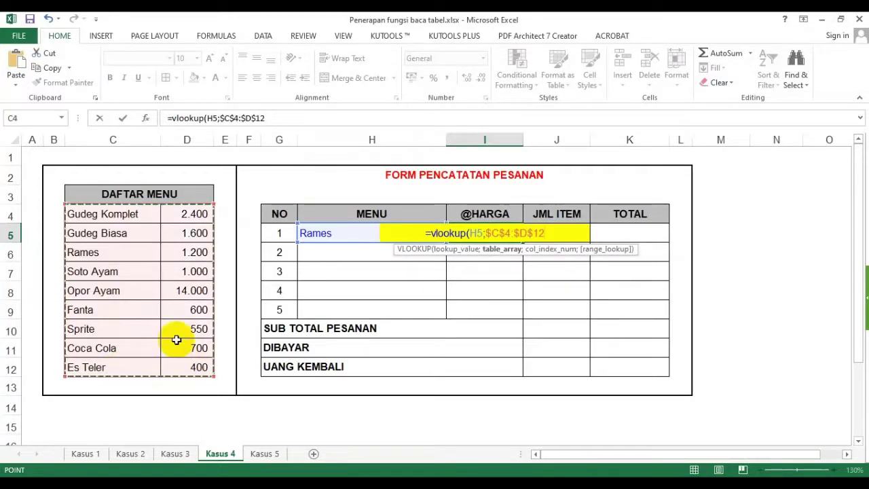
pyautogui.write(';2')
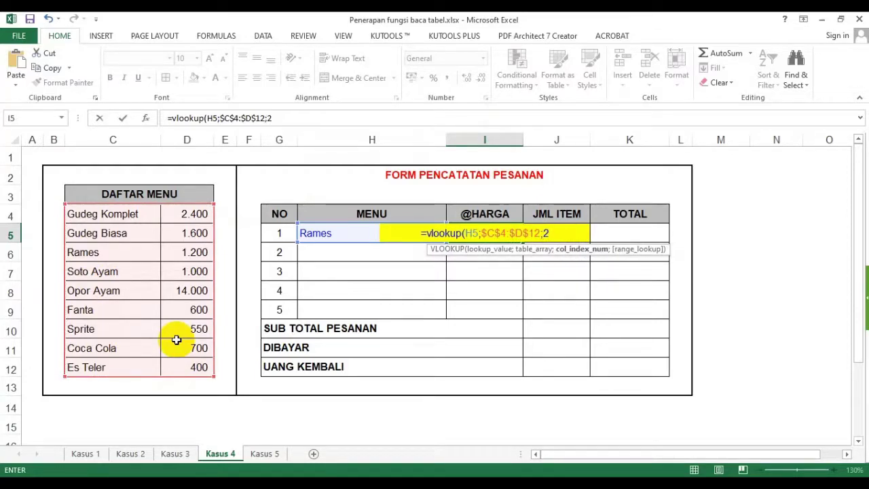
pyautogui.write(';')
pyautogui.write('false)')
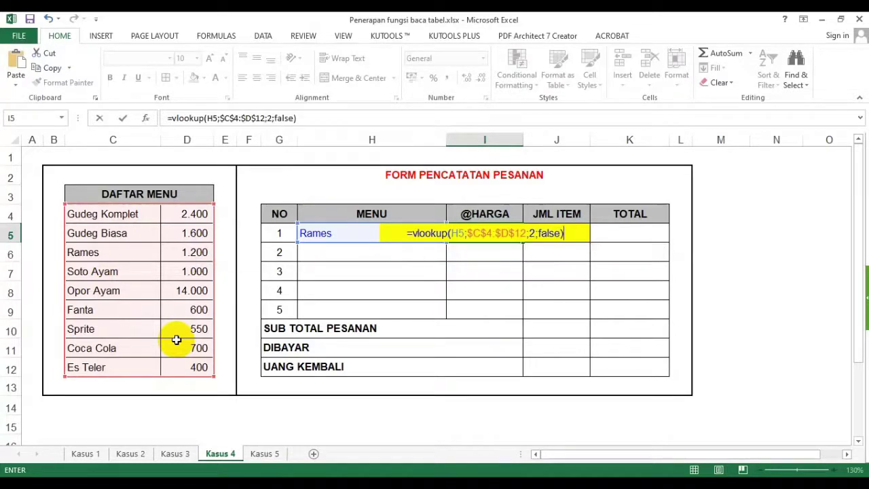
pyautogui.press('Return')
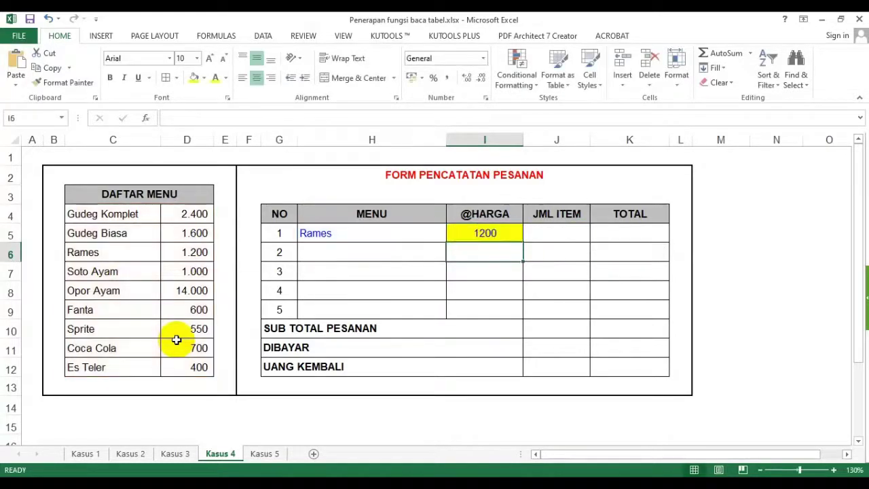
# Step: Apply the comma number style to I5 and copy its lookup formula down through I9
pyautogui.click(501, 238)
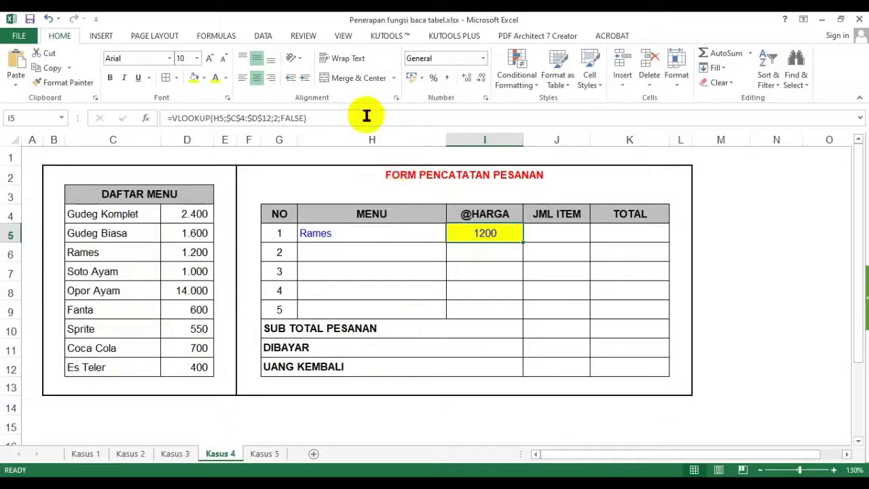
pyautogui.click(445, 79)
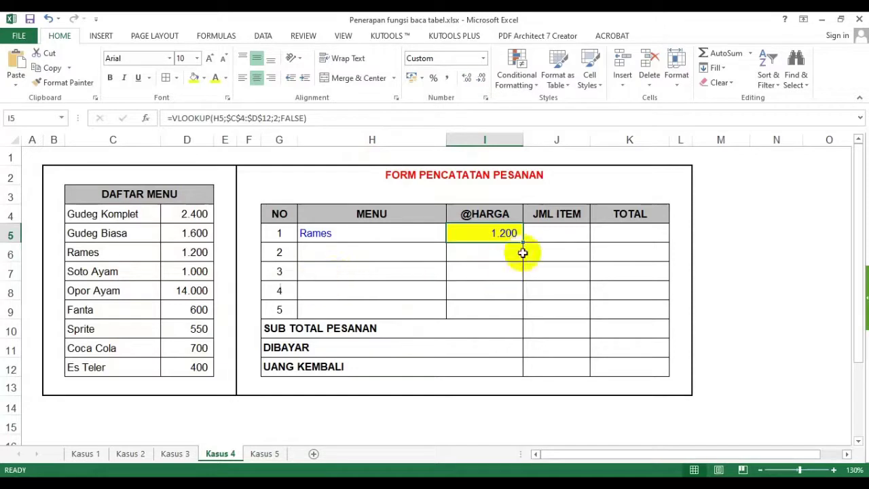
pyautogui.moveTo(515, 316); pyautogui.dragTo(515, 317)
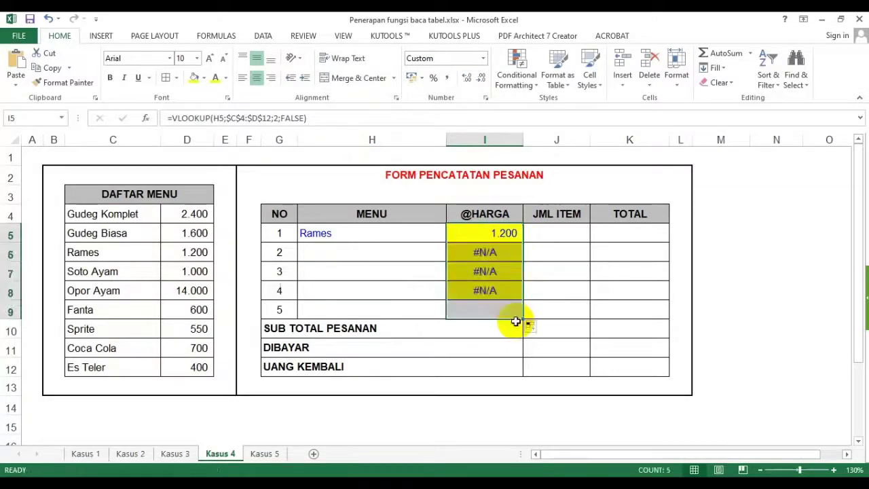
pyautogui.click(499, 233)
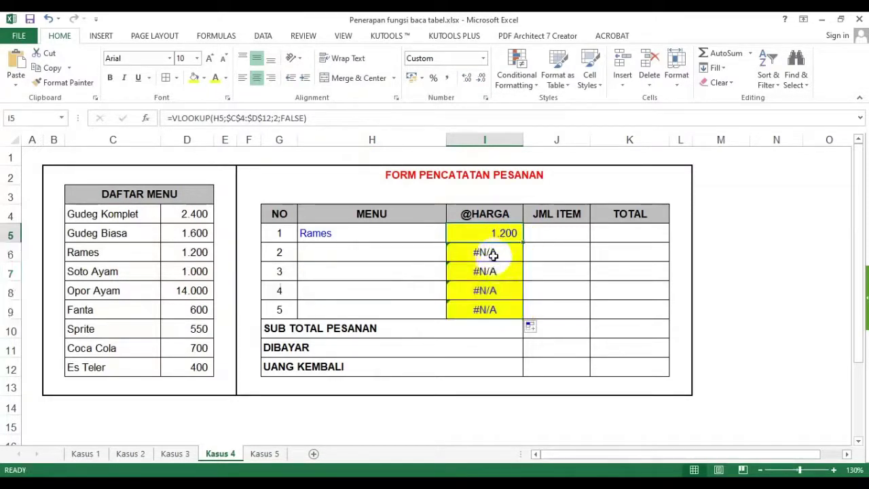
pyautogui.moveTo(492, 254); pyautogui.dragTo(493, 297)
pyautogui.click(499, 232)
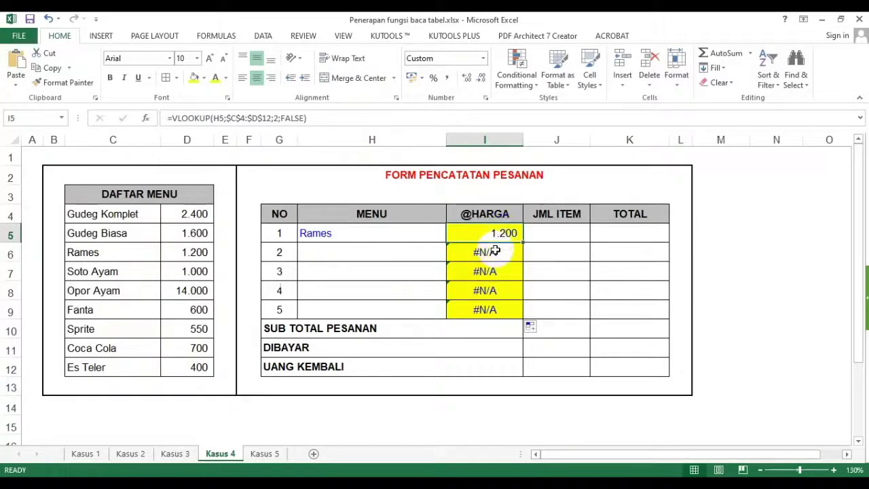
pyautogui.moveTo(495, 248); pyautogui.dragTo(498, 306)
pyautogui.click(317, 253)
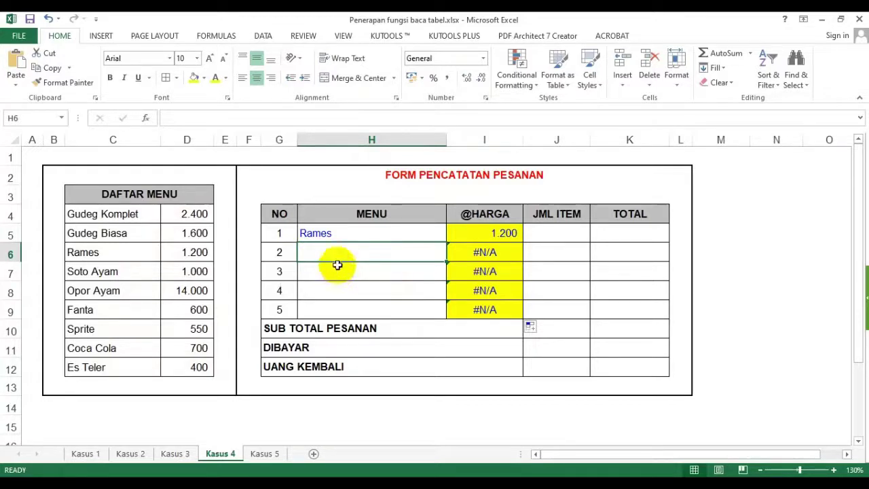
pyautogui.click(530, 271)
pyautogui.click(488, 254)
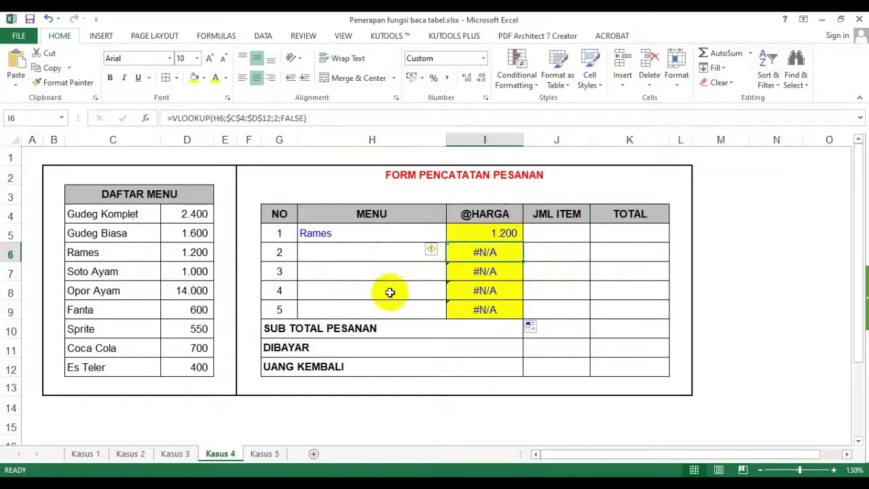
pyautogui.click(499, 232)
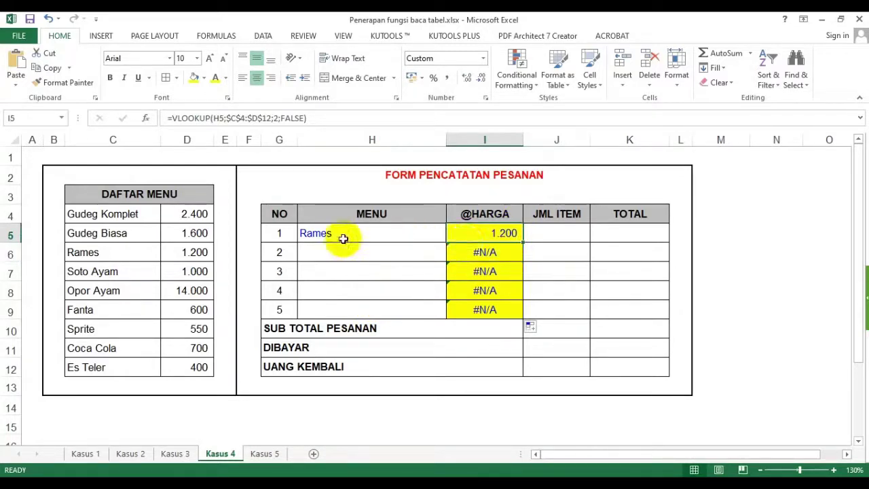
pyautogui.click(319, 235)
pyautogui.click(498, 233)
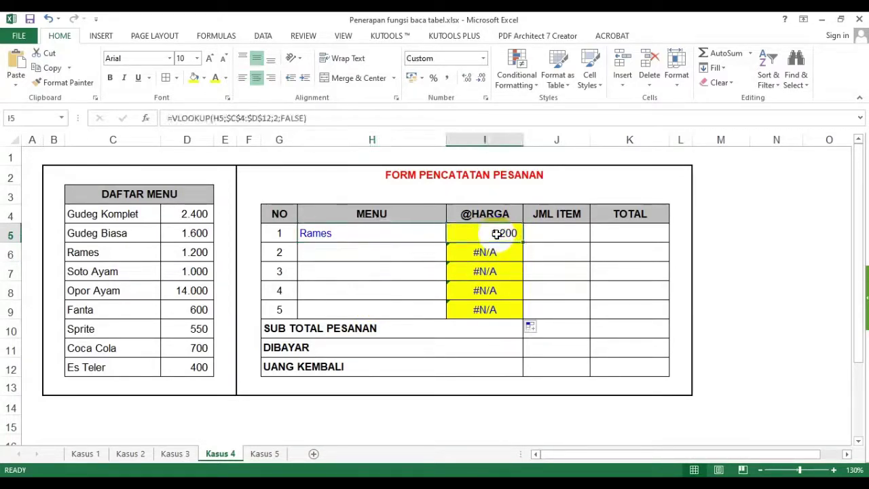
pyautogui.click(324, 253)
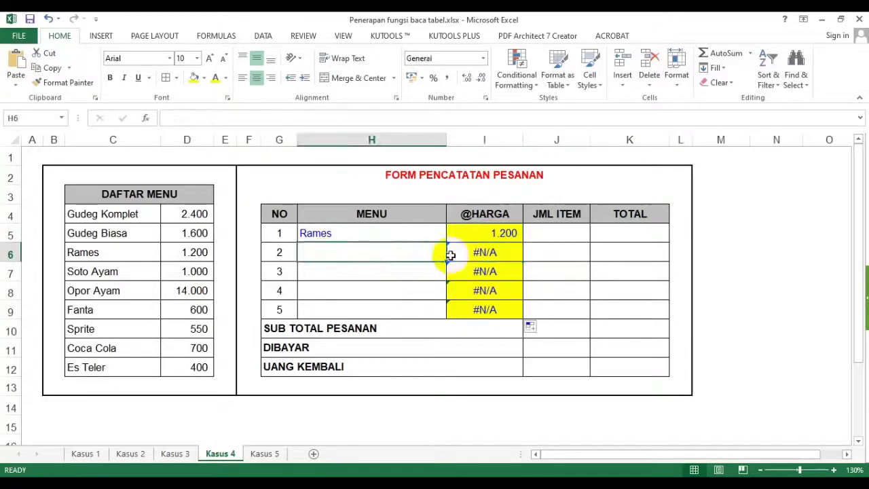
pyautogui.click(485, 252)
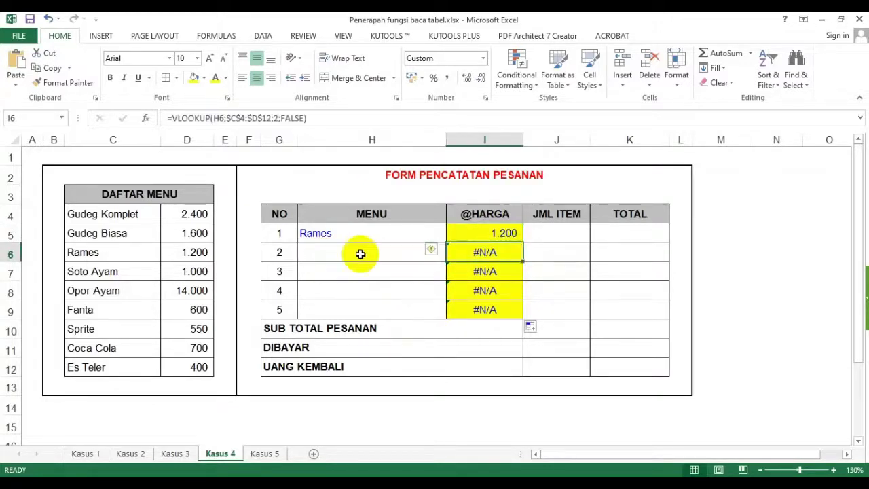
# Step: Enter Fanta as the second order's menu item in H6
pyautogui.click(325, 253)
pyautogui.write('df')
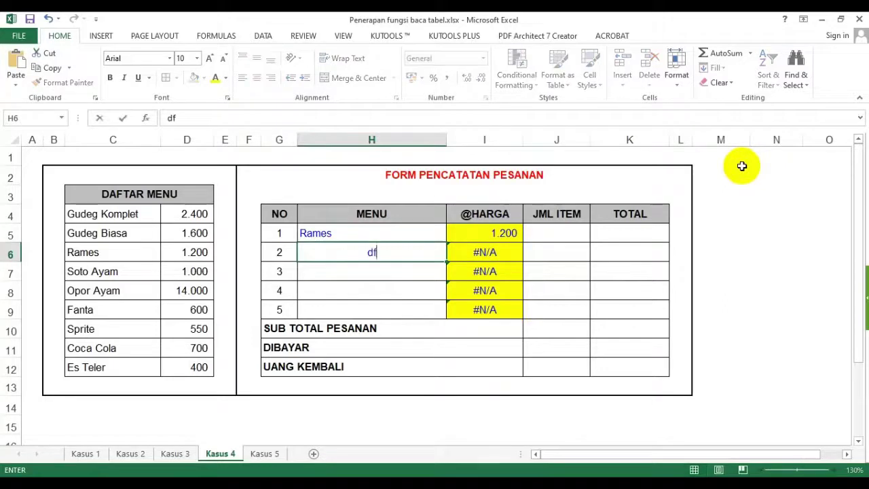
pyautogui.press('BackSpace')
pyautogui.write('Fanta')
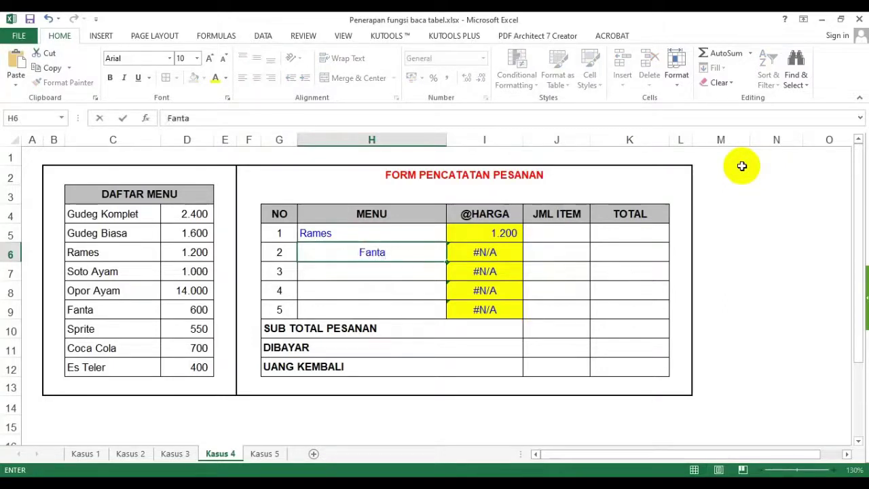
pyautogui.press('Return')
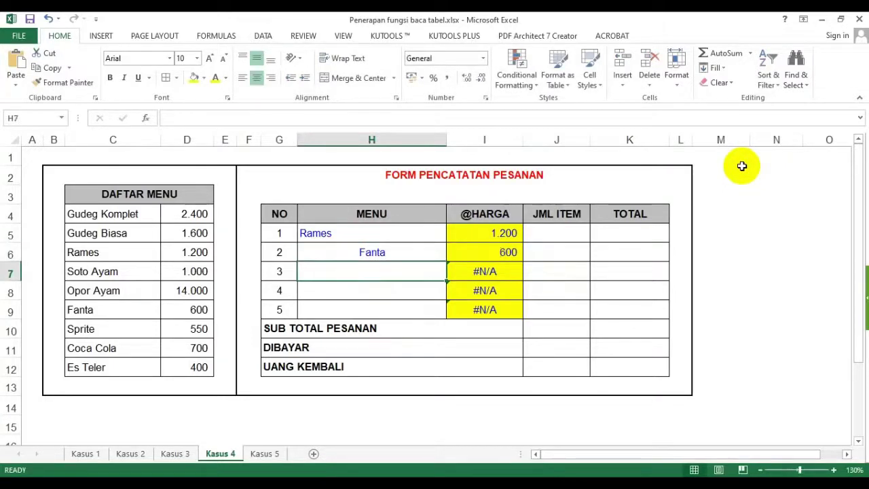
# Step: Left-align the Menu cells H6:H9 of the order form
pyautogui.click(353, 256)
pyautogui.moveTo(352, 256); pyautogui.dragTo(351, 306)
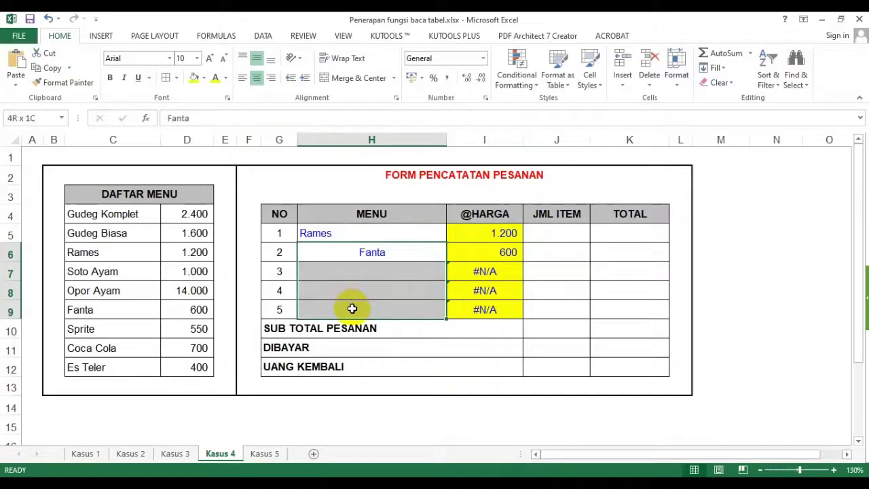
pyautogui.click(242, 78)
pyautogui.moveTo(316, 251); pyautogui.dragTo(316, 306)
pyautogui.click(502, 254)
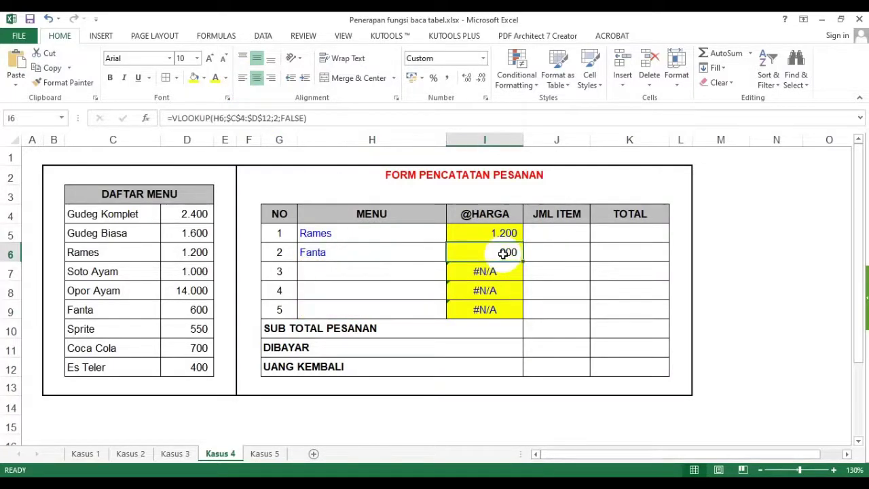
pyautogui.click(319, 273)
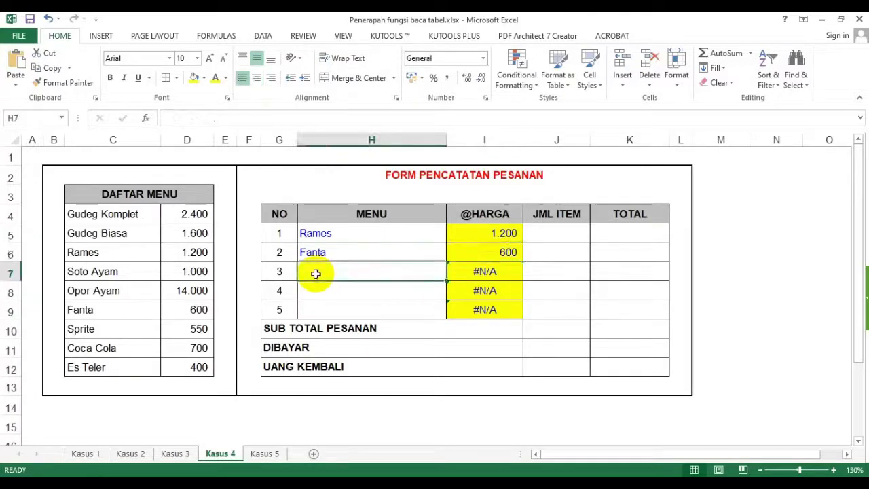
pyautogui.click(485, 272)
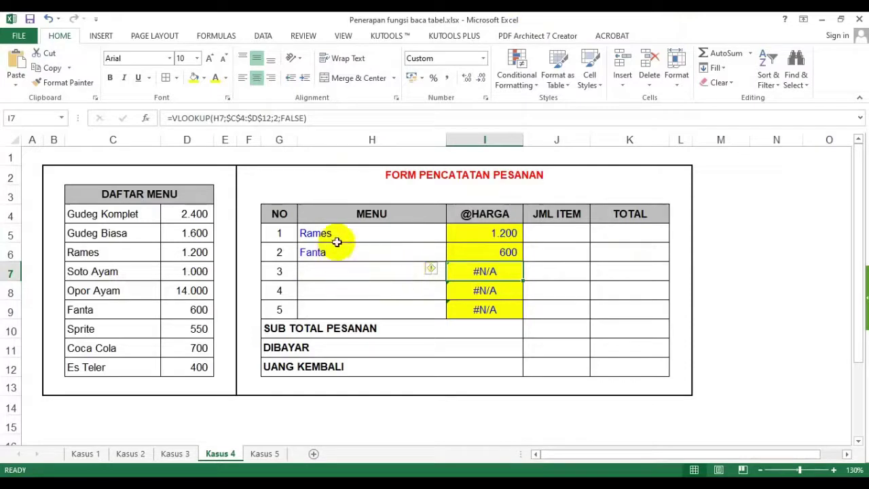
# Step: Clear the Rames and Fanta entries from the order form's Menu cells H5:H6
pyautogui.moveTo(335, 234); pyautogui.dragTo(336, 256)
pyautogui.click(332, 285)
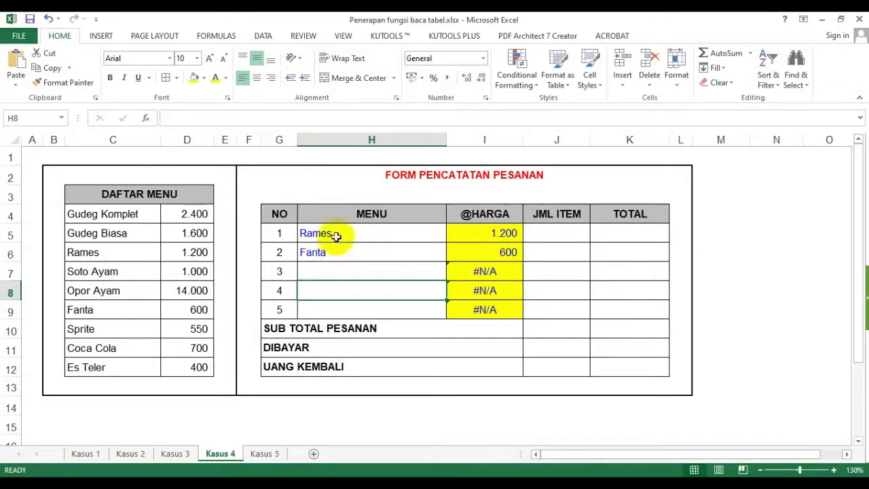
pyautogui.moveTo(333, 236); pyautogui.dragTo(350, 248)
pyautogui.click(331, 288)
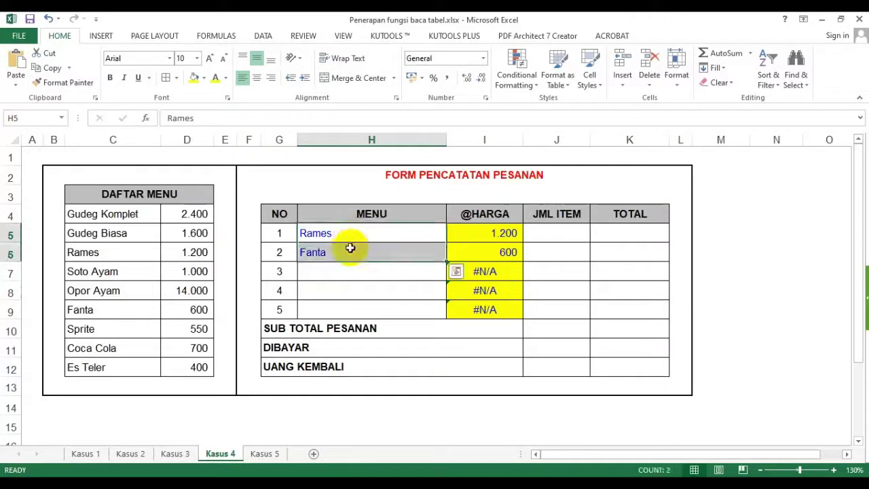
pyautogui.press('Delete')
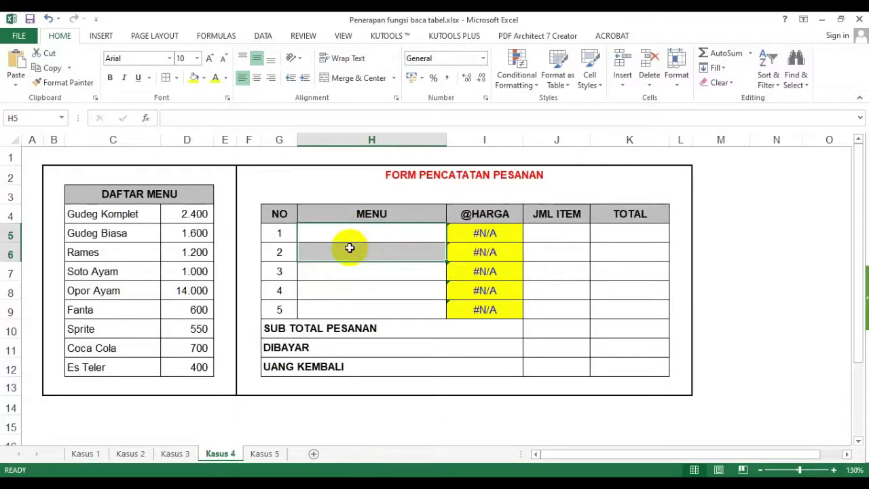
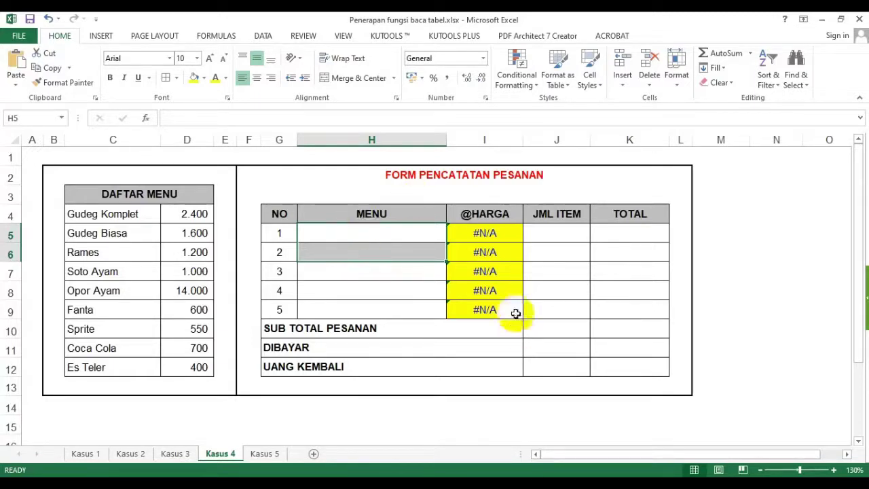
pyautogui.click(505, 291)
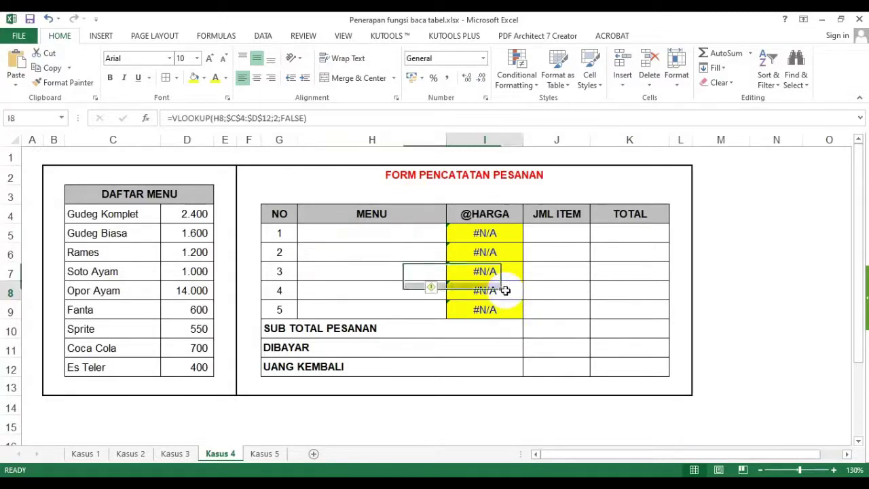
pyautogui.click(493, 232)
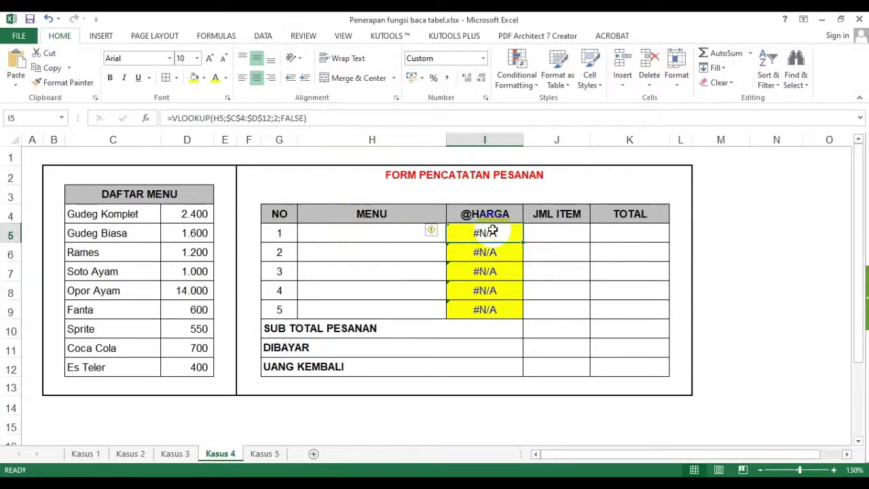
pyautogui.click(648, 257)
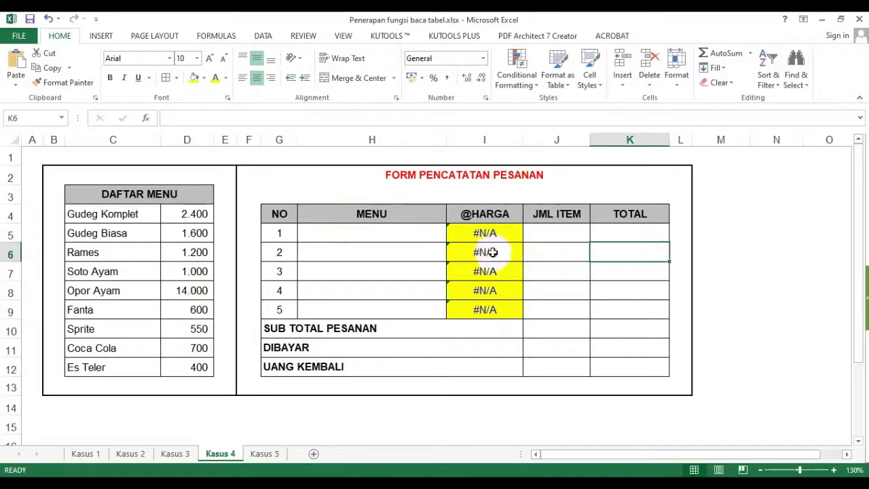
pyautogui.moveTo(492, 252); pyautogui.dragTo(489, 306)
pyautogui.press('Delete')
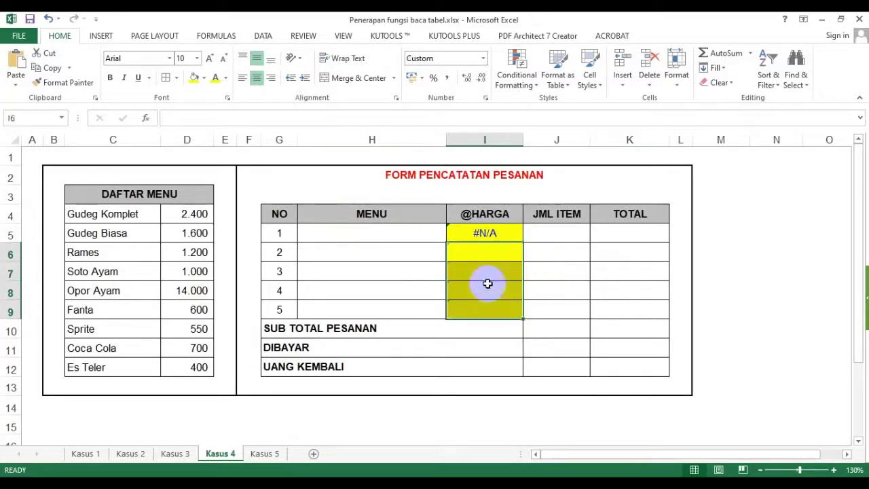
# Step: Start wrapping the VLOOKUP in I5 in an IF function with the logical test H5<>""
pyautogui.click(485, 233)
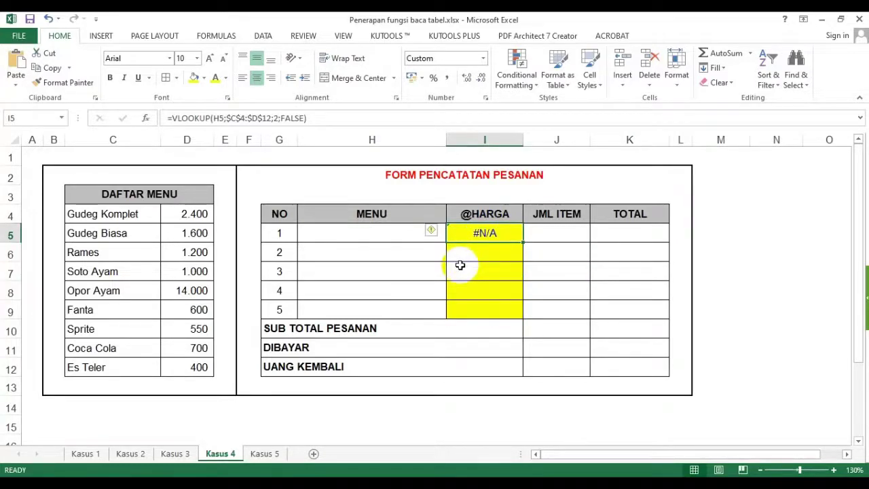
pyautogui.press('F2')
pyautogui.press('Escape')
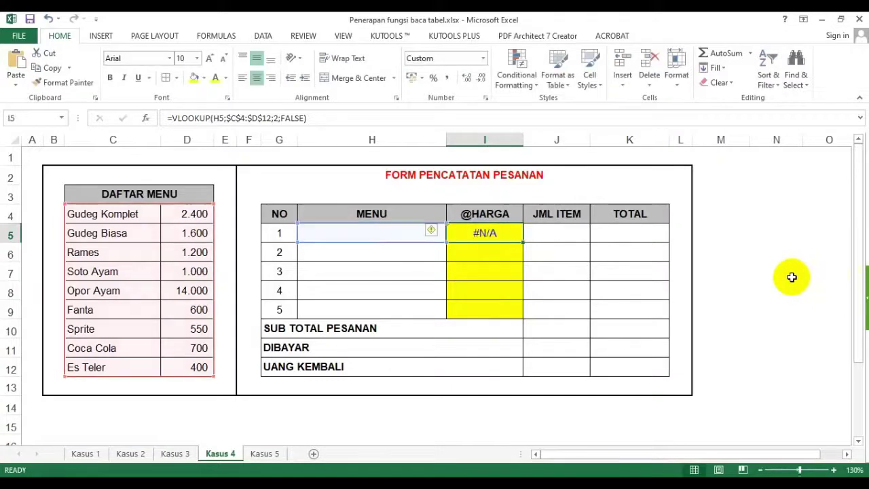
pyautogui.click(497, 235)
pyautogui.doubleClick(496, 235)
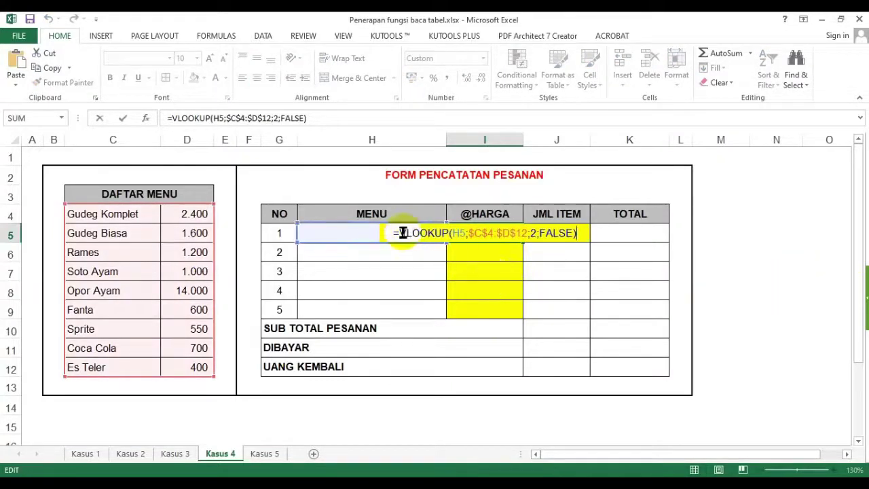
pyautogui.moveTo(400, 234); pyautogui.dragTo(579, 236)
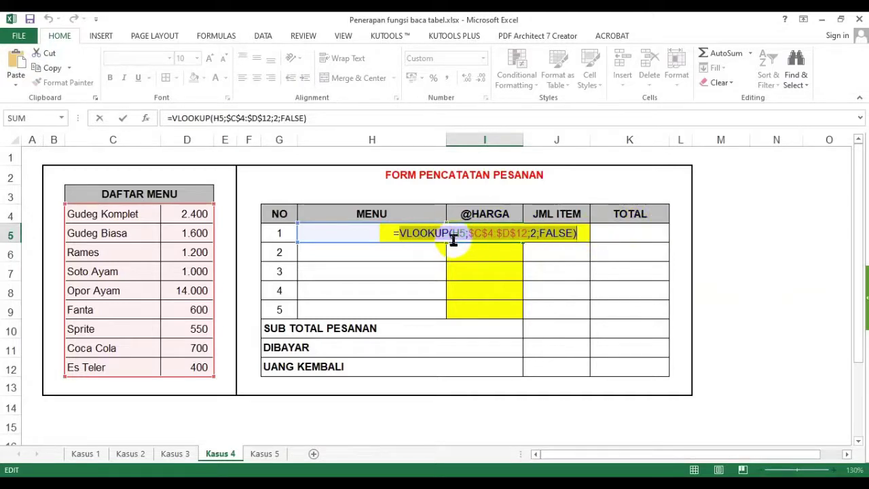
pyautogui.click(398, 233)
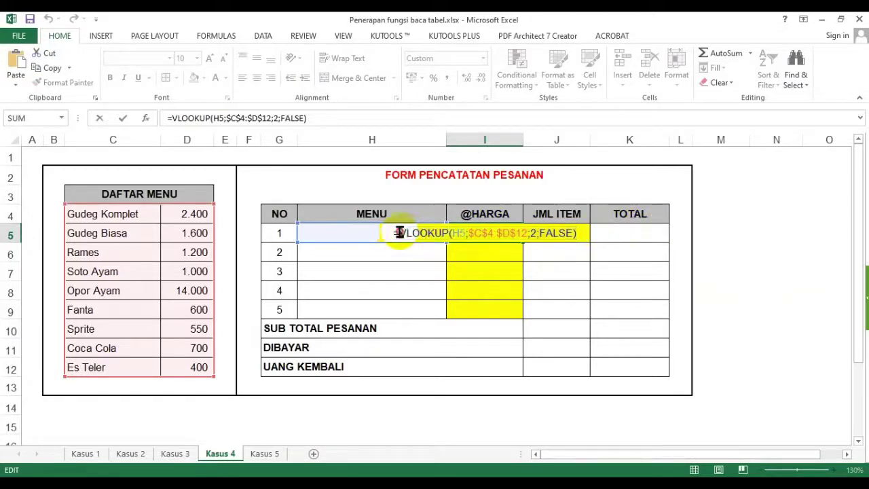
pyautogui.write('if(')
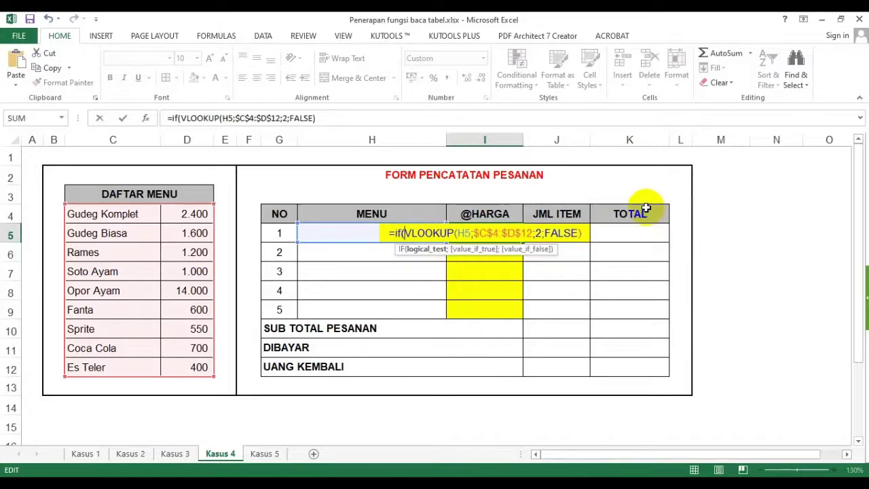
pyautogui.click(342, 230)
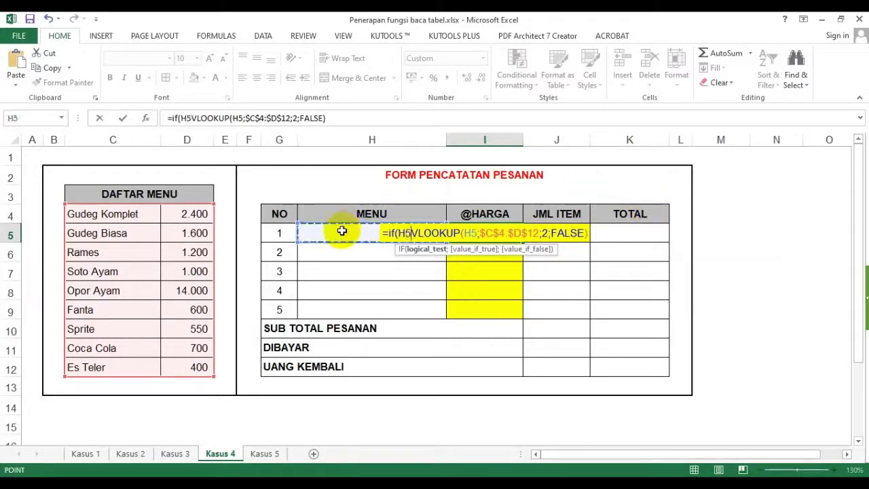
pyautogui.write('<>""')
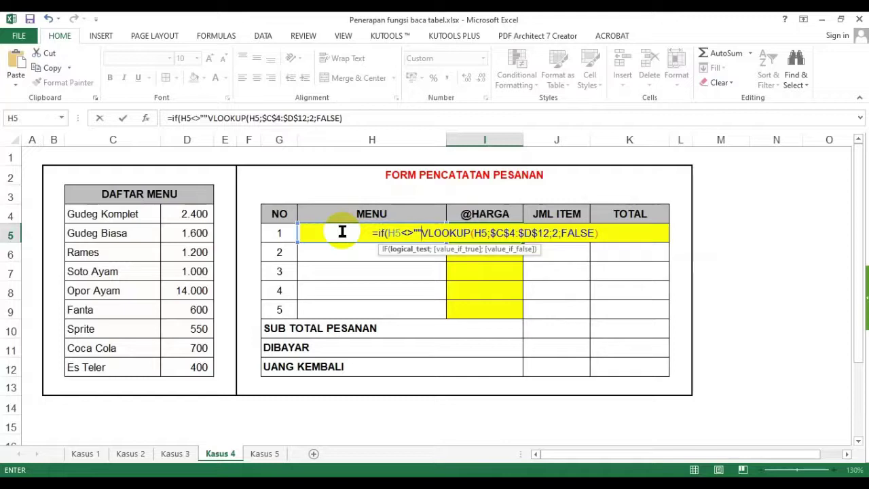
# Step: Make the VLOOKUP the IF function's value if true and 0 its value if false, and close the parenthesis
pyautogui.write(';')
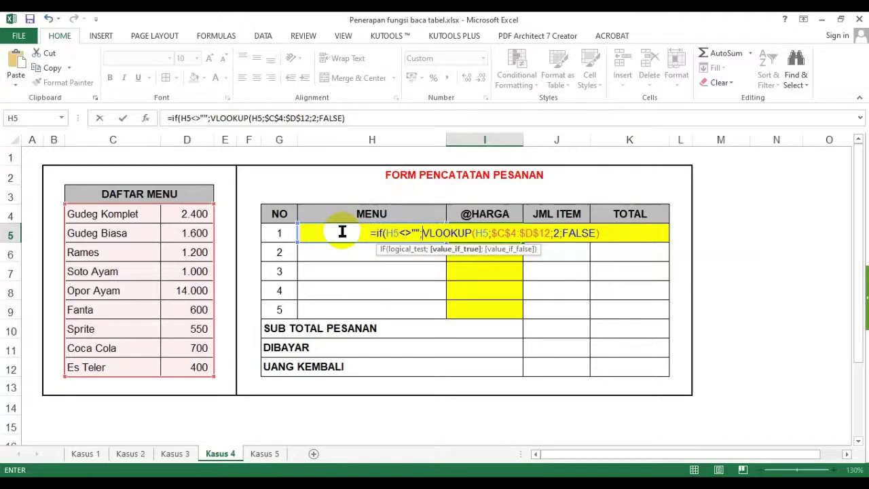
pyautogui.click(609, 234)
pyautogui.write(';')
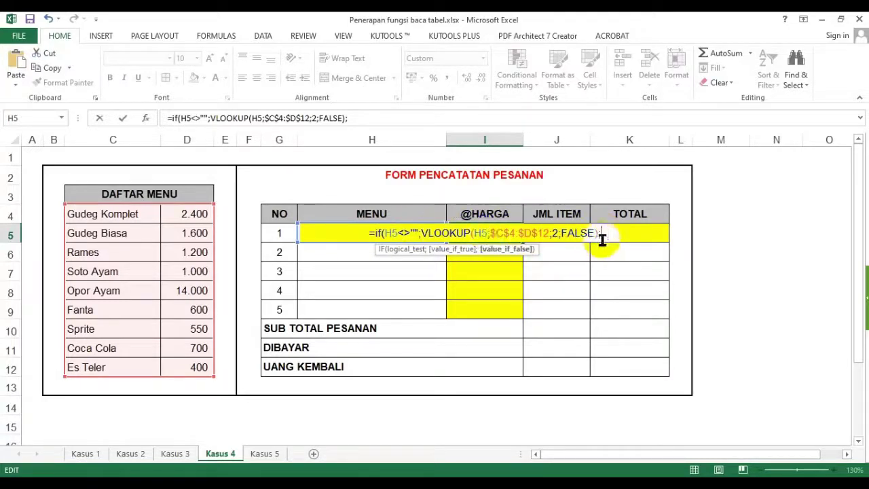
pyautogui.press('BackSpace')
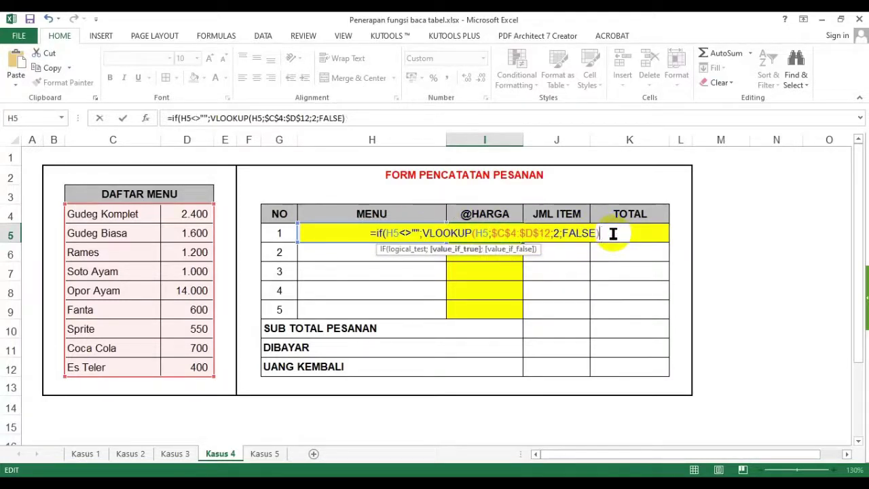
pyautogui.write(';')
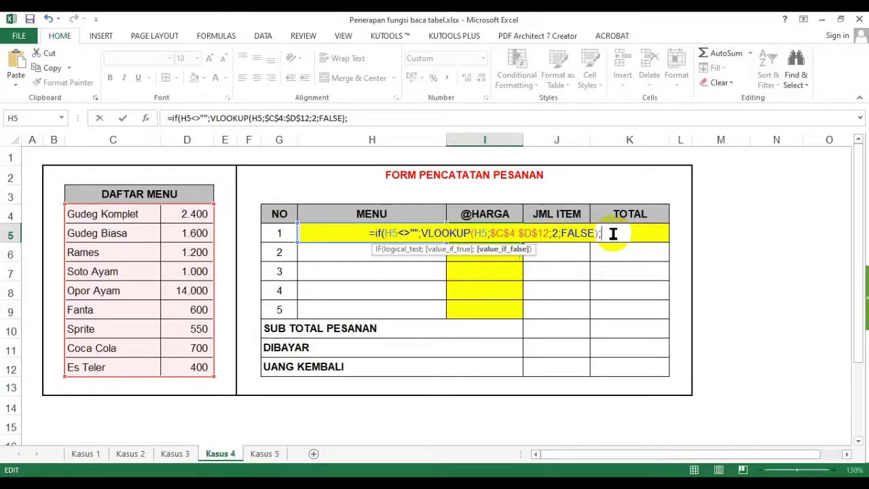
pyautogui.write('0)')
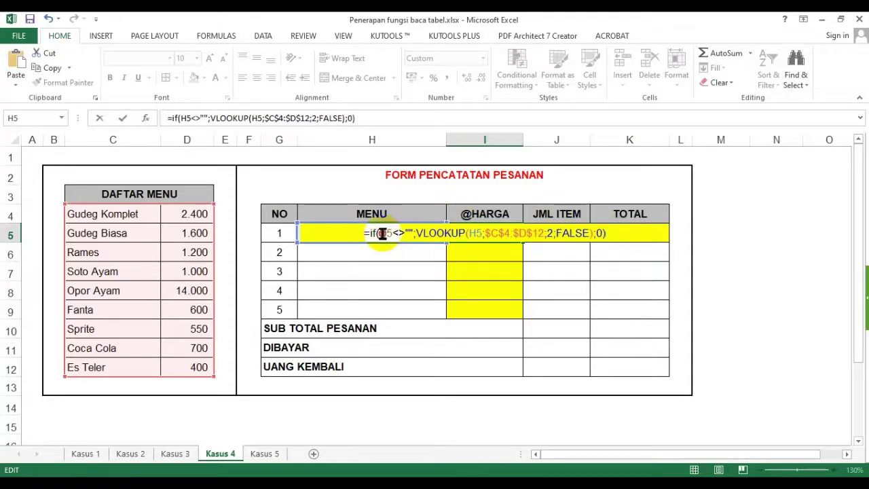
# Step: Examine the logical test, the lookup and the zero argument of the IF formula in I5
pyautogui.moveTo(378, 233); pyautogui.dragTo(414, 233)
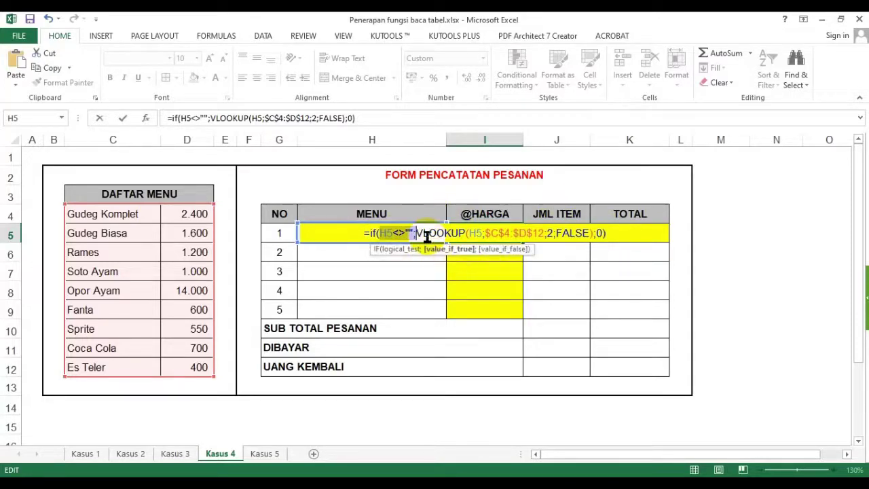
pyautogui.moveTo(415, 233); pyautogui.dragTo(593, 233)
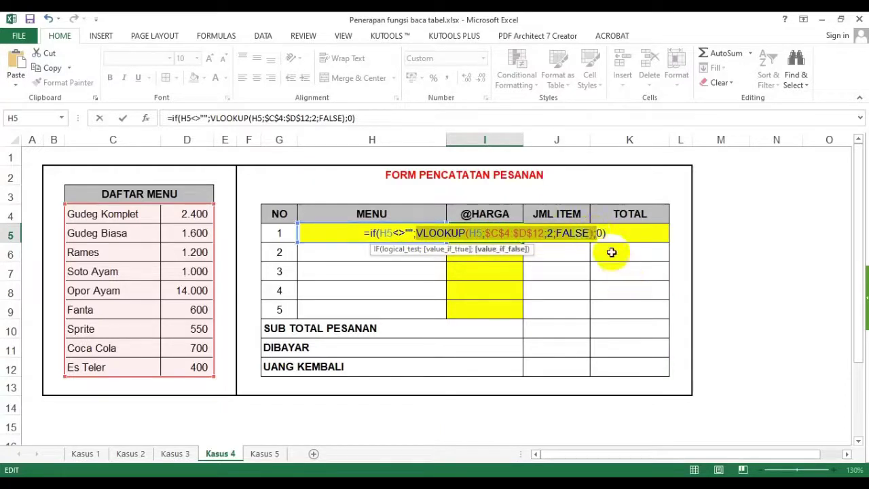
pyautogui.click(599, 233)
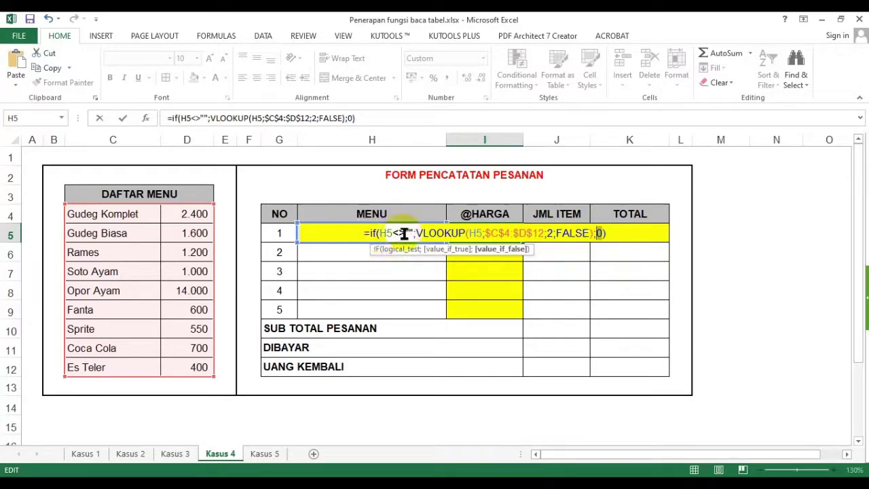
pyautogui.moveTo(378, 233); pyautogui.dragTo(412, 233)
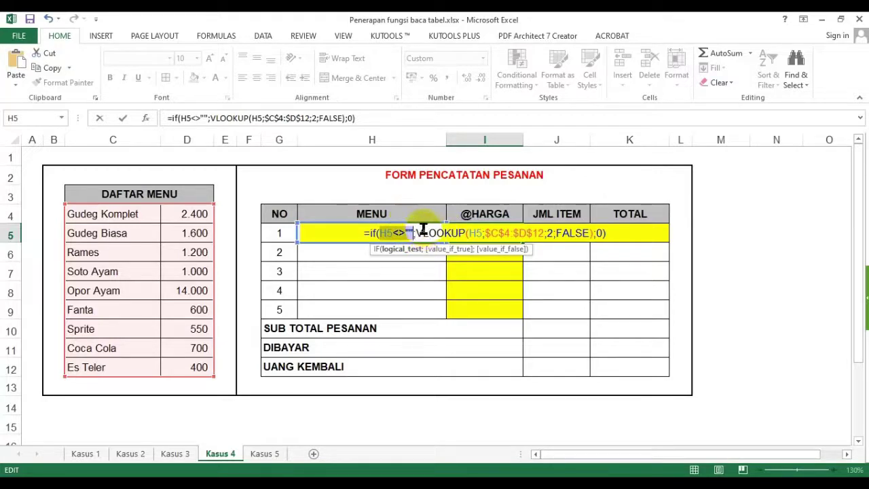
pyautogui.moveTo(417, 233); pyautogui.dragTo(594, 233)
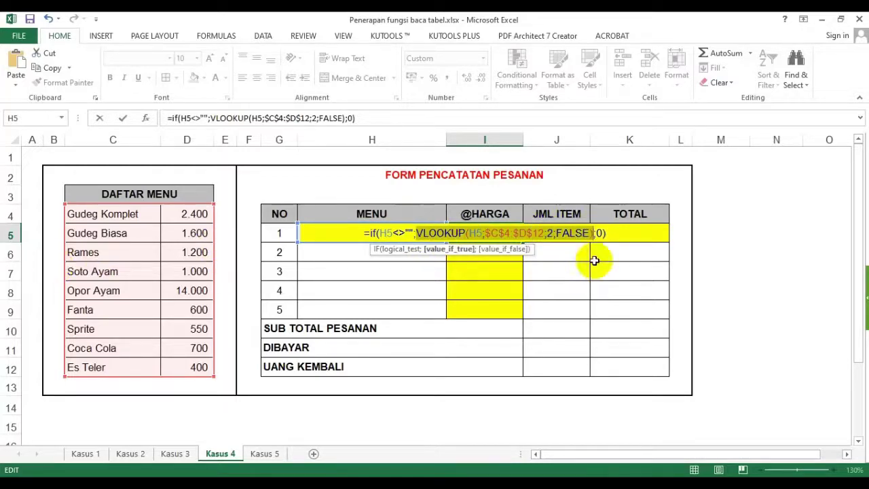
pyautogui.doubleClick(599, 232)
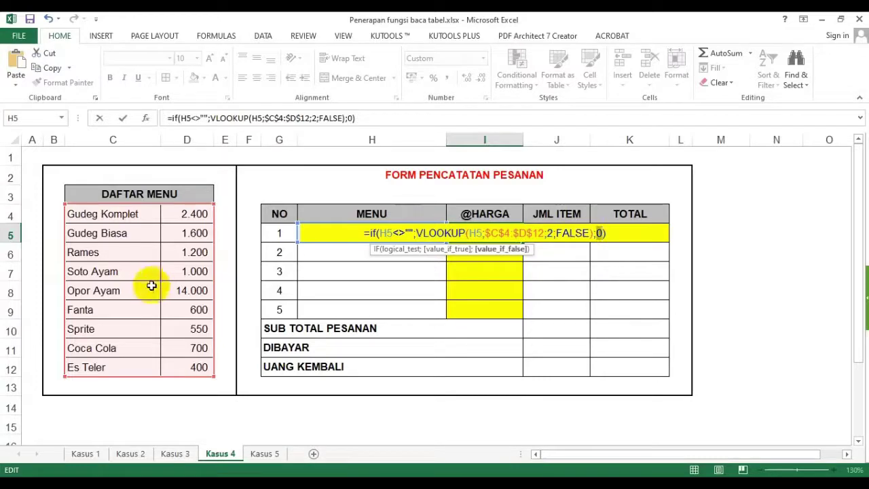
pyautogui.press('Return')
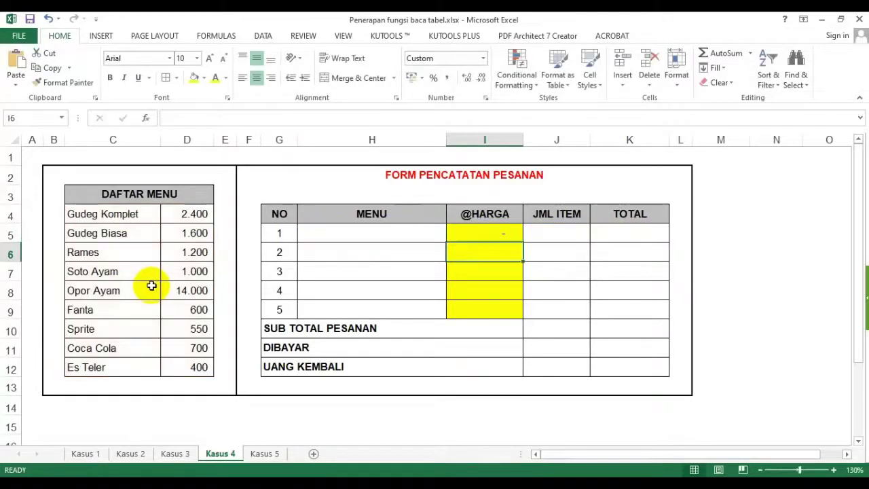
pyautogui.click(505, 233)
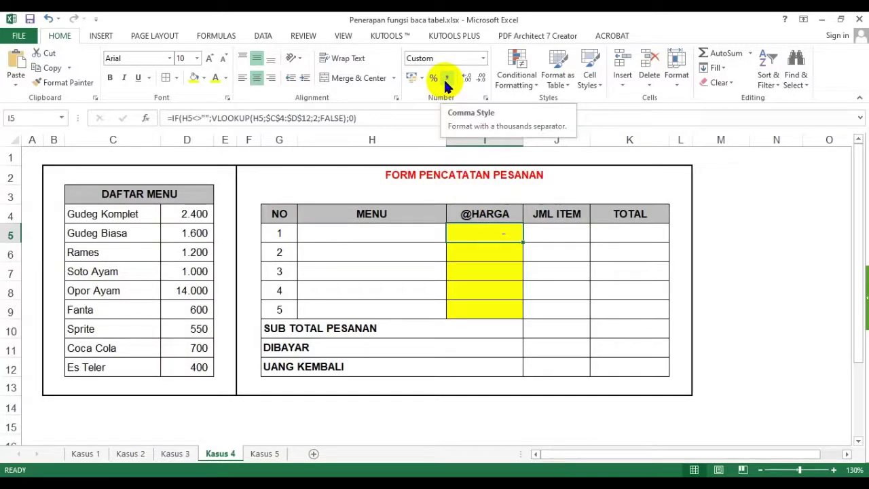
pyautogui.moveTo(525, 245); pyautogui.dragTo(524, 313)
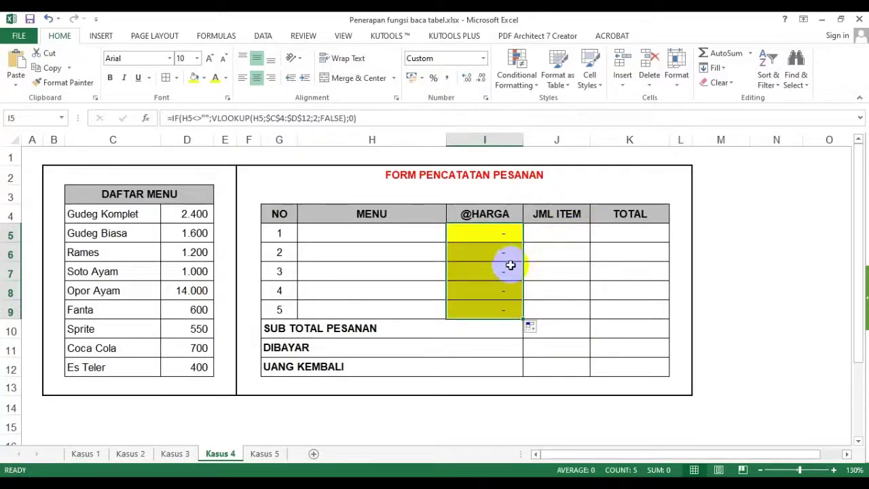
pyautogui.click(563, 230)
pyautogui.click(558, 256)
pyautogui.click(557, 275)
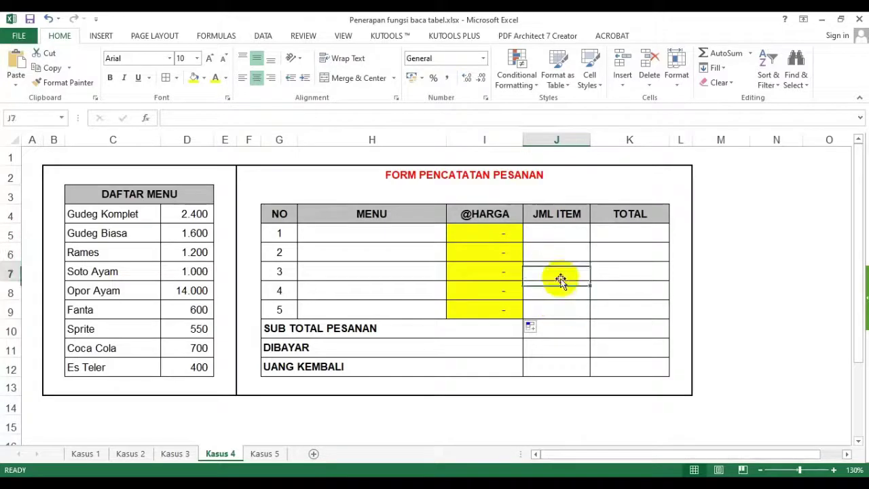
pyautogui.click(560, 231)
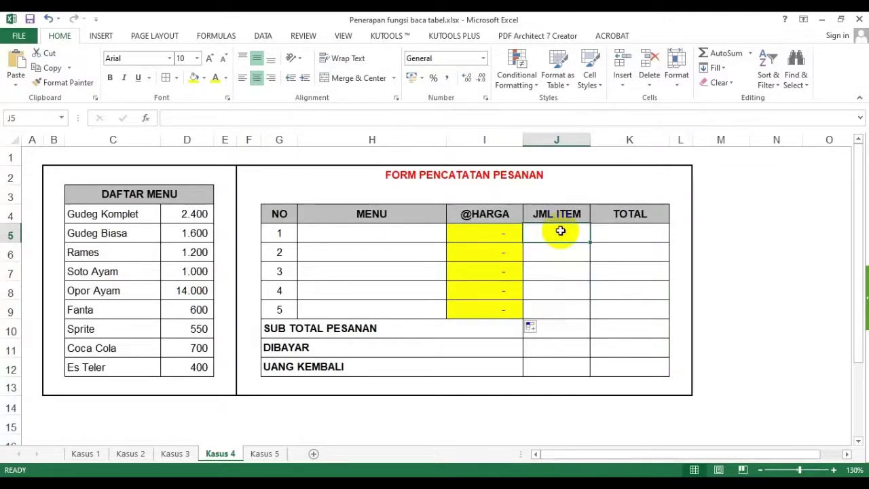
pyautogui.click(625, 234)
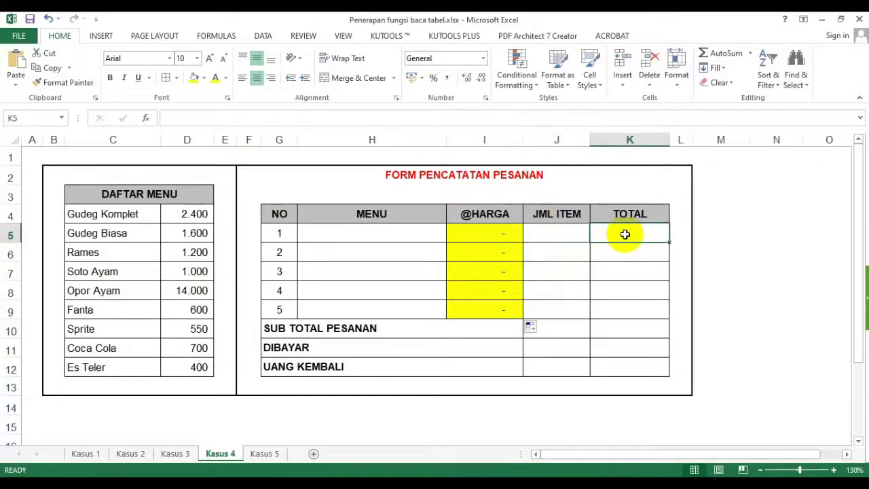
pyautogui.click(374, 234)
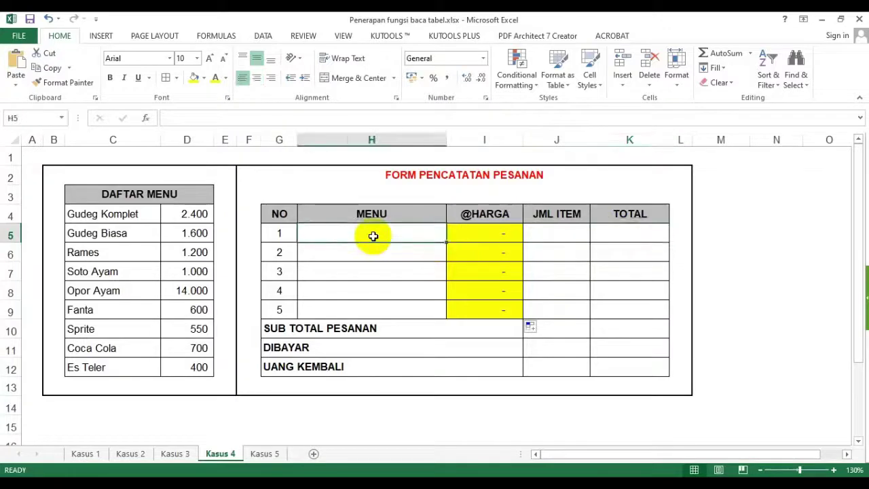
pyautogui.click(451, 234)
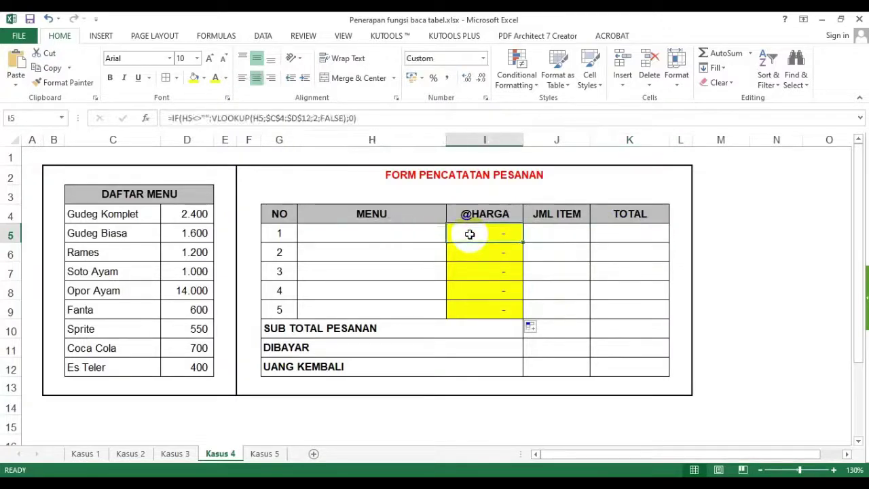
# Step: Fill the first TOTAL cell, K5, with yellow
pyautogui.click(563, 234)
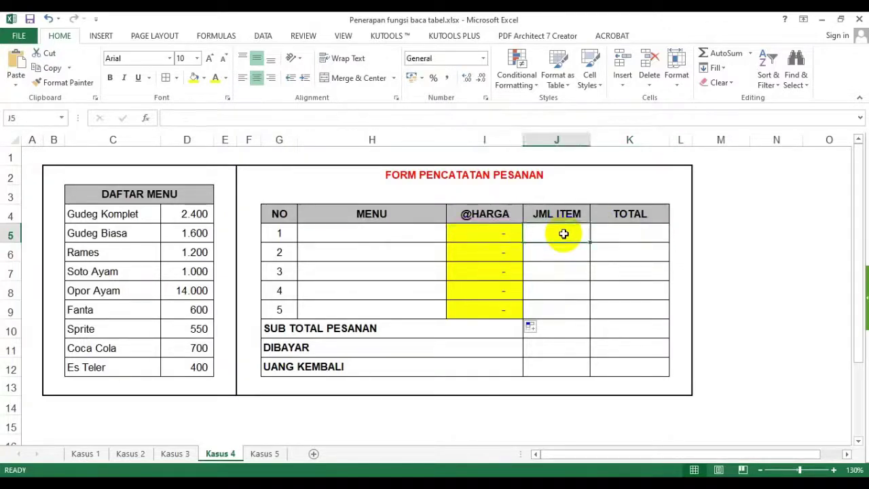
pyautogui.click(635, 231)
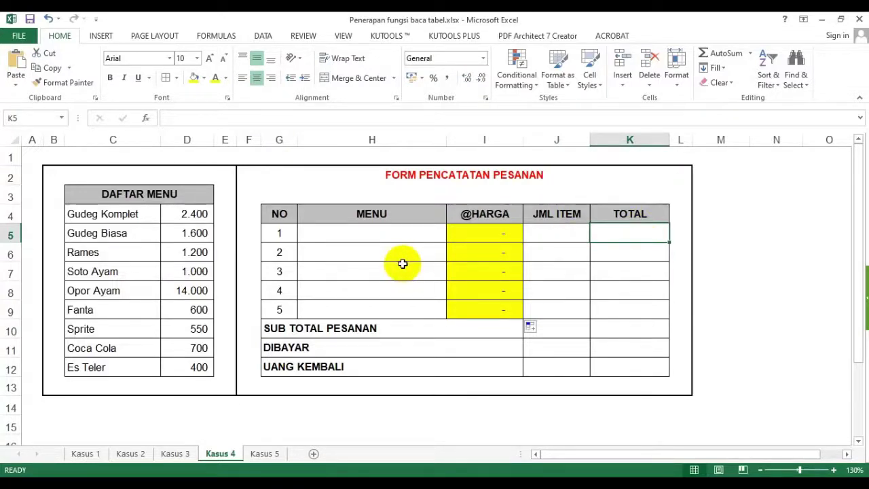
pyautogui.click(194, 77)
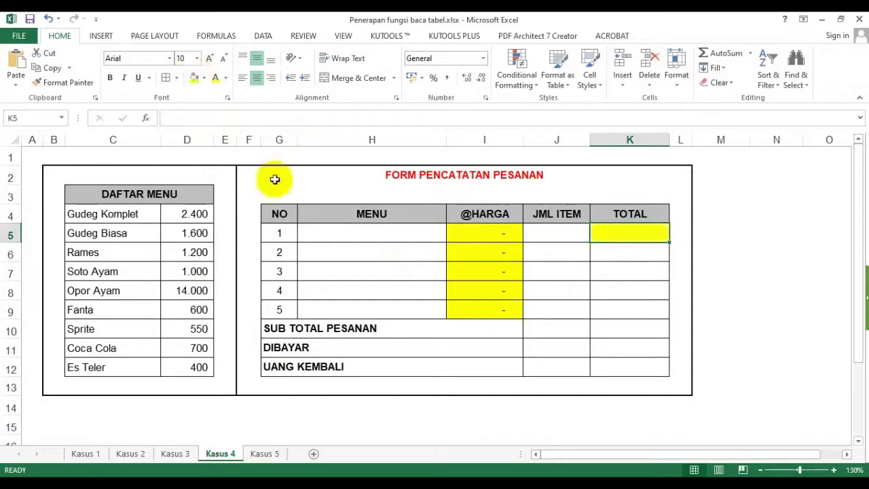
# Step: Multiply the unit price by the item count in K5 with =I5*J5 and copy the formula down to K9
pyautogui.write('=')
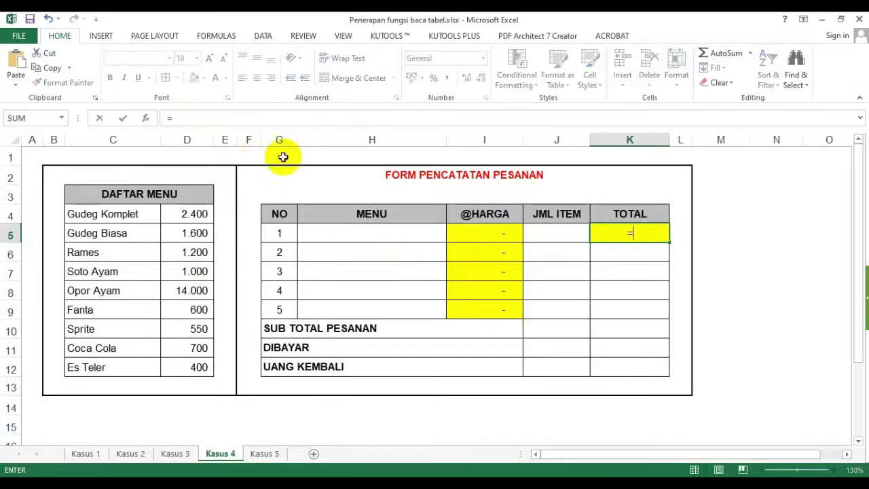
pyautogui.click(486, 237)
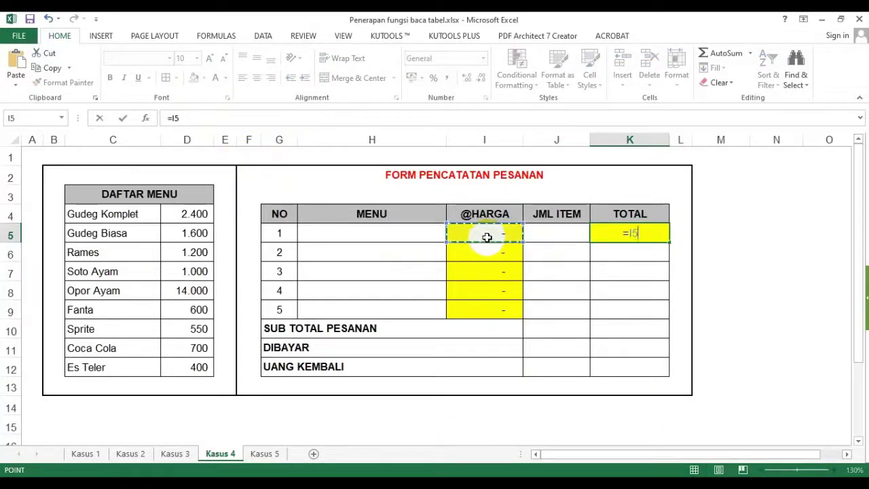
pyautogui.write('*')
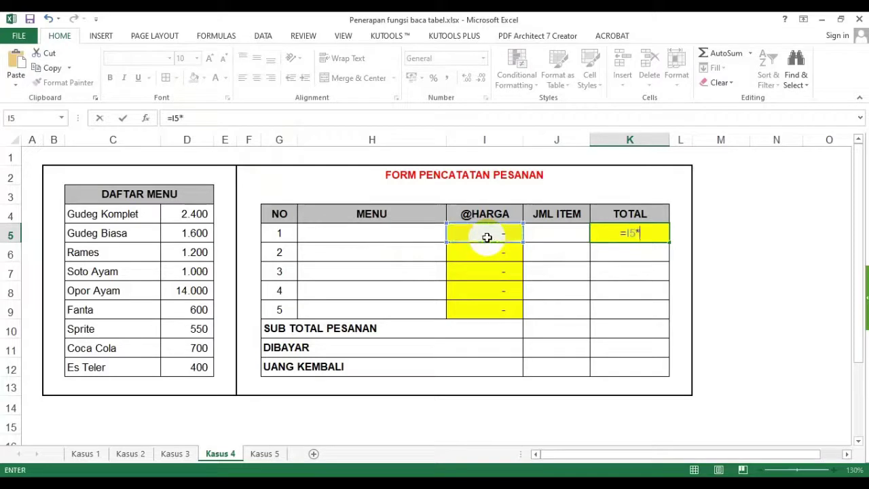
pyautogui.click(533, 233)
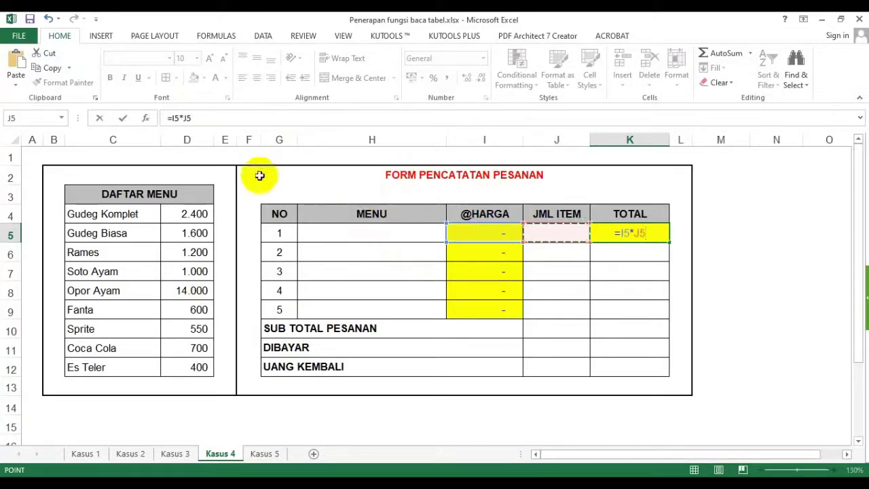
pyautogui.press('Return')
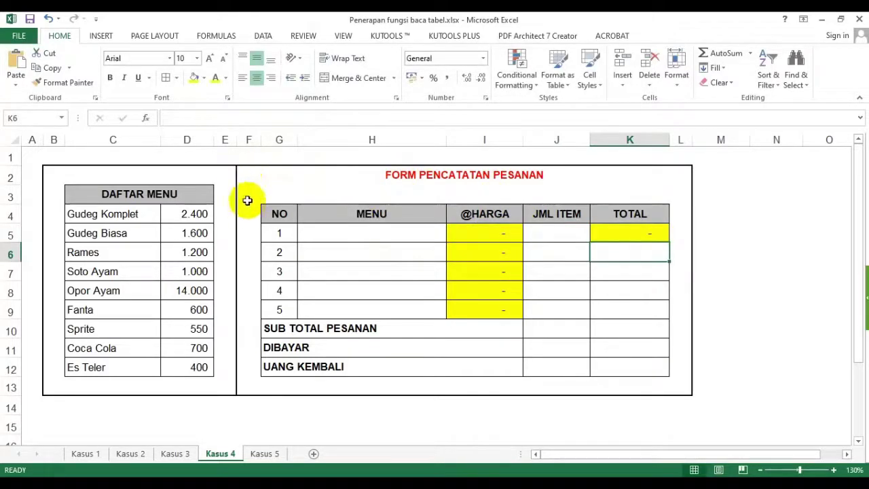
pyautogui.click(630, 231)
pyautogui.moveTo(668, 241); pyautogui.dragTo(661, 317)
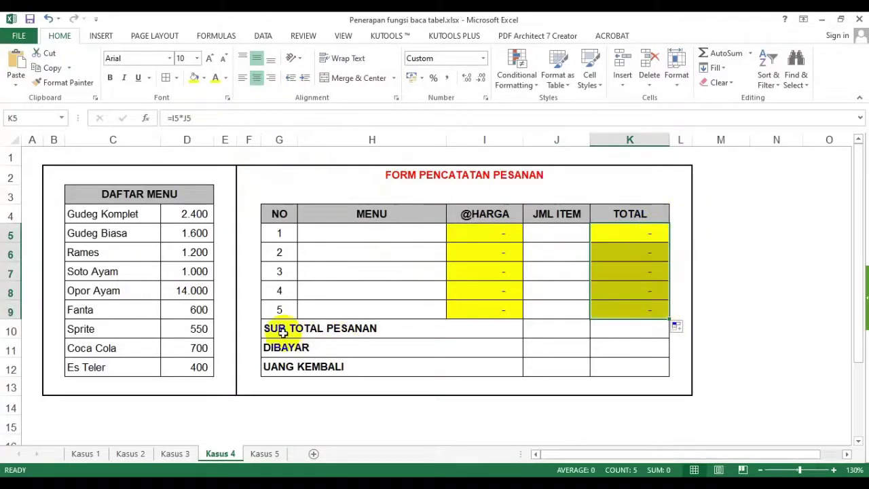
# Step: Sum the order line totals K5:K9 in the SUB TOTAL PESANAN cell K10 using the SUM function
pyautogui.click(316, 330)
pyautogui.click(627, 333)
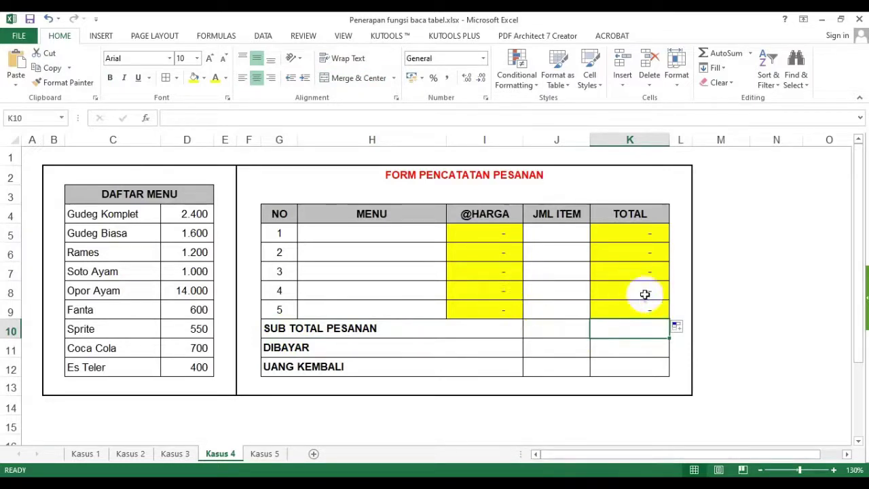
pyautogui.moveTo(645, 235); pyautogui.dragTo(638, 314)
pyautogui.click(634, 333)
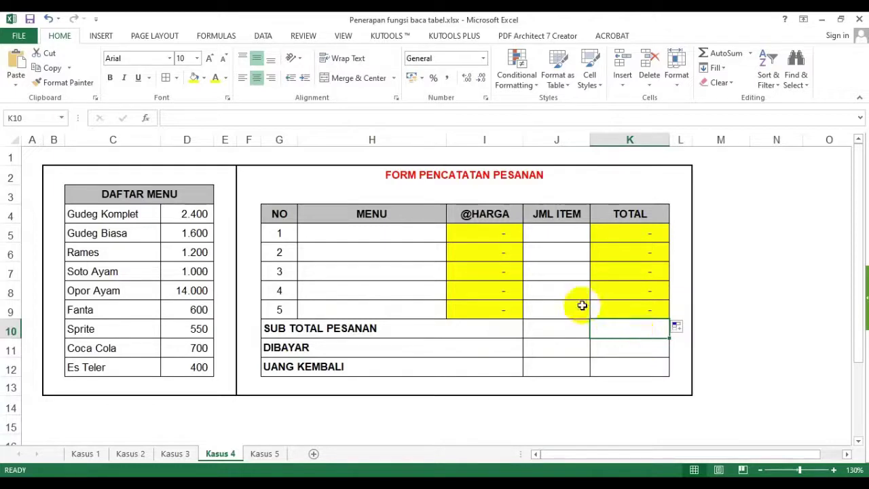
pyautogui.write('=sum(')
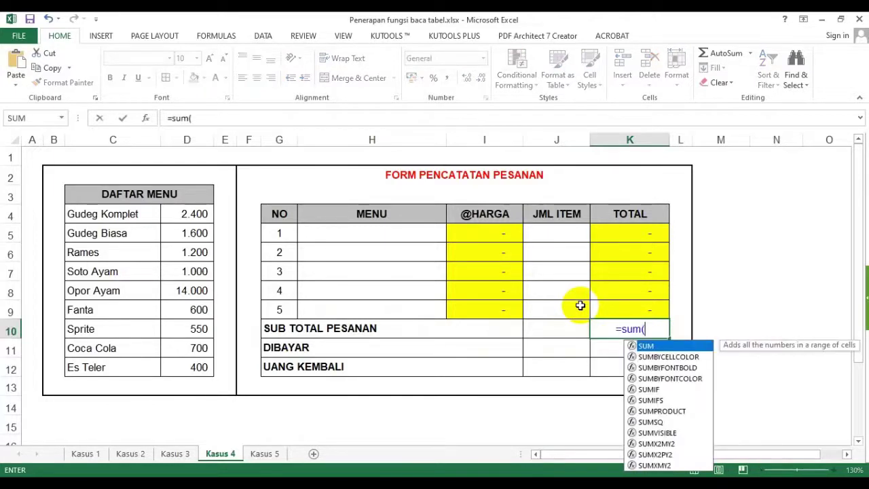
pyautogui.moveTo(644, 235); pyautogui.dragTo(645, 306)
pyautogui.press('Return')
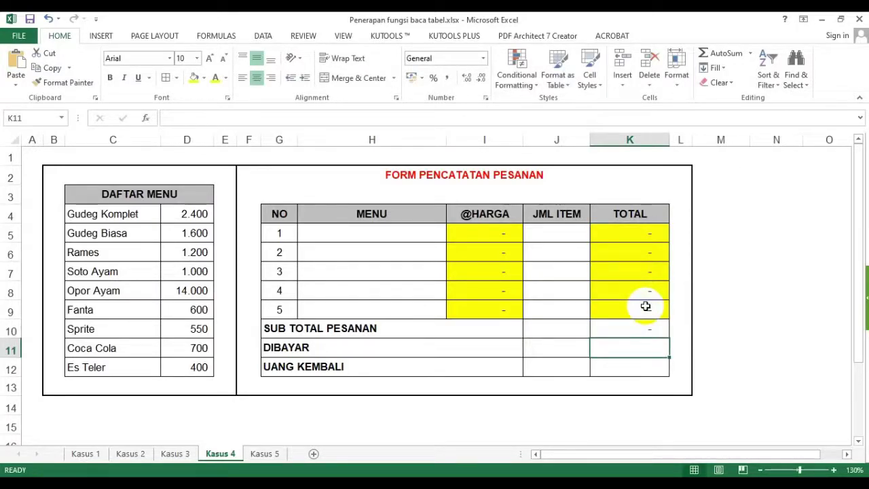
pyautogui.click(634, 332)
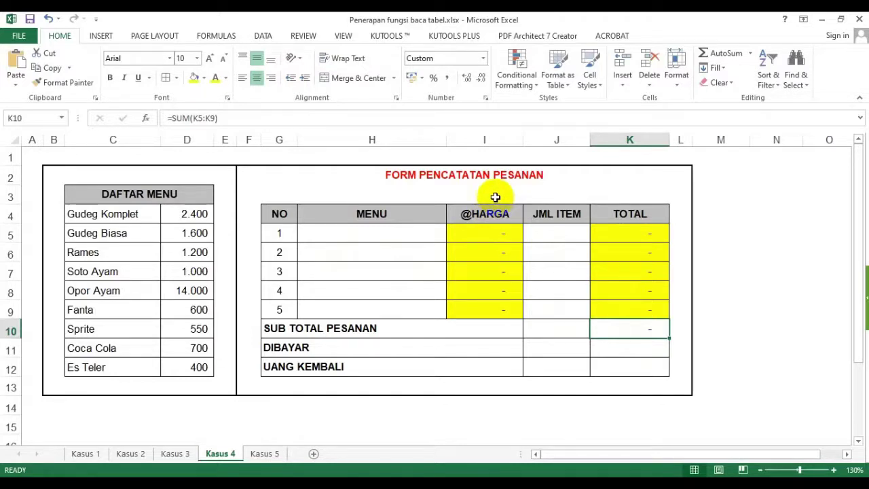
# Step: Calculate UANG KEMBALI in K12 by subtracting the subtotal from the amount paid with =K11-K10
pyautogui.click(648, 346)
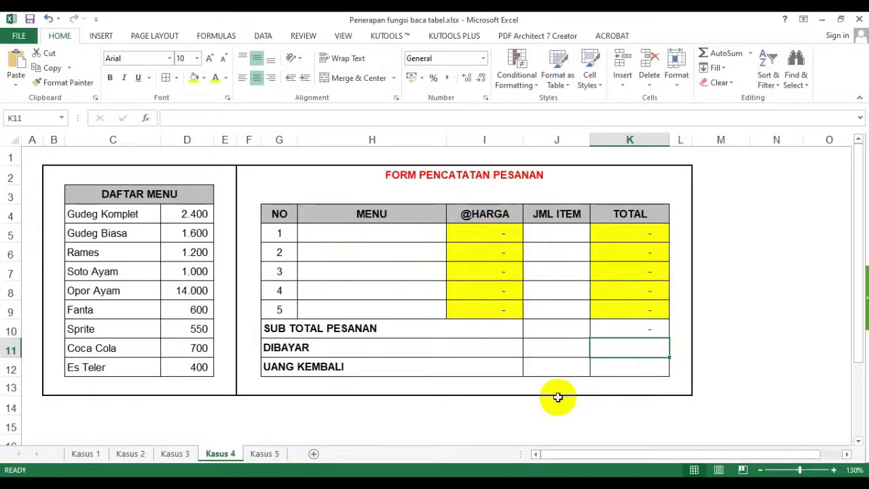
pyautogui.click(631, 372)
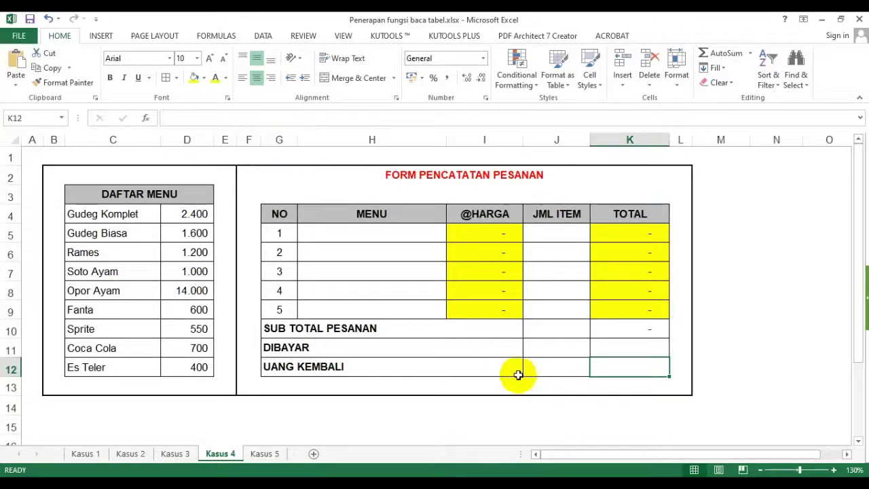
pyautogui.click(647, 329)
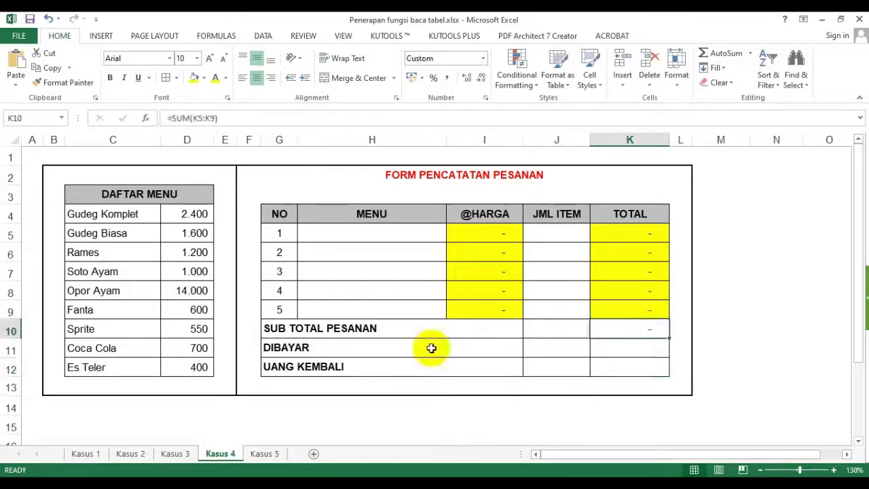
pyautogui.click(643, 346)
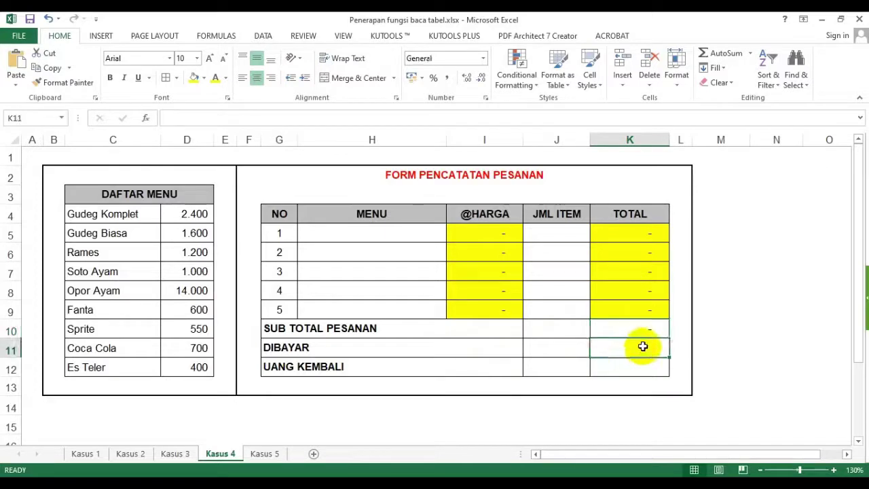
pyautogui.click(611, 366)
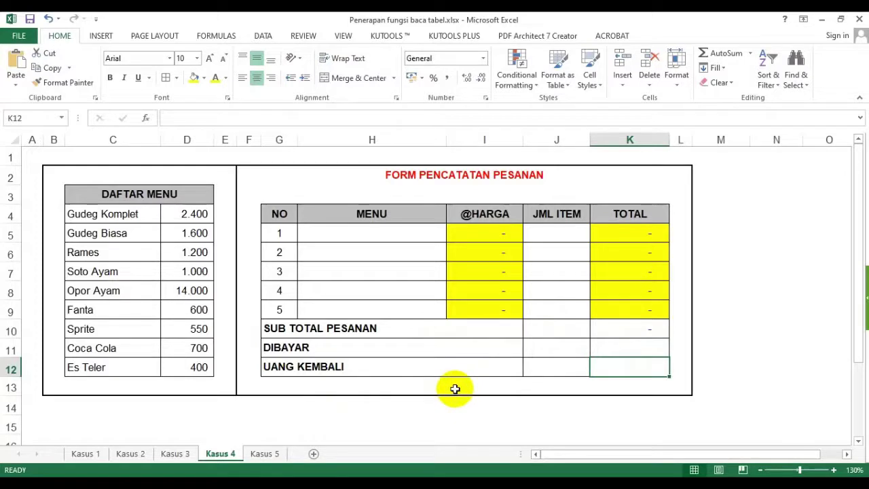
pyautogui.write('=')
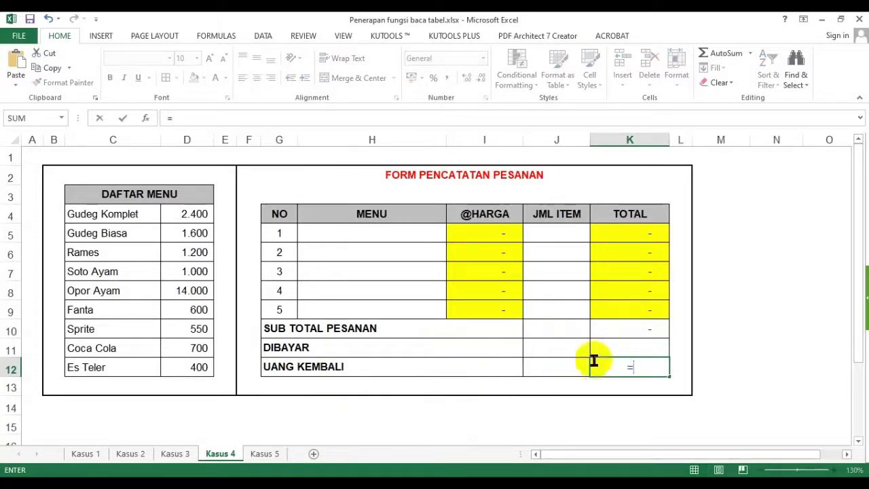
pyautogui.click(619, 346)
pyautogui.write('-')
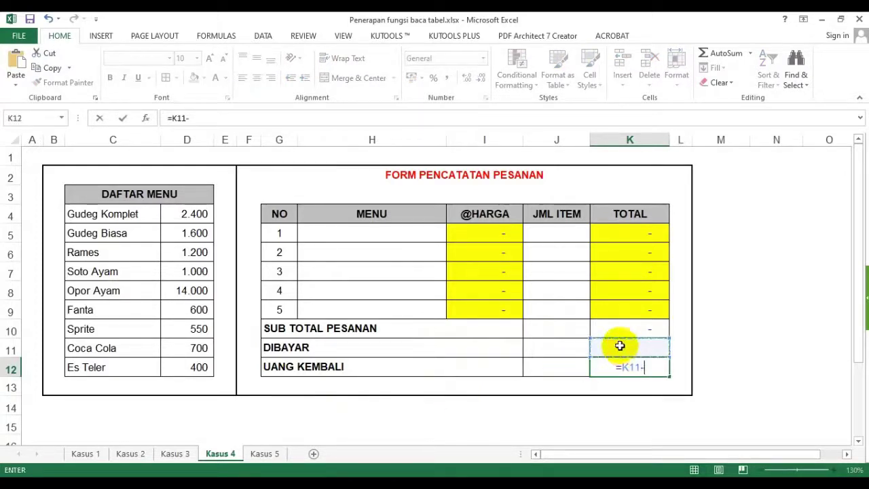
pyautogui.click(628, 329)
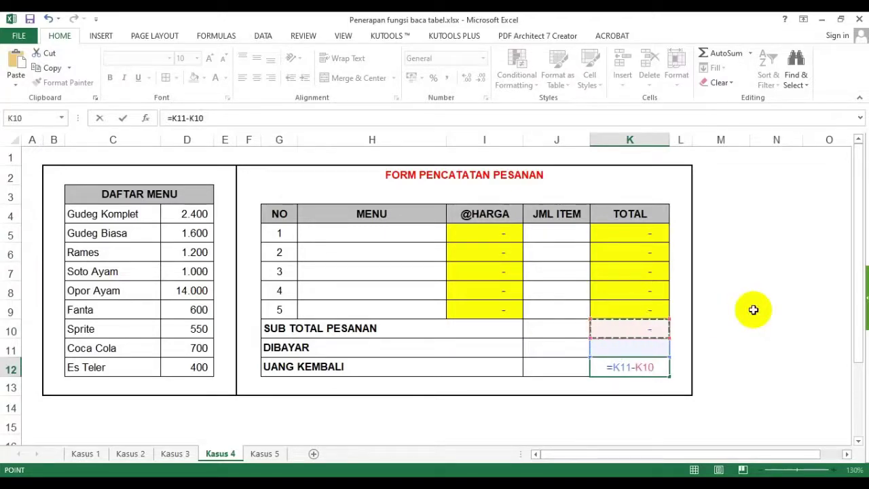
pyautogui.press('Return')
pyautogui.click(657, 363)
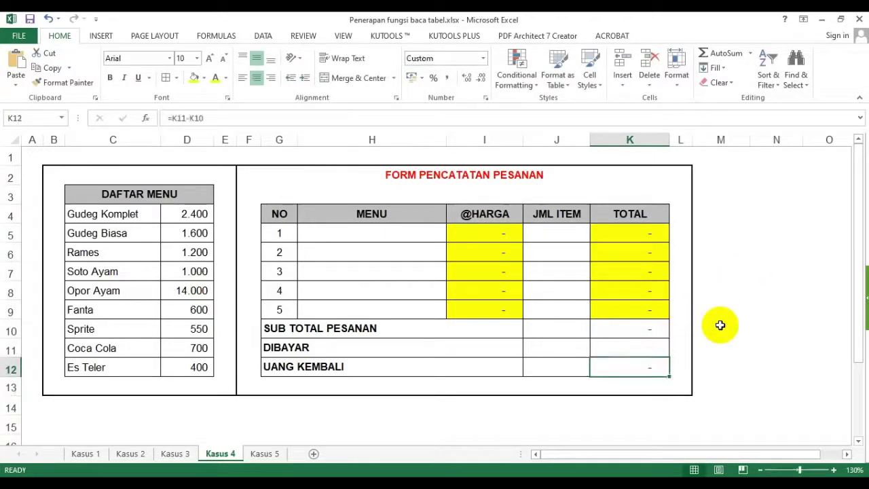
# Step: Enter Rames as the first menu order with a JML ITEM quantity of 4
pyautogui.click(398, 232)
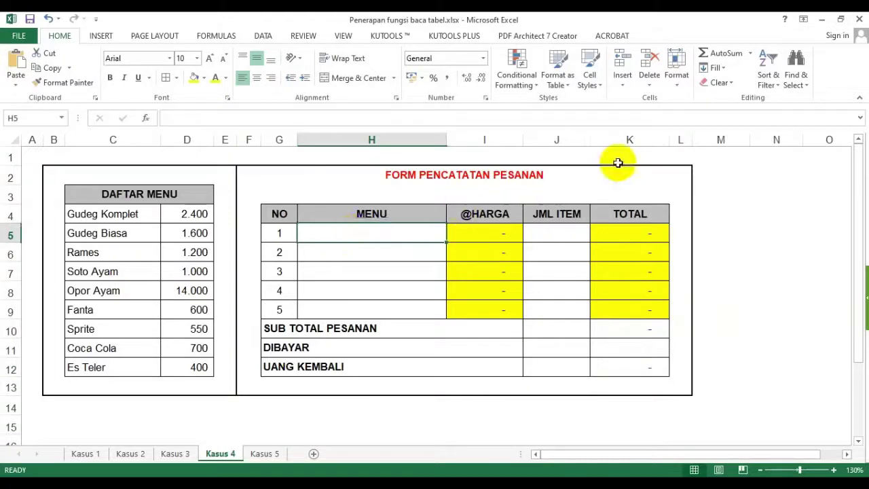
pyautogui.write('Rames')
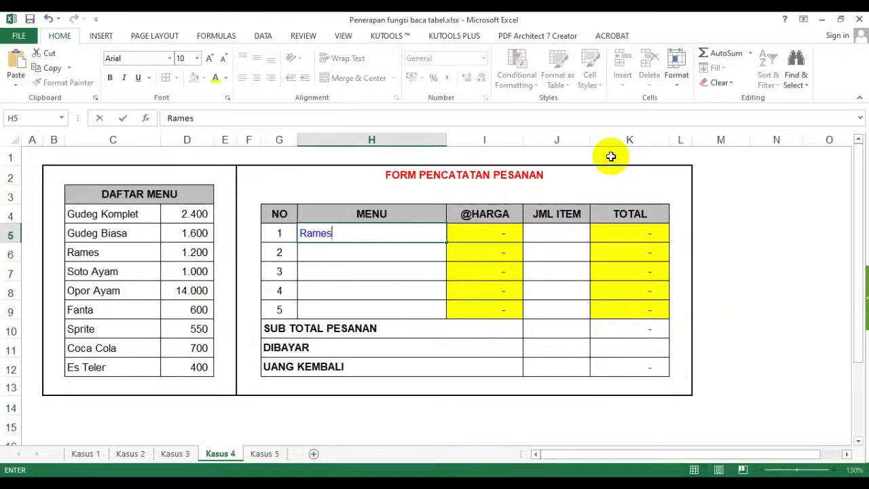
pyautogui.press('Return')
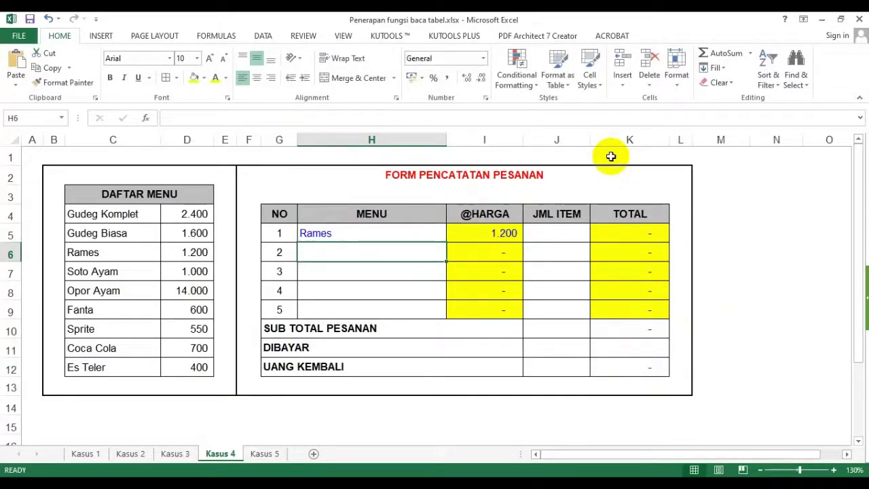
pyautogui.click(555, 234)
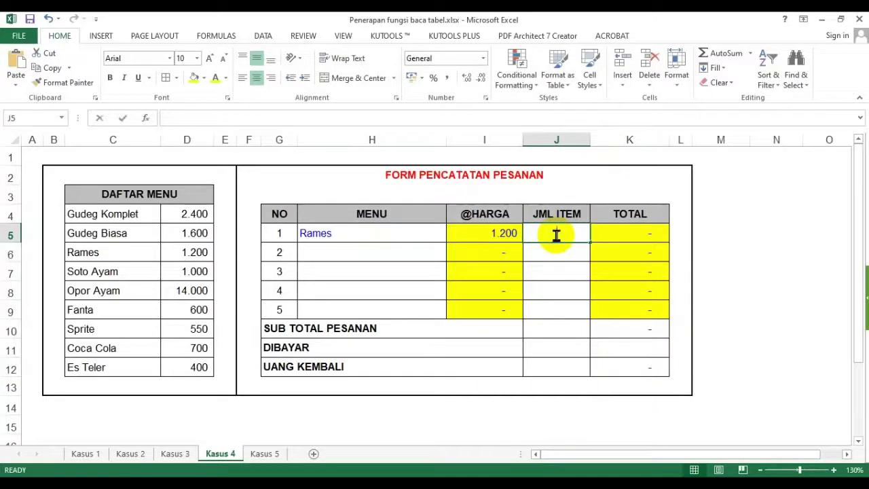
pyautogui.write('4')
pyautogui.press('Return')
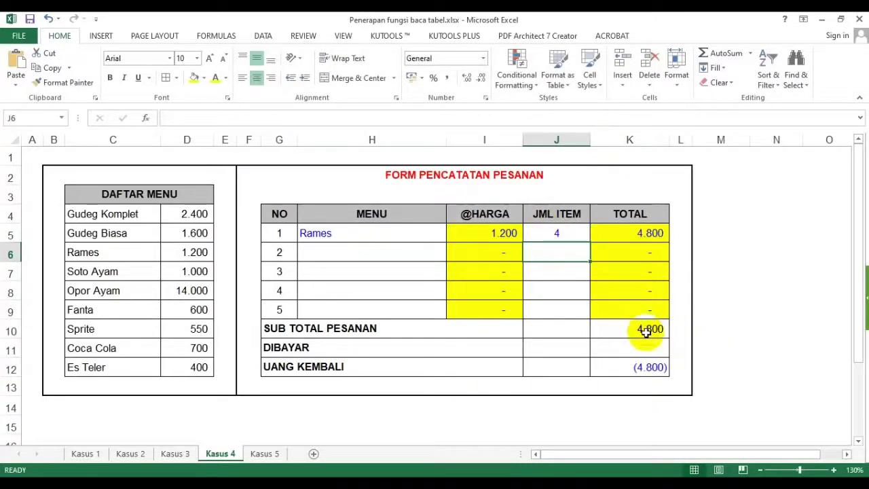
# Step: Enter Fanta as the second menu order with a JML ITEM quantity of 6
pyautogui.click(317, 252)
pyautogui.write('F')
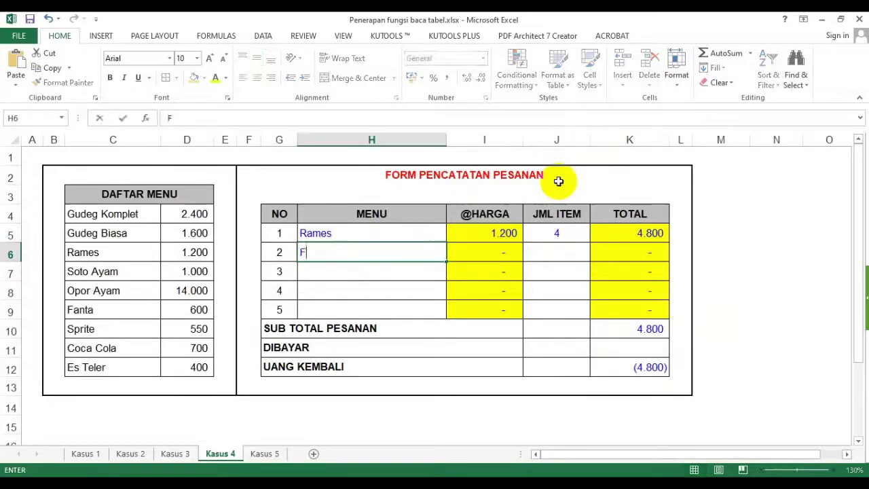
pyautogui.write('s')
pyautogui.press('BackSpace')
pyautogui.write('anta')
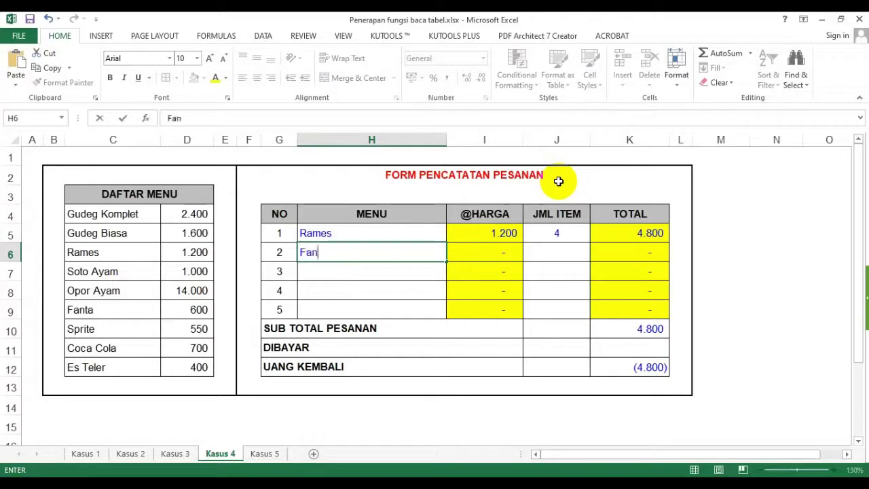
pyautogui.press('Return')
pyautogui.press('Up')
pyautogui.press('Right')
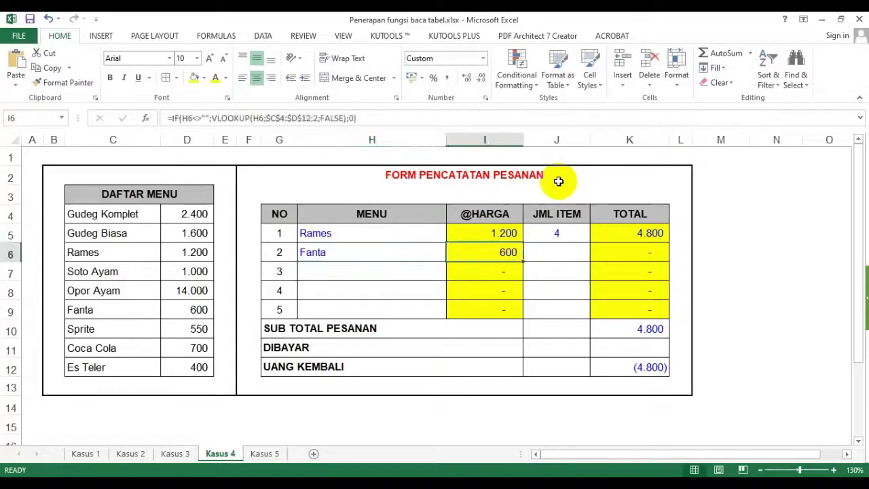
pyautogui.press('Right')
pyautogui.write('6')
pyautogui.press('Return')
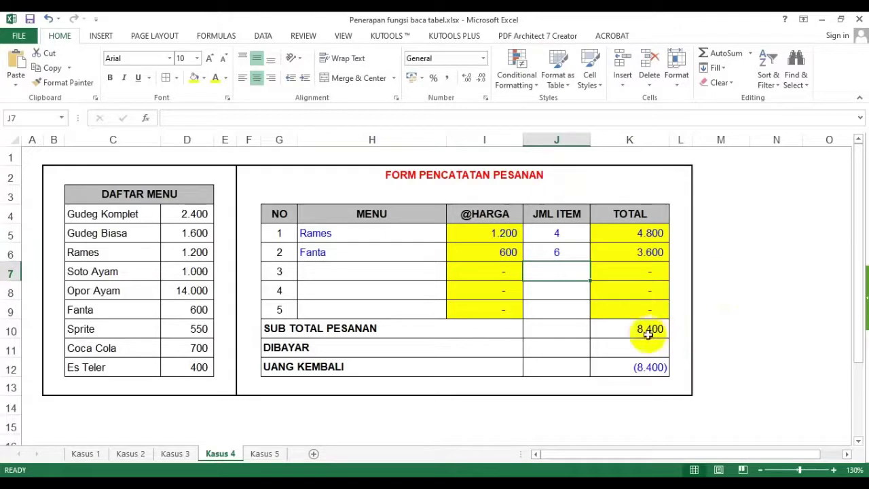
# Step: Enter 10000 as the DIBAYAR amount in K11
pyautogui.click(620, 347)
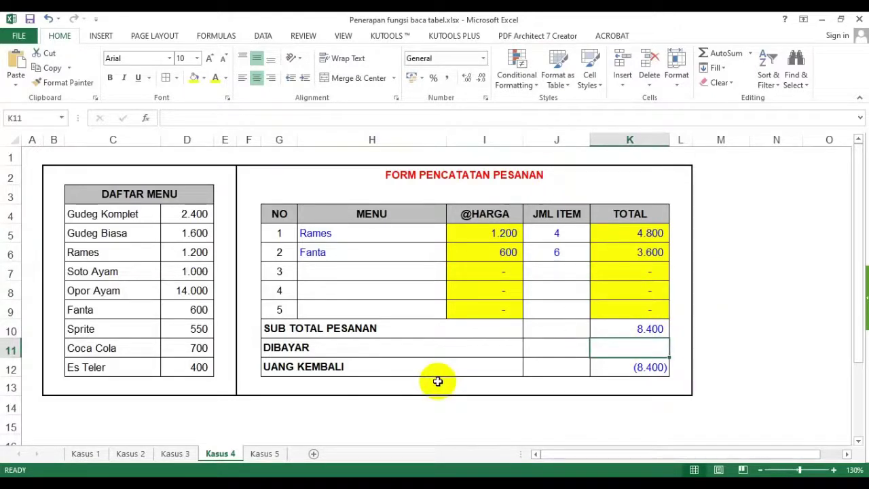
pyautogui.write('10000')
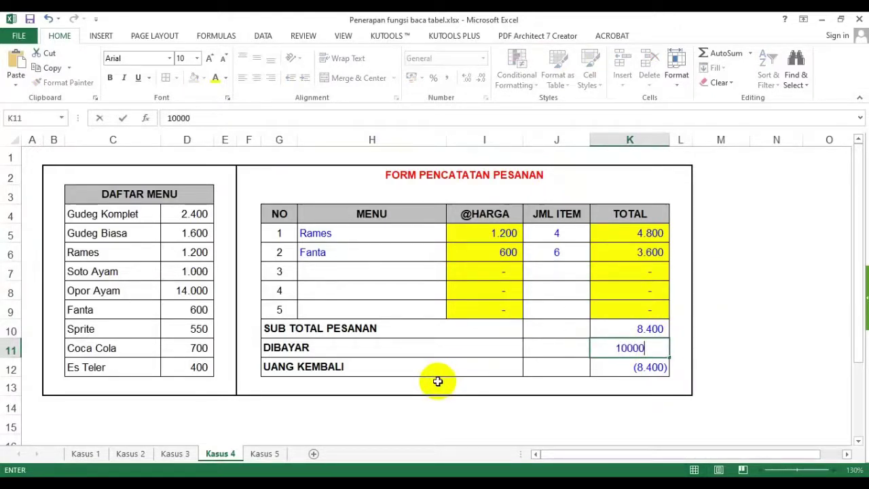
pyautogui.press('Return')
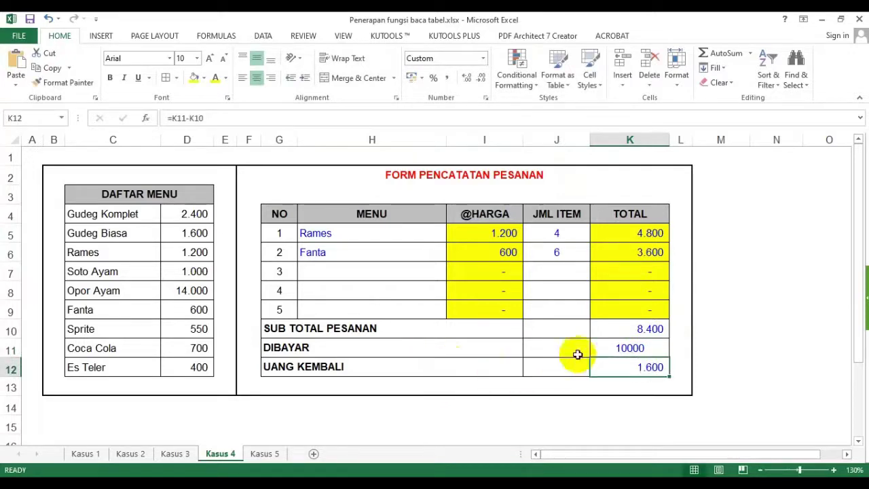
# Step: Format the DIBAYAR amount in K11 with a thousands separator and no decimal places
pyautogui.click(611, 344)
pyautogui.click(447, 77)
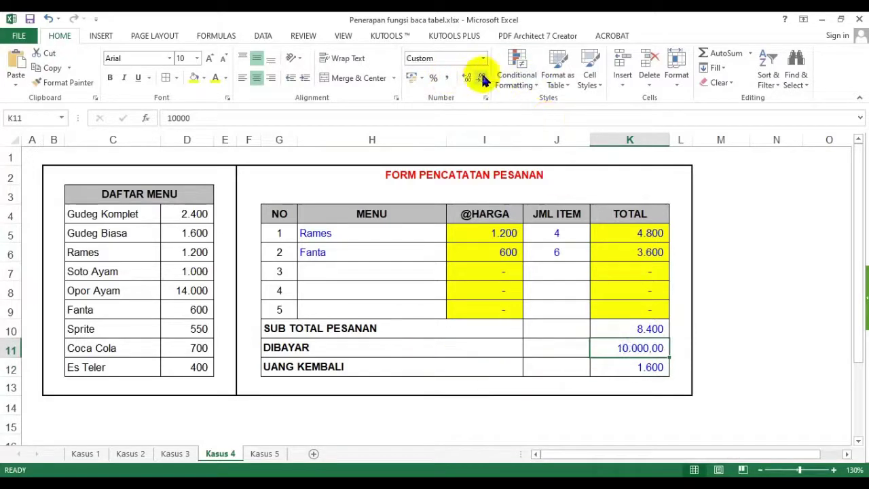
pyautogui.click(482, 78)
pyautogui.click(482, 78)
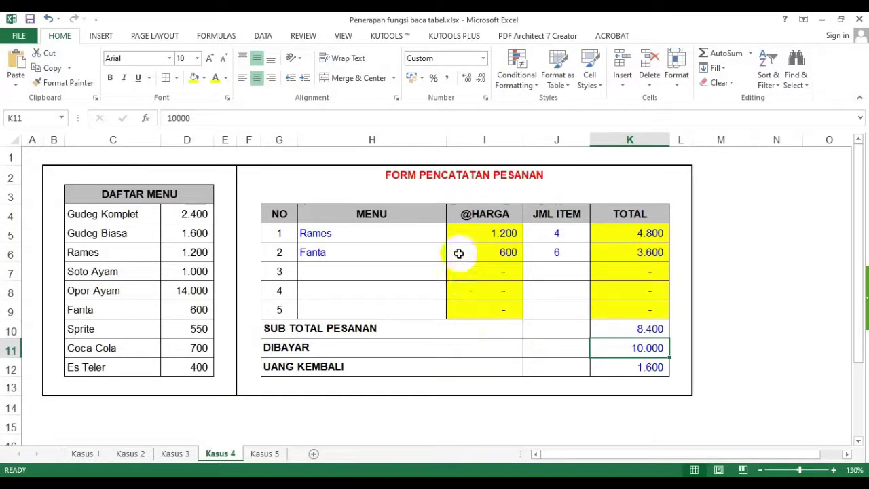
# Step: Test the second menu order in H6 with the unlisted item name Fenti
pyautogui.click(414, 329)
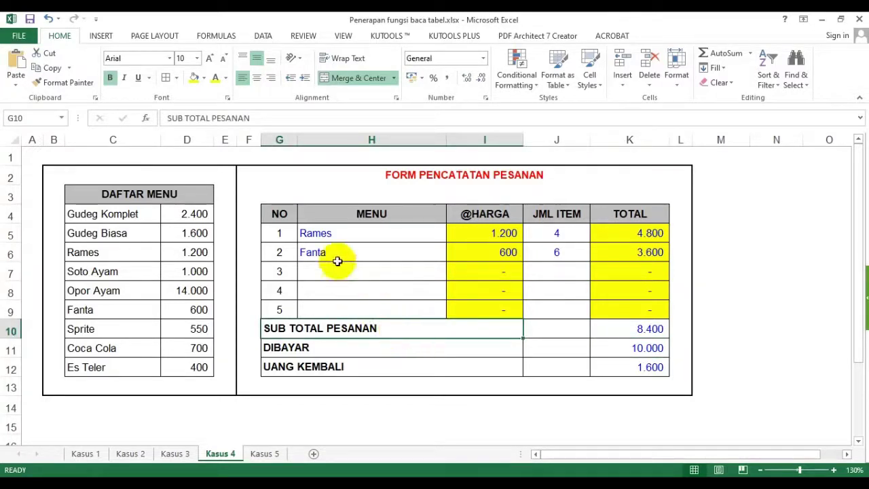
pyautogui.click(323, 235)
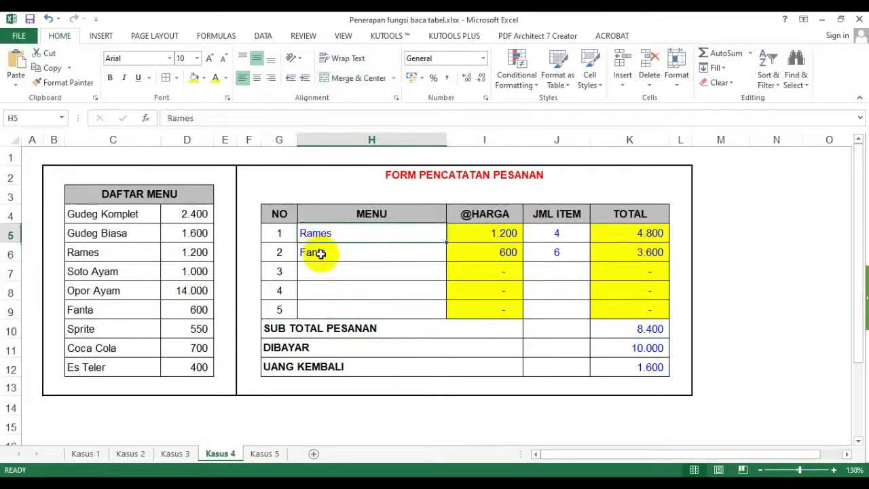
pyautogui.click(320, 251)
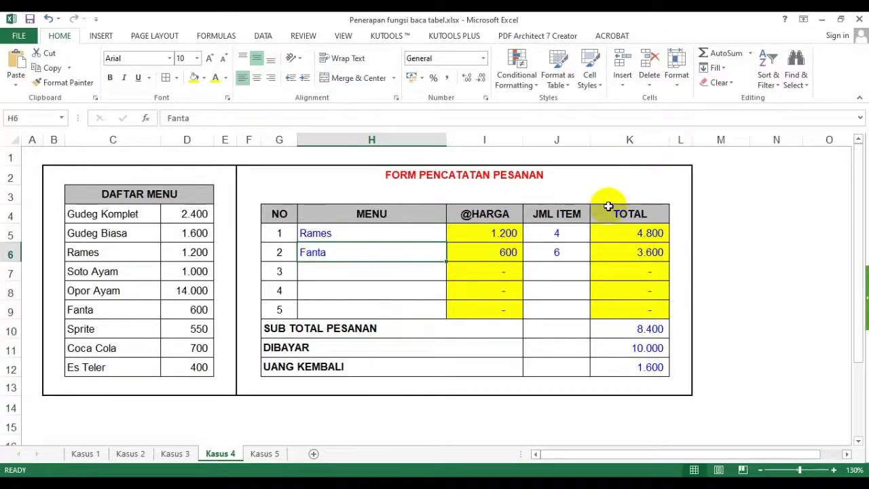
pyautogui.write('Fenti')
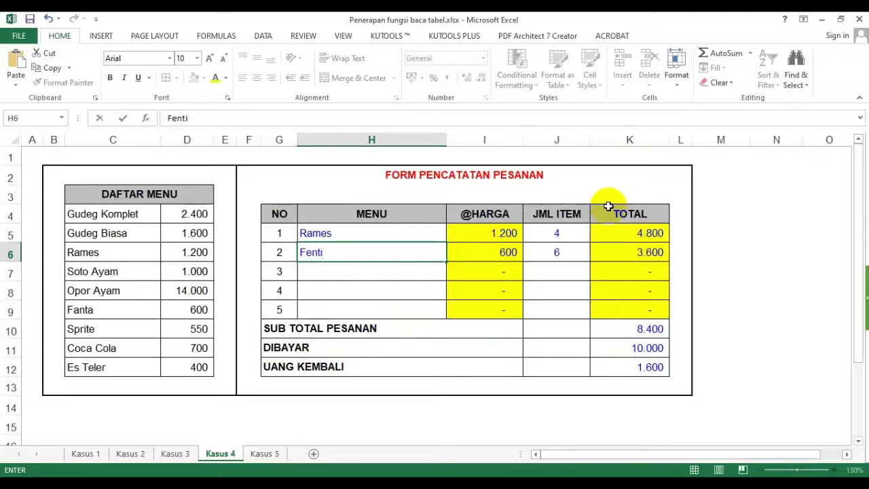
pyautogui.press('Return')
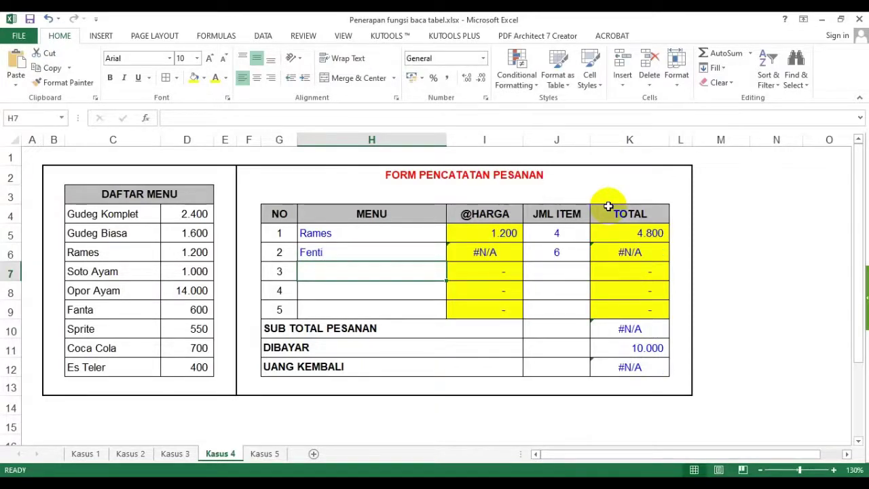
# Step: Clear the menu entries of the first and second orders in H5 and H6
pyautogui.click(333, 284)
pyautogui.click(340, 252)
pyautogui.press('Delete')
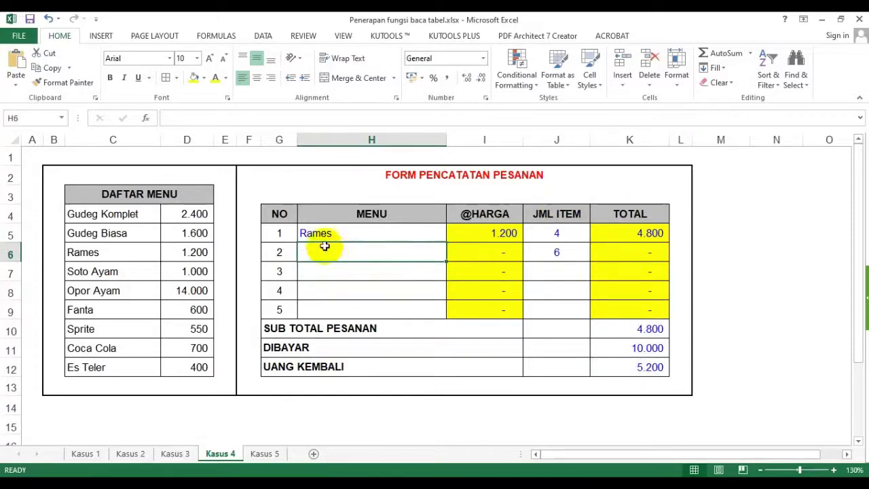
pyautogui.click(337, 232)
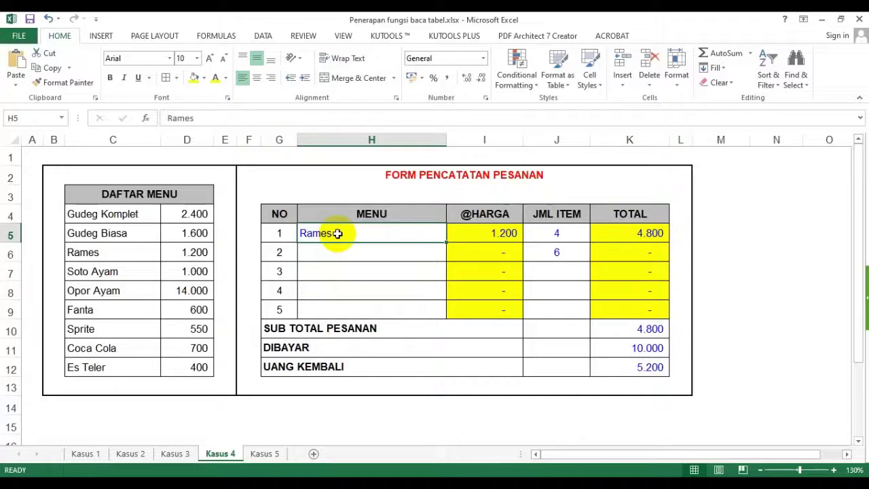
pyautogui.press('Delete')
pyautogui.moveTo(345, 229); pyautogui.dragTo(354, 312)
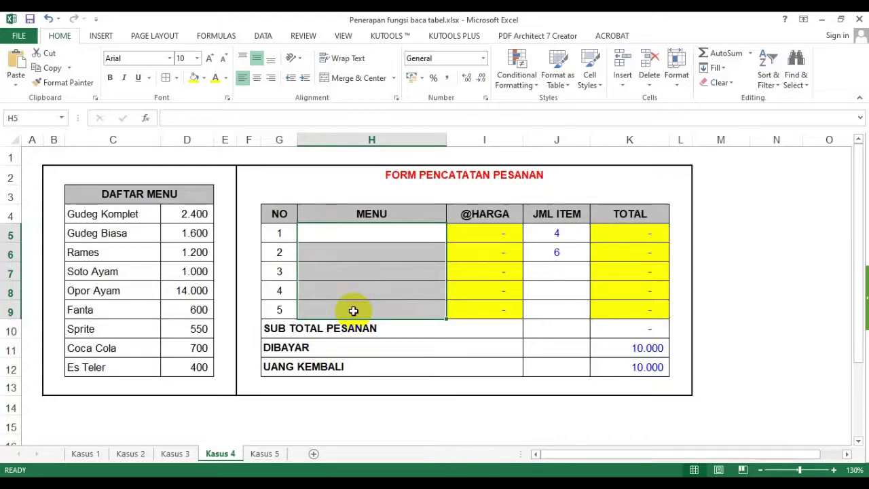
pyautogui.click(375, 342)
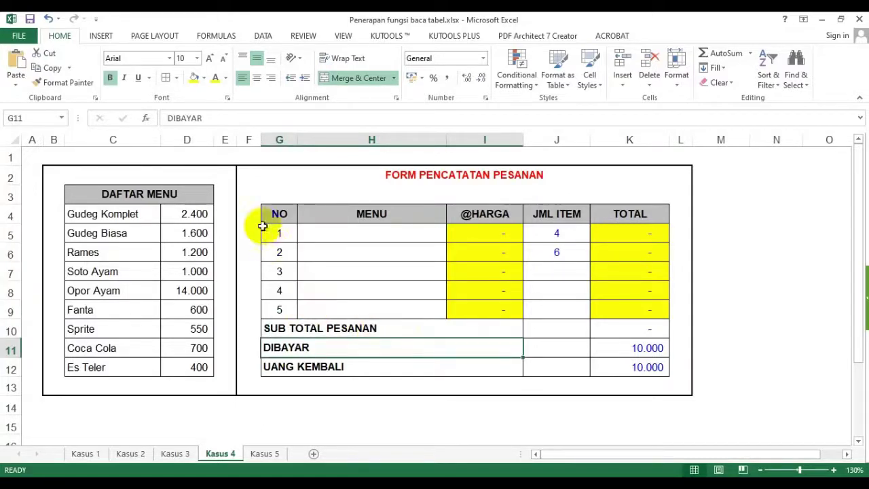
# Step: Name the DAFTAR MENU item range C4:C12 "menu" and reselect it to check the name
pyautogui.click(104, 216)
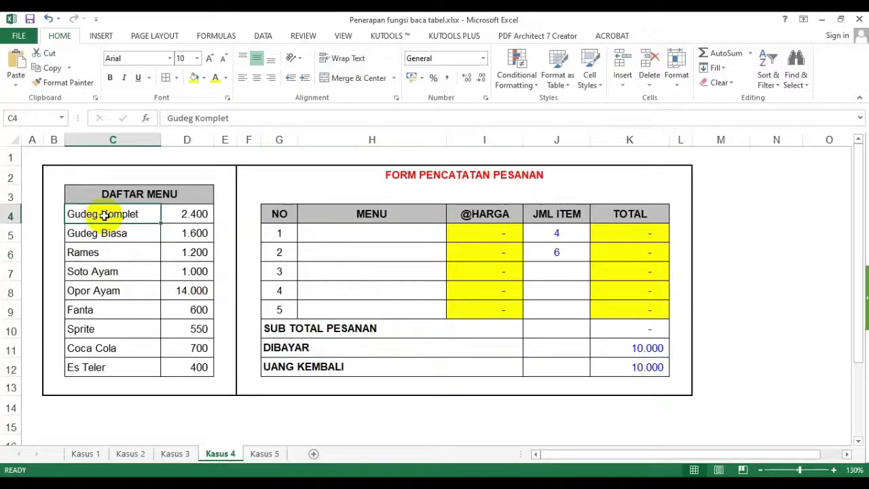
pyautogui.click(144, 265)
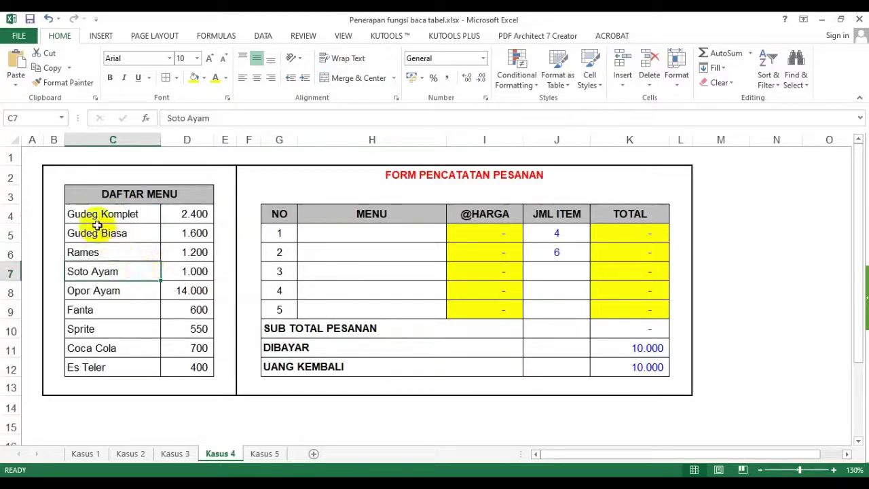
pyautogui.moveTo(95, 216); pyautogui.dragTo(105, 363)
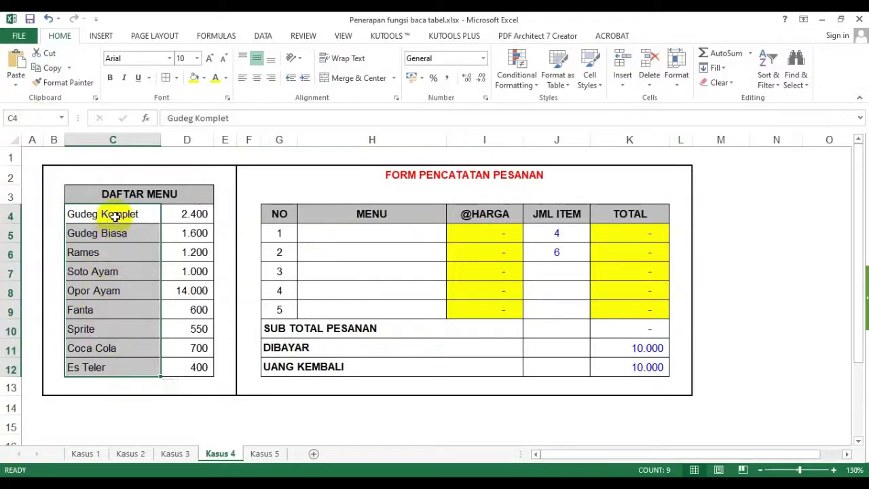
pyautogui.moveTo(111, 215); pyautogui.dragTo(110, 362)
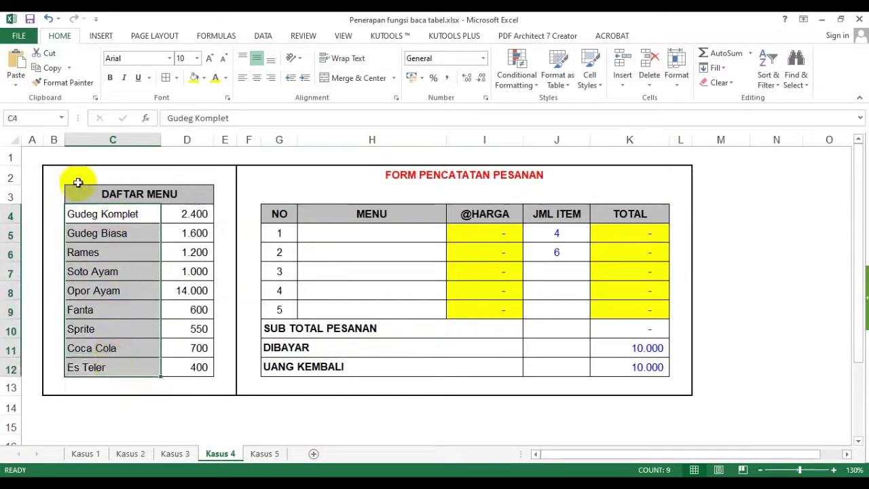
pyautogui.click(35, 117)
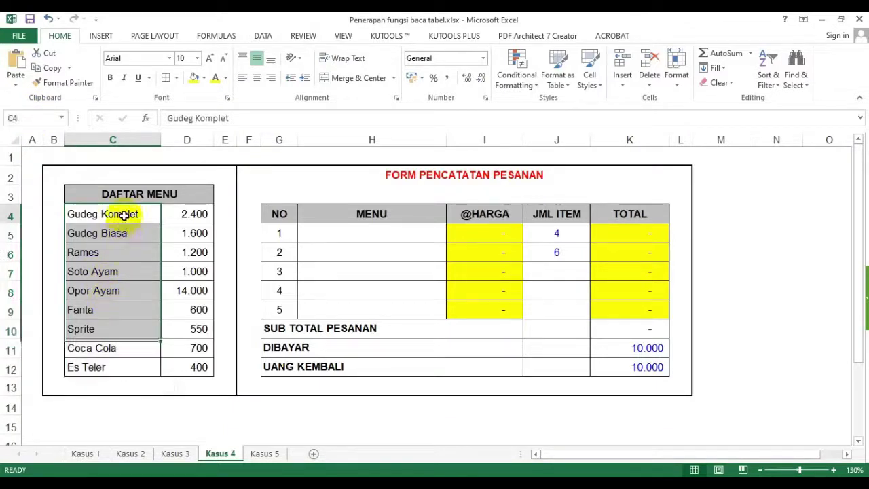
pyautogui.moveTo(132, 215); pyautogui.dragTo(119, 364)
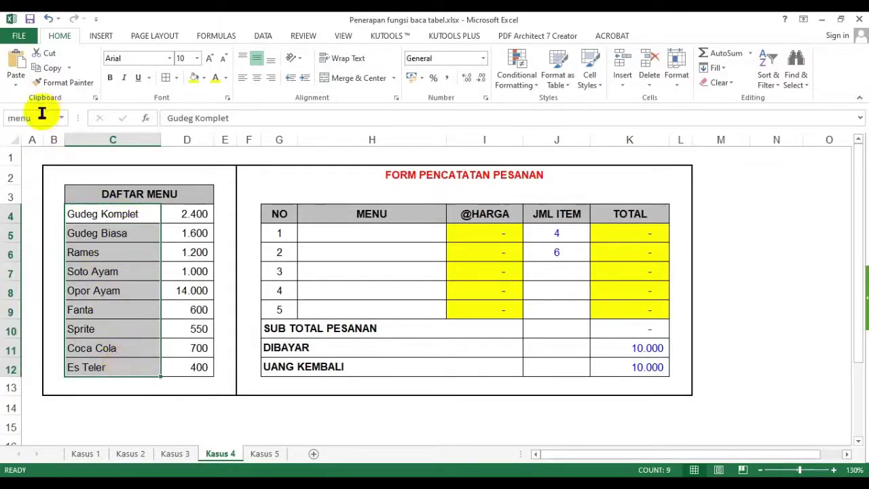
# Step: Select the order form's empty MENU cells H5:H9
pyautogui.click(393, 365)
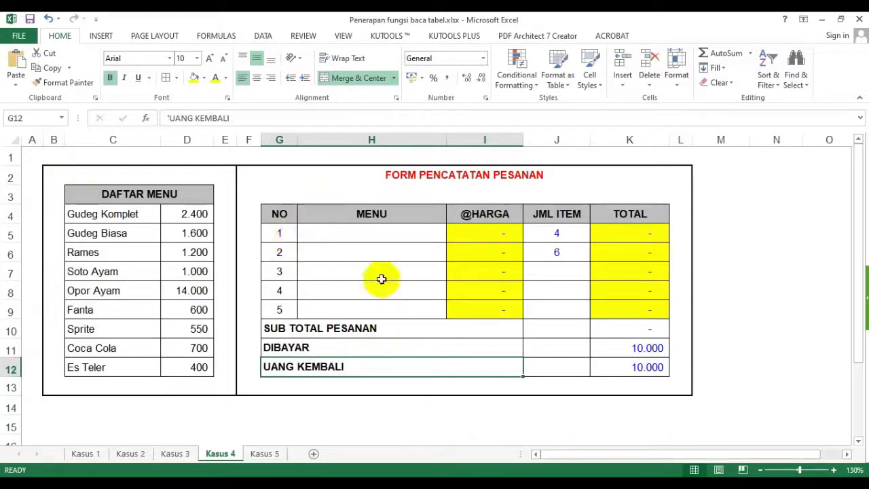
pyautogui.click(369, 233)
pyautogui.moveTo(370, 233); pyautogui.dragTo(357, 314)
pyautogui.click(374, 345)
pyautogui.moveTo(363, 231); pyautogui.dragTo(359, 311)
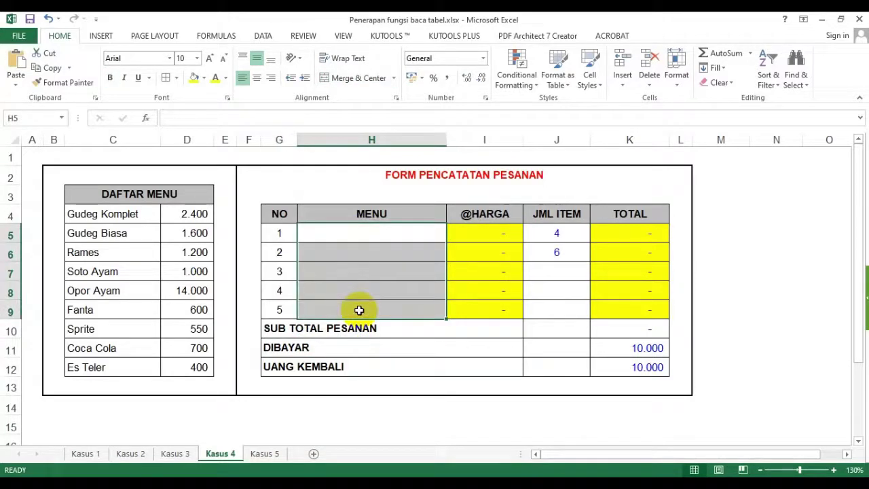
pyautogui.click(369, 347)
pyautogui.click(361, 233)
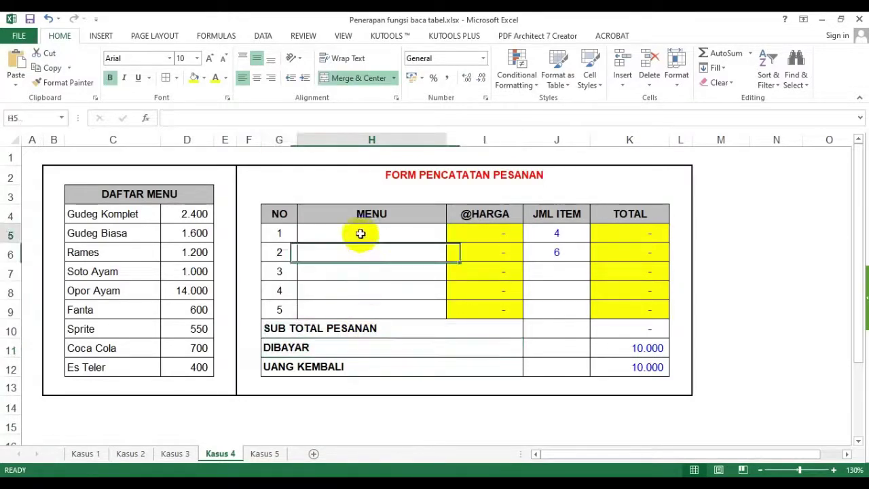
pyautogui.moveTo(360, 233); pyautogui.dragTo(357, 305)
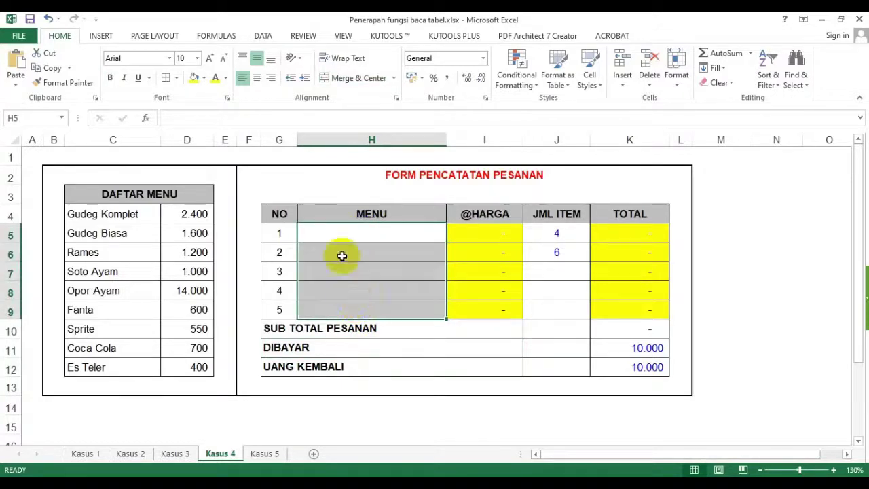
pyautogui.click(265, 37)
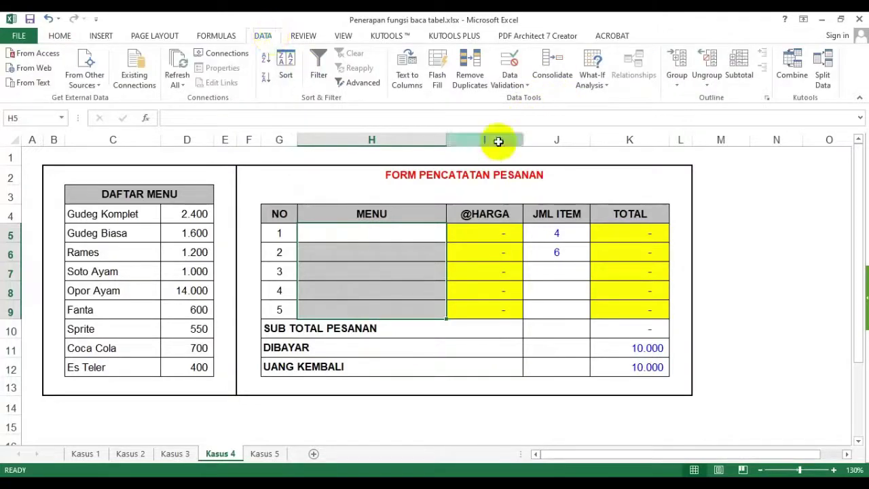
pyautogui.click(510, 69)
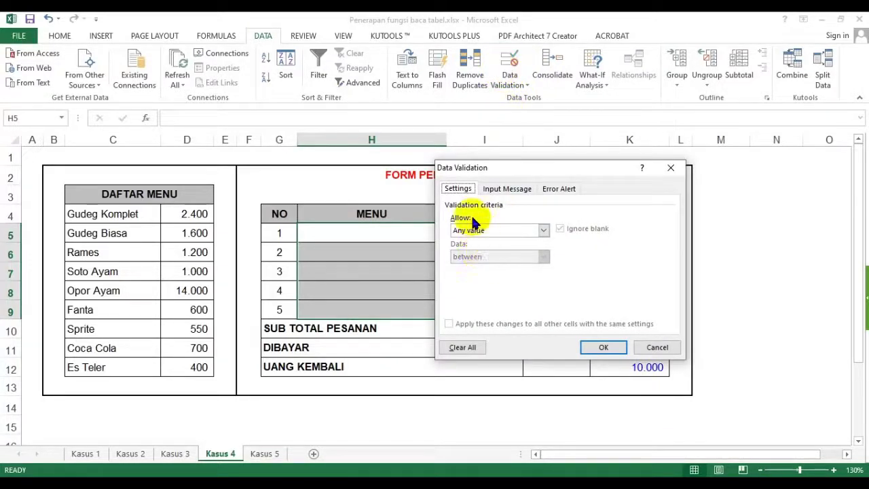
pyautogui.click(657, 347)
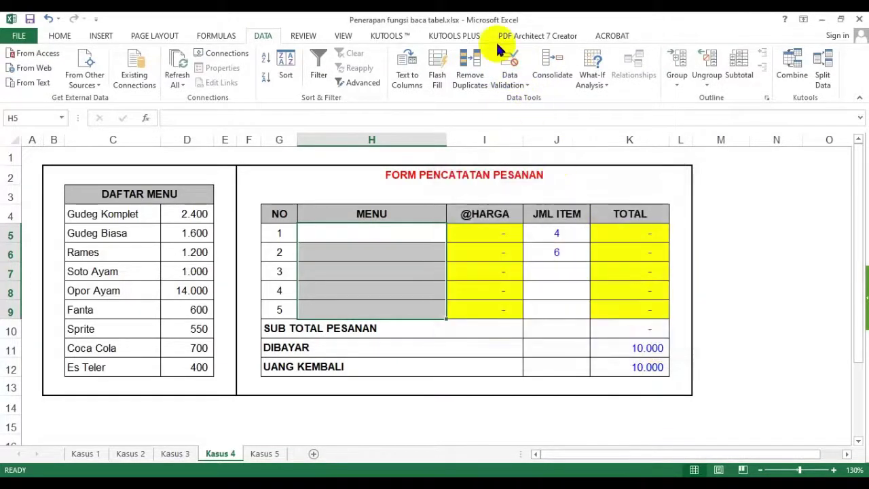
pyautogui.click(522, 86)
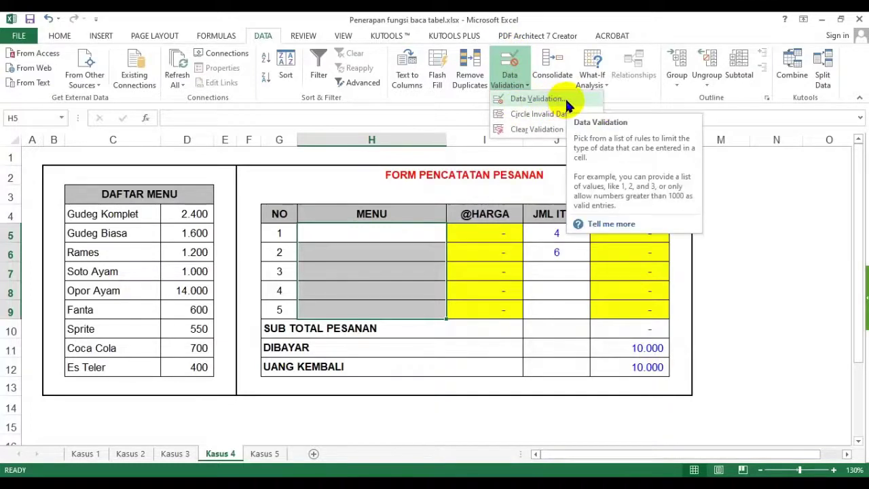
pyautogui.click(583, 24)
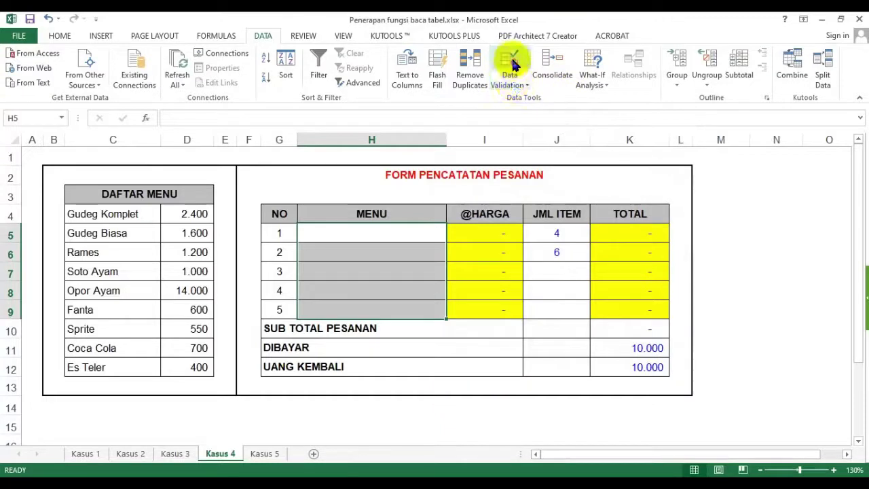
pyautogui.click(526, 92)
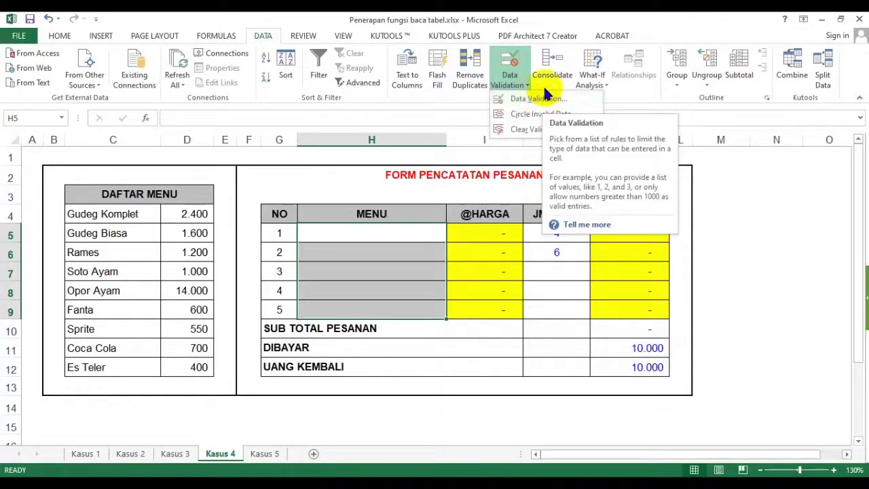
pyautogui.click(568, 31)
# Step: Apply List data validation to MENU cells H5:H9 using the source =menu
pyautogui.click(509, 63)
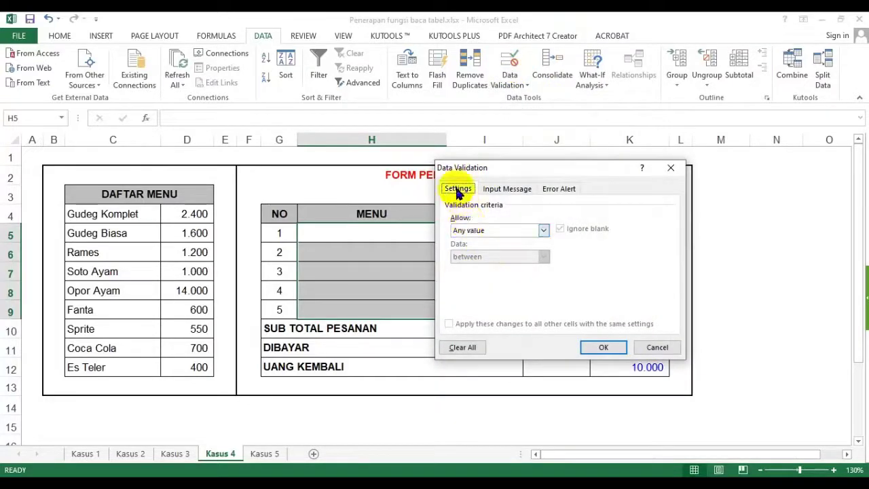
pyautogui.click(544, 231)
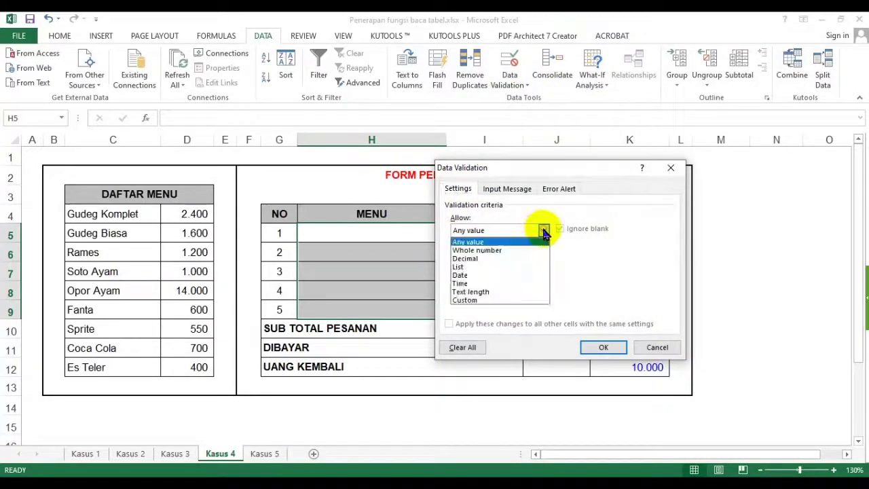
pyautogui.click(472, 267)
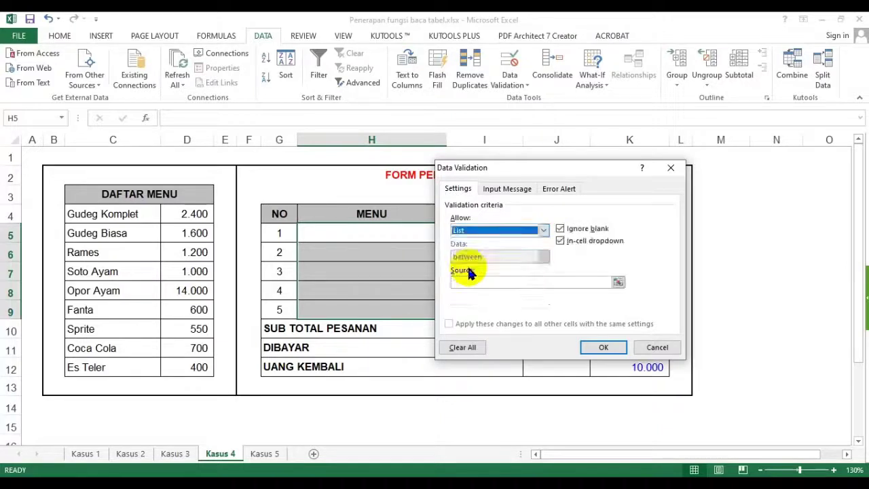
pyautogui.click(517, 231)
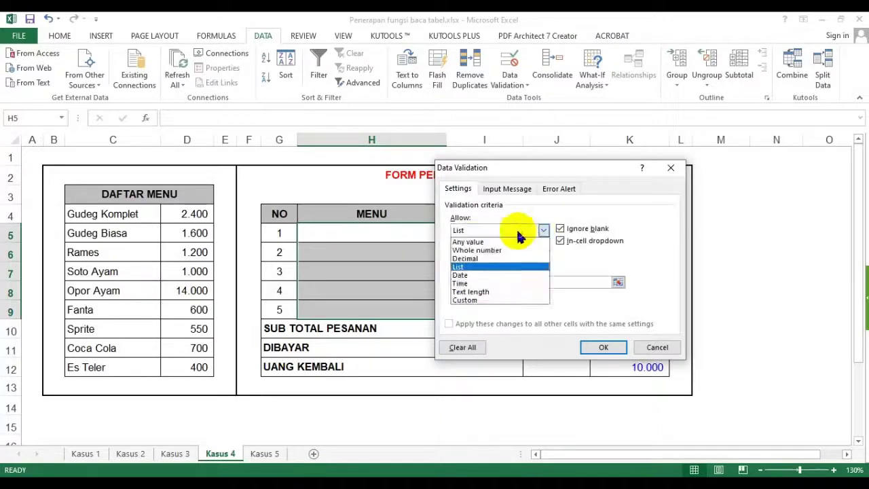
pyautogui.click(465, 269)
pyautogui.click(488, 281)
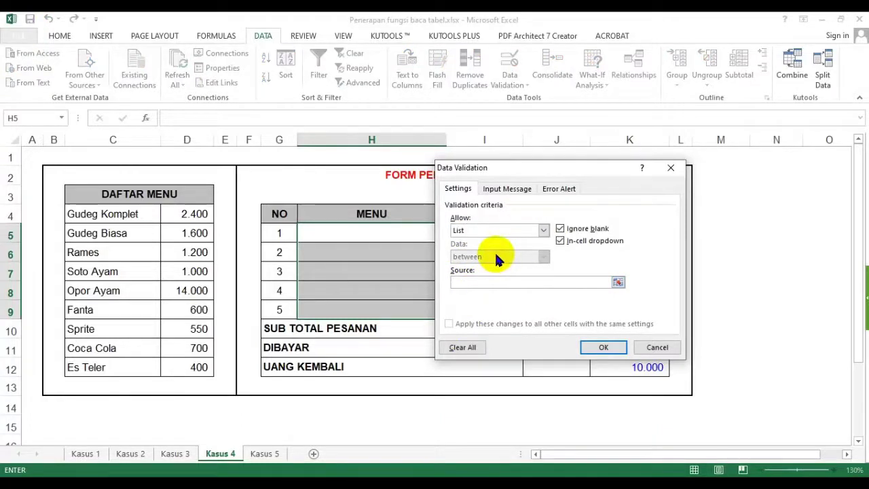
pyautogui.write('=menu')
pyautogui.click(603, 347)
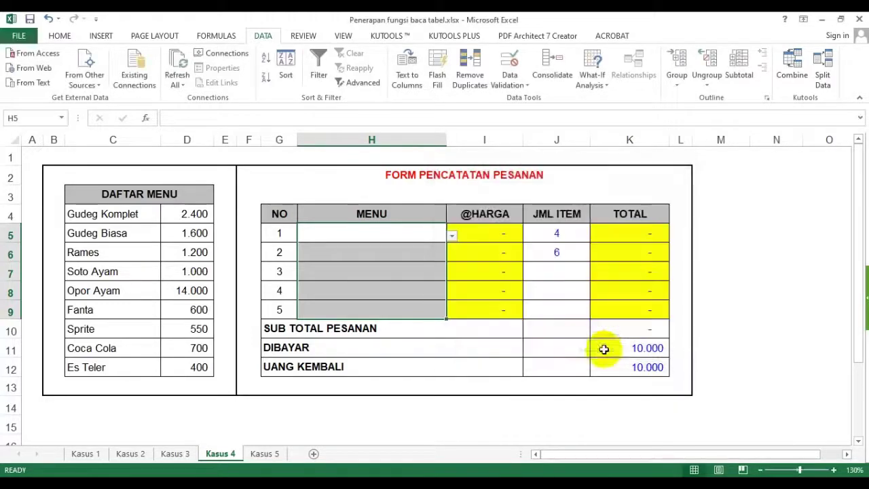
# Step: Choose Opor Ayam from the validation list as the first menu order in H5
pyautogui.click(677, 278)
pyautogui.click(382, 232)
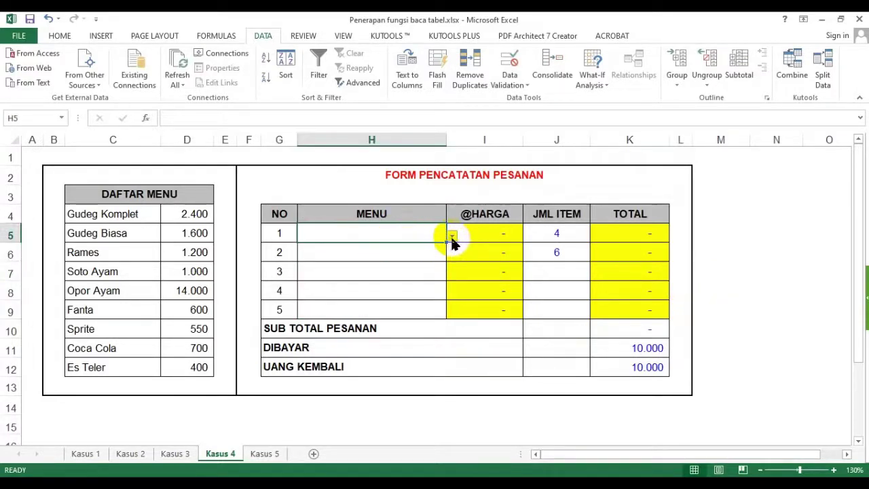
pyautogui.click(451, 237)
pyautogui.click(309, 292)
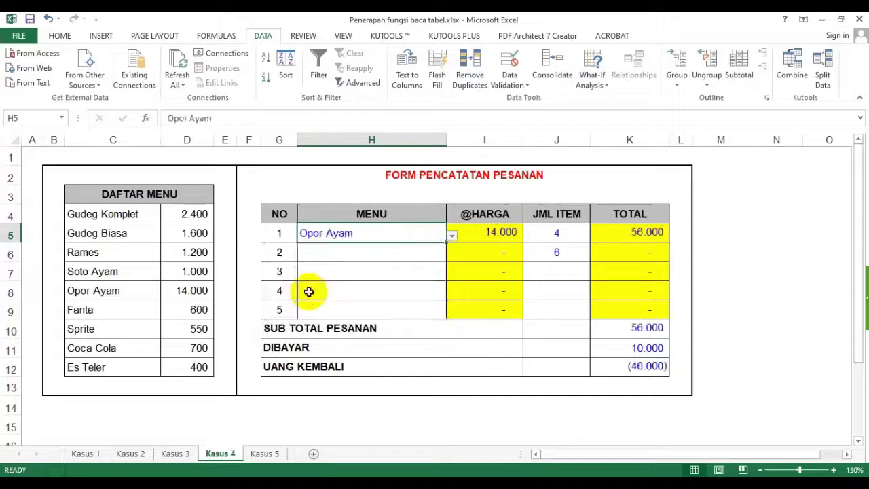
# Step: Set the JML ITEM quantity of the Opor Ayam order in J5 to 10
pyautogui.click(547, 231)
pyautogui.write('10')
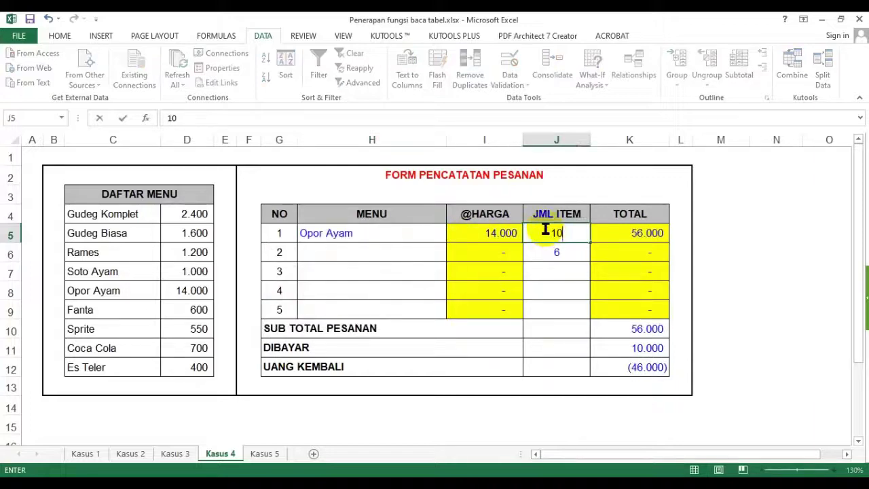
pyautogui.press('Return')
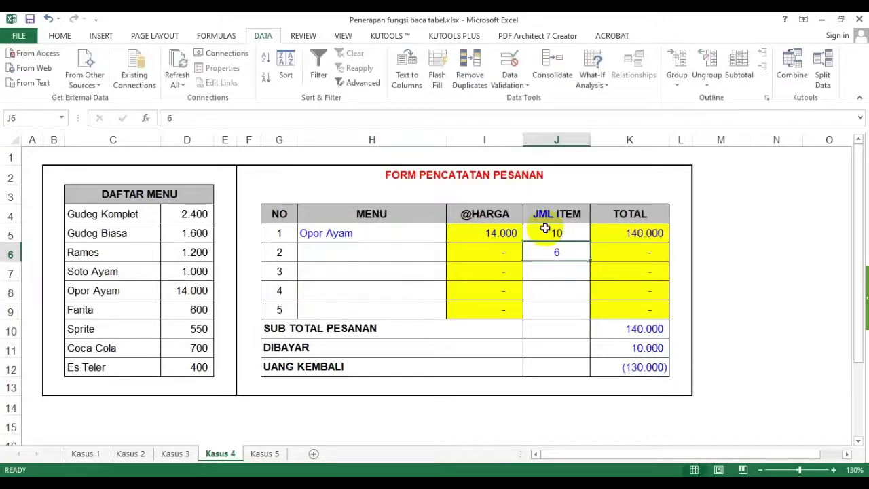
# Step: Choose Gudeg Biasa from the validation list as the second order in H6 and set its quantity to 4
pyautogui.click(333, 252)
pyautogui.click(451, 254)
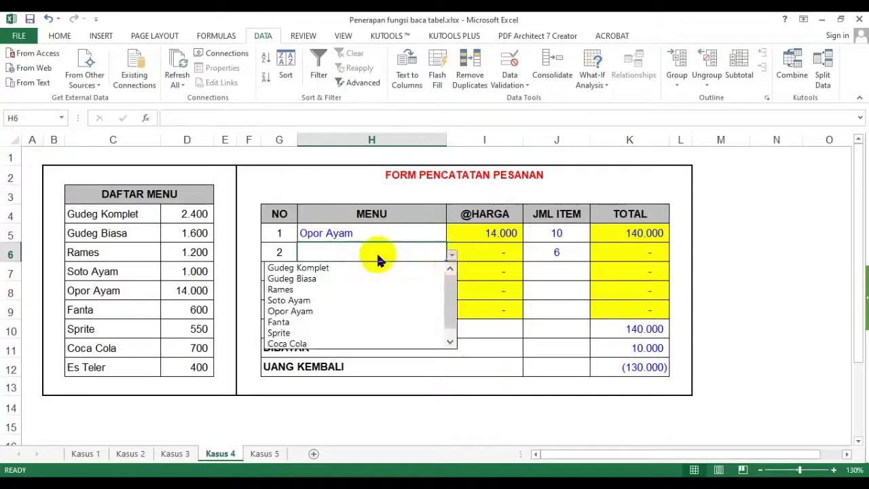
pyautogui.click(312, 279)
pyautogui.click(570, 253)
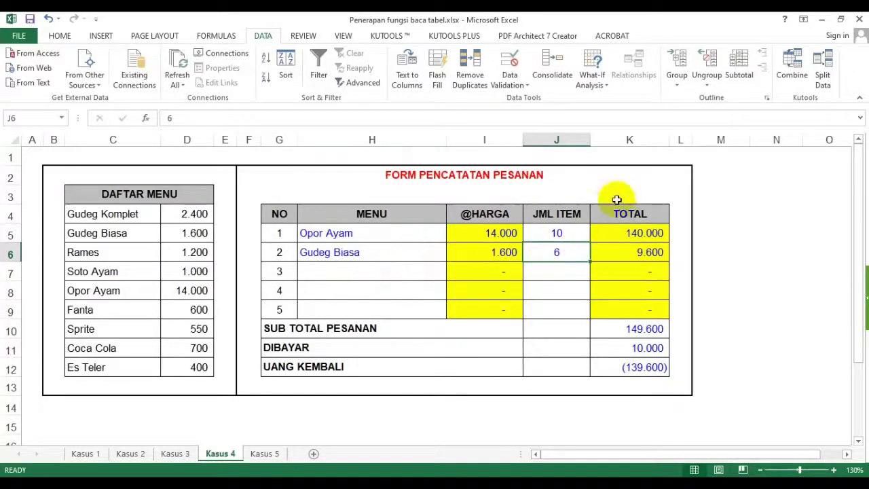
pyautogui.write('4')
pyautogui.press('Return')
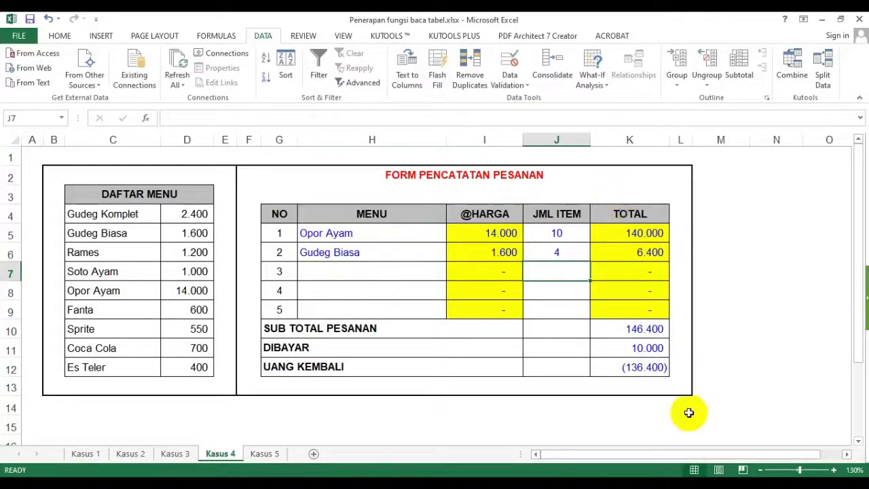
# Step: Set the DIBAYAR amount in K11 of the order form to 200000
pyautogui.click(657, 348)
pyautogui.click(633, 370)
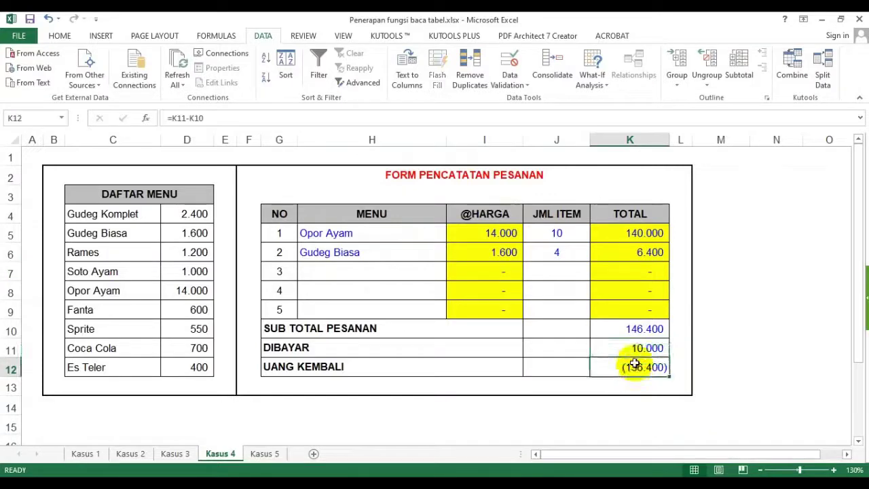
pyautogui.click(637, 350)
pyautogui.write('200000')
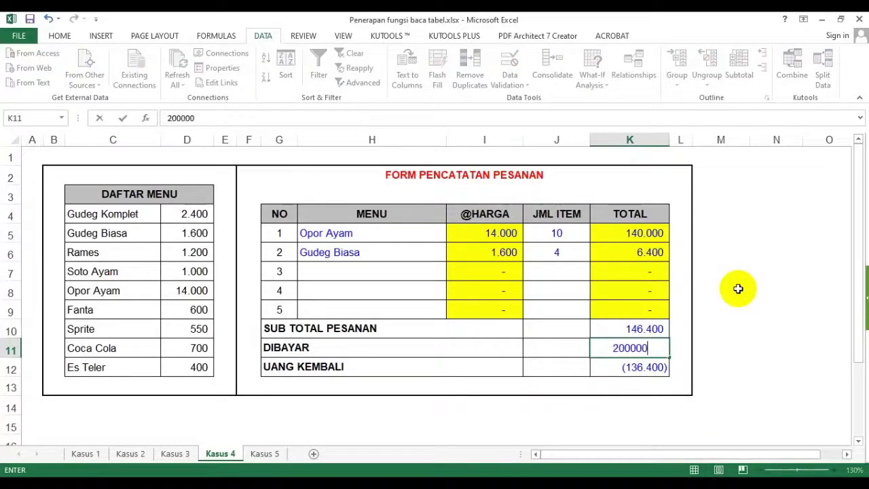
pyautogui.press('Return')
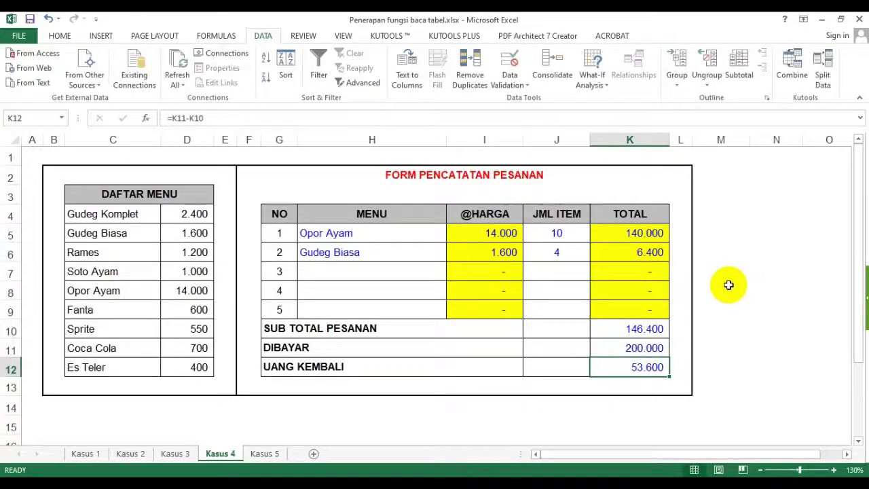
pyautogui.click(743, 254)
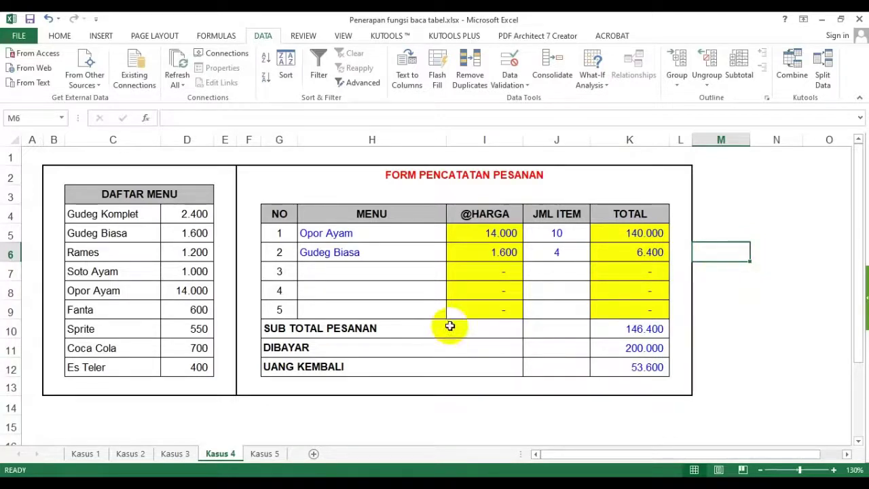
# Step: Look over the tourist table on the Kasus 5 sheet and review the Kasus 1 to Kasus 4 sheets
pyautogui.click(398, 295)
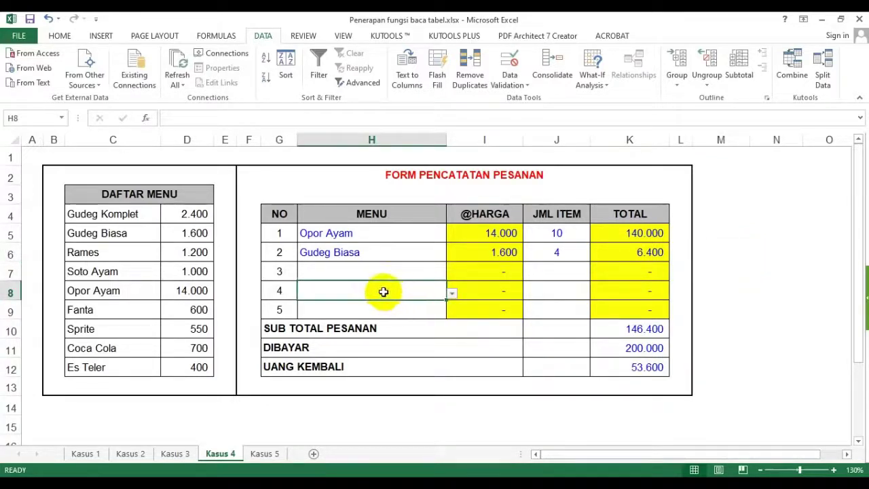
pyautogui.click(267, 453)
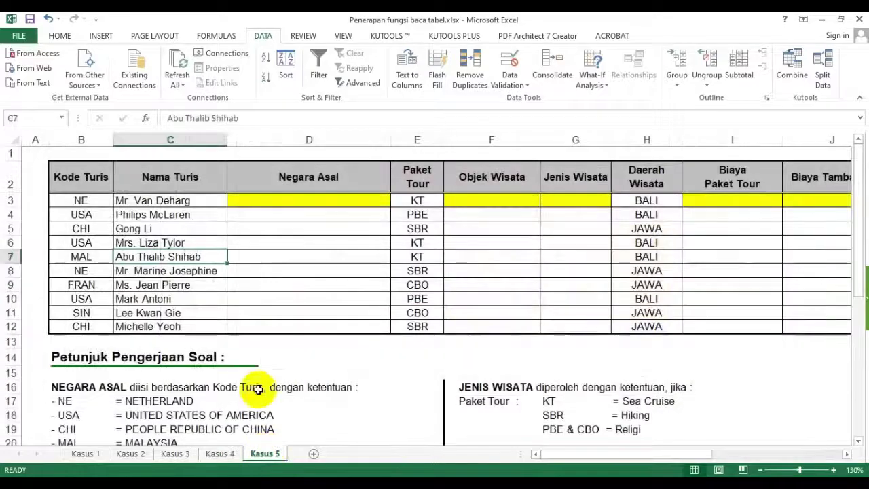
pyautogui.moveTo(563, 459); pyautogui.dragTo(536, 458)
pyautogui.click(221, 453)
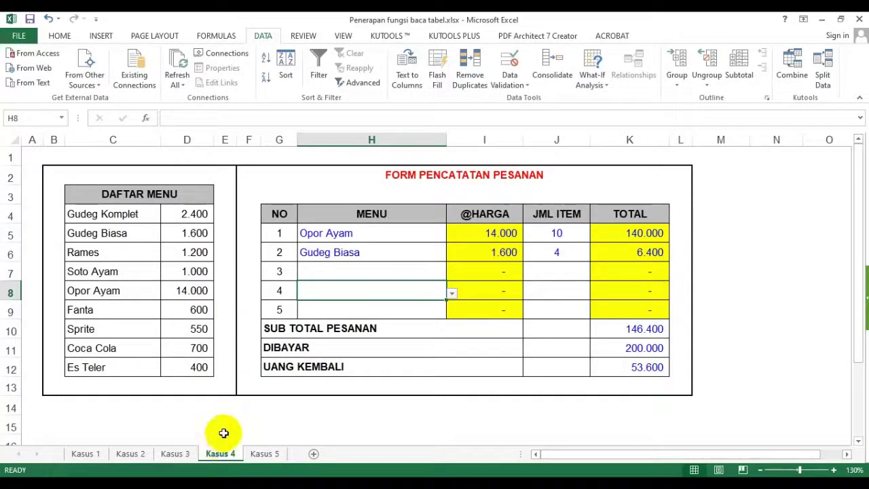
pyautogui.click(150, 271)
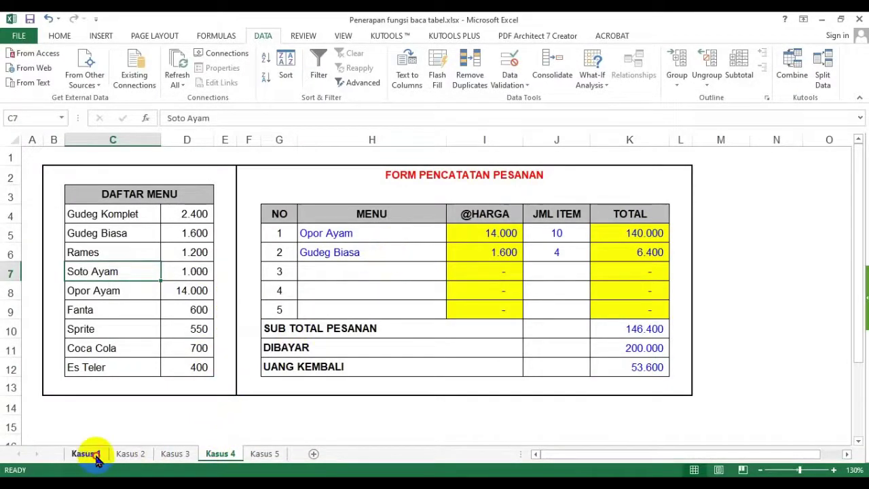
pyautogui.click(85, 453)
pyautogui.click(125, 455)
pyautogui.click(174, 454)
pyautogui.click(220, 453)
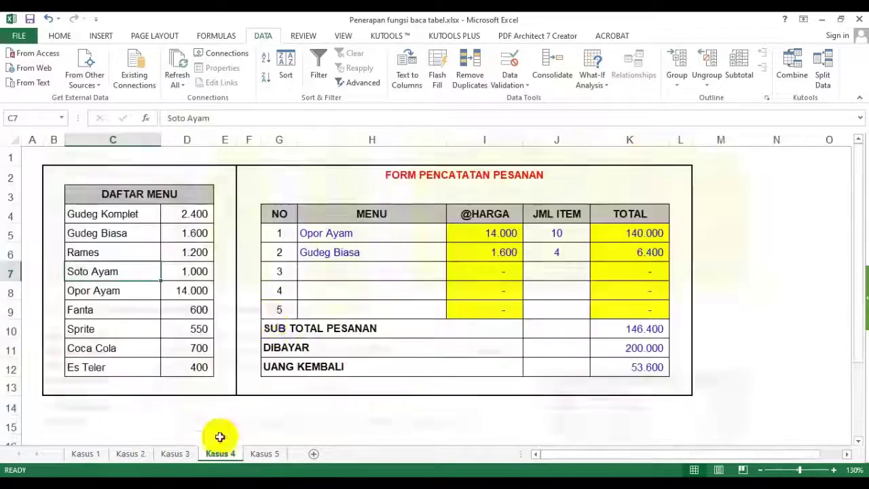
pyautogui.click(270, 323)
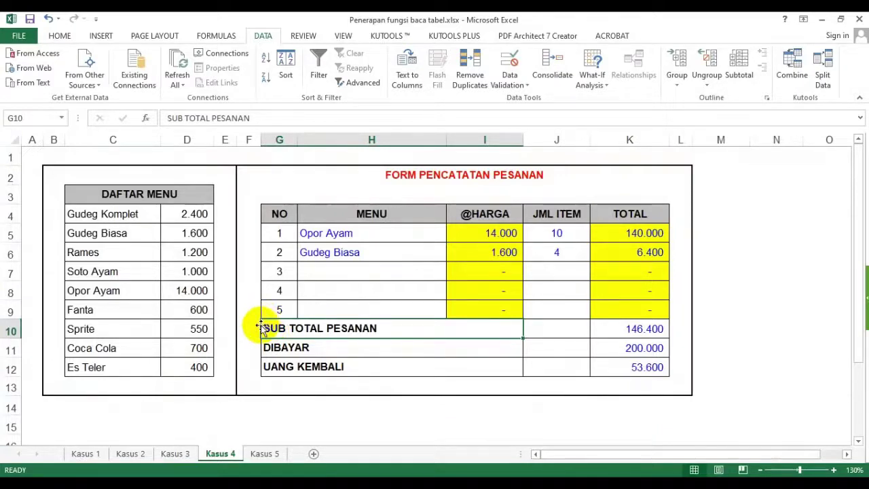
# Step: Examine the Petunjuk Pengerjaan Soal instructions and lookup tables on Kasus 5, and revisit the Kasus 1 to Kasus 4 sheets
pyautogui.click(265, 453)
pyautogui.scroll(-4, 219, 382)
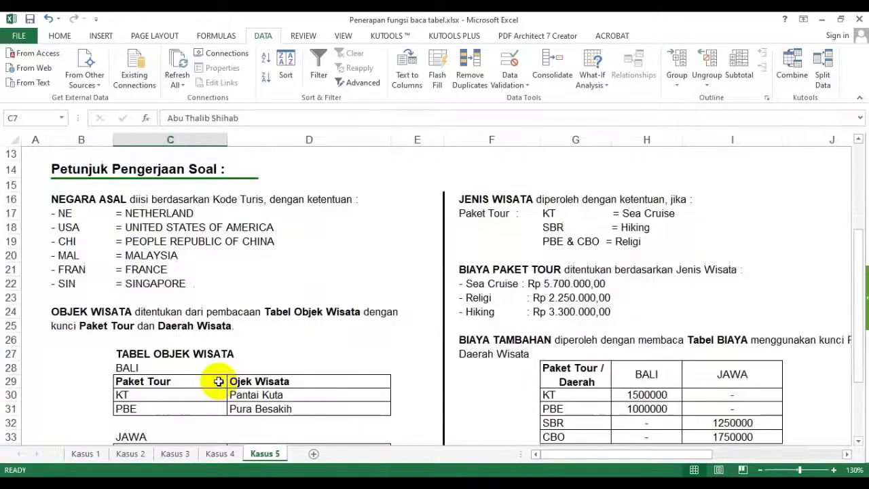
pyautogui.scroll(4, 218, 381)
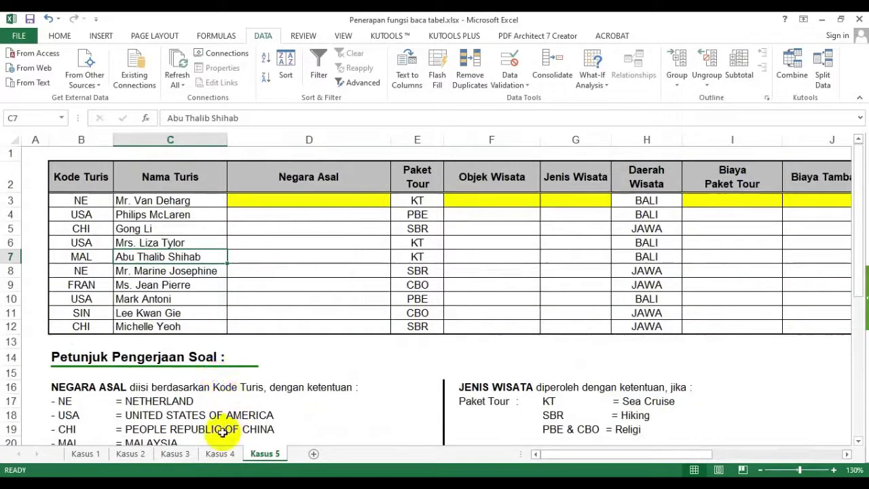
pyautogui.click(86, 452)
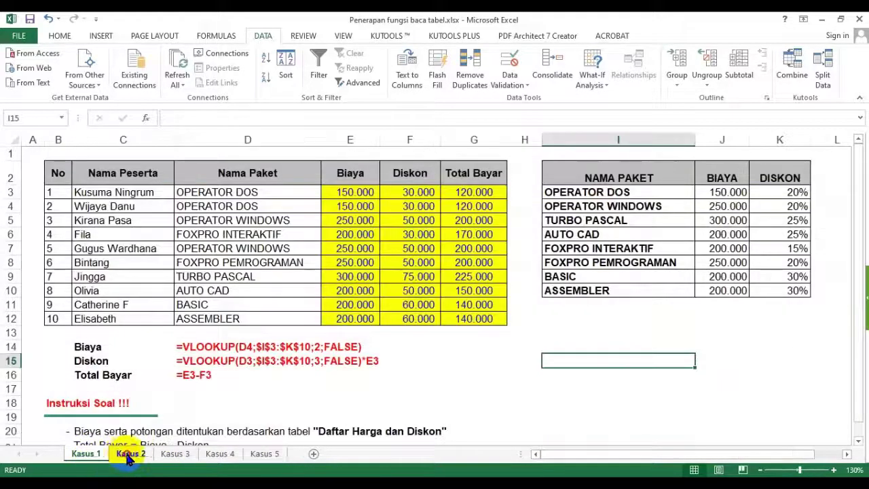
pyautogui.click(129, 453)
pyautogui.click(174, 455)
pyautogui.click(220, 454)
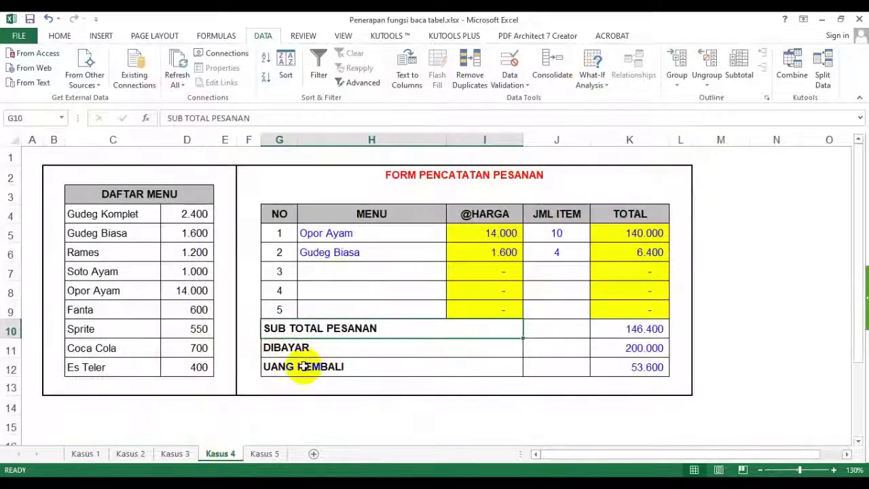